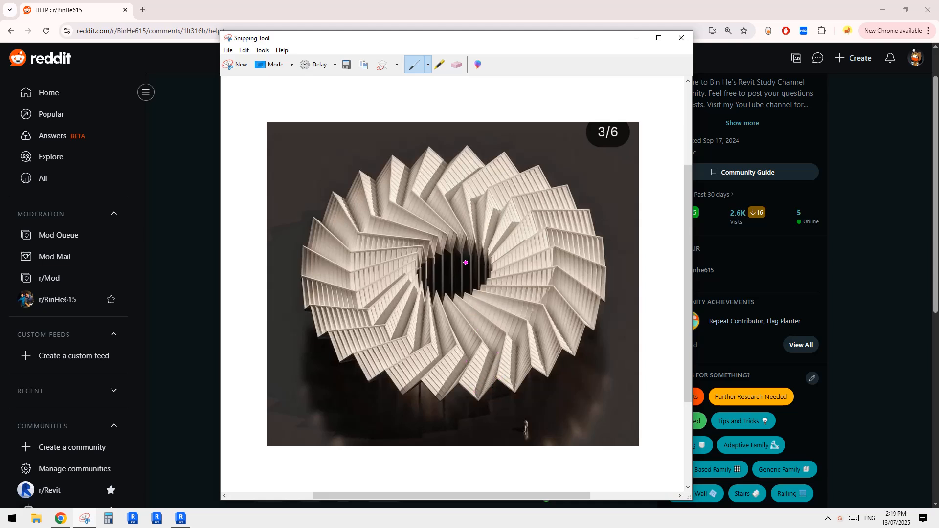
# Step: Trace the central opening, an outer ring and a middle ring on the pavilion reference image with the pen
pyautogui.moveTo(501, 278); pyautogui.dragTo(431, 298)
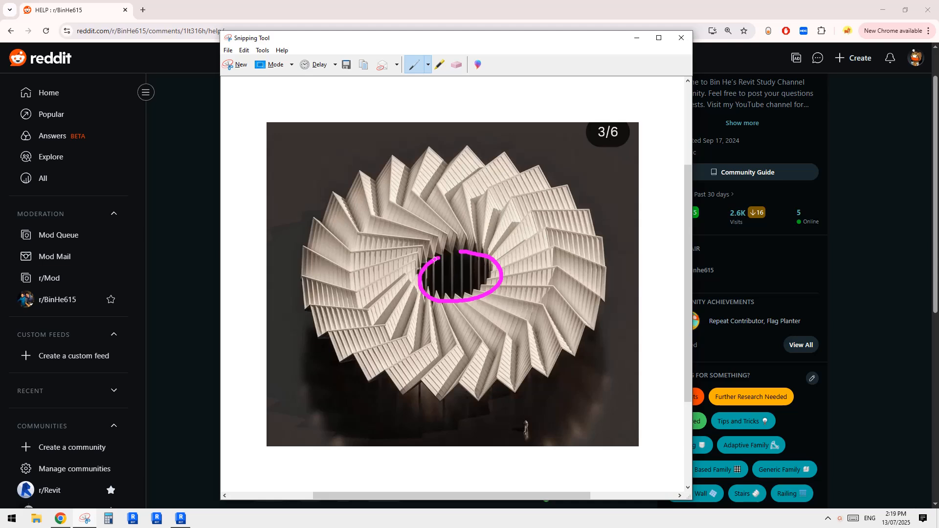
pyautogui.moveTo(519, 201)
pyautogui.mouseDown()
pyautogui.moveTo(576, 257)
pyautogui.moveTo(588, 323)
pyautogui.moveTo(489, 377)
pyautogui.moveTo(335, 315)
pyautogui.moveTo(362, 210)
pyautogui.moveTo(500, 188)
pyautogui.mouseUp()
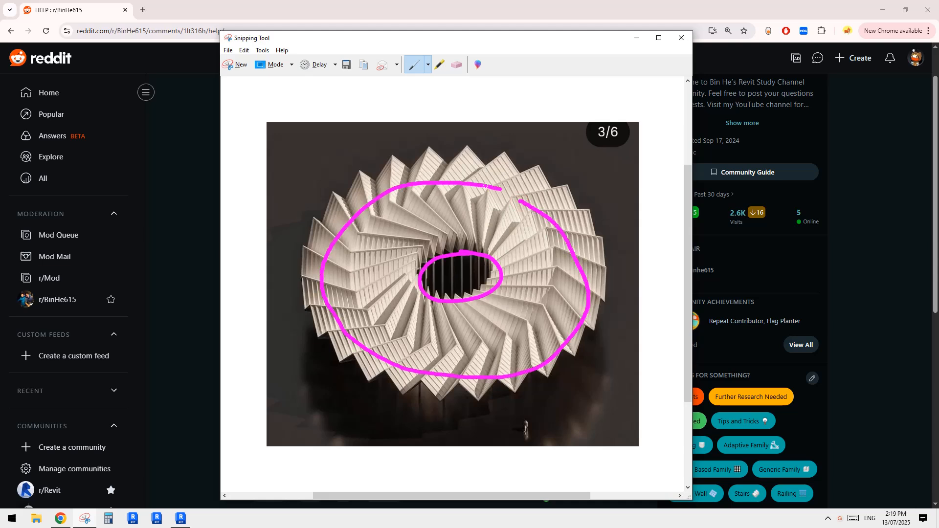
pyautogui.moveTo(521, 235)
pyautogui.mouseDown()
pyautogui.moveTo(547, 277)
pyautogui.moveTo(518, 322)
pyautogui.mouseUp()
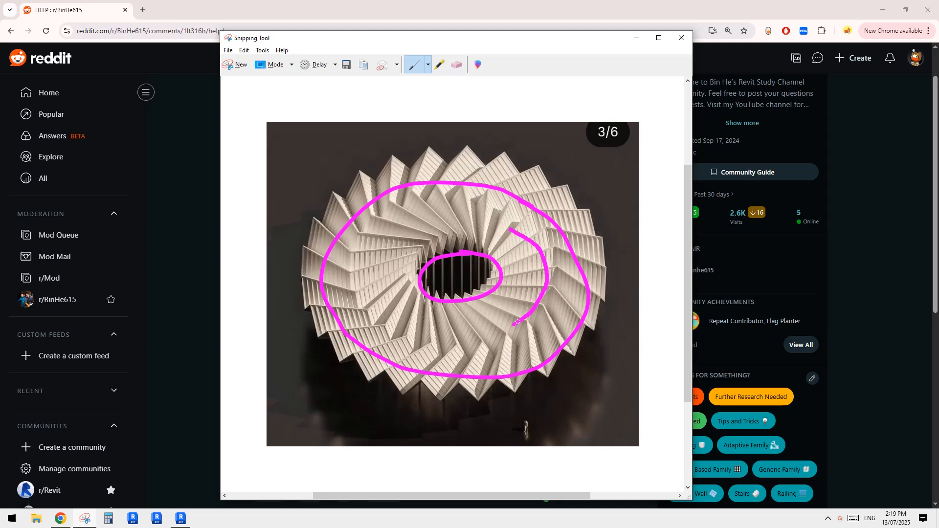
pyautogui.moveTo(379, 300)
pyautogui.mouseDown()
pyautogui.moveTo(394, 224)
pyautogui.moveTo(497, 229)
pyautogui.moveTo(512, 205)
pyautogui.mouseUp()
# Step: Mark radial pen lines from the central opening towards the outer ring to show how the folded blades are arranged
pyautogui.moveTo(498, 250); pyautogui.dragTo(531, 221)
pyautogui.moveTo(500, 264)
pyautogui.mouseDown()
pyautogui.moveTo(557, 245)
pyautogui.moveTo(587, 269)
pyautogui.mouseUp()
pyautogui.moveTo(504, 286); pyautogui.dragTo(577, 289)
pyautogui.moveTo(504, 295)
pyautogui.mouseDown()
pyautogui.moveTo(578, 323)
pyautogui.moveTo(531, 334)
pyautogui.mouseUp()
pyautogui.moveTo(472, 308); pyautogui.dragTo(530, 366)
pyautogui.moveTo(464, 322); pyautogui.dragTo(463, 352)
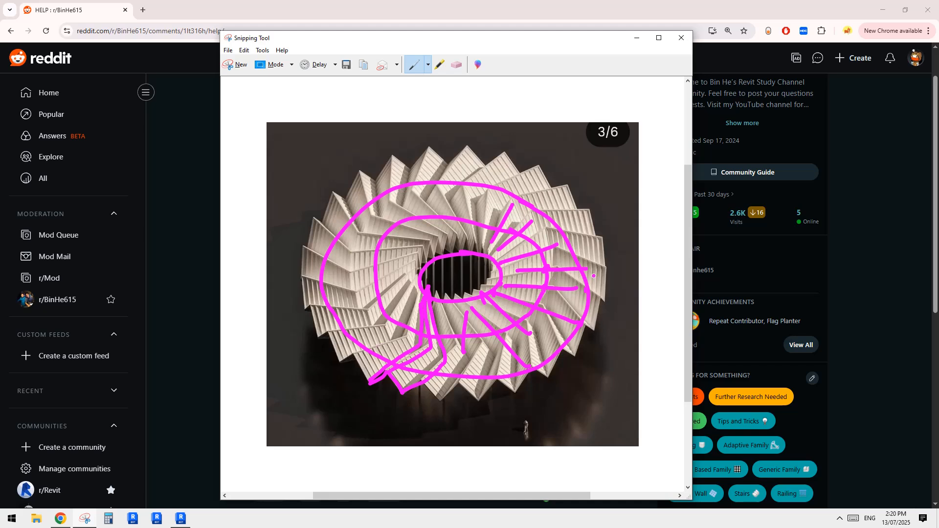
# Step: Switch to Revit and create a new mass family from the Conceptual Mass template folder
pyautogui.click(180, 520)
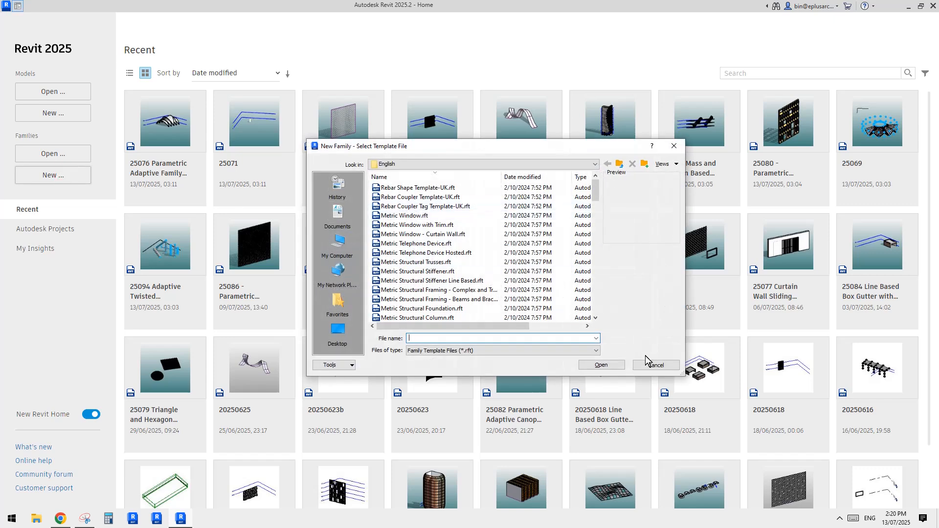
pyautogui.click(648, 362)
pyautogui.click(76, 120)
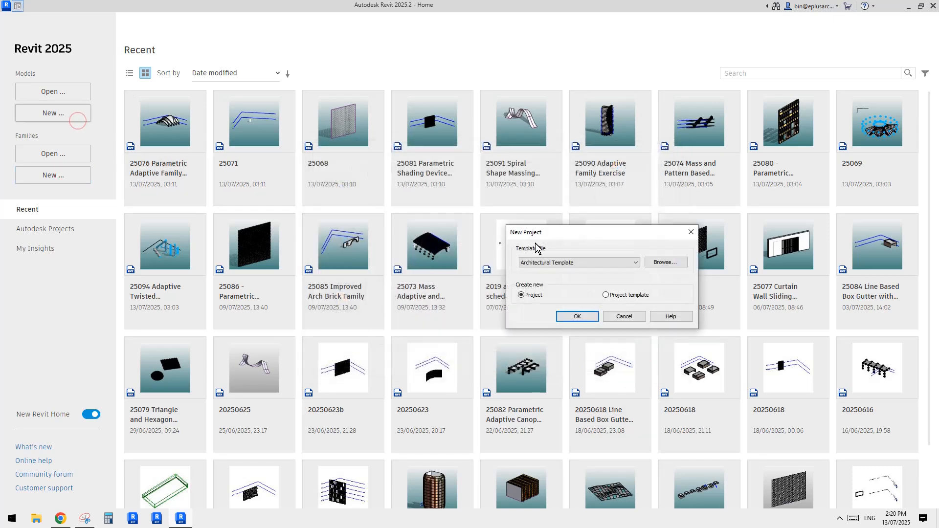
pyautogui.click(635, 317)
pyautogui.click(64, 174)
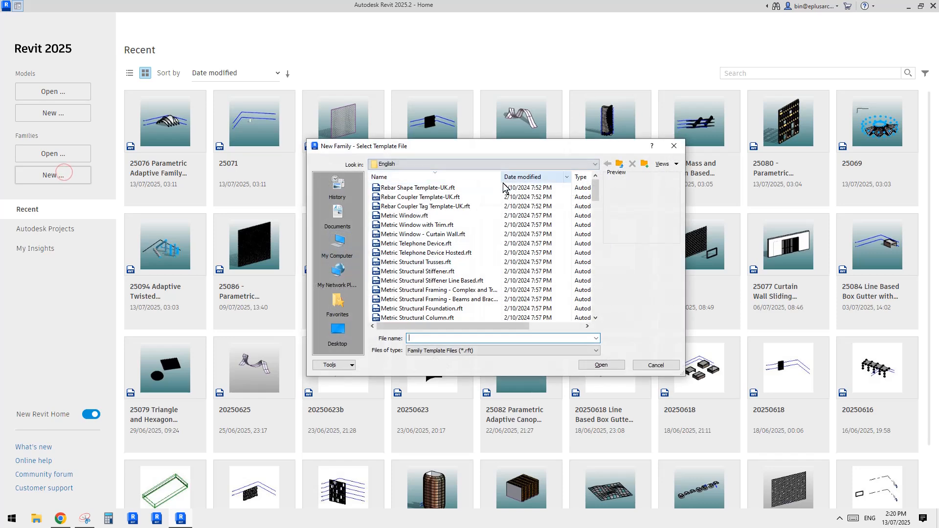
pyautogui.moveTo(596, 191); pyautogui.dragTo(595, 308)
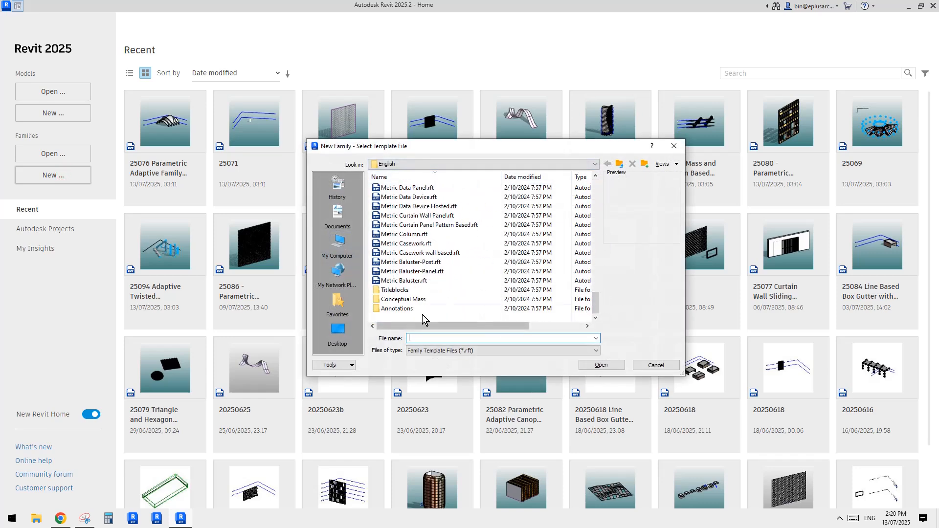
pyautogui.doubleClick(408, 299)
pyautogui.doubleClick(416, 189)
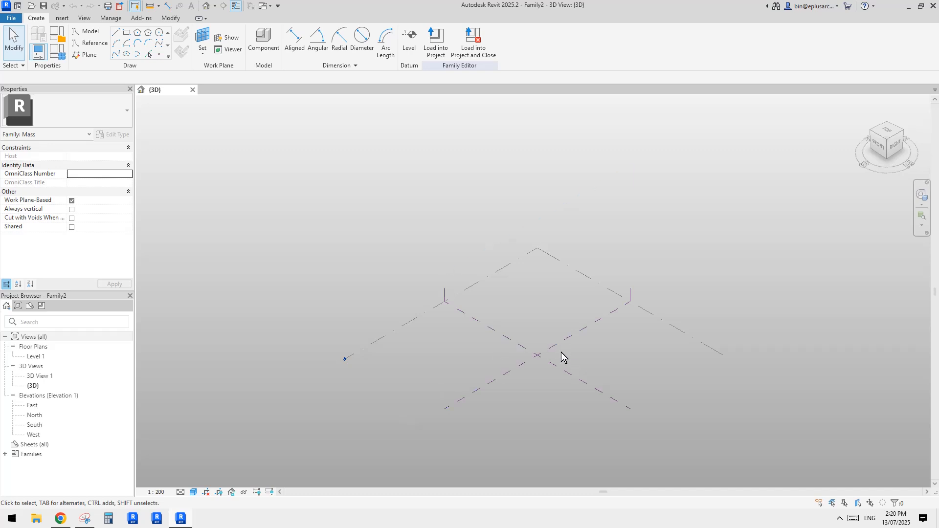
# Step: Draw a reference-line circle with a radius of 23000 on Level 1, centred on the intersection of the center reference planes
pyautogui.moveTo(553, 366); pyautogui.dragTo(525, 362, button='middle')
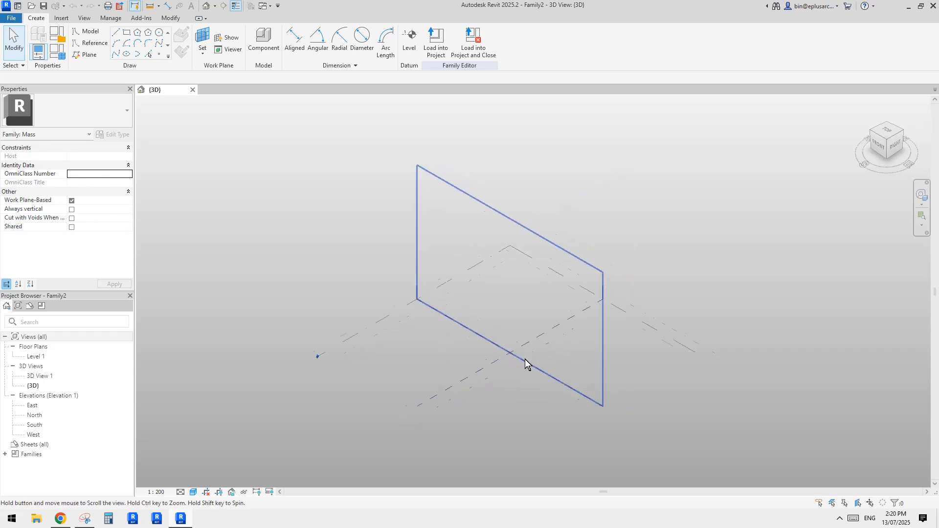
pyautogui.scroll(1, 525, 362)
pyautogui.moveTo(551, 407); pyautogui.dragTo(513, 412, button='middle')
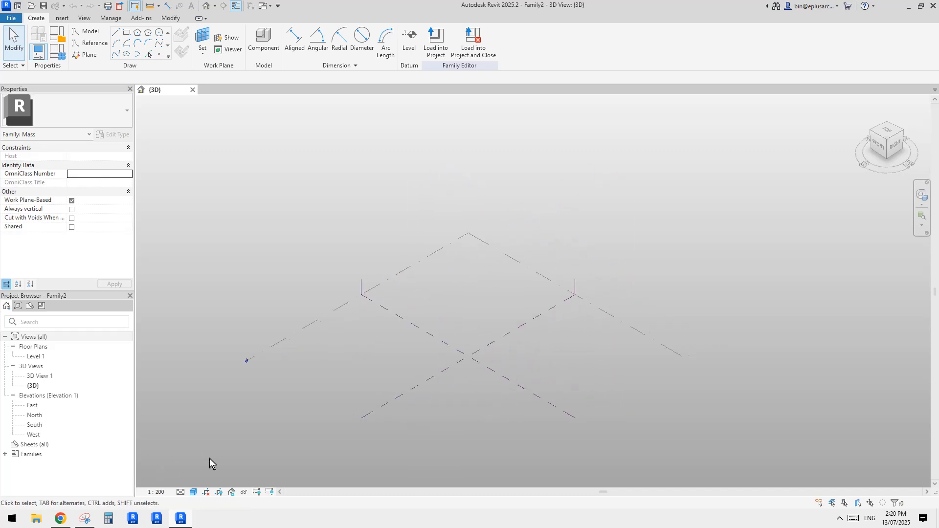
pyautogui.moveTo(493, 379); pyautogui.dragTo(474, 387, button='middle')
pyautogui.scroll(1, 483, 387)
pyautogui.click(88, 43)
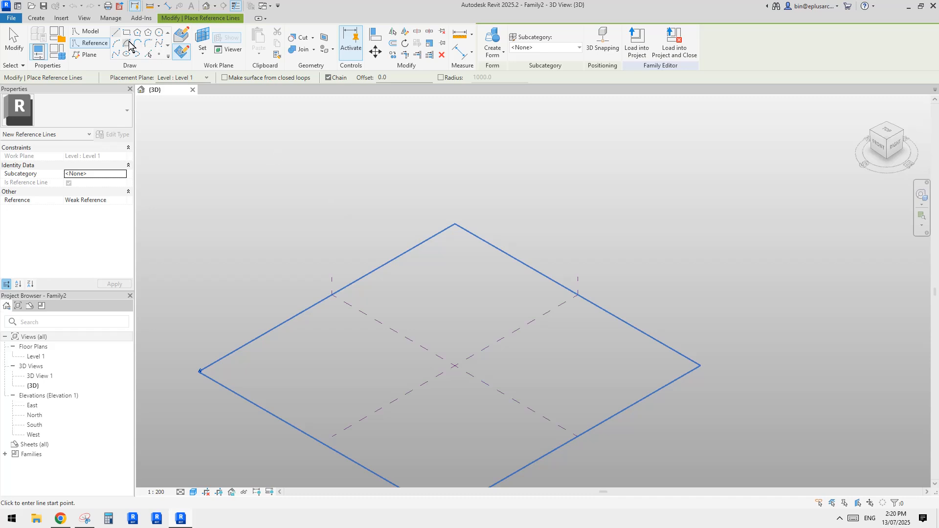
pyautogui.click(159, 32)
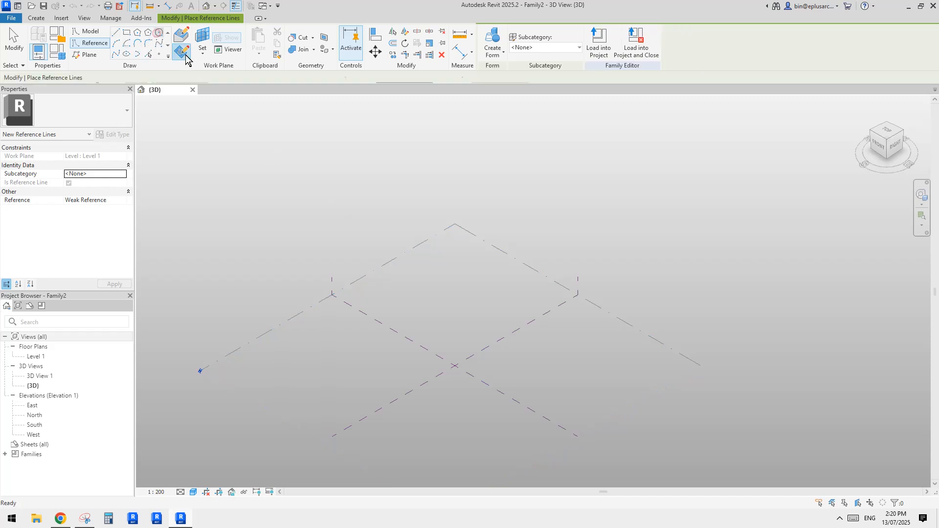
pyautogui.click(455, 366)
pyautogui.click(538, 353)
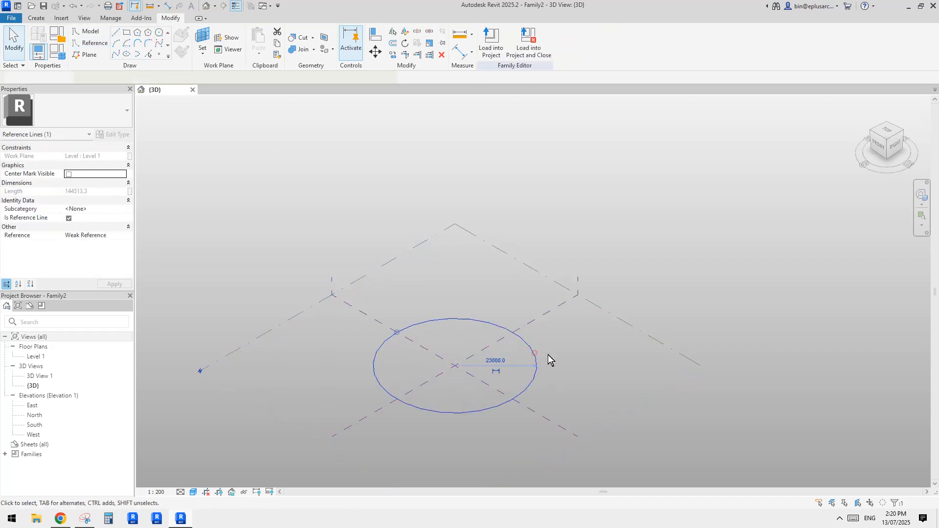
# Step: Try creating a flat form from the circle and dividing its surface into a UV grid
pyautogui.click(493, 40)
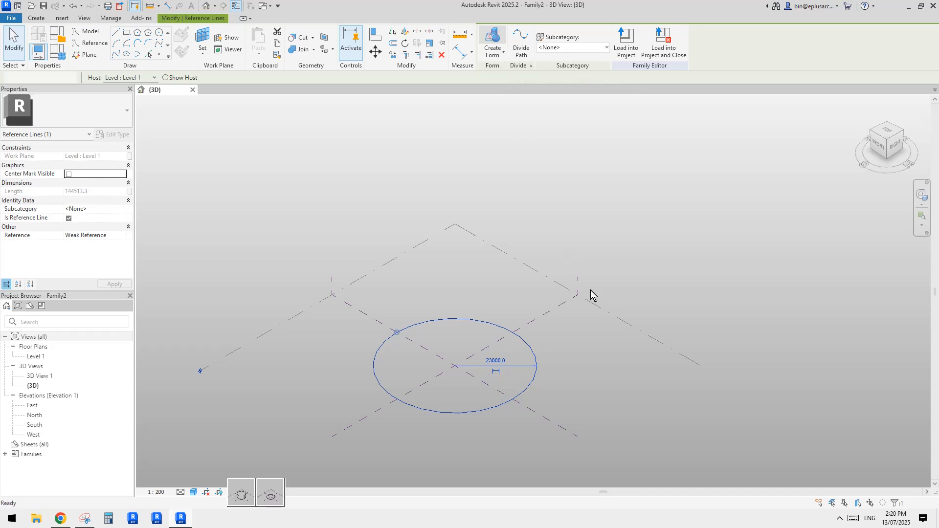
pyautogui.click(268, 492)
pyautogui.scroll(1, 497, 382)
pyautogui.click(497, 382)
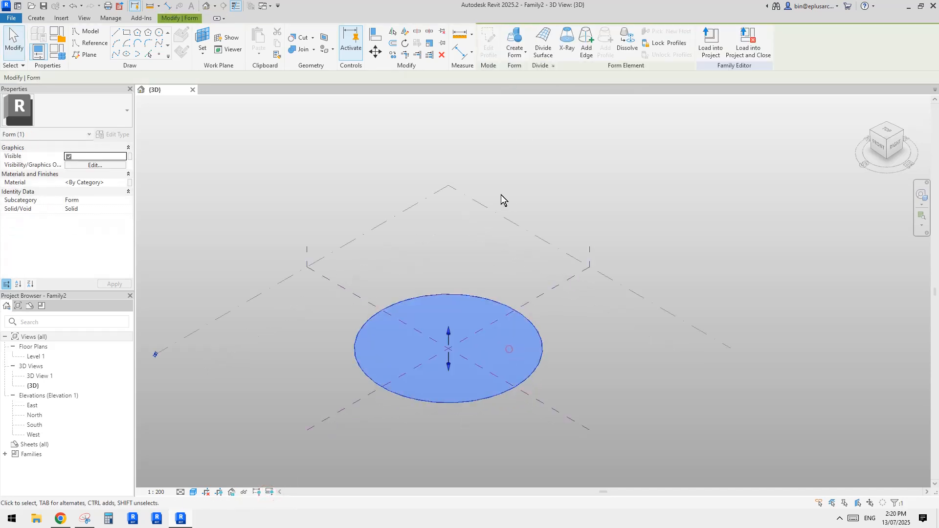
pyautogui.click(542, 40)
pyautogui.scroll(2, 499, 366)
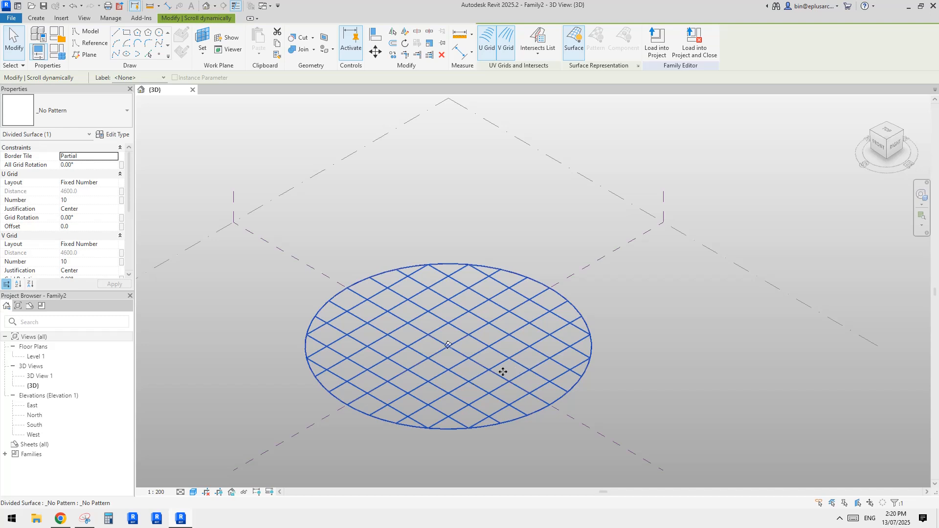
pyautogui.moveTo(502, 372); pyautogui.dragTo(498, 384, button='middle')
pyautogui.scroll(-2, 550, 354)
pyautogui.click(547, 351)
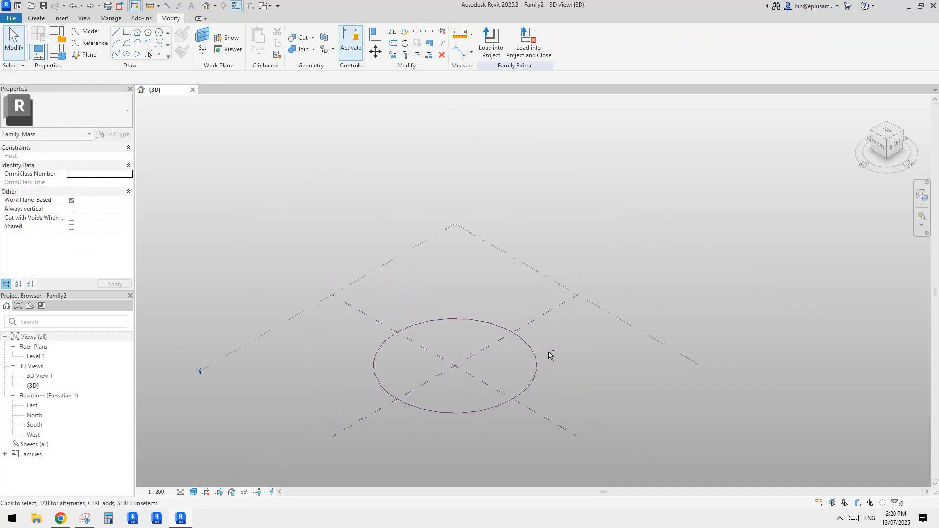
# Step: Draw a smaller concentric reference circle inside the first one and resize its radius to 9000
pyautogui.scroll(2, 531, 357)
pyautogui.click(535, 341)
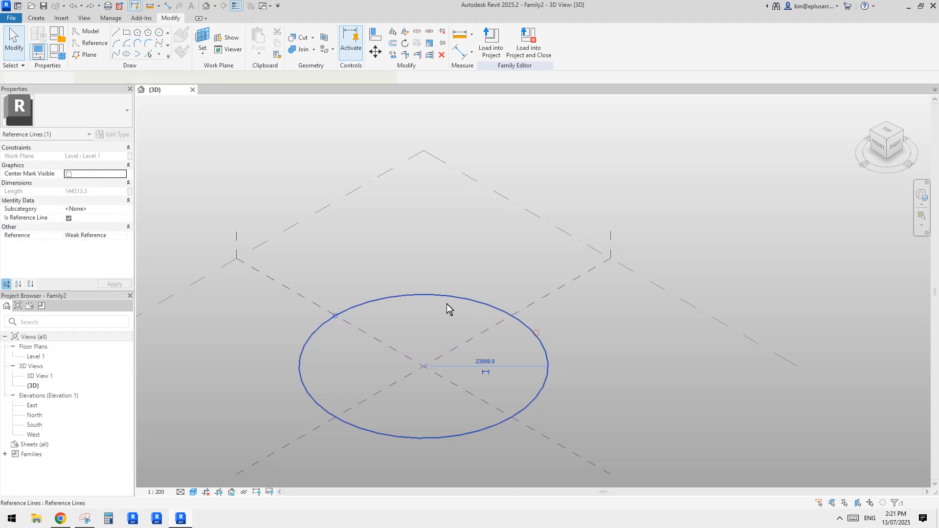
pyautogui.click(89, 43)
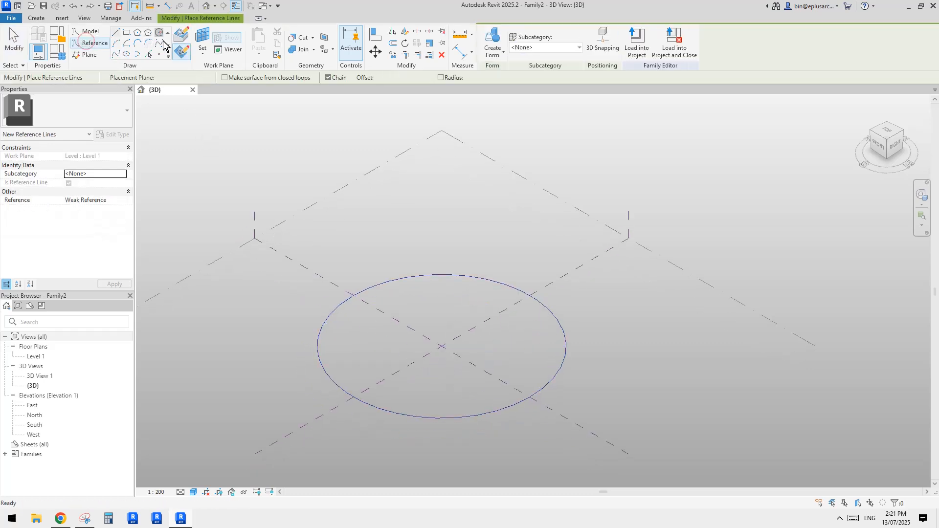
pyautogui.click(159, 32)
pyautogui.click(442, 346)
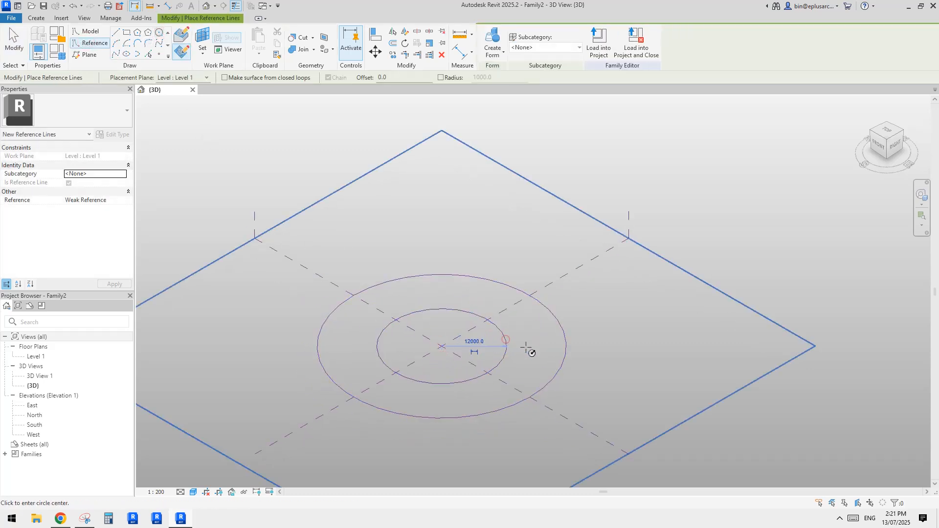
pyautogui.click(508, 343)
pyautogui.press('Escape')
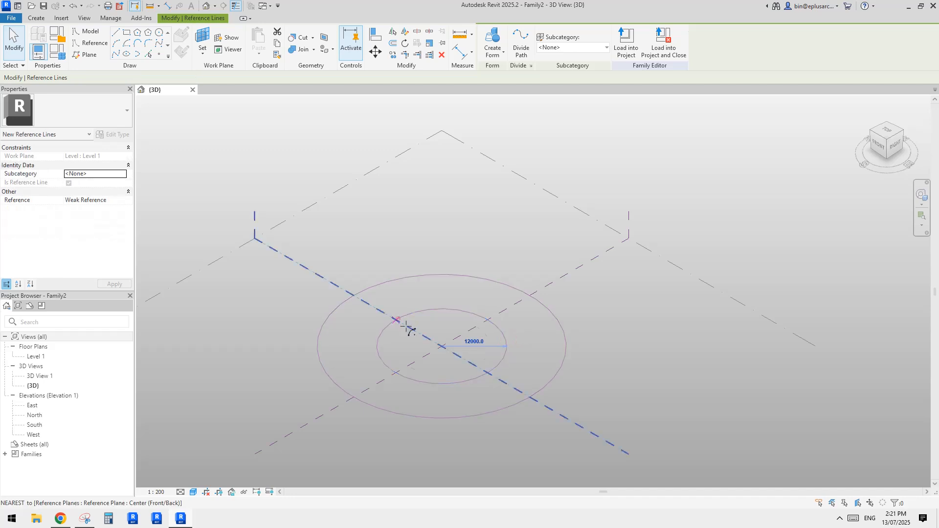
pyautogui.click(406, 325)
pyautogui.press('Escape')
# Step: Create a flat solid form from the outer circle, choosing the planar surface option
pyautogui.click(484, 279)
pyautogui.click(491, 35)
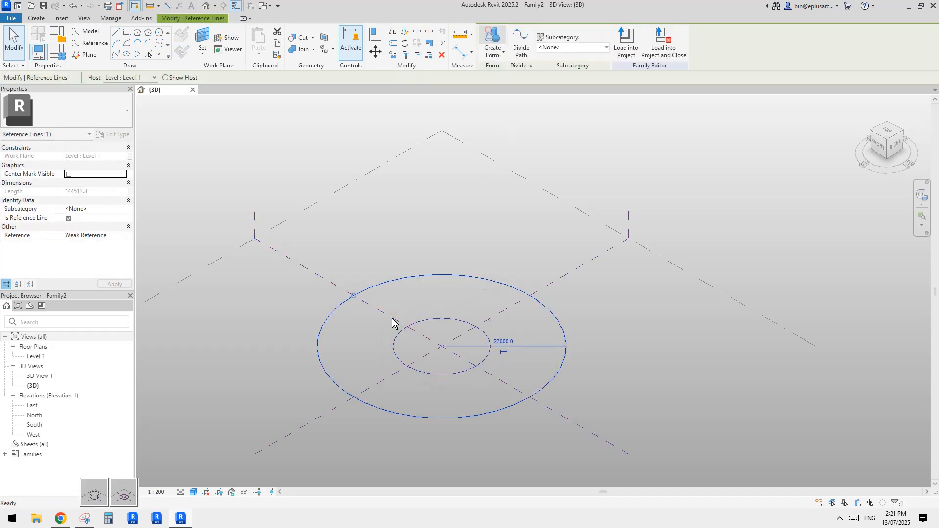
pyautogui.click(123, 494)
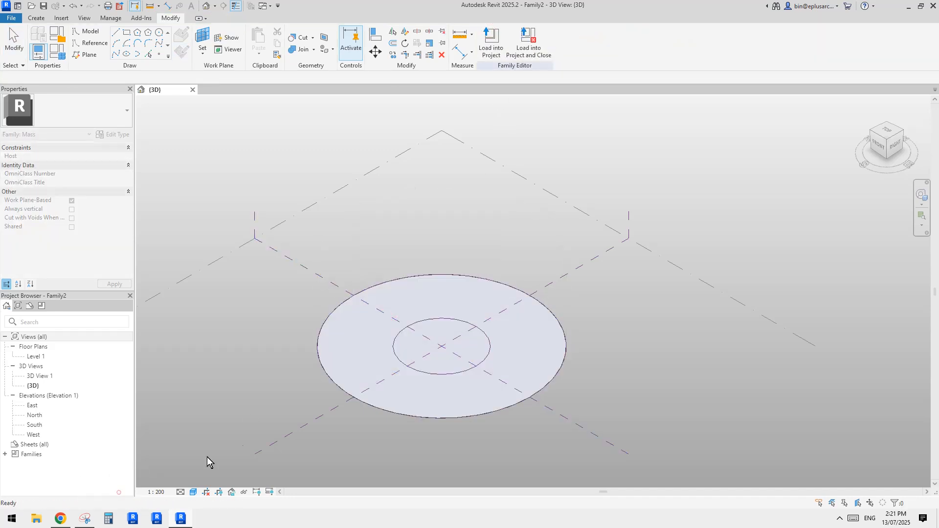
# Step: Create a cylindrical void form from the inner circle and set its negative offset to 1000
pyautogui.click(491, 343)
pyautogui.click(494, 52)
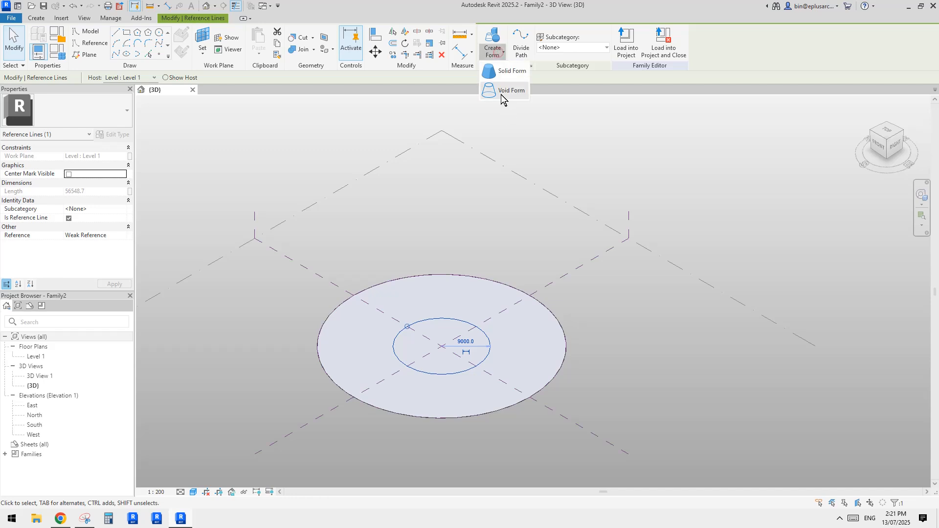
pyautogui.click(501, 95)
pyautogui.click(100, 493)
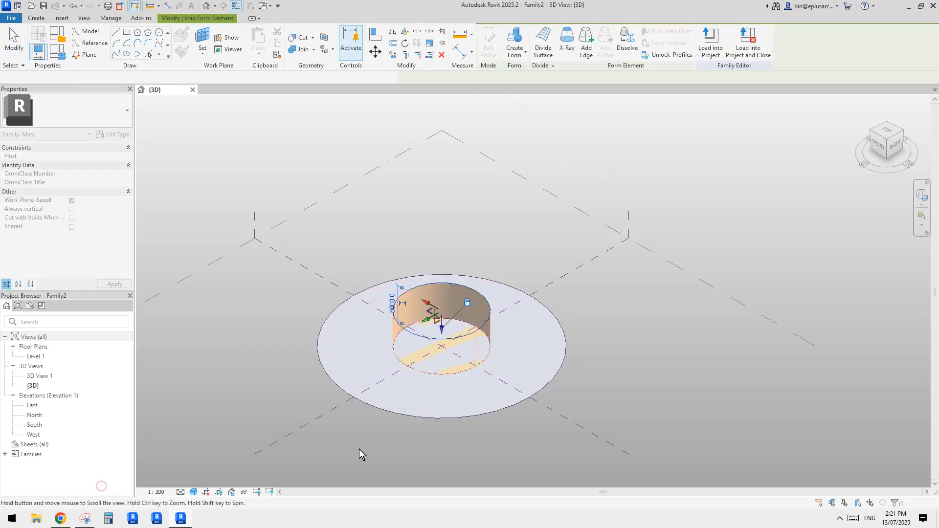
pyautogui.keyDown('shift'); pyautogui.moveTo(359, 449); pyautogui.dragTo(431, 329, button='middle'); pyautogui.keyUp('shift')
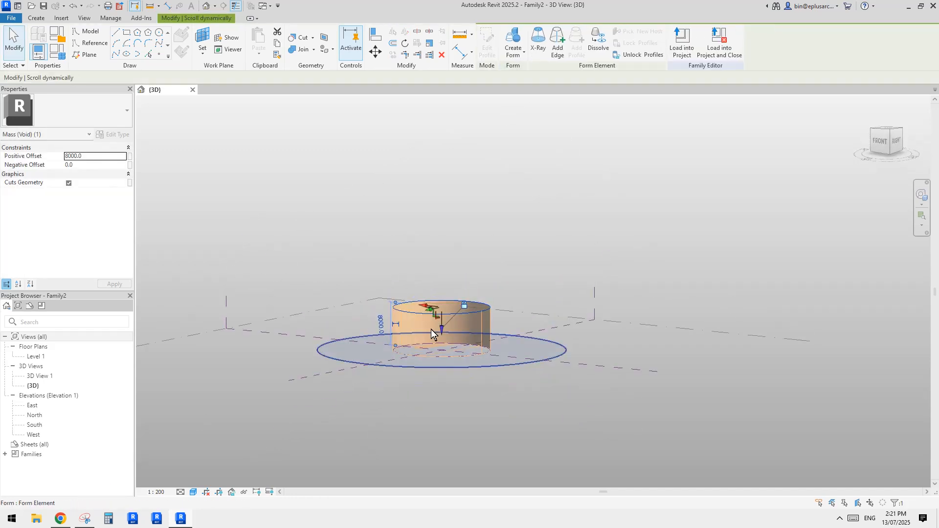
pyautogui.click(96, 168)
pyautogui.write('10000')
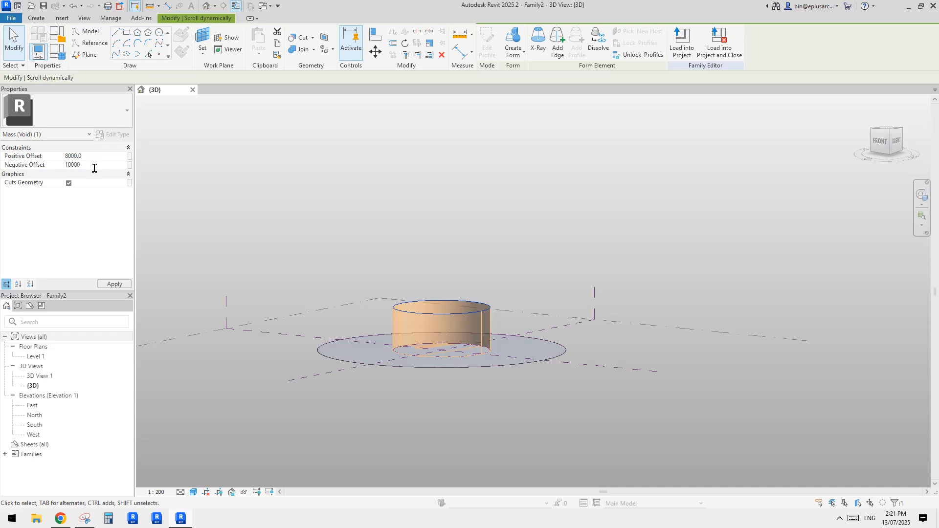
pyautogui.press('BackSpace')
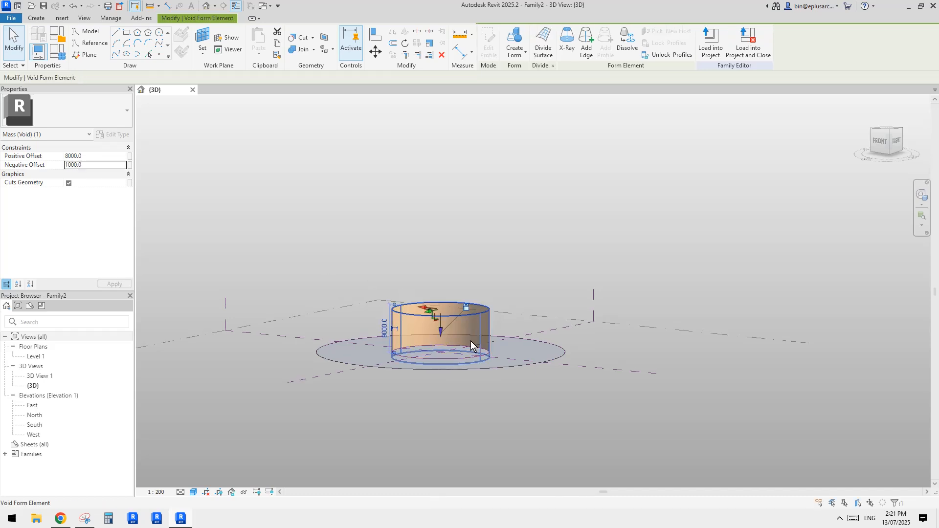
# Step: Try to cut the flat disc with the cylindrical void using Cut Geometry
pyautogui.keyDown('shift'); pyautogui.moveTo(472, 346); pyautogui.dragTo(475, 363, button='middle'); pyautogui.keyUp('shift')
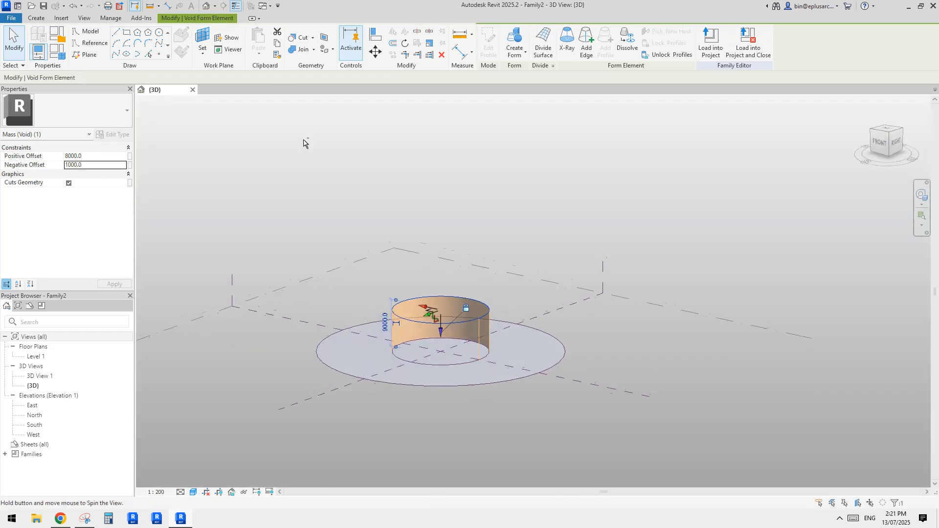
pyautogui.click(300, 37)
pyautogui.click(519, 348)
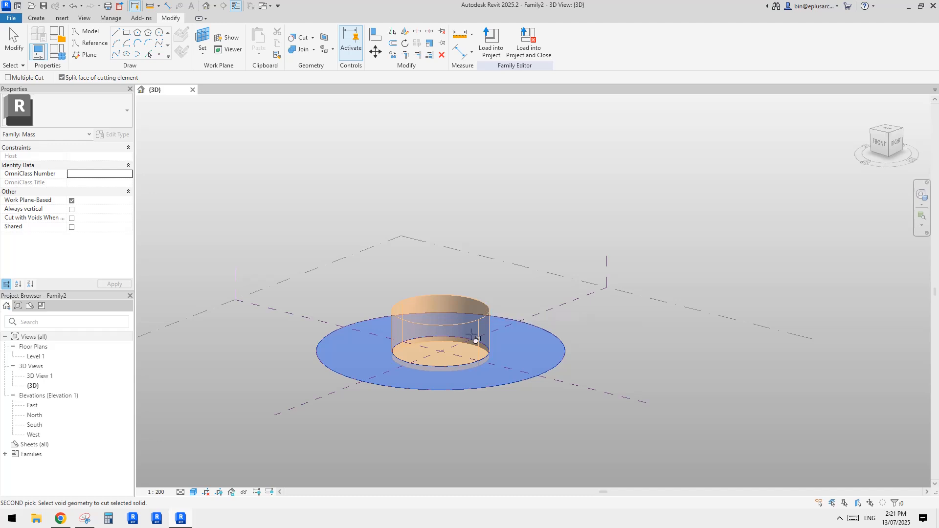
pyautogui.click(666, 376)
pyautogui.click(491, 384)
pyautogui.keyDown('shift'); pyautogui.moveTo(471, 369); pyautogui.dragTo(415, 349, button='middle'); pyautogui.keyUp('shift')
pyautogui.click(397, 314)
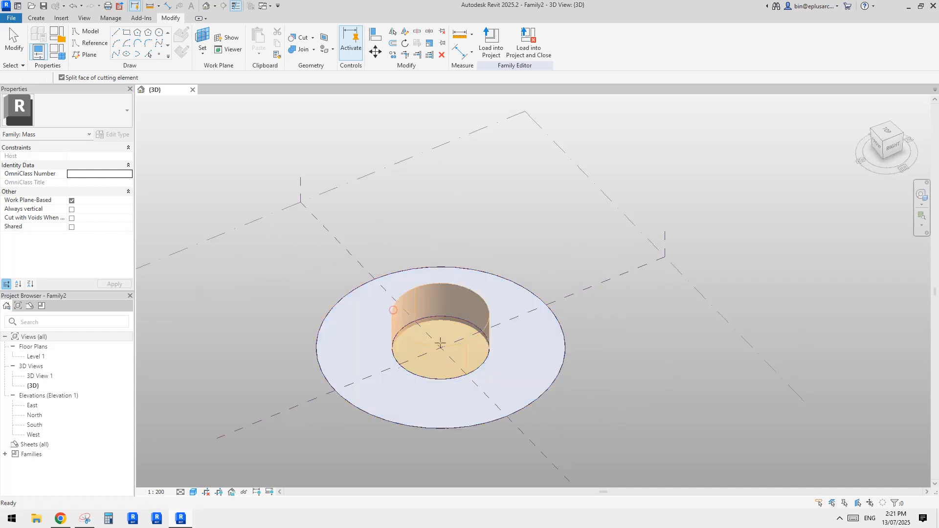
pyautogui.keyDown('shift'); pyautogui.moveTo(488, 351); pyautogui.dragTo(586, 412, button='middle'); pyautogui.keyUp('shift')
pyautogui.click(553, 332)
pyautogui.click(594, 344)
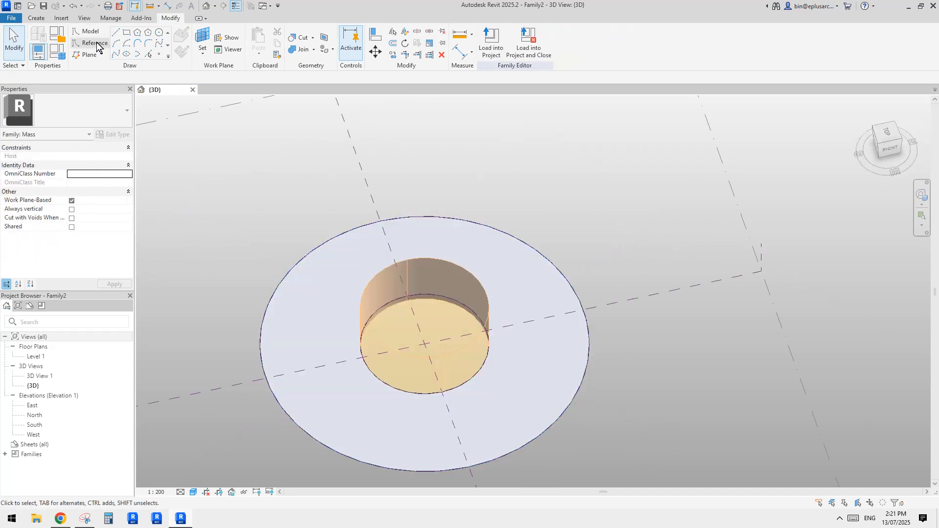
# Step: Retry Cut Geometry, picking the flat disc as the solid and the cylinder as the void, and inspect the forms
pyautogui.click(302, 39)
pyautogui.click(565, 278)
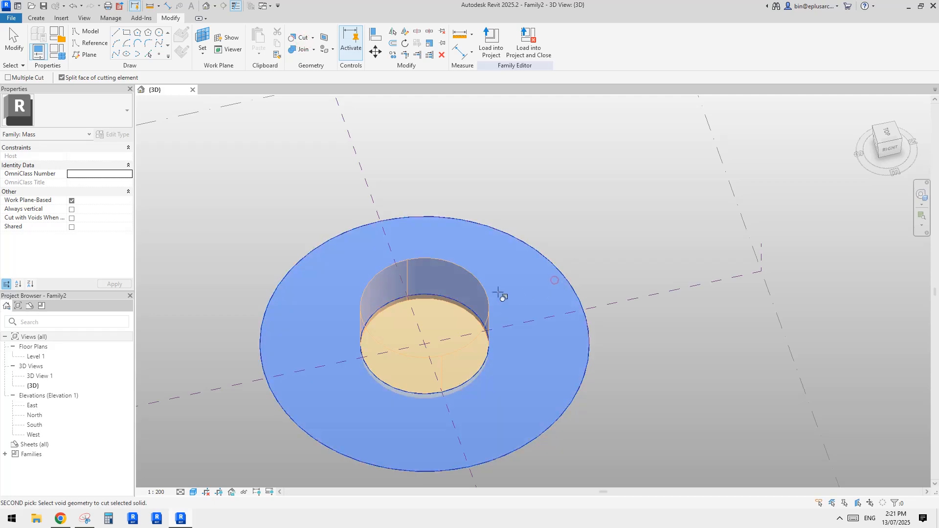
pyautogui.click(474, 320)
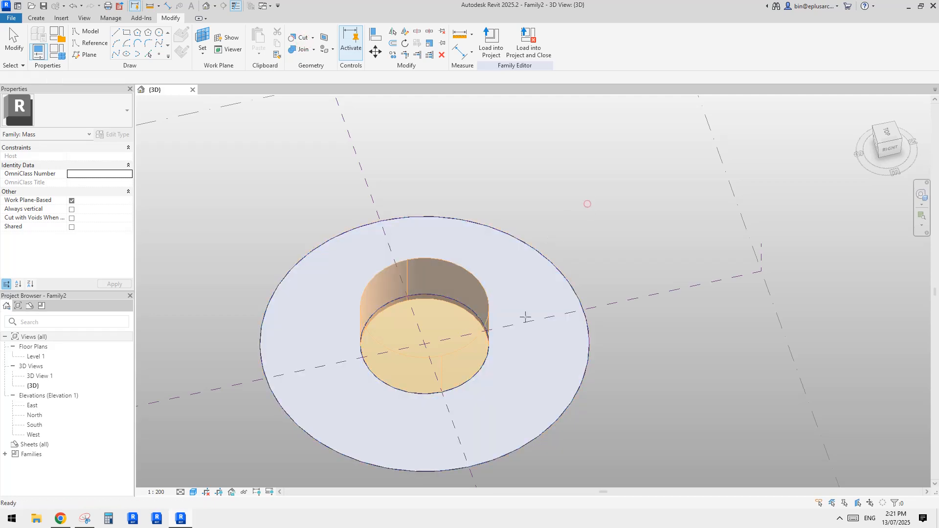
pyautogui.click(446, 318)
pyautogui.keyDown('shift'); pyautogui.moveTo(445, 319); pyautogui.dragTo(512, 203, button='middle'); pyautogui.keyUp('shift')
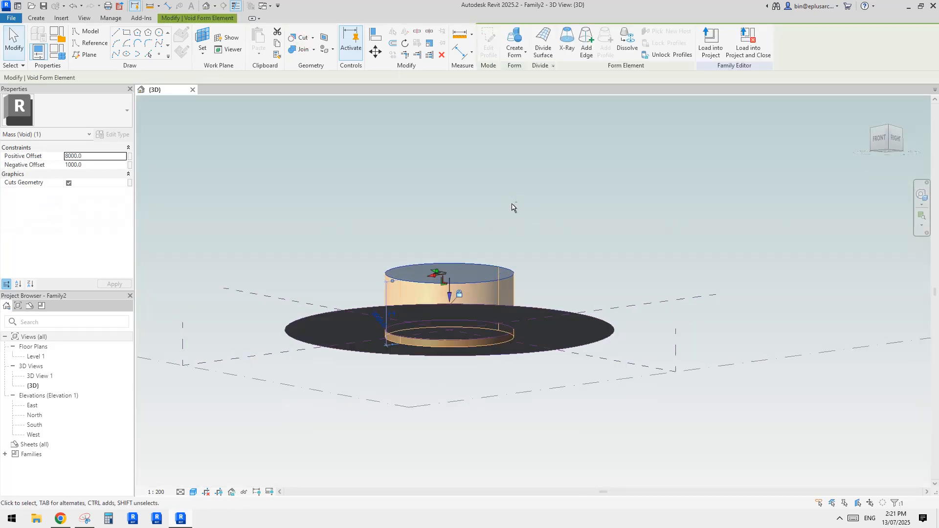
pyautogui.click(586, 380)
pyautogui.keyDown('shift'); pyautogui.moveTo(592, 396); pyautogui.dragTo(509, 425, button='middle'); pyautogui.keyUp('shift')
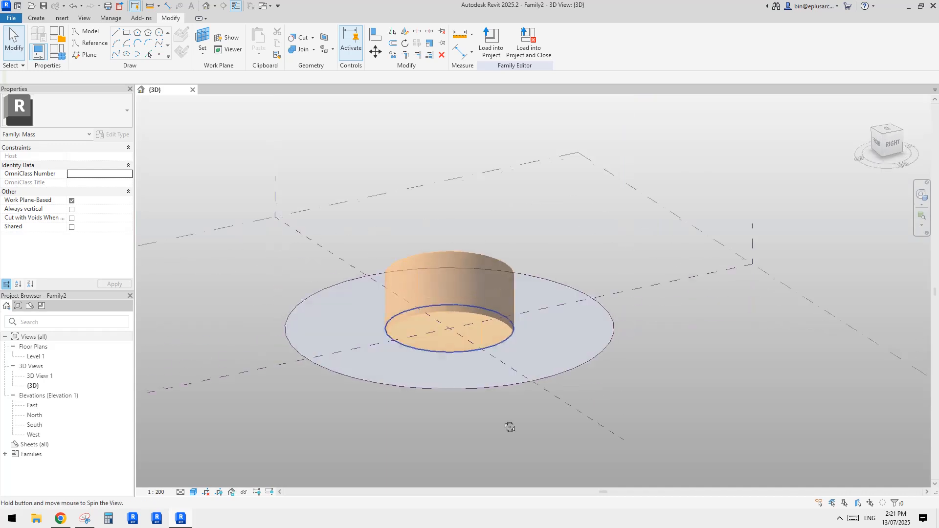
pyautogui.scroll(3, 536, 362)
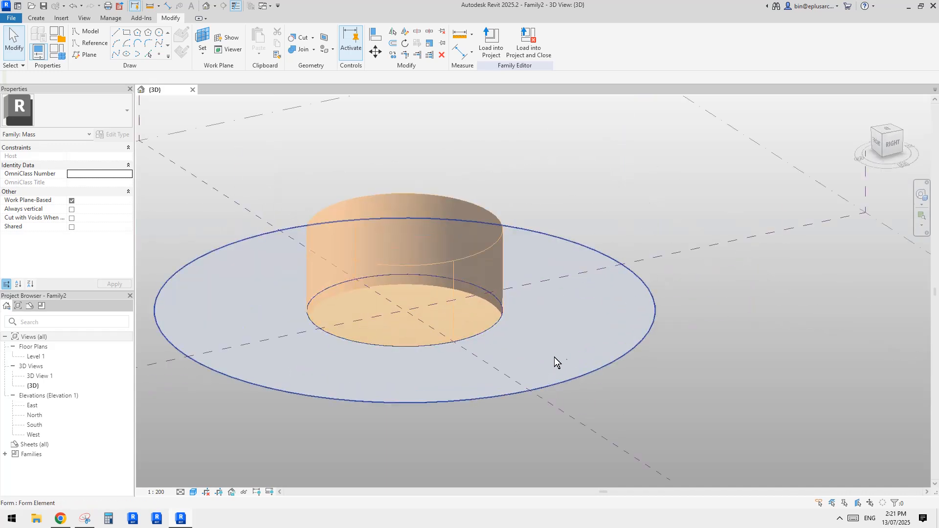
# Step: Try dividing the flat disc's surface into a grid, and undo the division
pyautogui.click(596, 354)
pyautogui.keyDown('shift'); pyautogui.moveTo(596, 354); pyautogui.dragTo(560, 264, button='middle'); pyautogui.keyUp('shift')
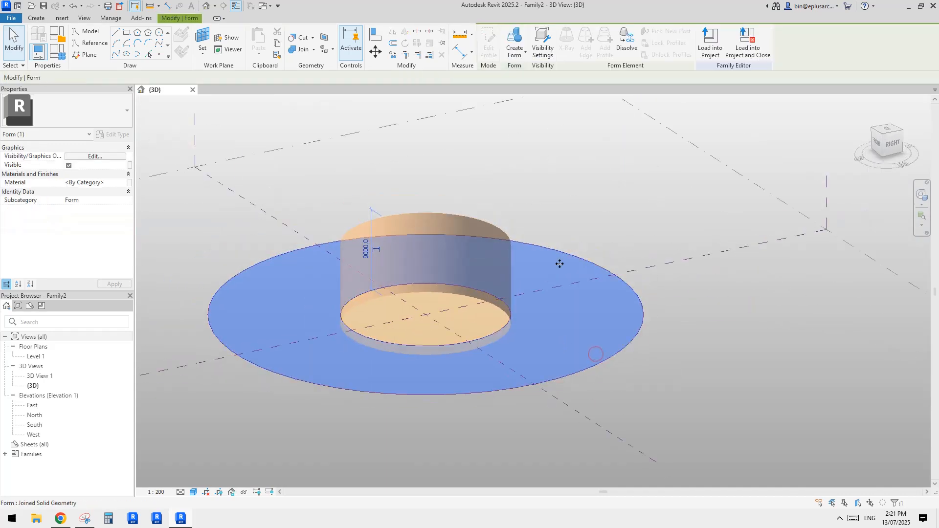
pyautogui.click(596, 317)
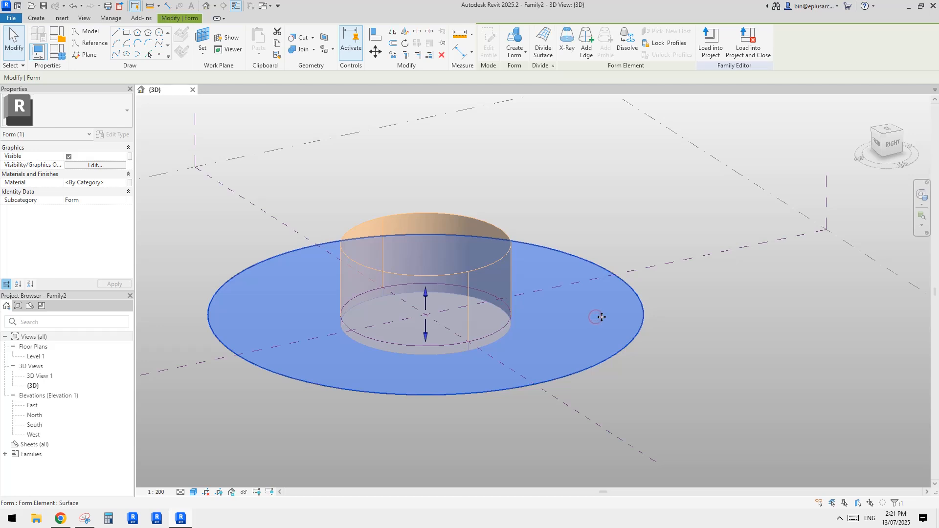
pyautogui.press('Tab')
pyautogui.click(602, 317)
pyautogui.click(542, 44)
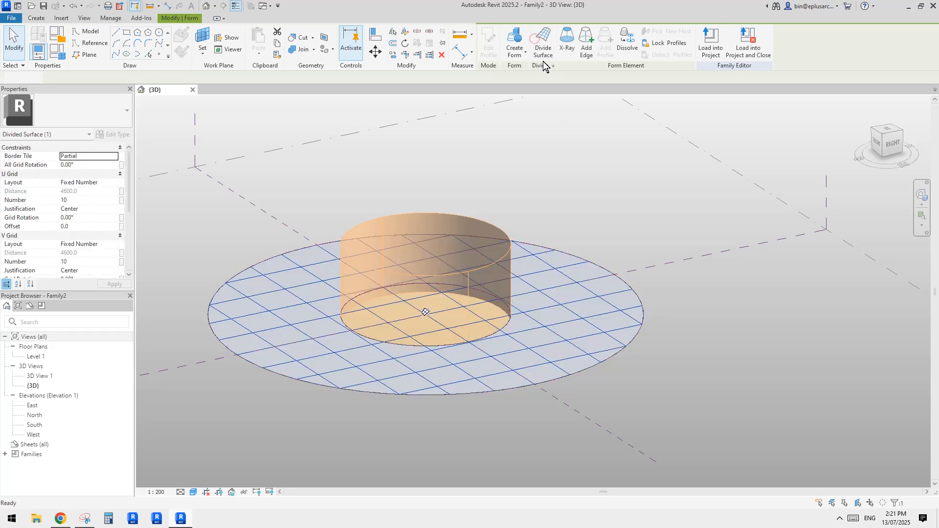
pyautogui.hotkey('ctrl', 'z')
# Step: Delete the flat disc, the cylindrical void and both reference circles
pyautogui.moveTo(573, 284); pyautogui.dragTo(586, 358, button='middle')
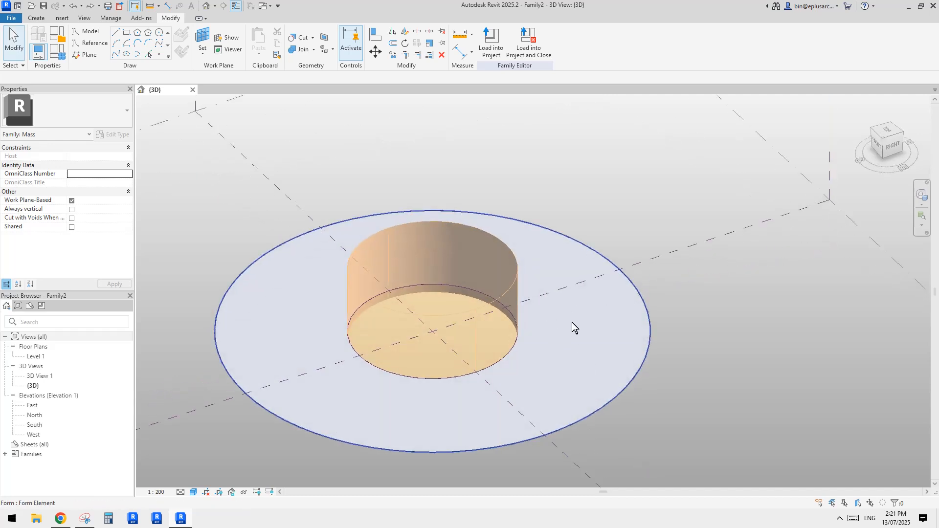
pyautogui.keyDown('shift'); pyautogui.moveTo(571, 322); pyautogui.dragTo(538, 337, button='middle'); pyautogui.keyUp('shift')
pyautogui.moveTo(598, 309); pyautogui.dragTo(578, 334, button='middle')
pyautogui.click(584, 249)
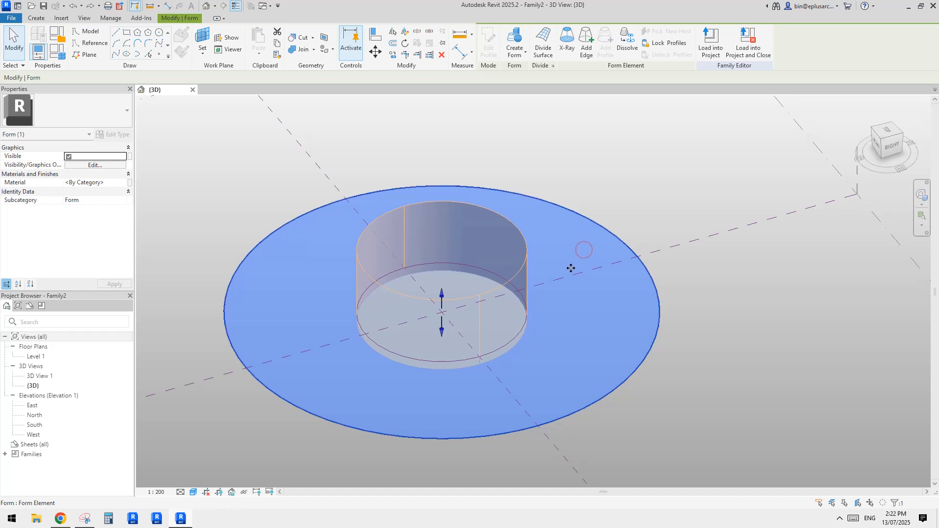
pyautogui.click(520, 268)
pyautogui.press('Delete')
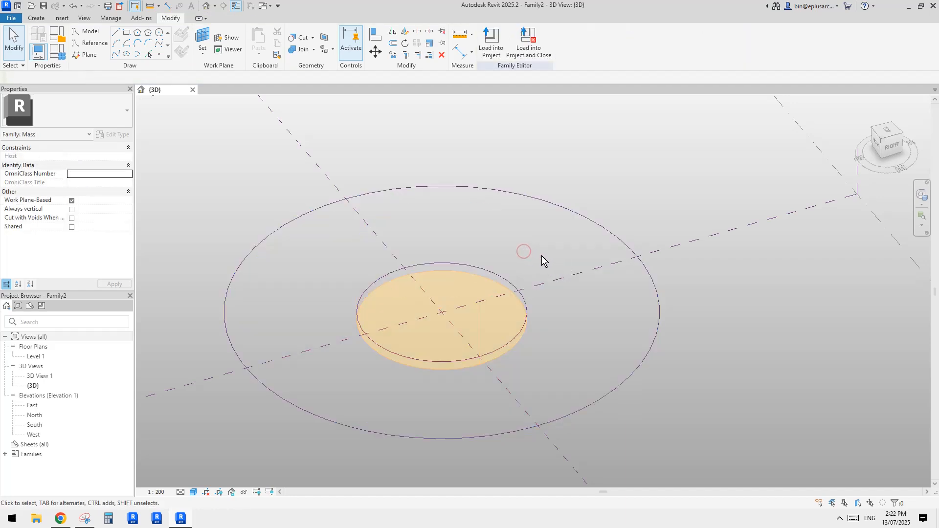
pyautogui.click(506, 289)
pyautogui.press('Delete')
pyautogui.click(504, 280)
pyautogui.press('Delete')
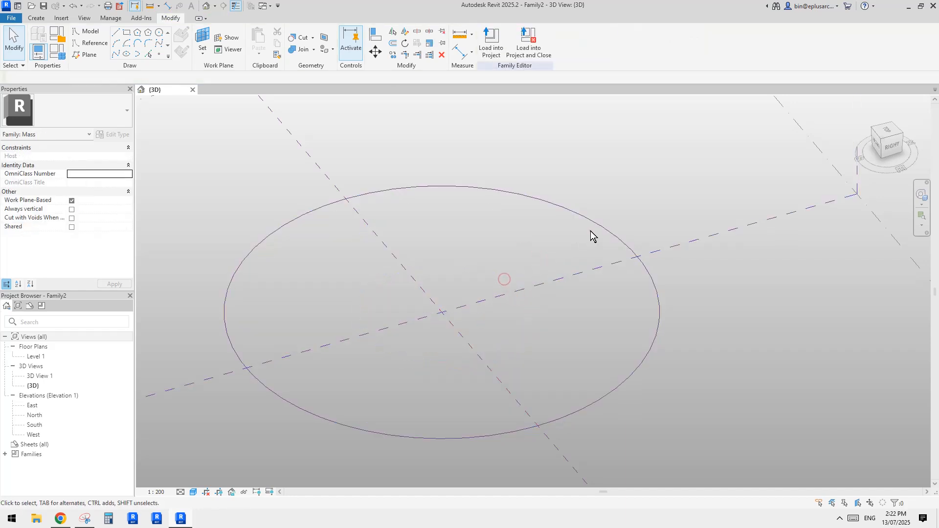
pyautogui.click(600, 223)
pyautogui.press('Delete')
pyautogui.scroll(-3, 585, 248)
pyautogui.moveTo(508, 295); pyautogui.dragTo(562, 304, button='middle')
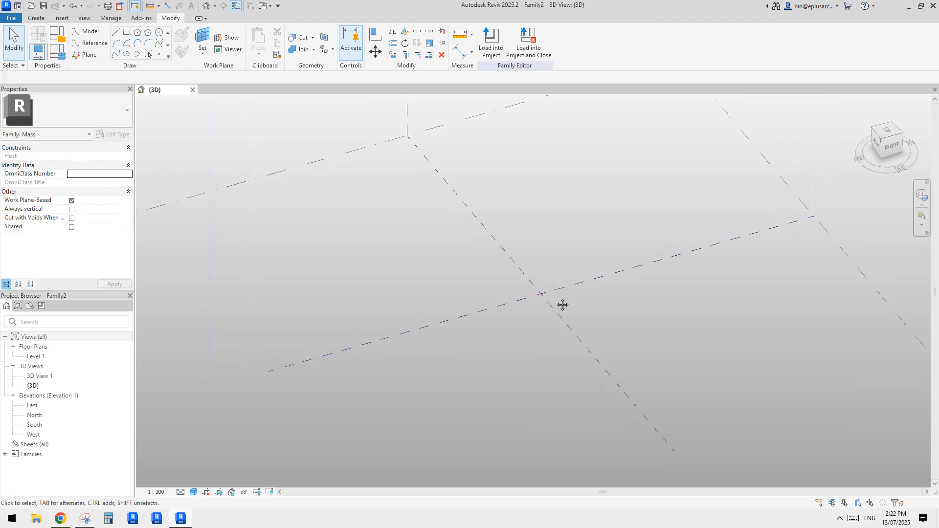
# Step: Draw a vertical reference line upward from the origin on the Center (Front/Back) reference plane
pyautogui.moveTo(563, 246); pyautogui.dragTo(565, 257, button='middle')
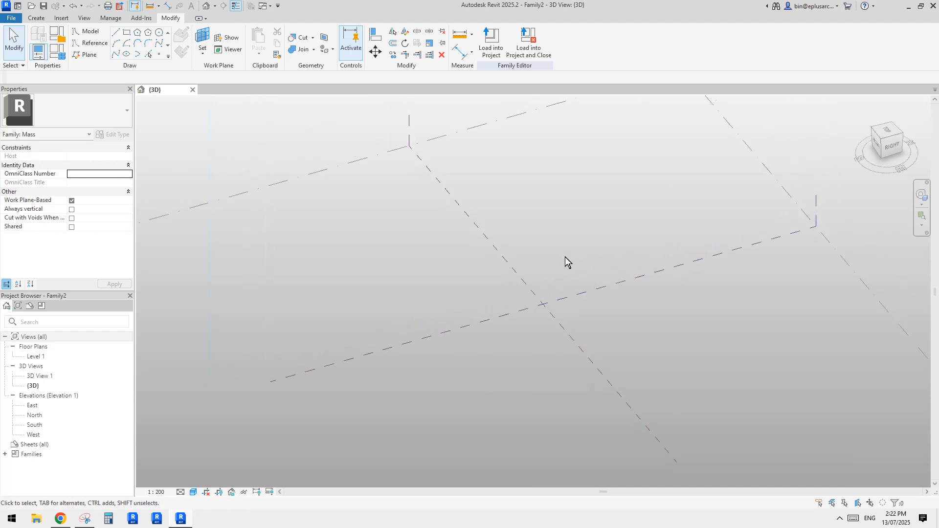
pyautogui.keyDown('shift'); pyautogui.moveTo(289, 95); pyautogui.dragTo(342, 204, button='middle'); pyautogui.keyUp('shift')
pyautogui.click(309, 195)
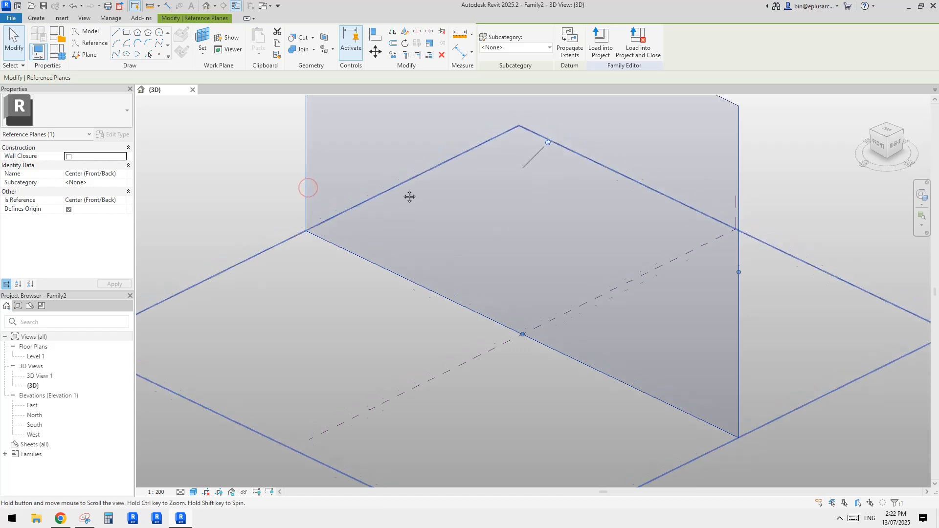
pyautogui.click(312, 202)
pyautogui.click(306, 214)
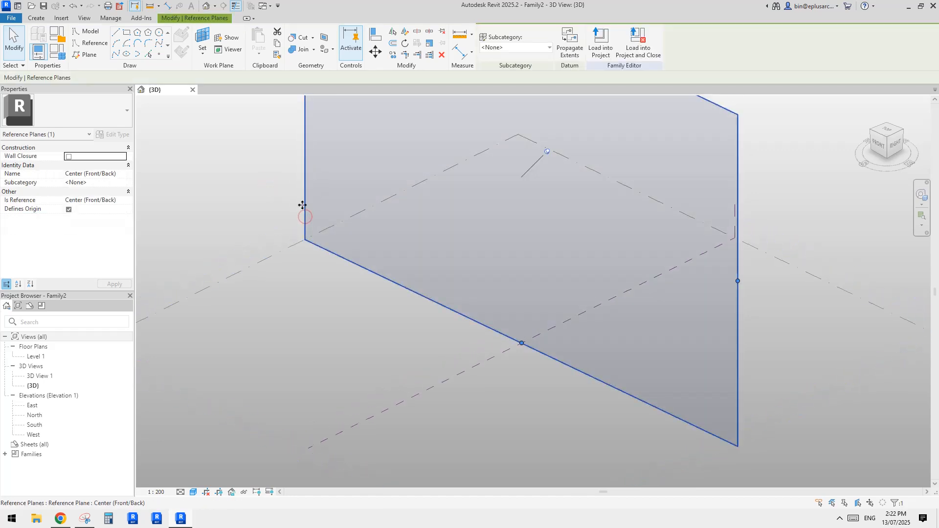
pyautogui.click(93, 43)
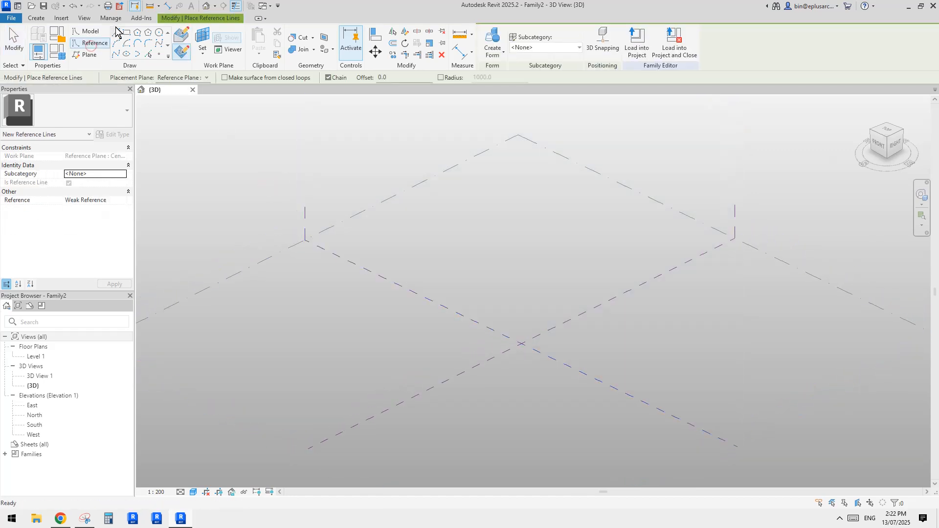
pyautogui.click(520, 344)
pyautogui.click(520, 269)
pyautogui.press('Escape')
# Step: Draw a horizontal reference line about 20000 long on the same plane, starting about 13000 from the vertical line
pyautogui.moveTo(614, 369); pyautogui.dragTo(636, 350, button='middle')
pyautogui.keyDown('shift'); pyautogui.moveTo(555, 308); pyautogui.dragTo(598, 327, button='middle'); pyautogui.keyUp('shift')
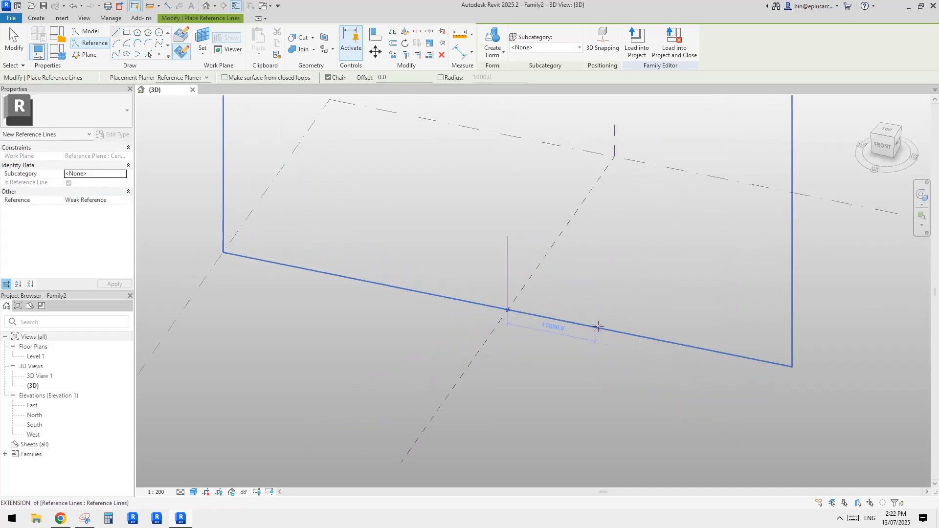
pyautogui.click(587, 326)
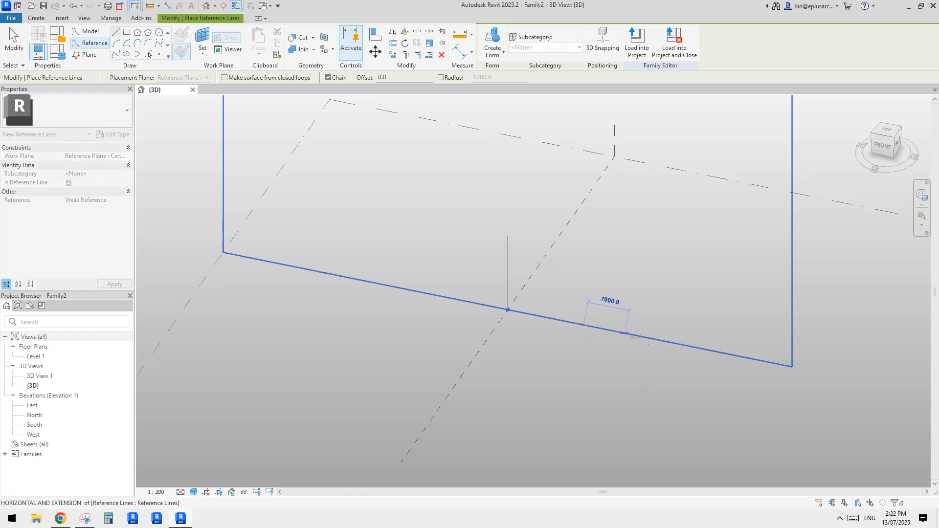
pyautogui.click(700, 348)
pyautogui.press('Escape')
pyautogui.press('Escape')
# Step: Create a form from the vertical and horizontal reference lines, choosing the revolved flat ring option
pyautogui.click(615, 333)
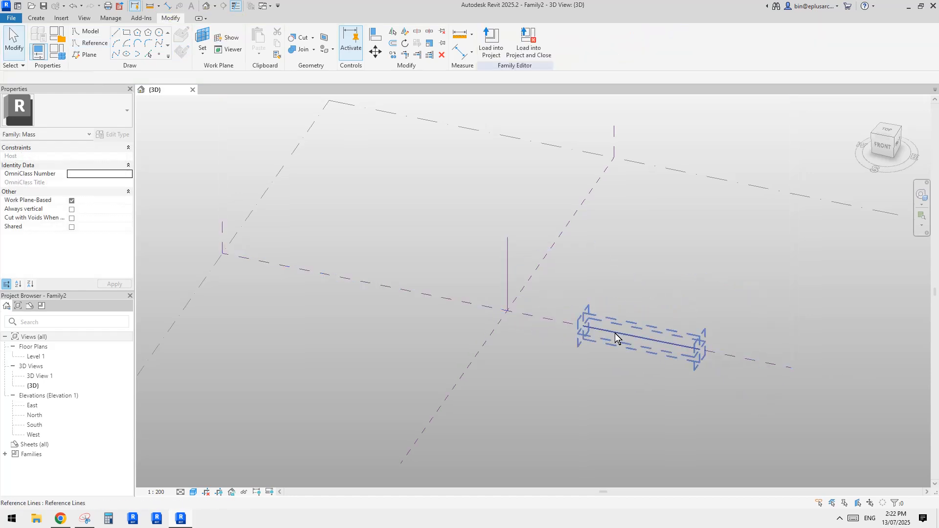
pyautogui.keyDown('ctrl'); pyautogui.click(507, 262); pyautogui.keyUp('ctrl')
pyautogui.moveTo(625, 215); pyautogui.dragTo(597, 230, button='middle')
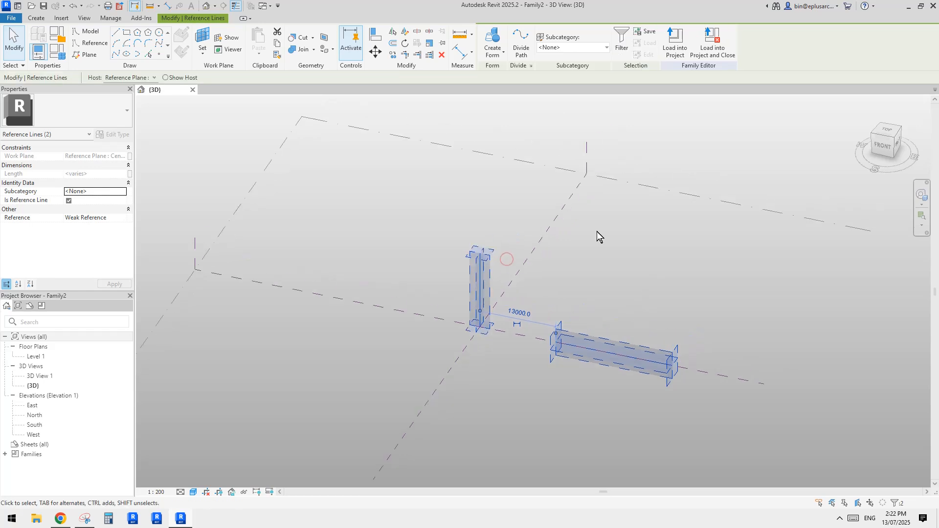
pyautogui.keyDown('shift'); pyautogui.moveTo(667, 318); pyautogui.dragTo(639, 287, button='middle'); pyautogui.keyUp('shift')
pyautogui.click(492, 40)
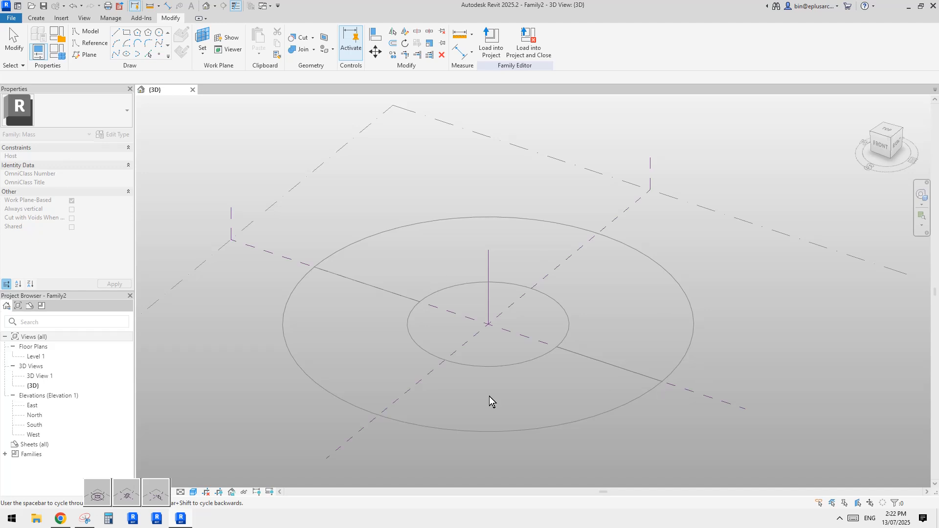
pyautogui.click(139, 495)
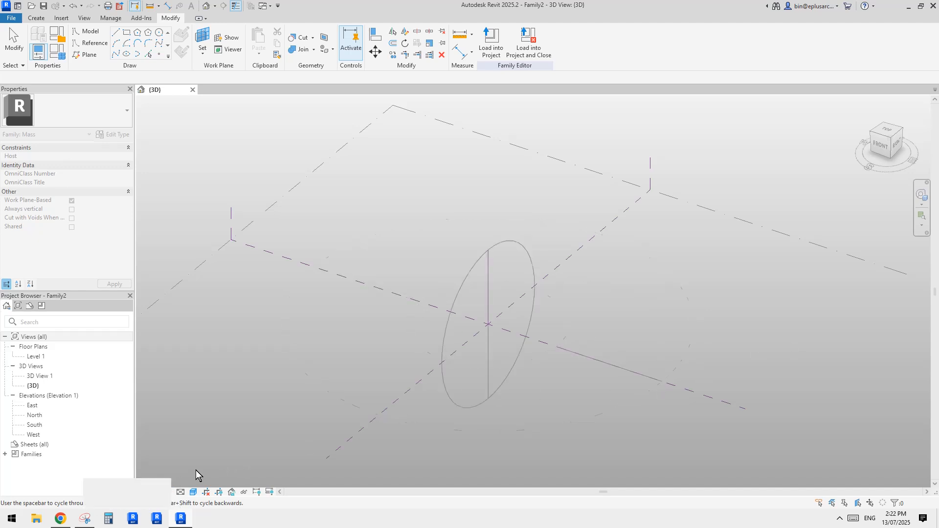
pyautogui.click(94, 491)
pyautogui.moveTo(797, 355); pyautogui.dragTo(791, 346, button='middle')
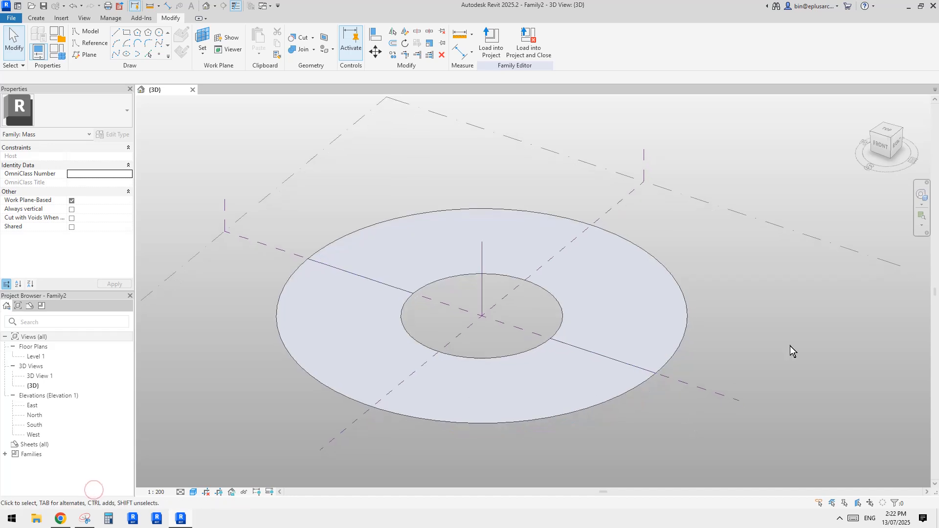
pyautogui.click(791, 345)
# Step: Divide both halves of the flat ring's surface into the default grid
pyautogui.moveTo(647, 351); pyautogui.dragTo(665, 306, button='middle')
pyautogui.click(656, 275)
pyautogui.scroll(2, 622, 274)
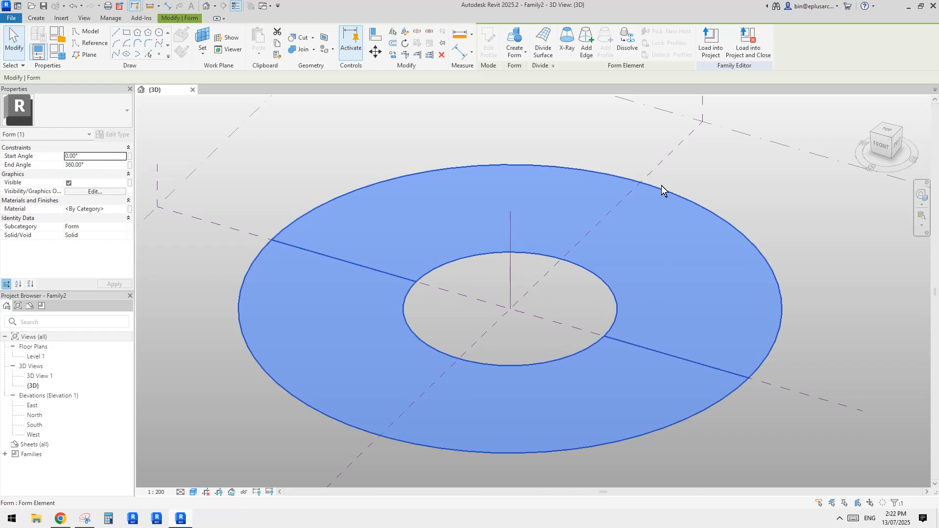
pyautogui.click(545, 53)
pyautogui.keyDown('shift'); pyautogui.moveTo(562, 122); pyautogui.dragTo(647, 319, button='middle'); pyautogui.keyUp('shift')
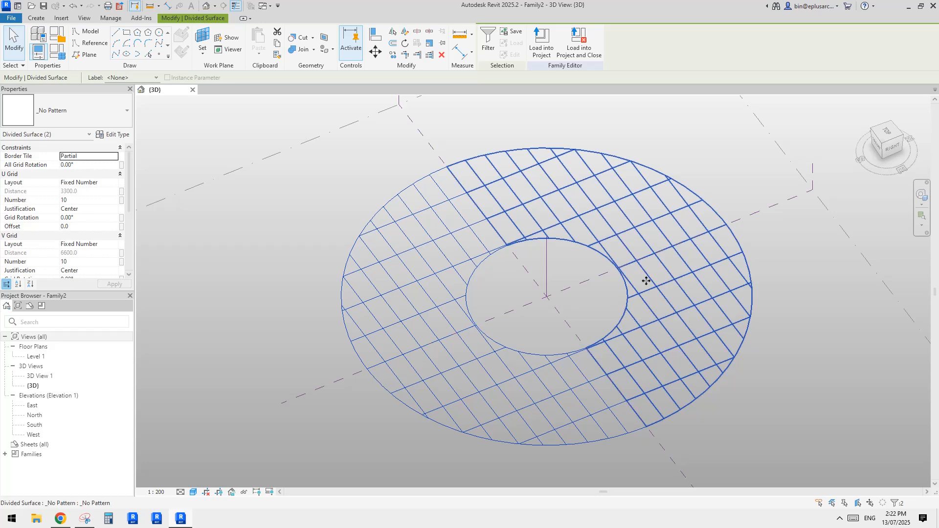
pyautogui.keyDown('shift'); pyautogui.moveTo(656, 330); pyautogui.dragTo(750, 291, button='middle'); pyautogui.keyUp('shift')
pyautogui.scroll(5, 710, 307)
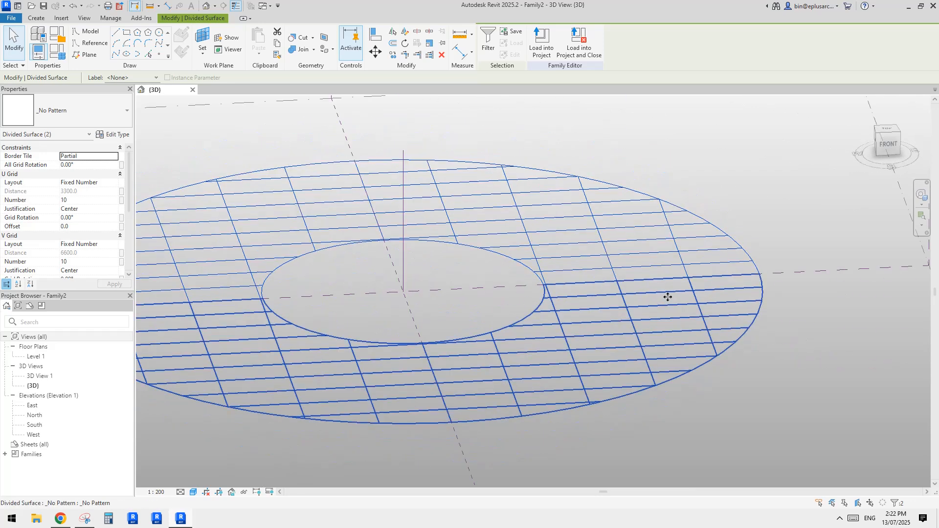
pyautogui.click(662, 279)
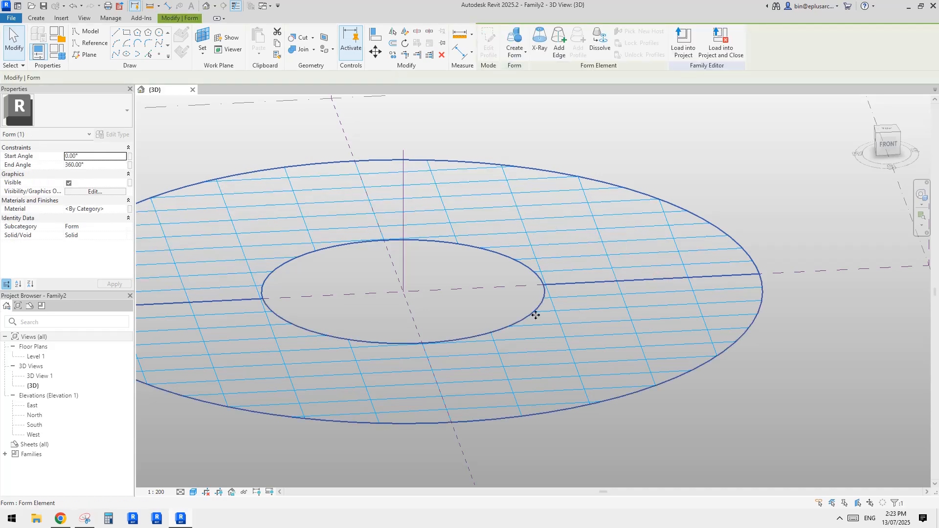
pyautogui.keyDown('shift'); pyautogui.moveTo(663, 330); pyautogui.dragTo(668, 342, button='middle'); pyautogui.keyUp('shift')
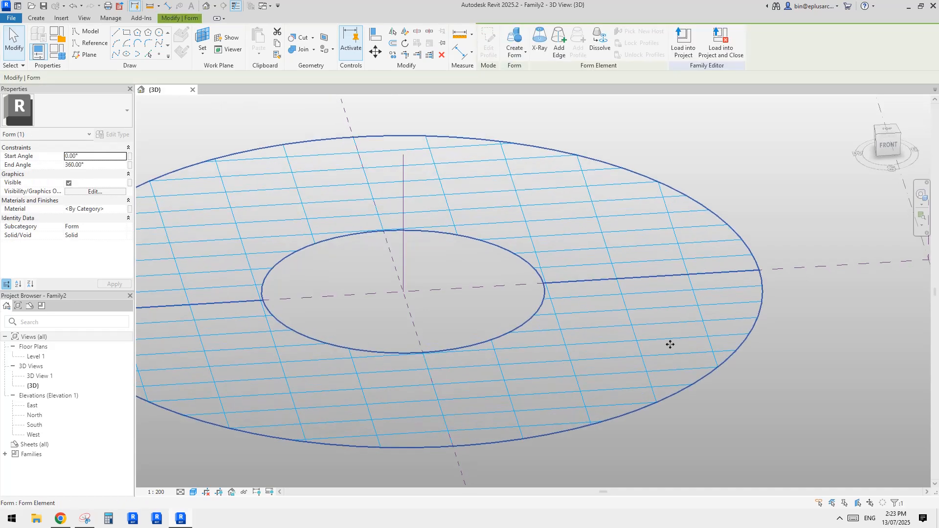
pyautogui.press('Escape')
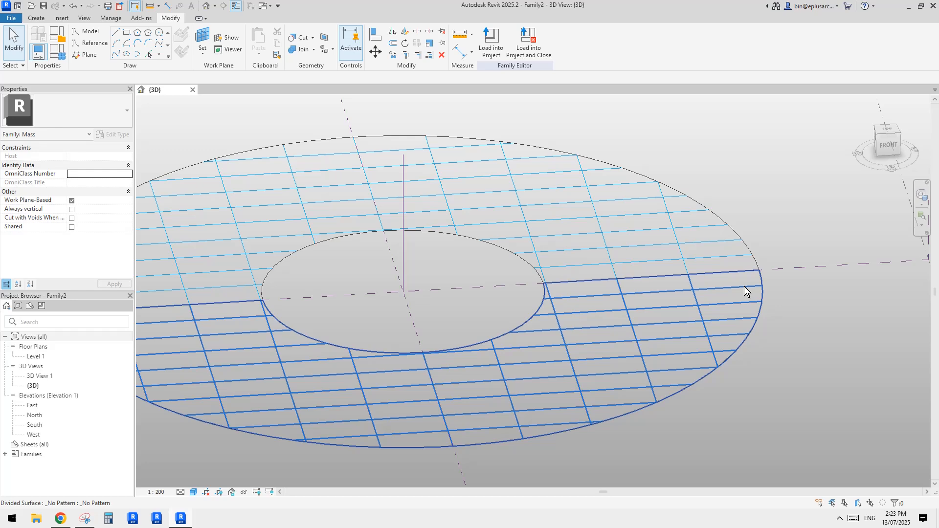
pyautogui.click(672, 274)
pyautogui.keyDown('shift'); pyautogui.moveTo(718, 284); pyautogui.dragTo(646, 293, button='middle'); pyautogui.keyUp('shift')
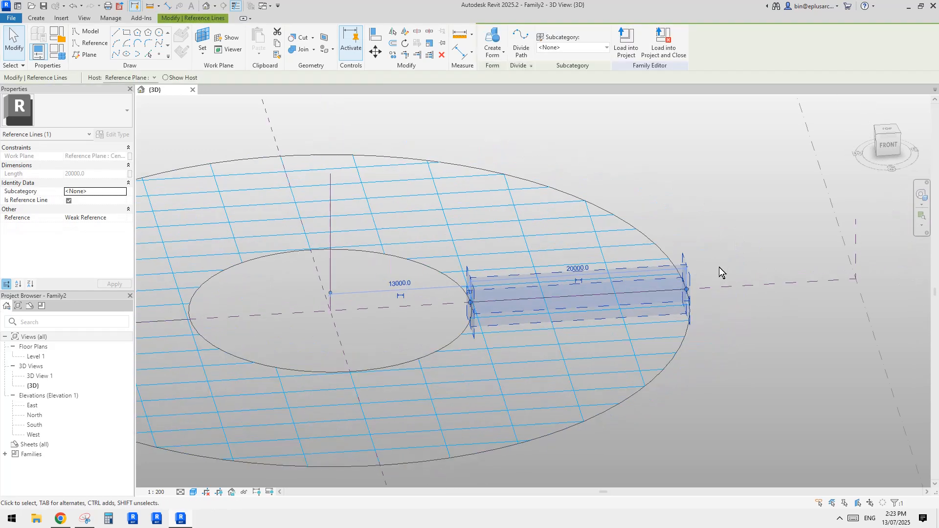
pyautogui.moveTo(697, 269); pyautogui.dragTo(684, 274, button='middle')
pyautogui.press('o')
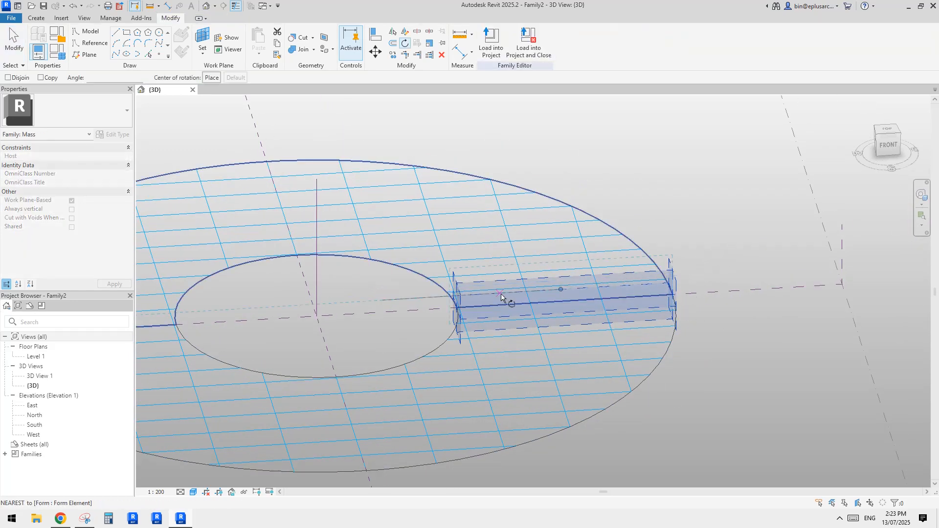
pyautogui.keyDown('shift'); pyautogui.moveTo(661, 320); pyautogui.dragTo(722, 286, button='middle'); pyautogui.keyUp('shift')
pyautogui.press('Escape')
# Step: Set the Center (Front/Back) reference plane as the work plane for tilting the ring's horizontal reference line
pyautogui.keyDown('shift'); pyautogui.moveTo(368, 168); pyautogui.dragTo(758, 228, button='middle'); pyautogui.keyUp('shift')
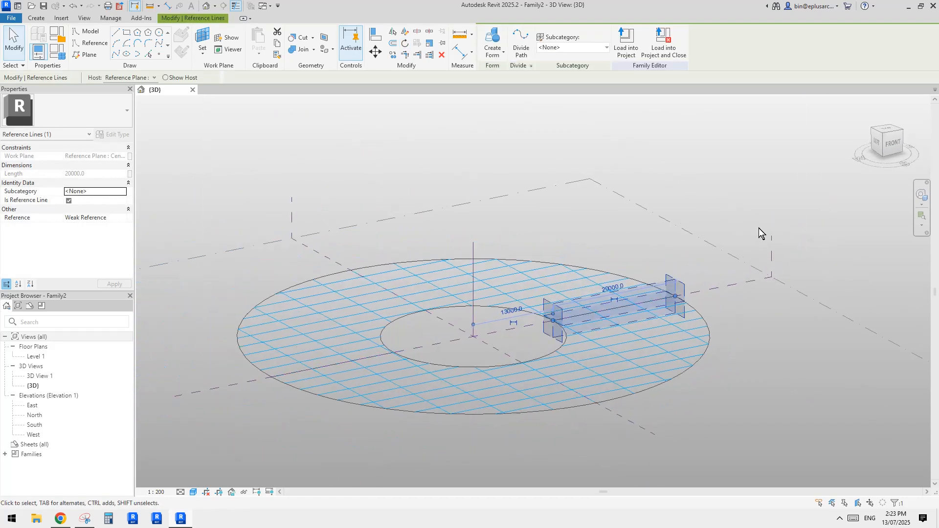
pyautogui.keyDown('shift'); pyautogui.moveTo(624, 317); pyautogui.dragTo(553, 313, button='middle'); pyautogui.keyUp('shift')
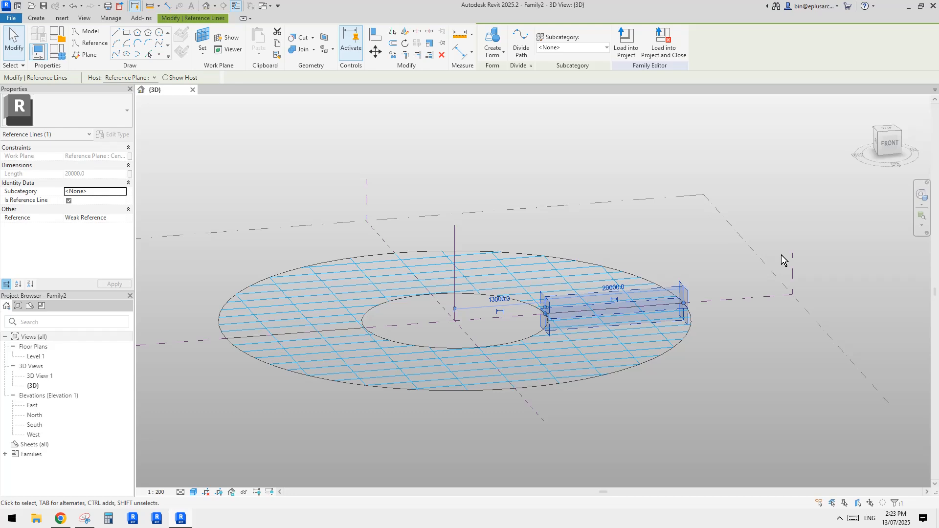
pyautogui.keyDown('shift'); pyautogui.moveTo(782, 254); pyautogui.dragTo(587, 264, button='middle'); pyautogui.keyUp('shift')
pyautogui.click(203, 39)
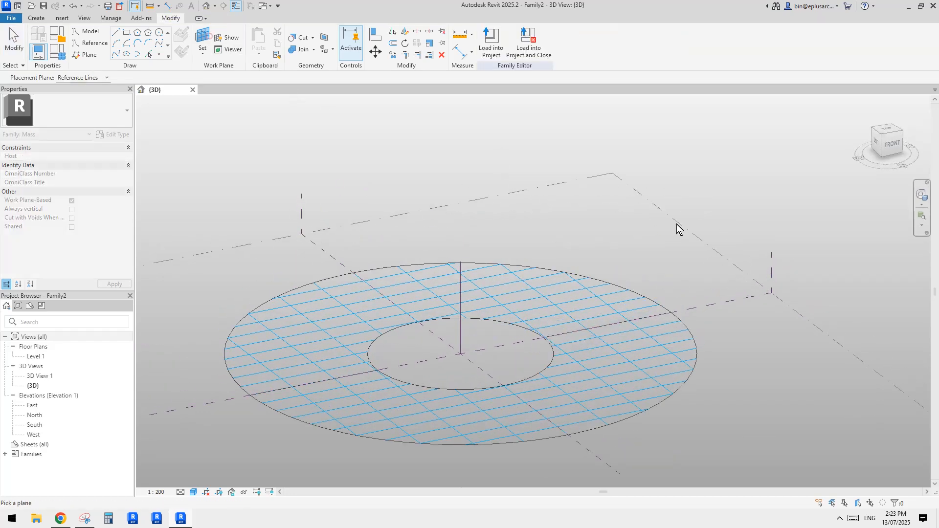
pyautogui.click(771, 262)
# Step: Rotate the 20000 long horizontal reference line upward by 0.1° in the vertical plane
pyautogui.click(646, 315)
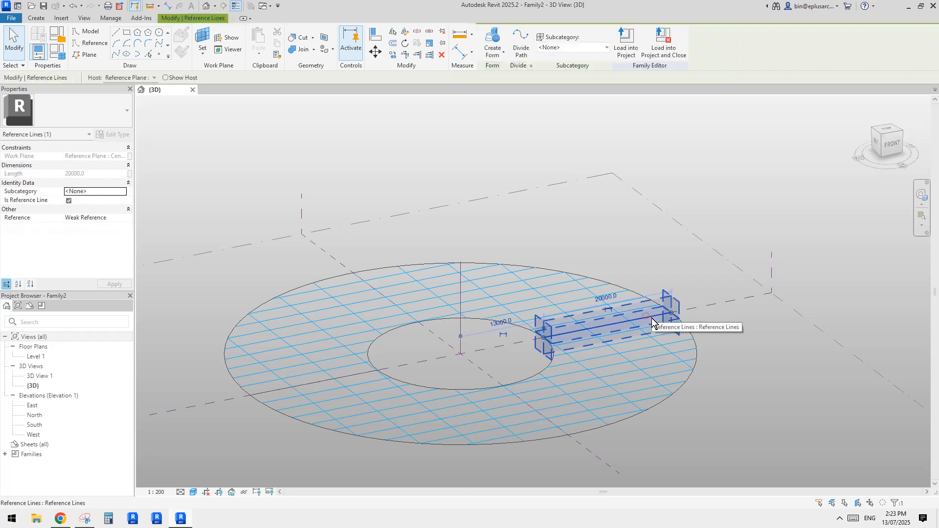
pyautogui.press('r')
pyautogui.press('o')
pyautogui.keyDown('shift'); pyautogui.moveTo(714, 308); pyautogui.dragTo(724, 285, button='middle'); pyautogui.keyUp('shift')
pyautogui.click(722, 268)
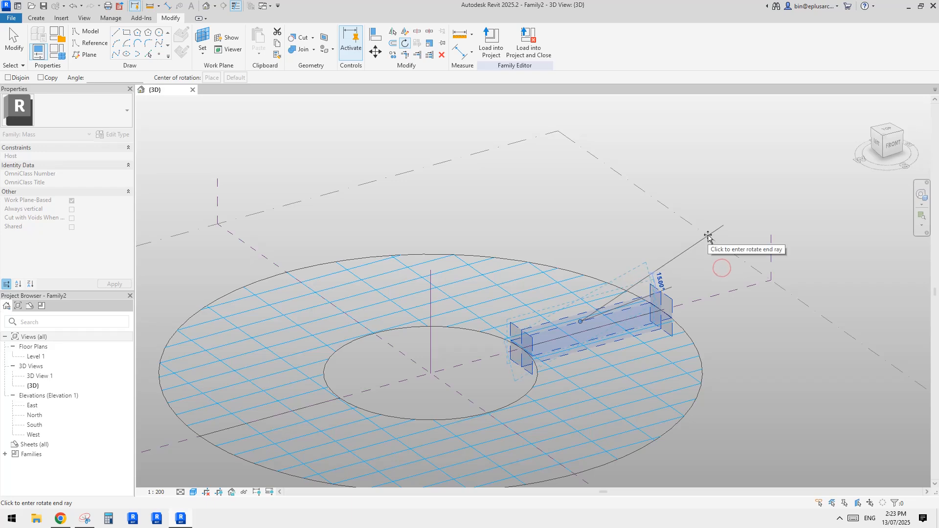
pyautogui.write('0.1')
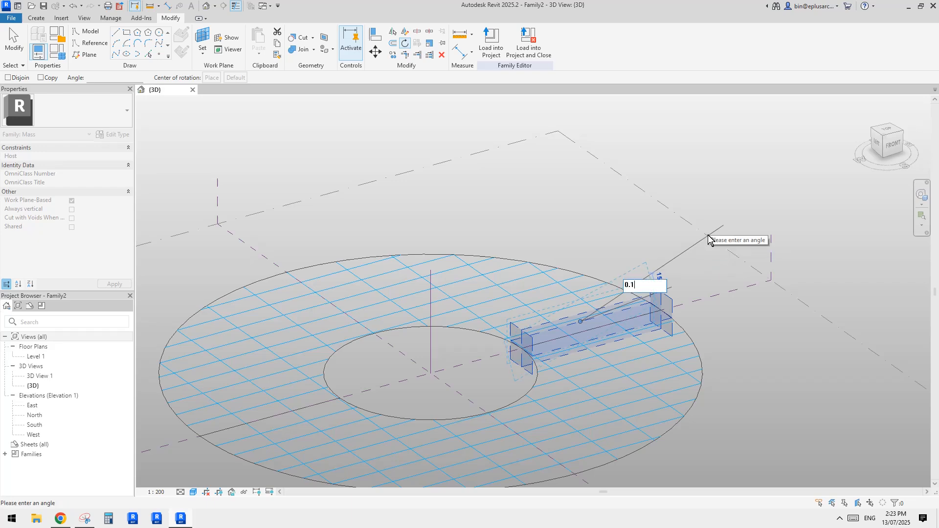
pyautogui.press('Return')
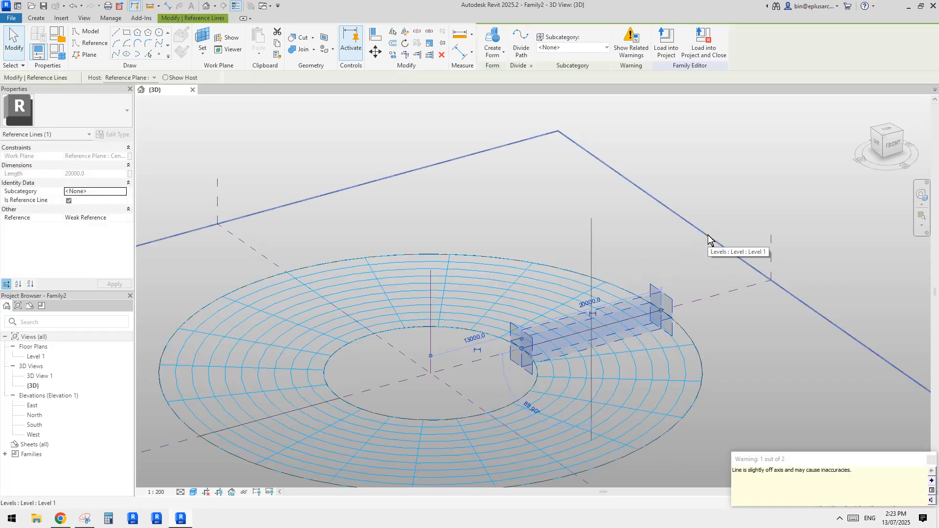
# Step: Examine the outer end of the horizontal reference line and the grid pattern on both halves of the ring
pyautogui.click(674, 255)
pyautogui.scroll(-3, 648, 333)
pyautogui.keyDown('shift'); pyautogui.moveTo(631, 347); pyautogui.dragTo(730, 281, button='middle'); pyautogui.keyUp('shift')
pyautogui.scroll(3, 612, 343)
pyautogui.keyDown('shift'); pyautogui.moveTo(757, 313); pyautogui.dragTo(705, 308, button='middle'); pyautogui.keyUp('shift')
pyautogui.scroll(2, 733, 335)
pyautogui.keyDown('shift'); pyautogui.moveTo(758, 337); pyautogui.dragTo(720, 335, button='middle'); pyautogui.keyUp('shift')
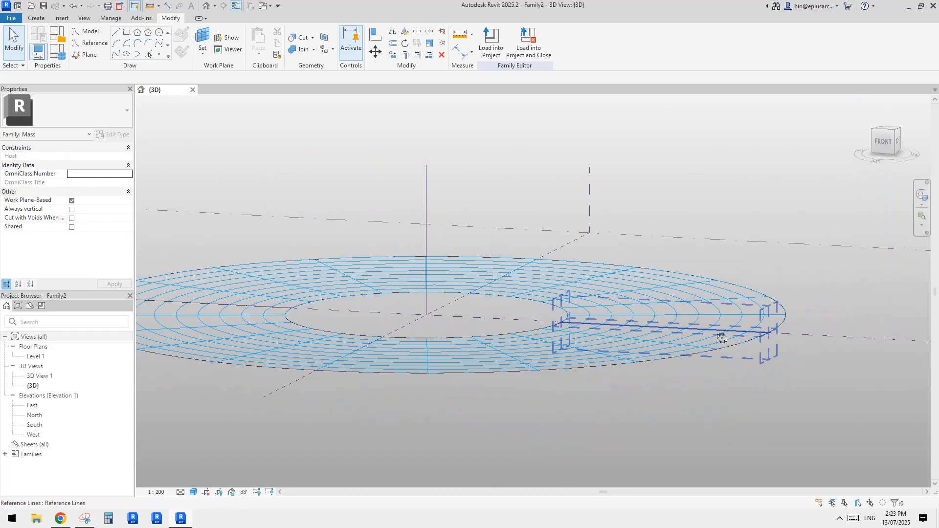
pyautogui.scroll(4, 764, 342)
pyautogui.scroll(6, 780, 320)
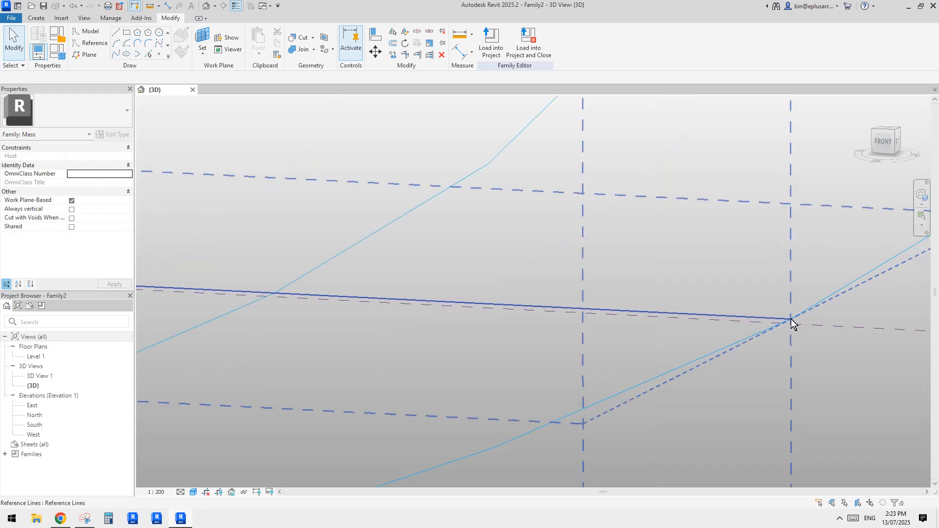
pyautogui.scroll(-8, 685, 344)
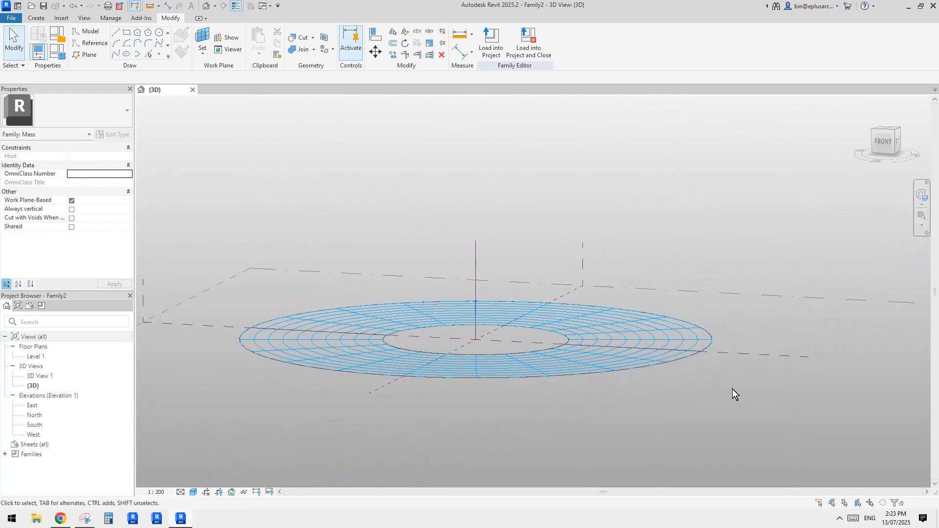
pyautogui.keyDown('shift'); pyautogui.moveTo(733, 389); pyautogui.dragTo(649, 433, button='middle'); pyautogui.keyUp('shift')
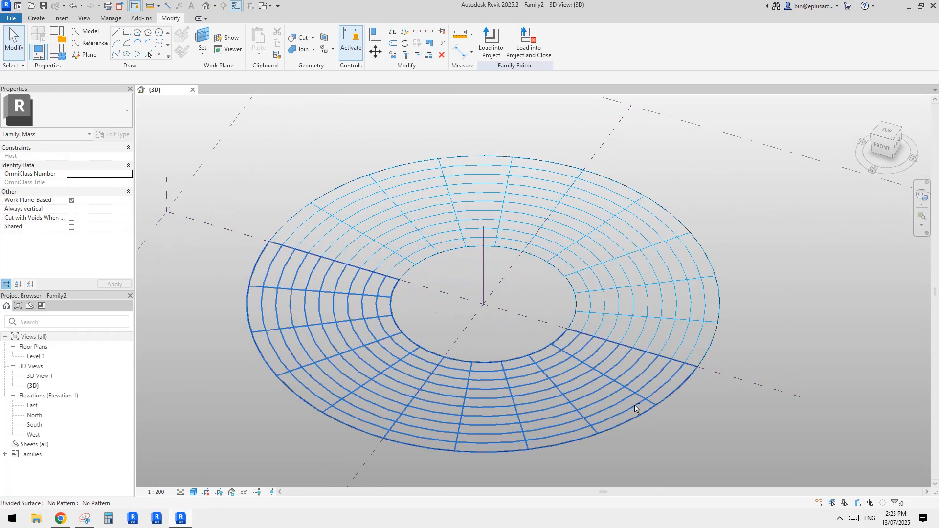
pyautogui.keyDown('shift'); pyautogui.moveTo(635, 316); pyautogui.dragTo(611, 353, button='middle'); pyautogui.keyUp('shift')
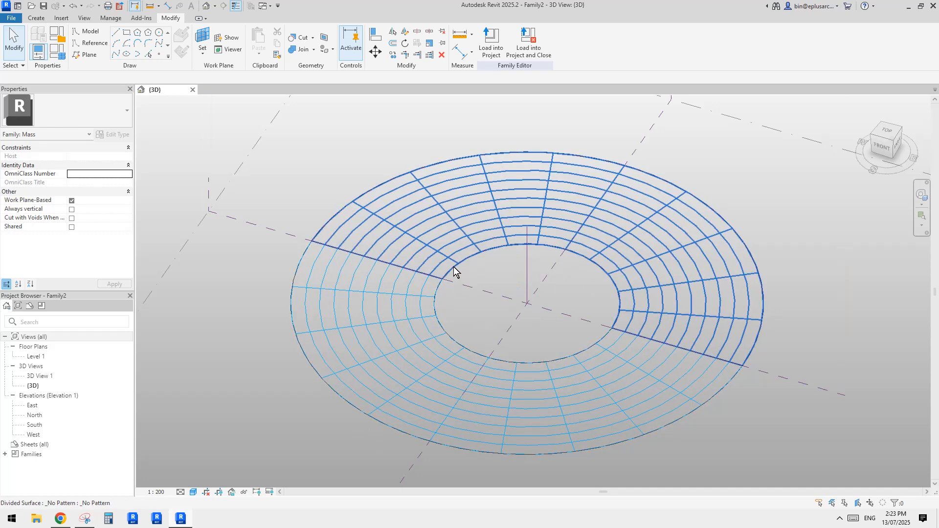
# Step: Consult the annotated pavilion image in Snipping Tool and set the U grid number of both divided surfaces to 2
pyautogui.click(85, 517)
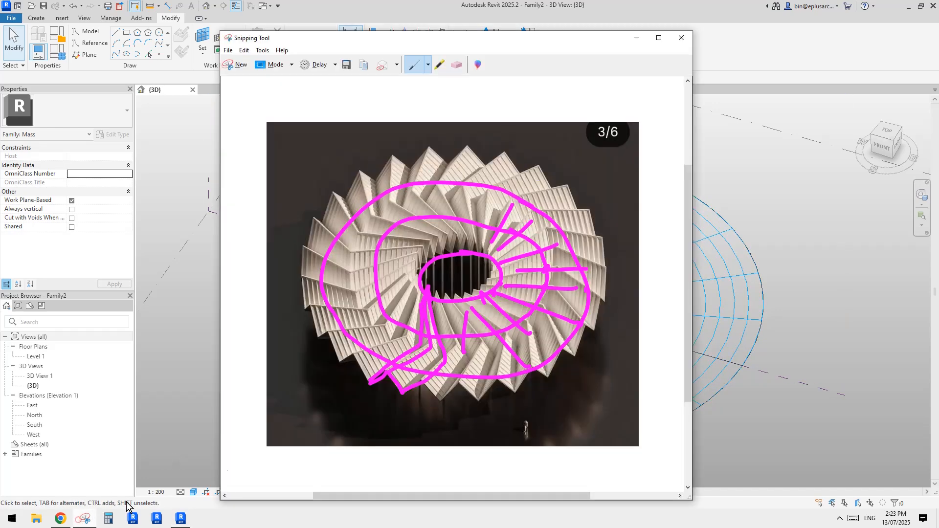
pyautogui.click(792, 329)
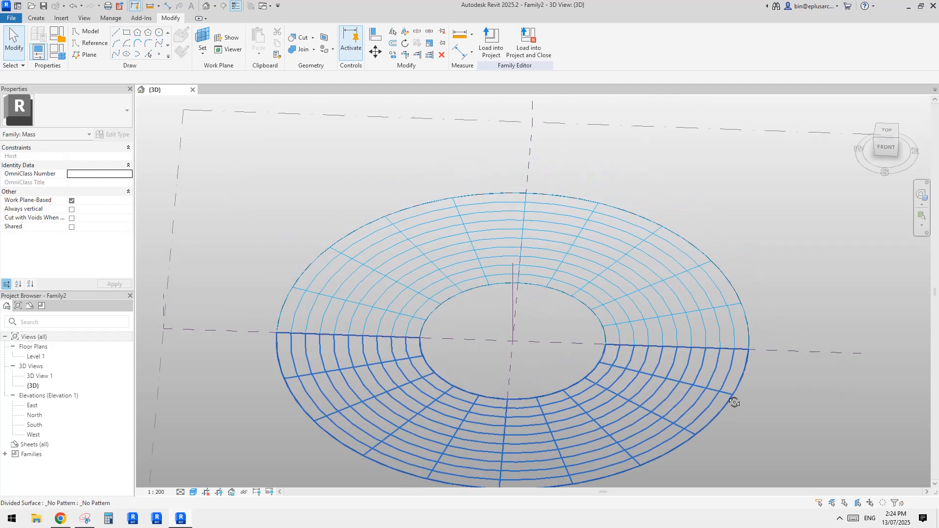
pyautogui.click(680, 363)
pyautogui.keyDown('ctrl'); pyautogui.click(688, 323); pyautogui.keyUp('ctrl')
pyautogui.moveTo(670, 405); pyautogui.dragTo(654, 370, button='middle')
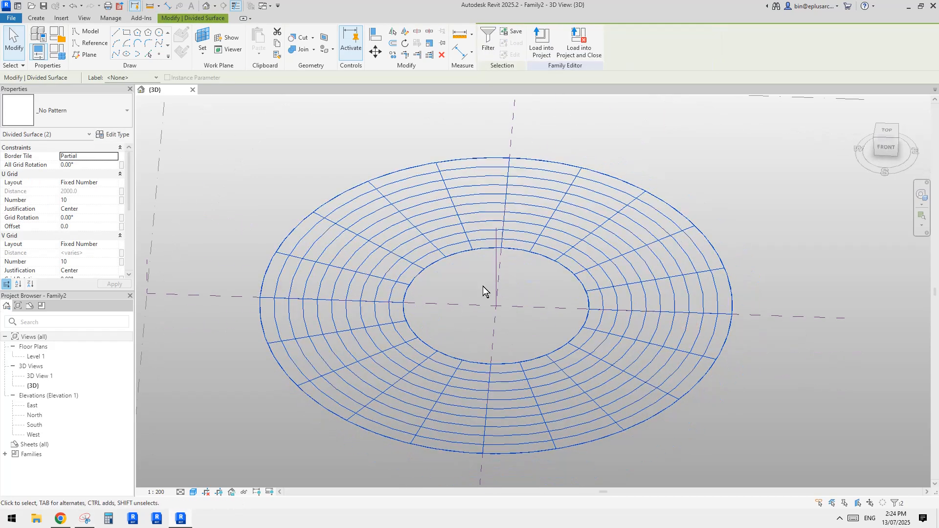
pyautogui.moveTo(483, 286); pyautogui.dragTo(483, 290, button='middle')
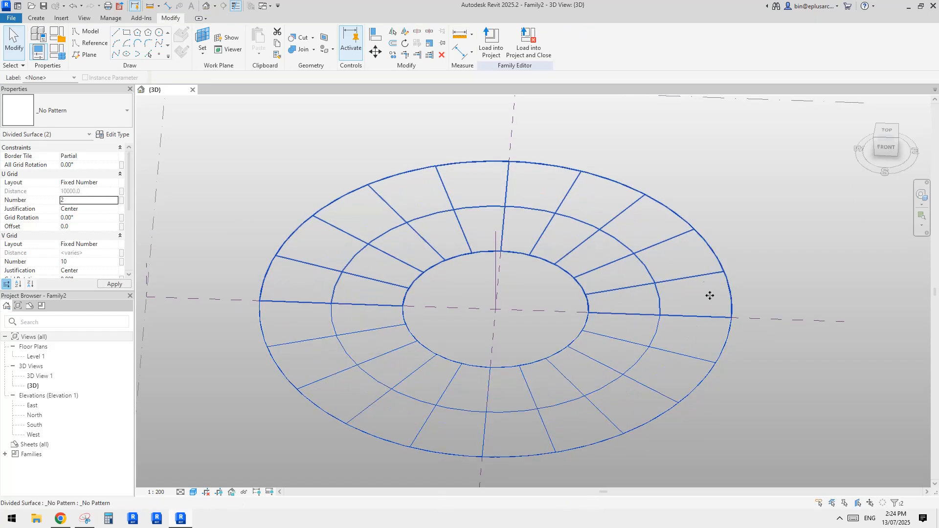
# Step: Set the V grid number of both divided surfaces to 20
pyautogui.keyDown('shift'); pyautogui.moveTo(708, 294); pyautogui.dragTo(570, 342, button='middle'); pyautogui.keyUp('shift')
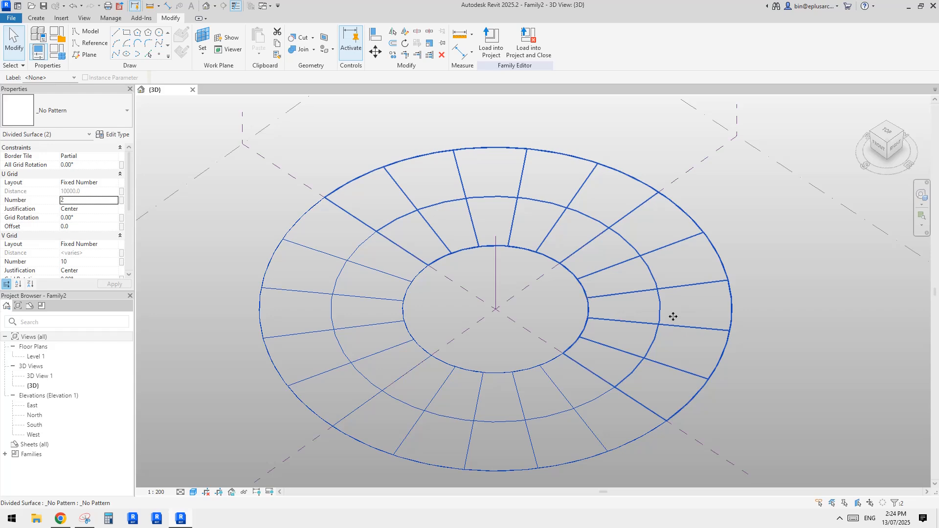
pyautogui.scroll(-4, 676, 342)
pyautogui.moveTo(653, 345); pyautogui.dragTo(641, 356, button='middle')
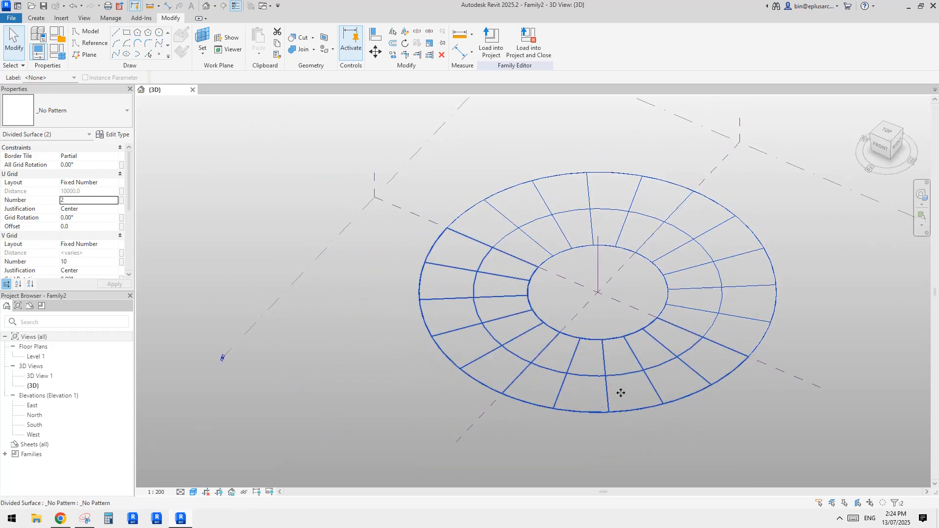
pyautogui.moveTo(620, 392); pyautogui.dragTo(603, 402, button='middle')
pyautogui.click(87, 264)
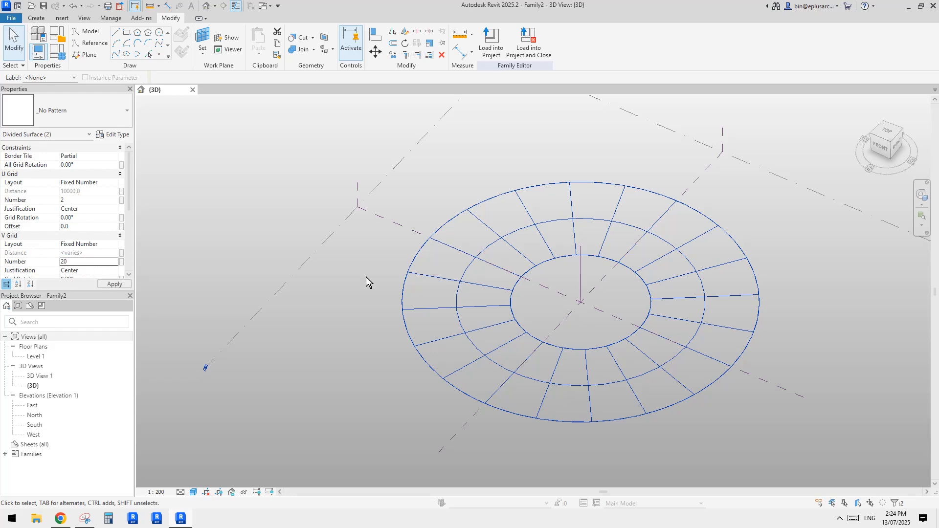
pyautogui.keyDown('shift'); pyautogui.moveTo(593, 359); pyautogui.dragTo(644, 381, button='middle'); pyautogui.keyUp('shift')
pyautogui.scroll(2, 633, 411)
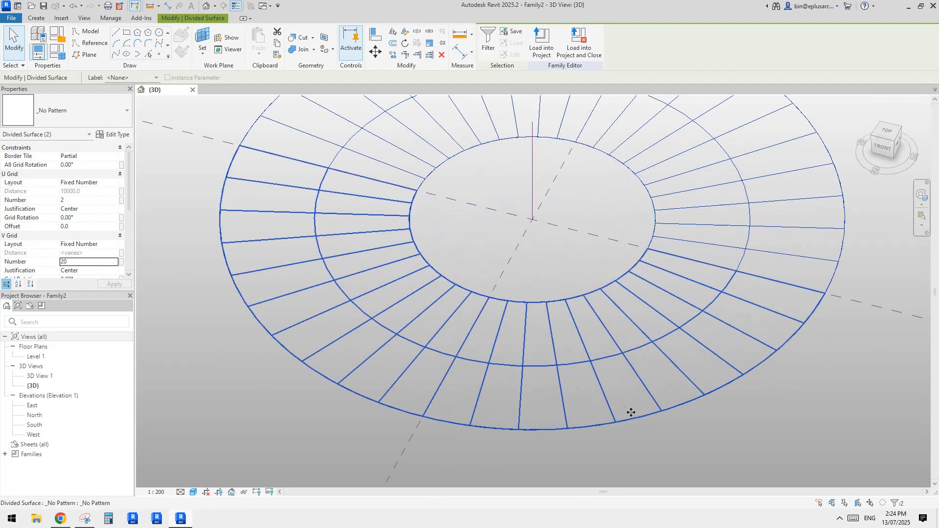
pyautogui.moveTo(631, 413); pyautogui.dragTo(622, 376, button='middle')
pyautogui.scroll(-2, 654, 375)
pyautogui.click(731, 406)
# Step: Show the nodes in the surface representation of each half of the divided ring
pyautogui.moveTo(734, 374); pyautogui.dragTo(695, 413, button='middle')
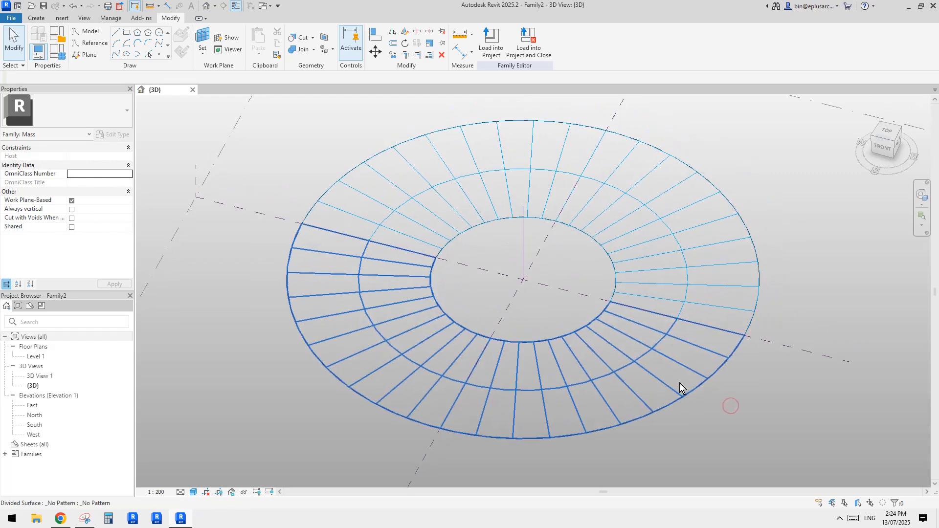
pyautogui.click(620, 338)
pyautogui.keyDown('ctrl'); pyautogui.click(663, 293); pyautogui.keyUp('ctrl')
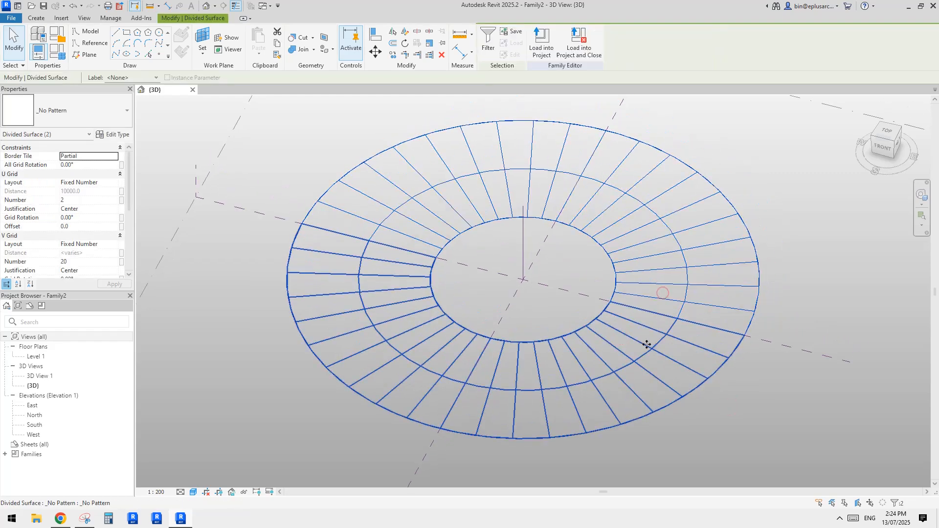
pyautogui.click(671, 273)
pyautogui.click(639, 66)
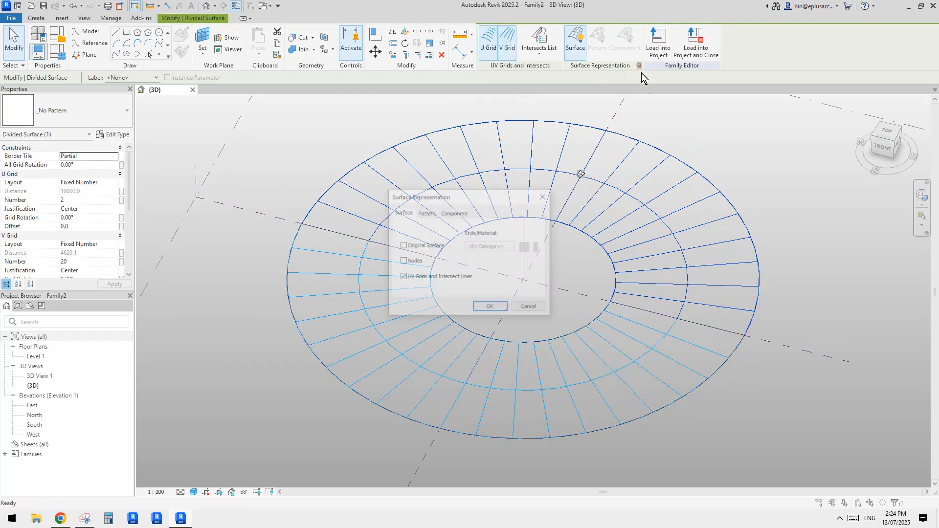
pyautogui.click(490, 308)
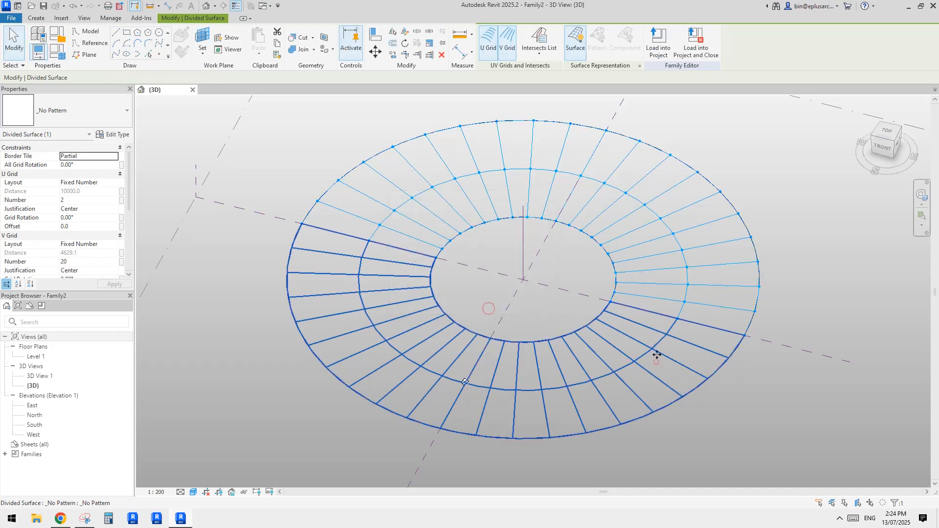
pyautogui.click(639, 66)
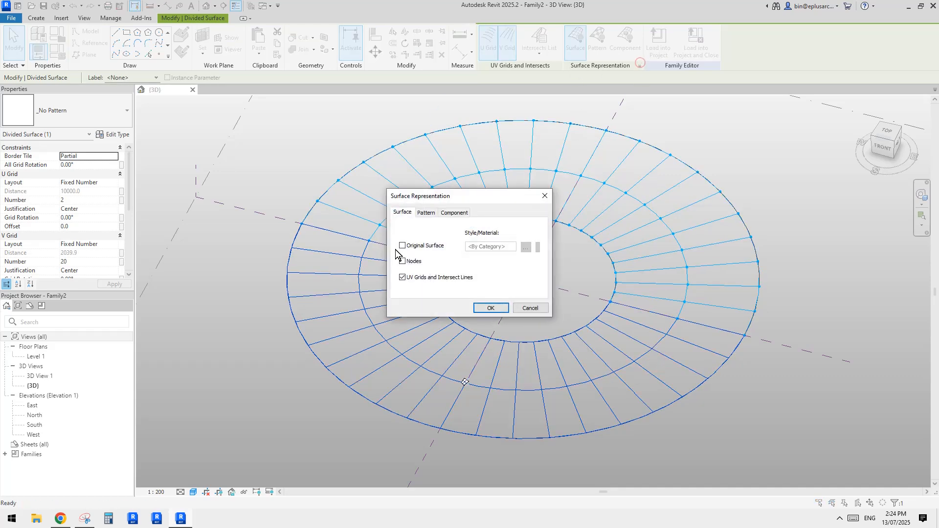
pyautogui.click(495, 311)
pyautogui.click(763, 422)
pyautogui.scroll(2, 714, 401)
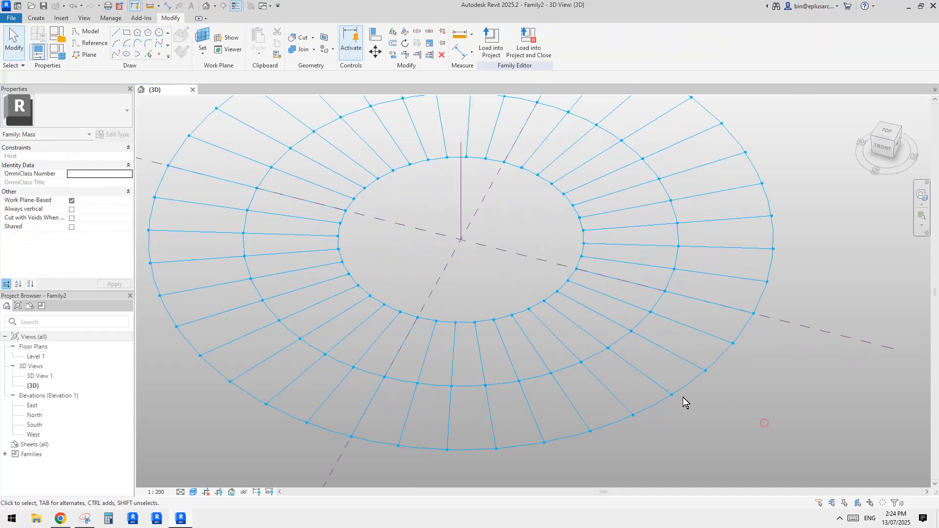
pyautogui.moveTo(683, 397); pyautogui.dragTo(688, 410, button='middle')
# Step: Create a new family from the Metric Generic Model Adaptive.rft template
pyautogui.click(16, 20)
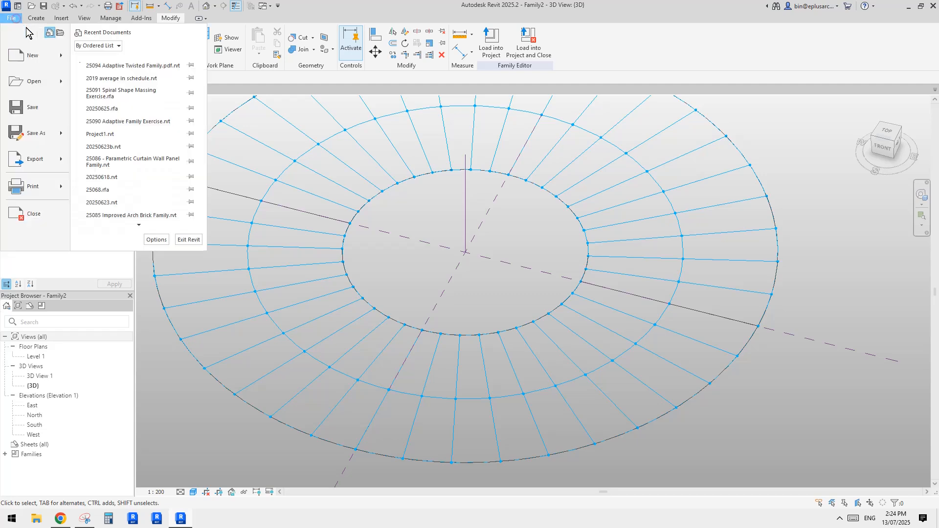
pyautogui.click(63, 53)
pyautogui.click(108, 82)
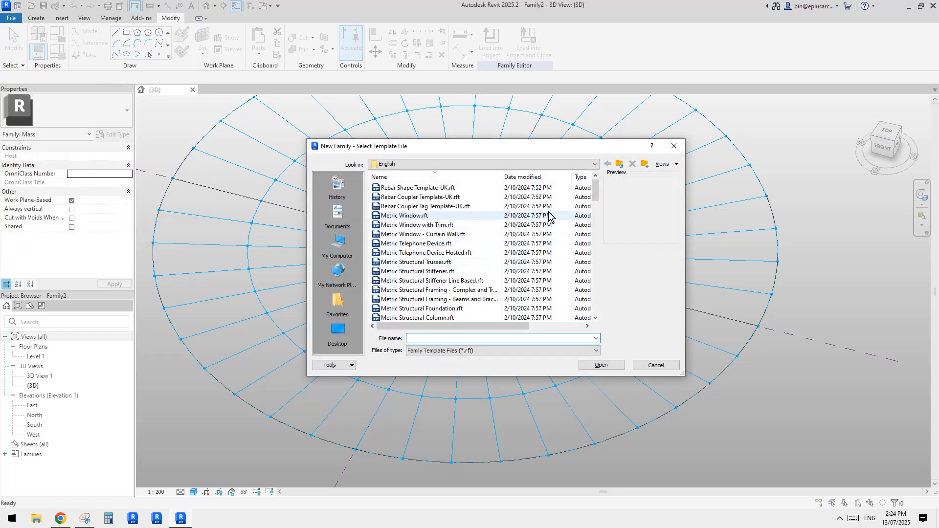
pyautogui.click(449, 176)
pyautogui.moveTo(596, 188); pyautogui.dragTo(597, 237)
pyautogui.click(430, 226)
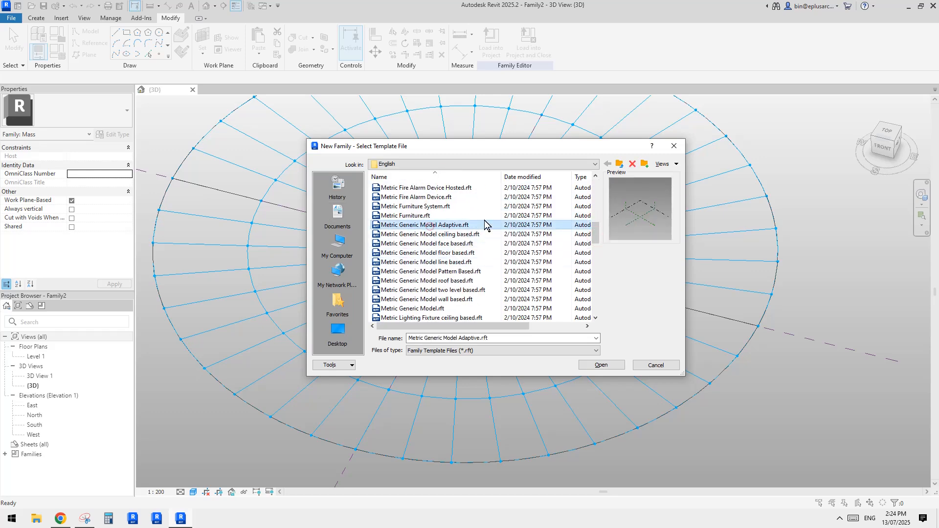
pyautogui.click(608, 366)
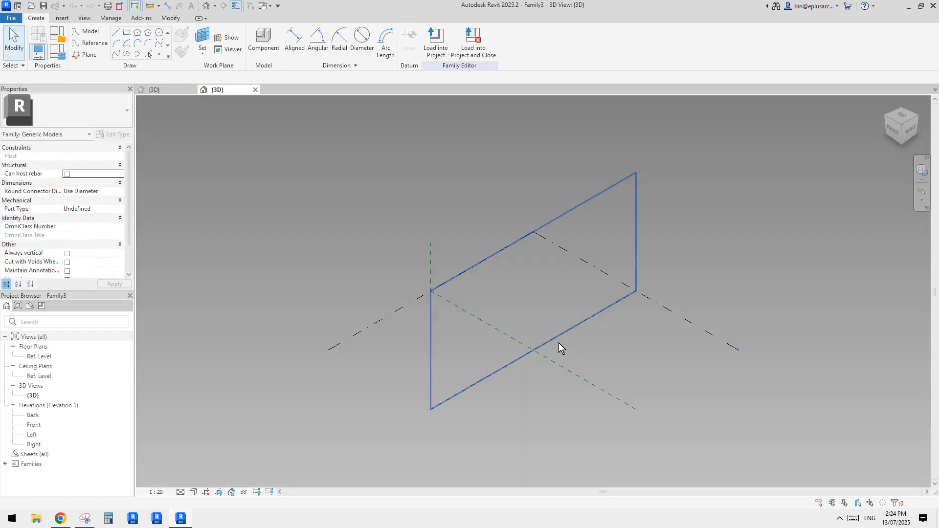
# Step: Place six reference points on the Ref. Level around the origin, roughly in three rows of two
pyautogui.scroll(2, 505, 357)
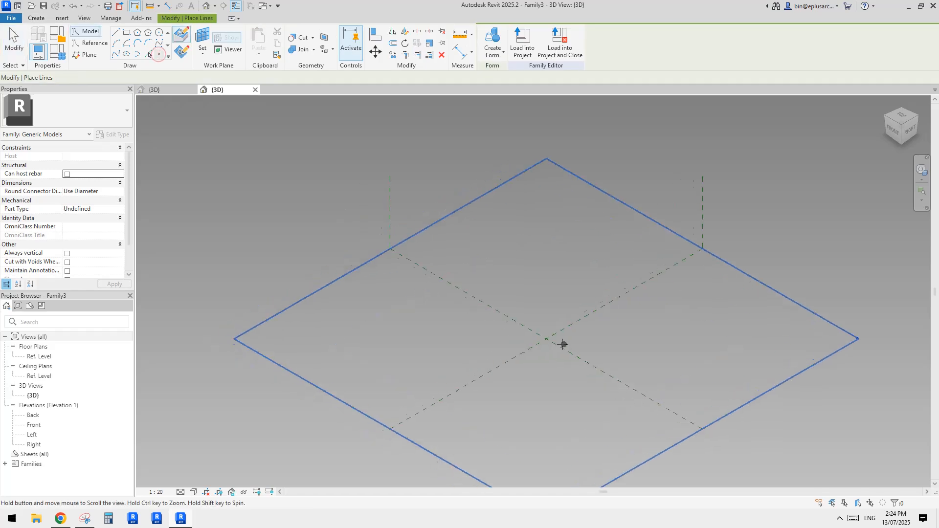
pyautogui.click(512, 281)
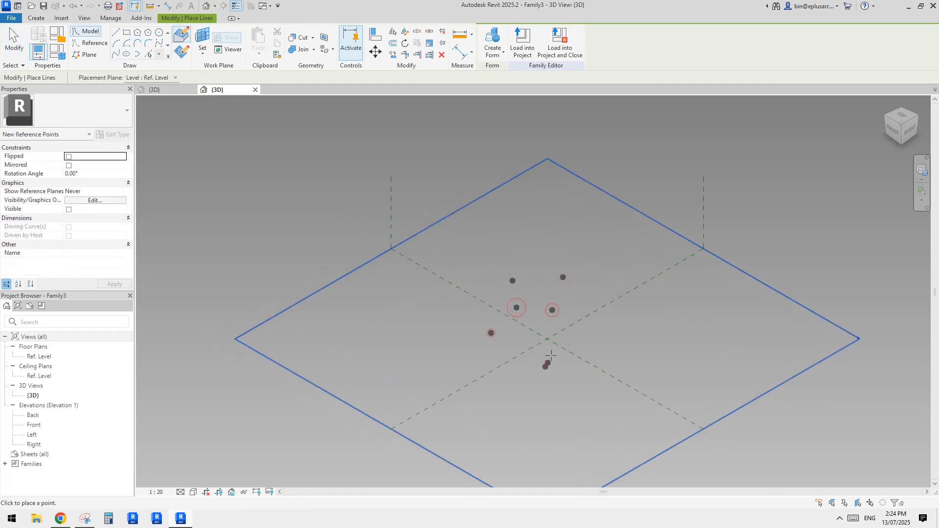
pyautogui.press('Escape')
pyautogui.press('Escape')
# Step: Make all six reference points adaptive
pyautogui.moveTo(472, 245); pyautogui.dragTo(603, 419)
pyautogui.click(529, 42)
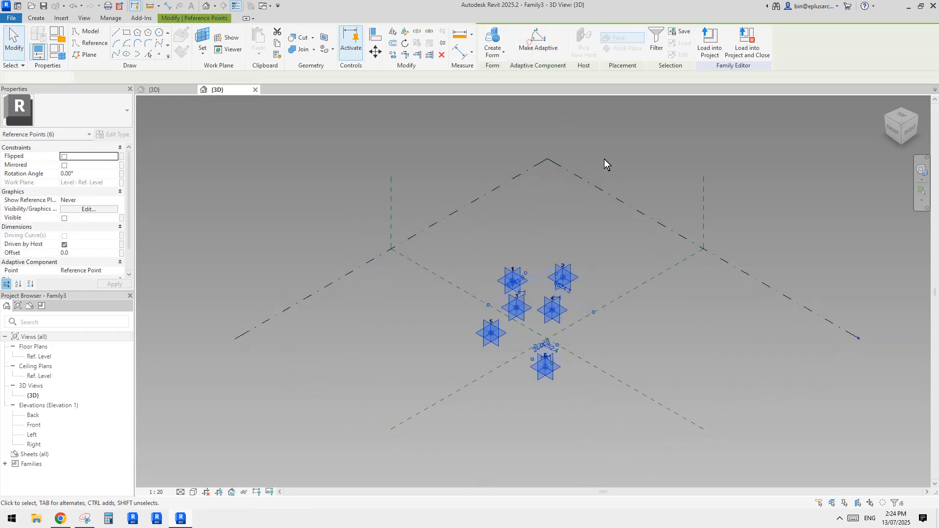
pyautogui.scroll(2, 490, 334)
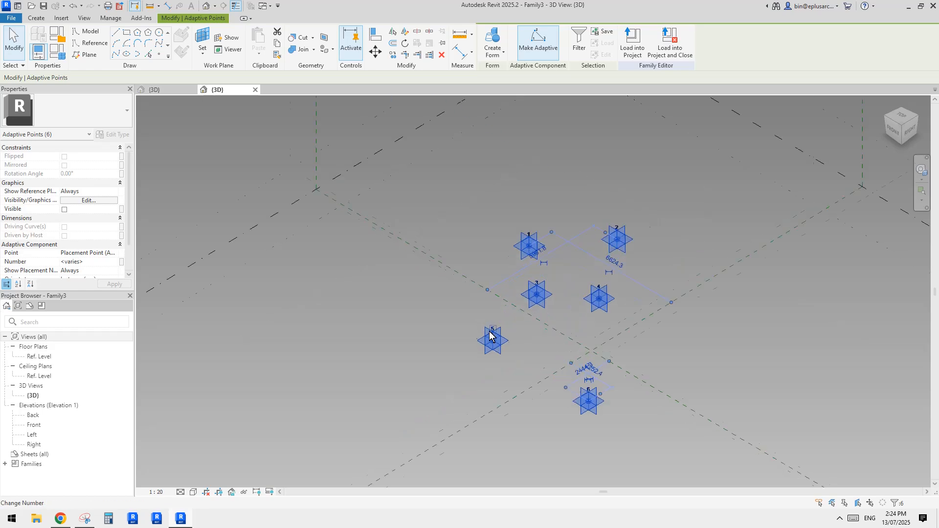
pyautogui.scroll(1, 489, 334)
pyautogui.press('Escape')
# Step: Move adaptive point 5 outward, away from point 3, and check the marked-up ring reference picture in the Snipping Tool
pyautogui.moveTo(492, 339); pyautogui.dragTo(476, 371)
pyautogui.moveTo(472, 188); pyautogui.dragTo(672, 271)
pyautogui.click(86, 519)
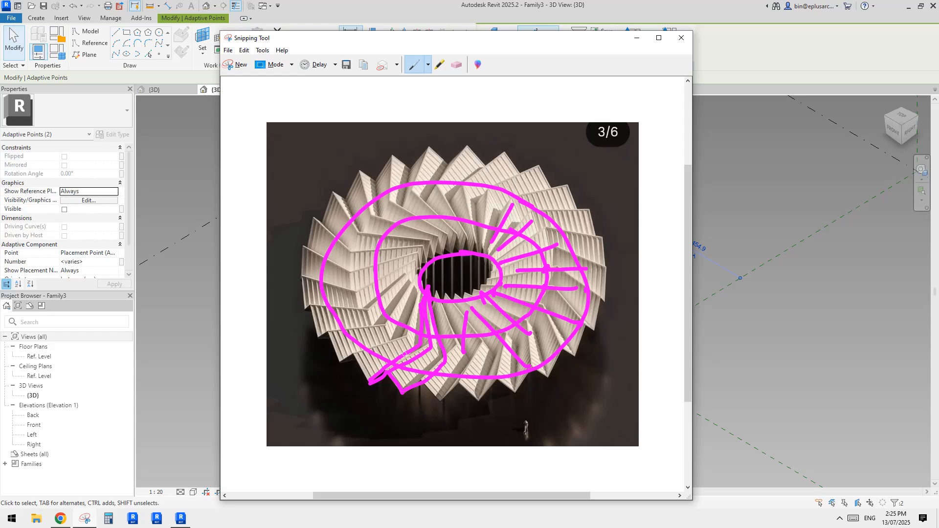
pyautogui.click(782, 183)
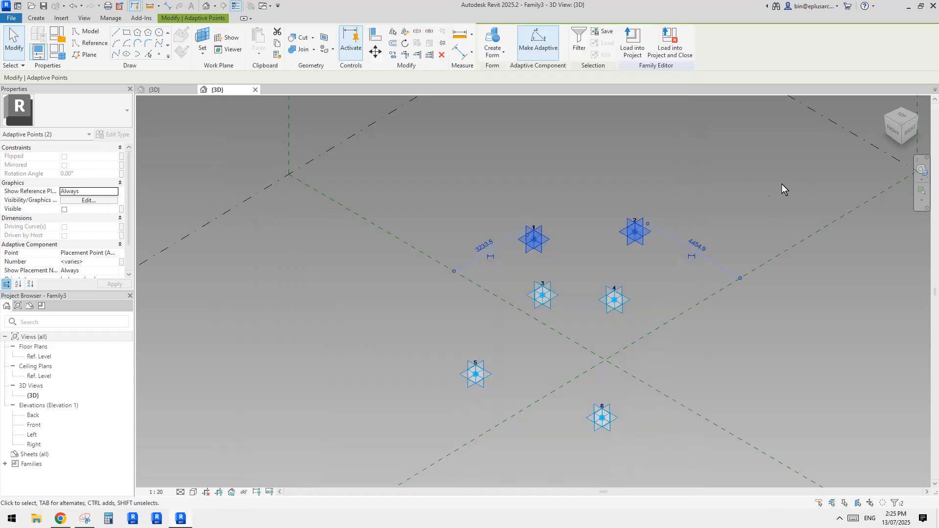
pyautogui.keyDown('shift'); pyautogui.moveTo(680, 225); pyautogui.dragTo(686, 233, button='middle'); pyautogui.keyUp('shift')
pyautogui.click(710, 200)
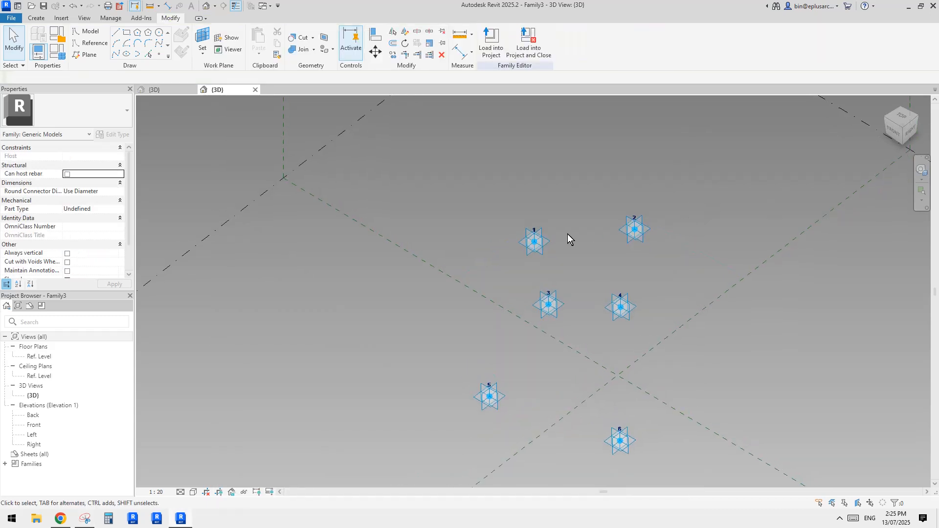
# Step: Connect adaptive points 1 and 2, 3 and 4, and 5 and 6 with one line through each pair of points
pyautogui.moveTo(490, 193); pyautogui.dragTo(645, 269)
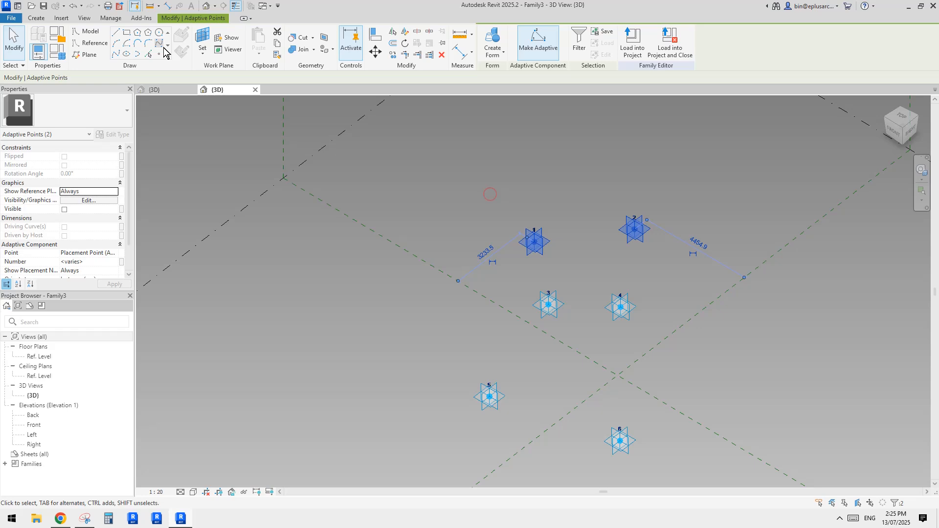
pyautogui.click(115, 56)
pyautogui.moveTo(506, 263); pyautogui.dragTo(673, 357)
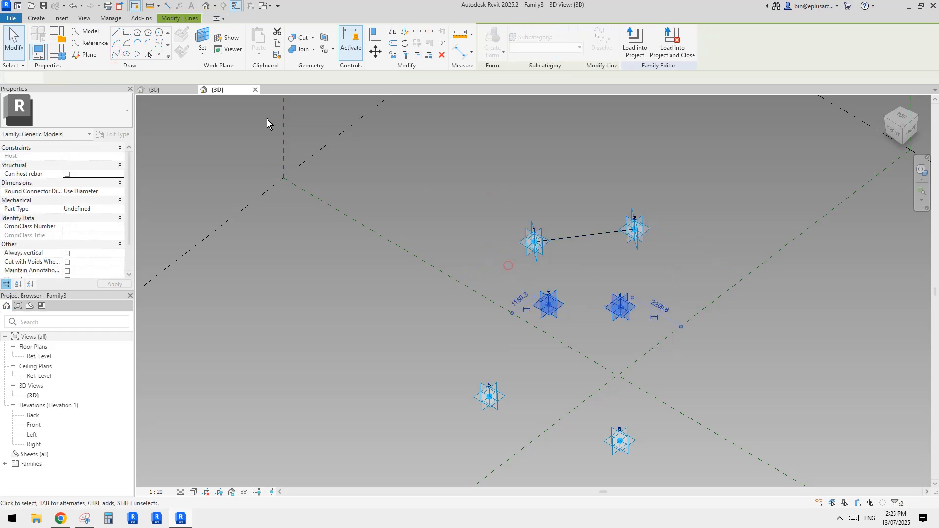
pyautogui.click(115, 56)
pyautogui.moveTo(455, 353); pyautogui.dragTo(640, 445)
pyautogui.click(115, 56)
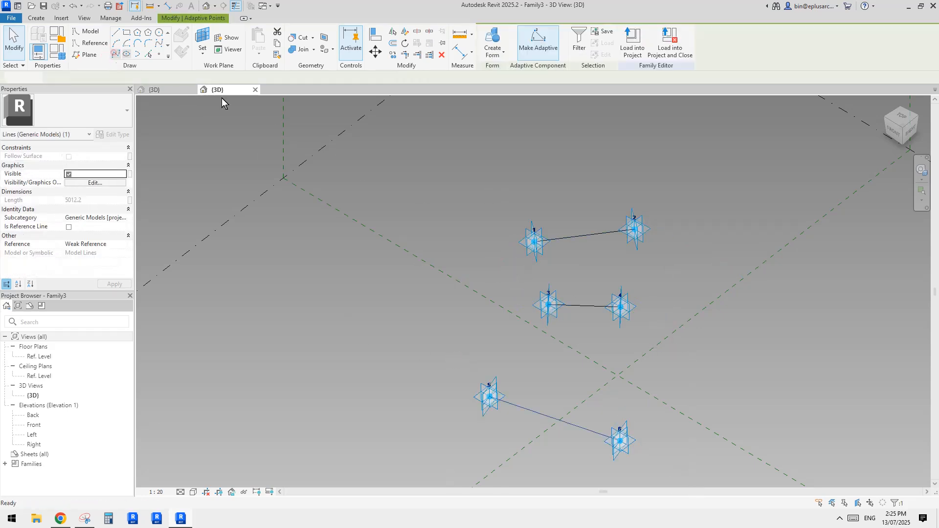
# Step: Convert the three lines between the adaptive point pairs into reference lines
pyautogui.moveTo(608, 305); pyautogui.dragTo(598, 289, button='middle')
pyautogui.click(588, 205)
pyautogui.moveTo(572, 298); pyautogui.dragTo(571, 299)
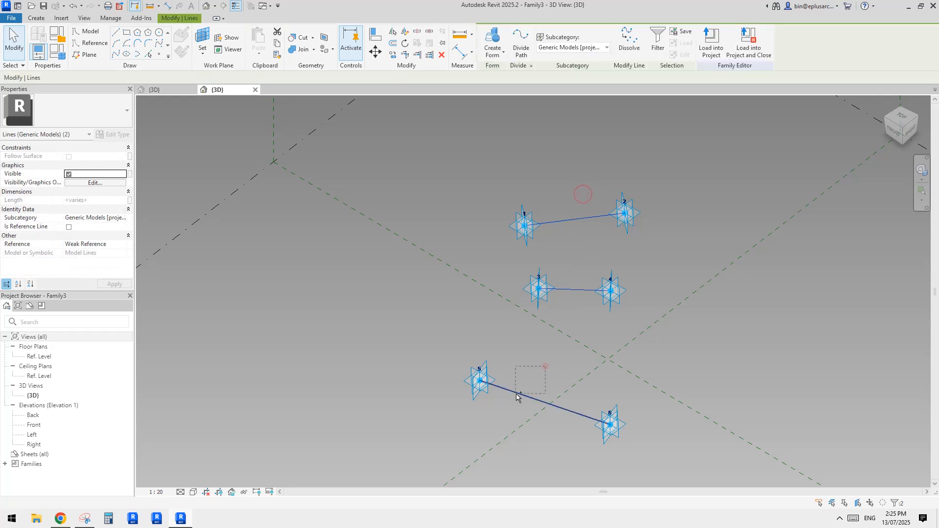
pyautogui.keyDown('ctrl'); pyautogui.moveTo(544, 366); pyautogui.dragTo(515, 406); pyautogui.keyUp('ctrl')
pyautogui.click(68, 227)
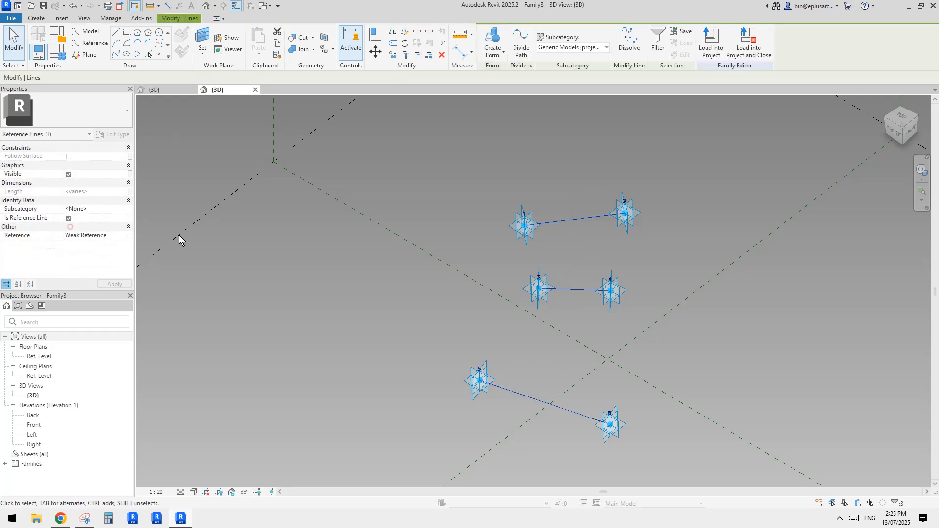
# Step: Place a reference point at the midpoint of each of the three reference lines
pyautogui.moveTo(534, 250); pyautogui.dragTo(505, 247, button='middle')
pyautogui.click(163, 51)
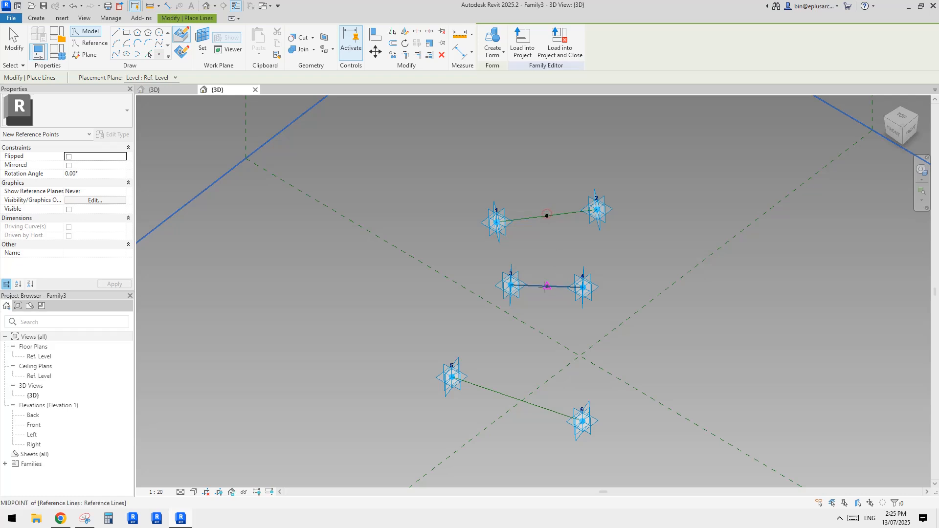
pyautogui.click(517, 400)
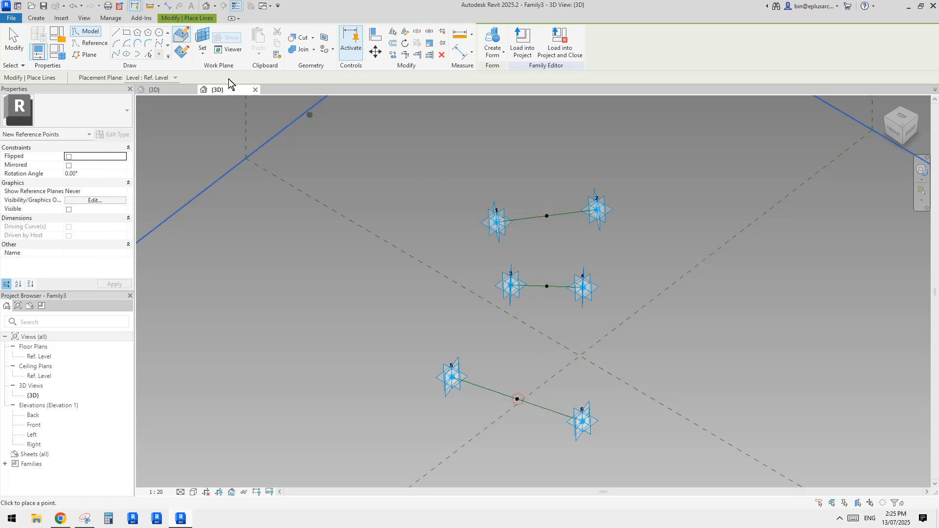
pyautogui.keyDown('shift'); pyautogui.moveTo(520, 214); pyautogui.dragTo(487, 219, button='middle'); pyautogui.keyUp('shift')
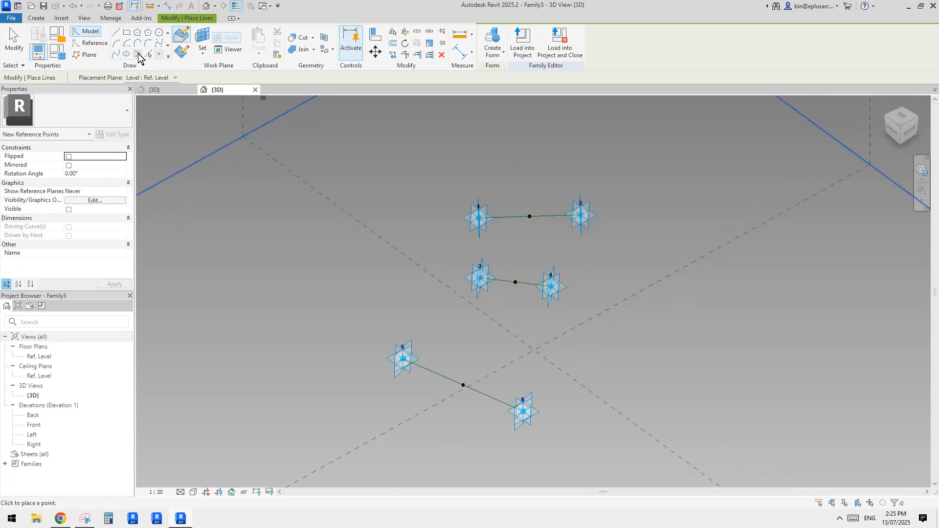
pyautogui.click(204, 38)
pyautogui.click(529, 216)
pyautogui.keyDown('shift'); pyautogui.moveTo(529, 216); pyautogui.dragTo(472, 205, button='middle'); pyautogui.keyUp('shift')
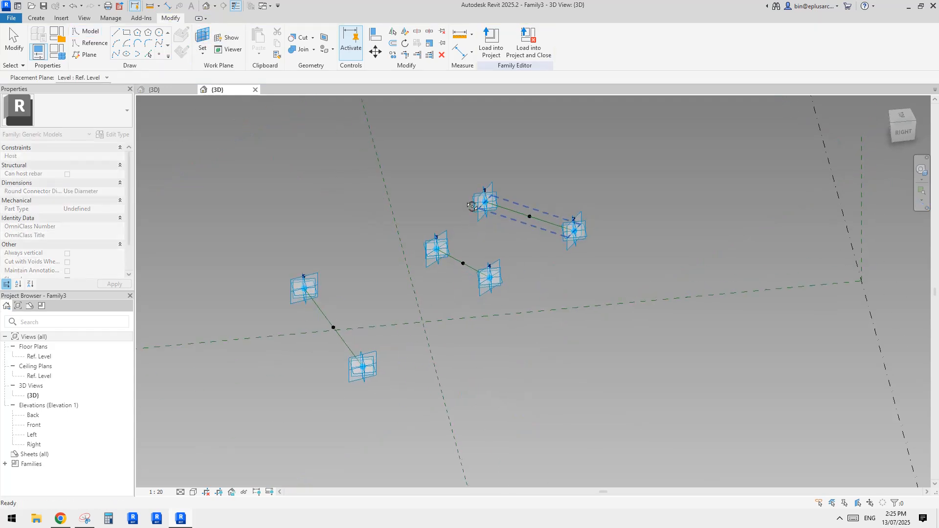
pyautogui.moveTo(541, 225)
pyautogui.keyDown('shift'); pyautogui.mouseDown(button='middle')
pyautogui.moveTo(623, 243)
pyautogui.moveTo(609, 260)
pyautogui.mouseUp(button='middle'); pyautogui.keyUp('shift')
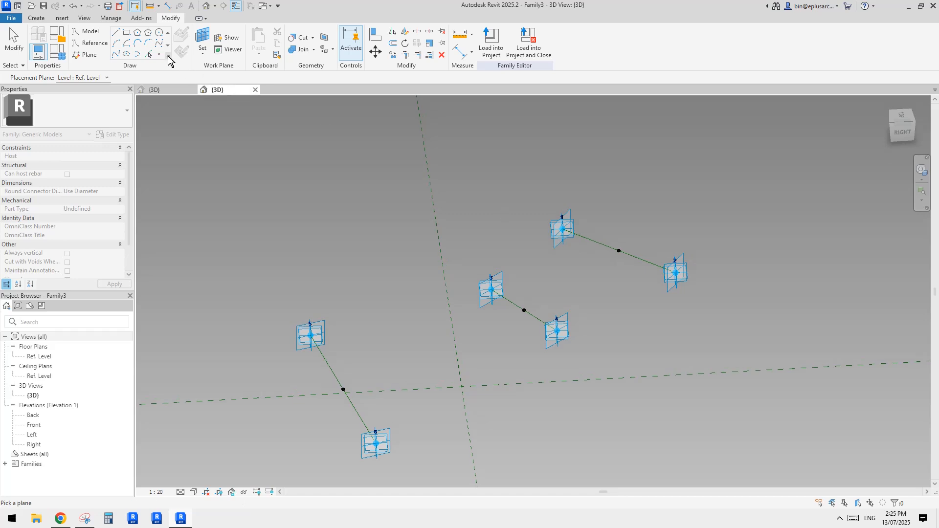
pyautogui.click(158, 33)
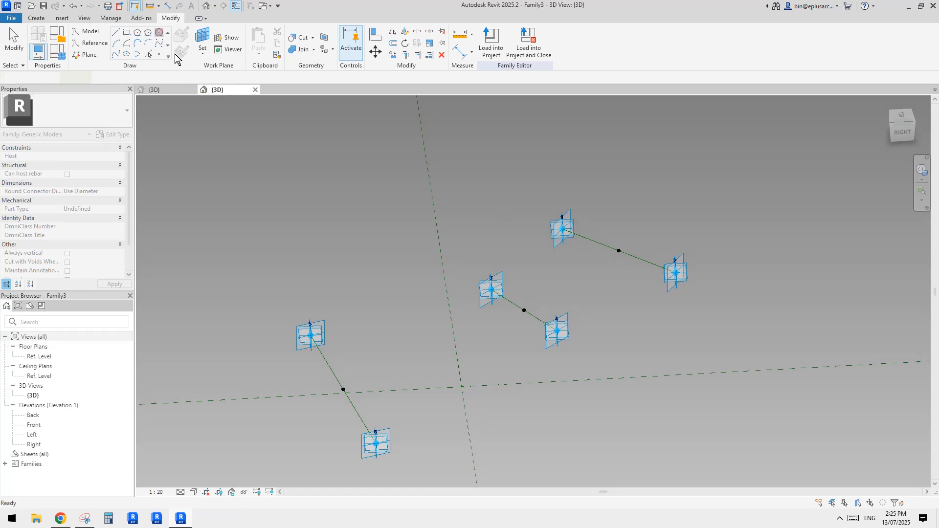
pyautogui.click(90, 44)
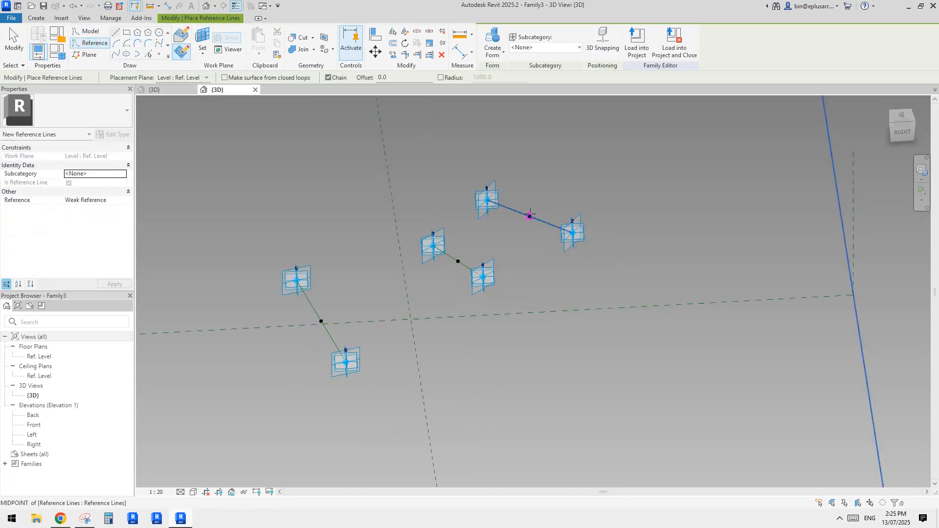
pyautogui.moveTo(309, 153); pyautogui.dragTo(342, 175, button='middle')
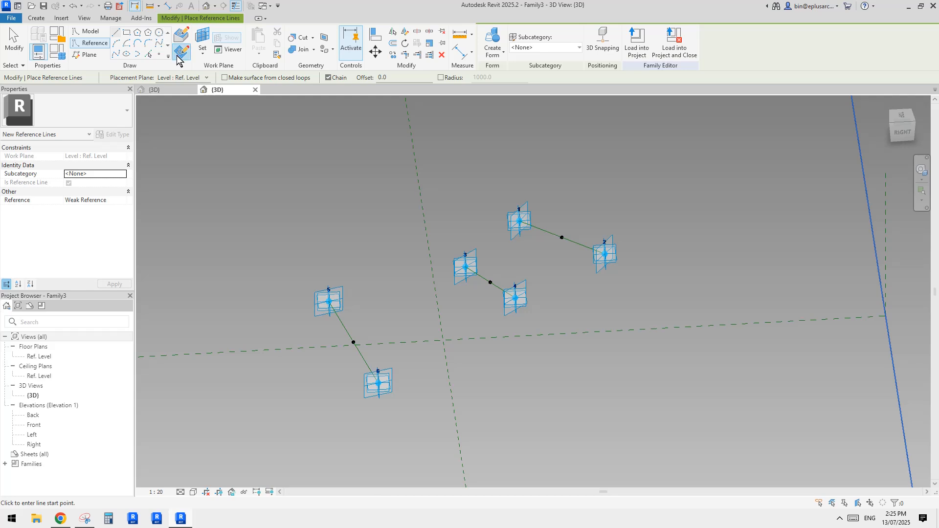
pyautogui.keyDown('shift'); pyautogui.moveTo(472, 179); pyautogui.dragTo(416, 164, button='middle'); pyautogui.keyUp('shift')
# Step: Draw a reference circle of radius 1400 centred on the midpoint between points 1 and 2, on the plane of that midpoint
pyautogui.click(158, 34)
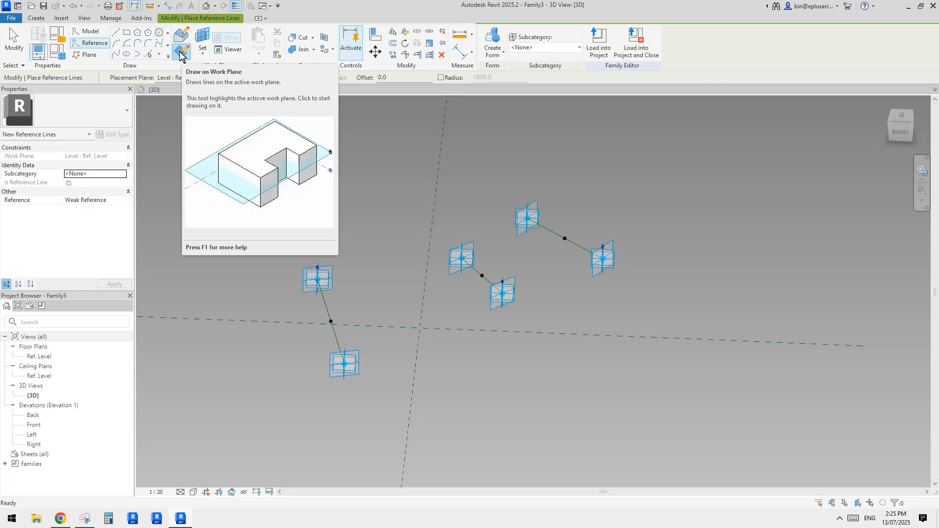
pyautogui.click(180, 53)
pyautogui.press('Escape')
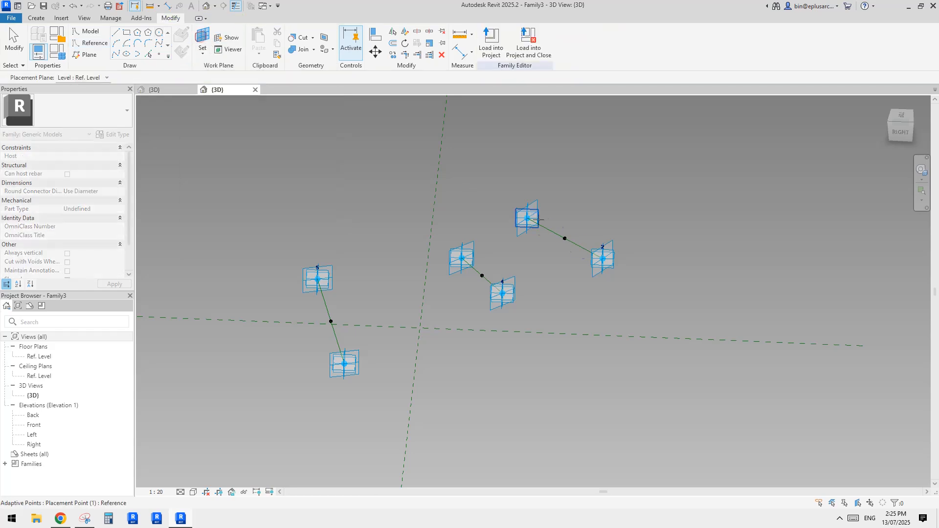
pyautogui.click(565, 239)
pyautogui.click(565, 238)
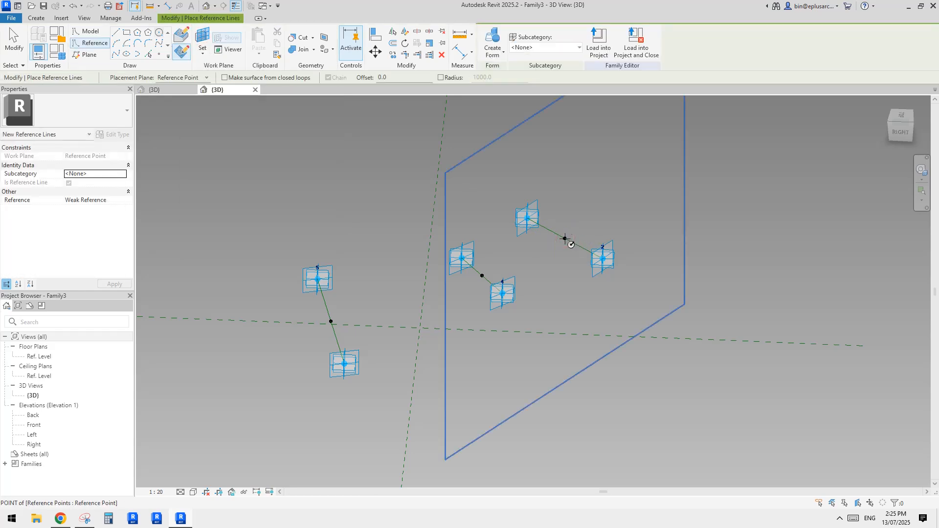
pyautogui.click(565, 239)
pyautogui.click(590, 216)
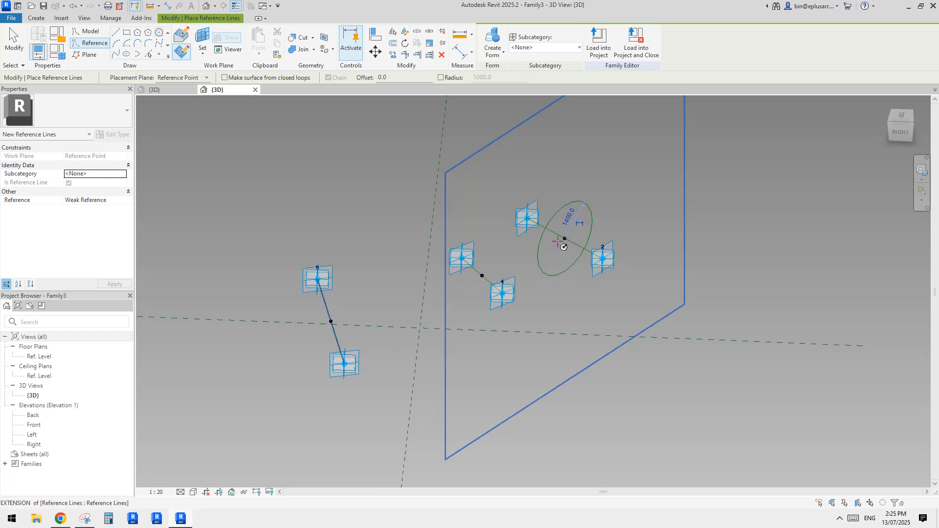
pyautogui.moveTo(532, 260); pyautogui.dragTo(552, 281, button='middle')
pyautogui.press('Escape')
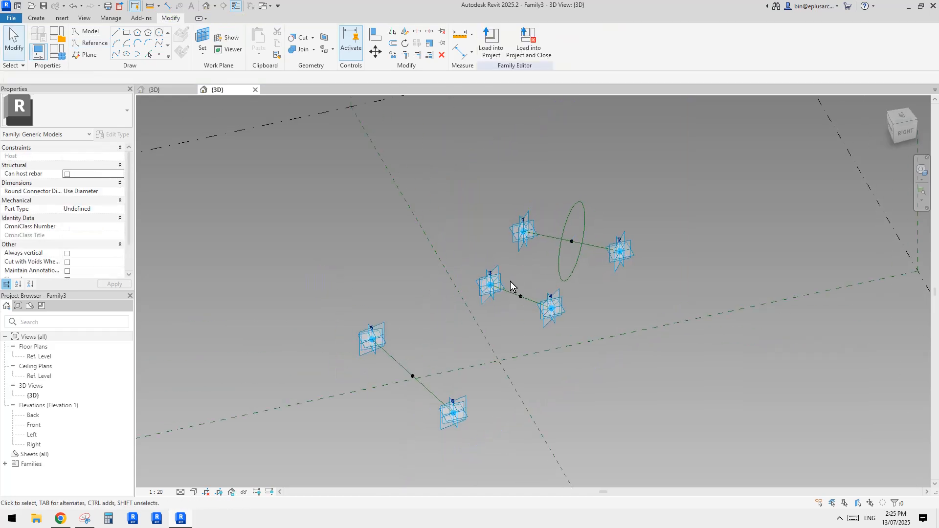
# Step: Delete the midpoint reference points on the line between points 3 and 4 and the line between points 5 and 6
pyautogui.moveTo(515, 277); pyautogui.dragTo(531, 306)
pyautogui.press('Delete')
pyautogui.moveTo(412, 345); pyautogui.dragTo(423, 383)
pyautogui.press('Delete')
# Step: Select the reference circle and turn its temporary radius dimension into a permanent one
pyautogui.keyDown('shift'); pyautogui.moveTo(573, 278); pyautogui.dragTo(577, 236, button='middle'); pyautogui.keyUp('shift')
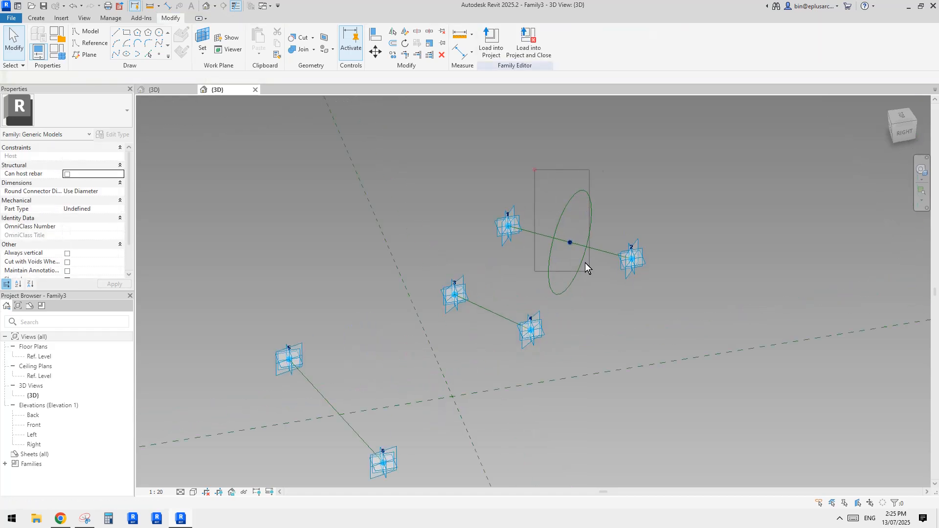
pyautogui.moveTo(611, 311); pyautogui.dragTo(612, 312)
pyautogui.scroll(1, 536, 282)
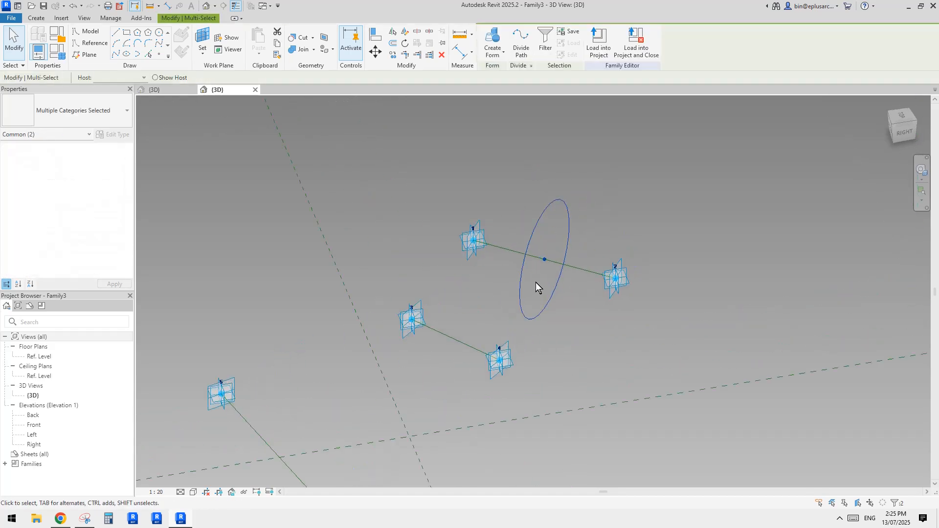
pyautogui.moveTo(535, 283)
pyautogui.keyDown('shift'); pyautogui.mouseDown(button='middle')
pyautogui.moveTo(522, 279)
pyautogui.moveTo(526, 272)
pyautogui.mouseUp(button='middle'); pyautogui.keyUp('shift')
pyautogui.scroll(2, 536, 270)
pyautogui.click(536, 270)
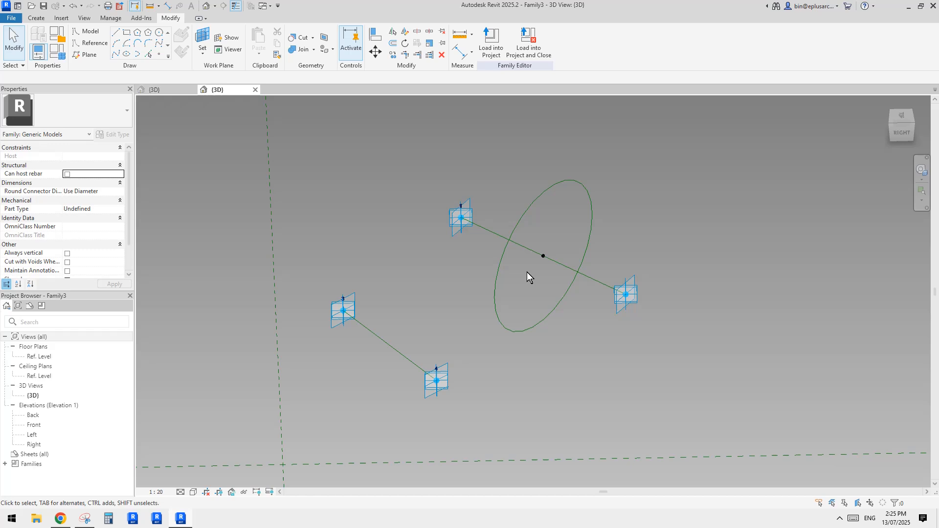
pyautogui.click(556, 192)
pyautogui.keyDown('shift'); pyautogui.moveTo(581, 203); pyautogui.dragTo(570, 221, button='middle'); pyautogui.keyUp('shift')
pyautogui.click(579, 214)
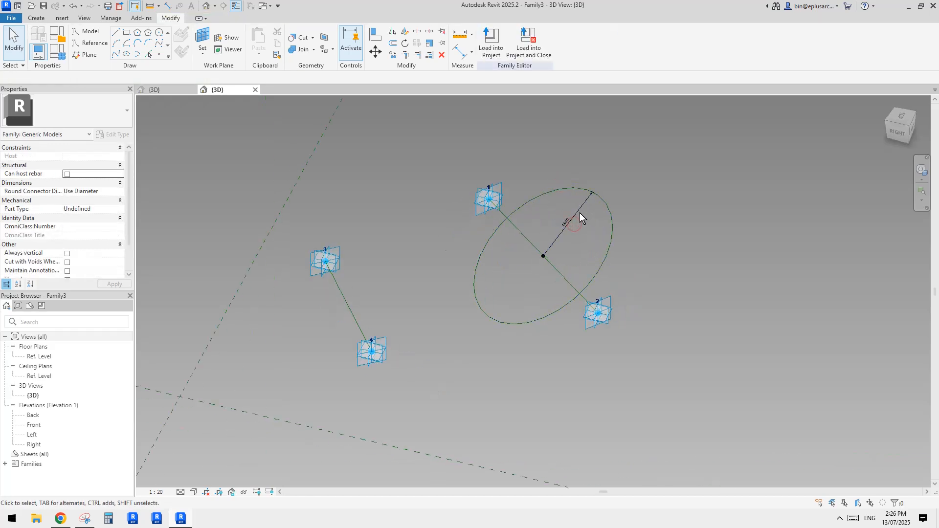
# Step: Label the circle's radius dimension with a new instance family parameter named r
pyautogui.click(583, 42)
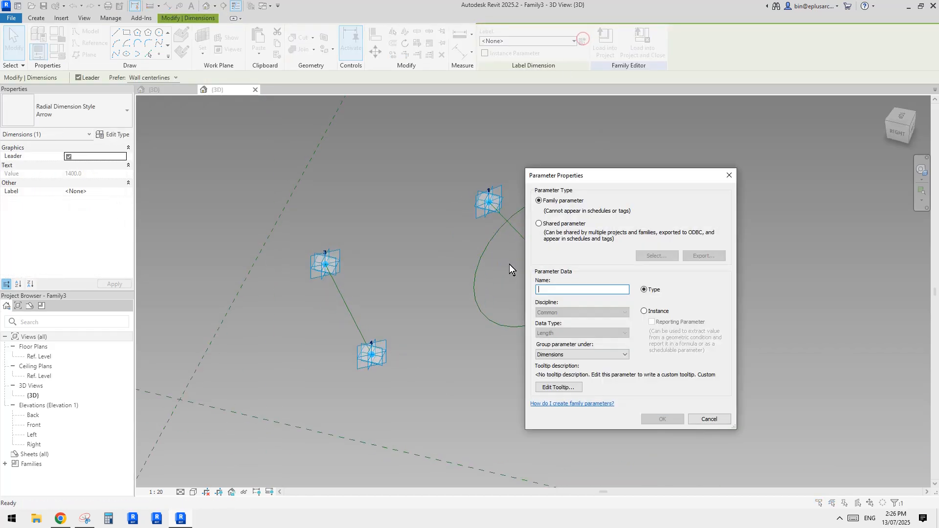
pyautogui.write('r')
pyautogui.click(645, 312)
pyautogui.click(662, 420)
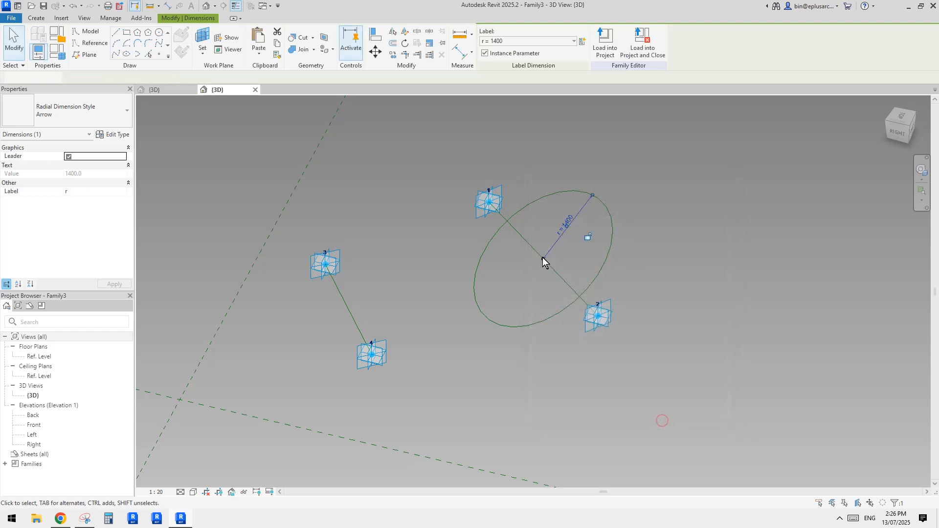
pyautogui.moveTo(570, 227); pyautogui.dragTo(623, 235, button='middle')
pyautogui.press('Escape')
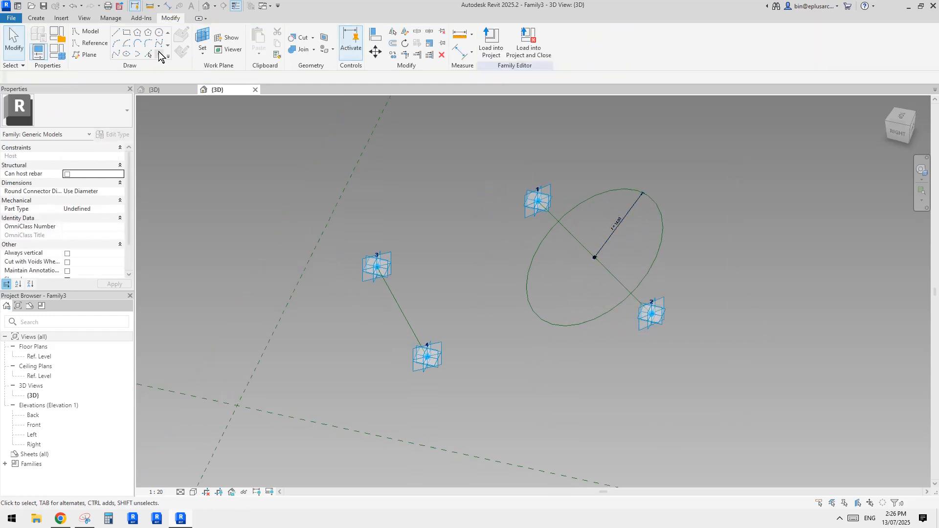
# Step: Place a reference point on the upper quadrant of the reference circle
pyautogui.click(158, 52)
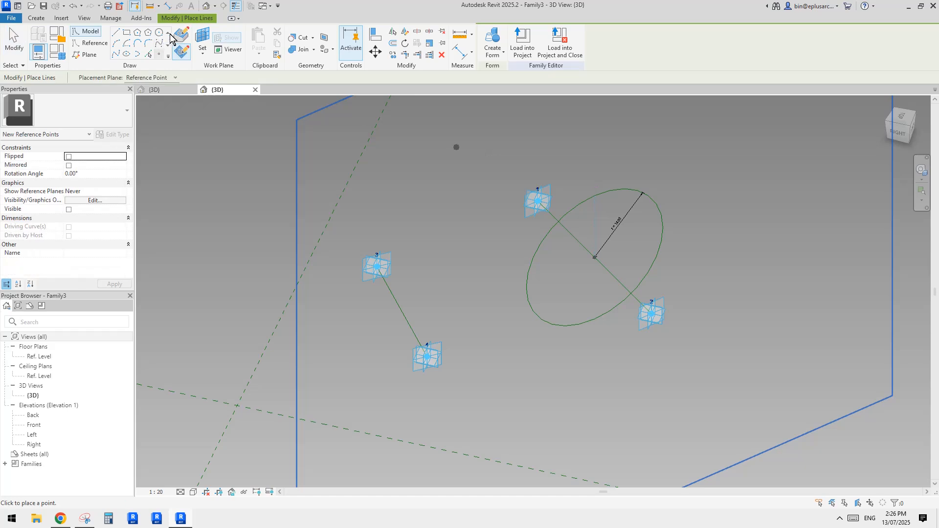
pyautogui.click(596, 196)
pyautogui.press('Escape')
pyautogui.click(596, 197)
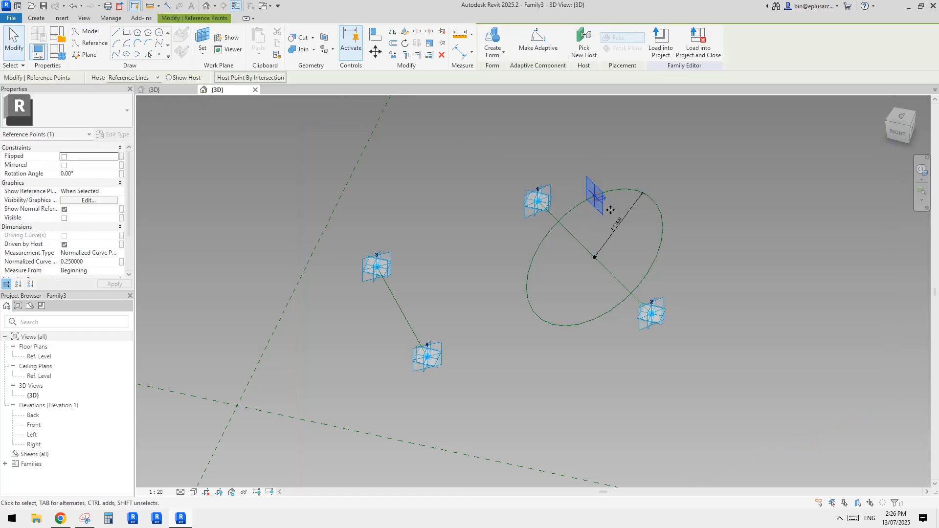
pyautogui.click(570, 205)
# Step: Connect adaptive point 1 to the reference point on the circle with a line and make it a reference line
pyautogui.moveTo(610, 210)
pyautogui.mouseDown(button='middle')
pyautogui.moveTo(635, 205)
pyautogui.moveTo(611, 215)
pyautogui.mouseUp(button='middle')
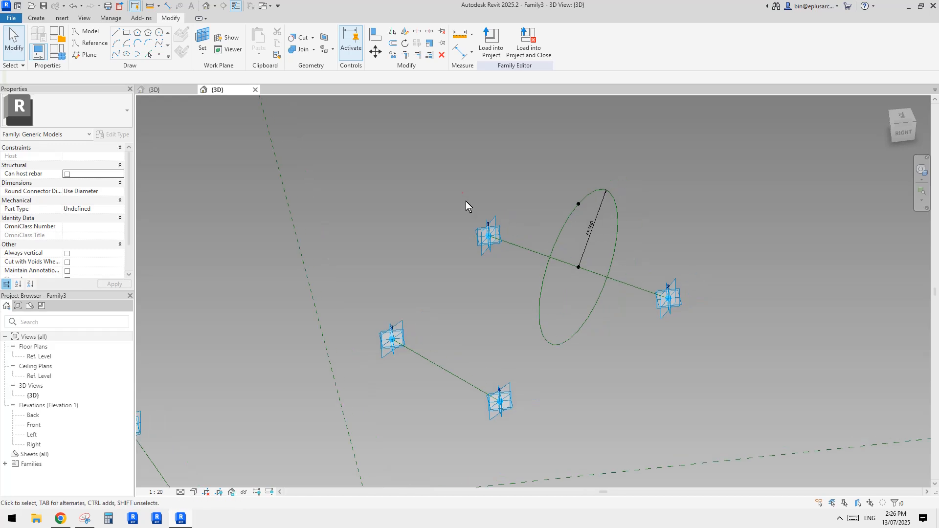
pyautogui.click(488, 237)
pyautogui.keyDown('ctrl'); pyautogui.click(579, 204); pyautogui.keyUp('ctrl')
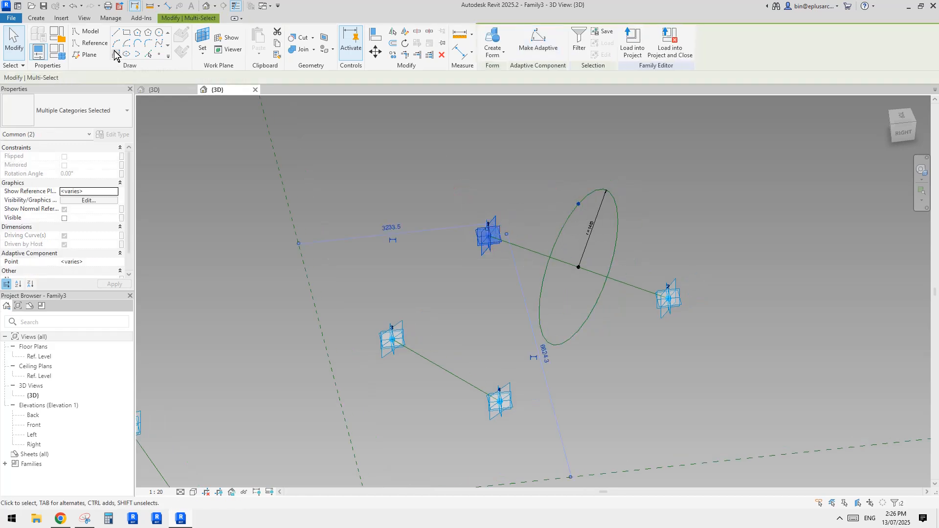
pyautogui.click(115, 54)
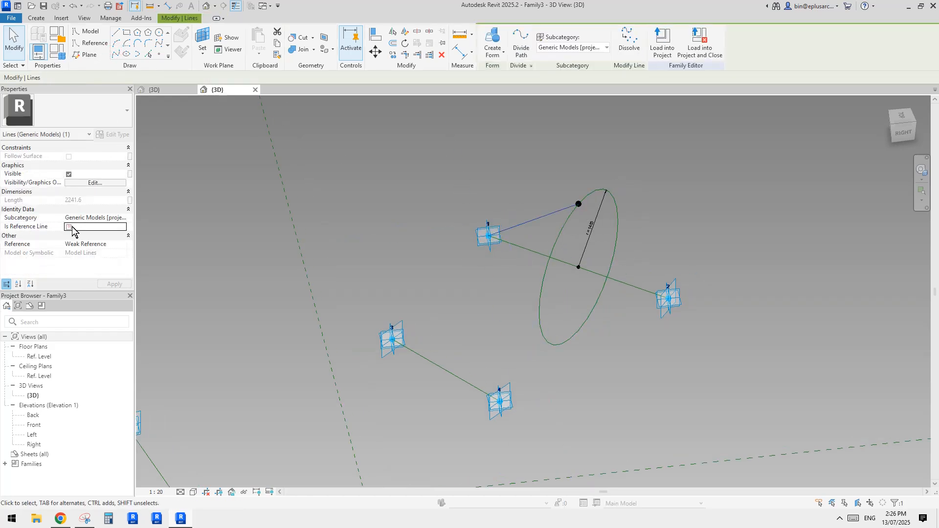
pyautogui.moveTo(559, 184); pyautogui.dragTo(522, 229)
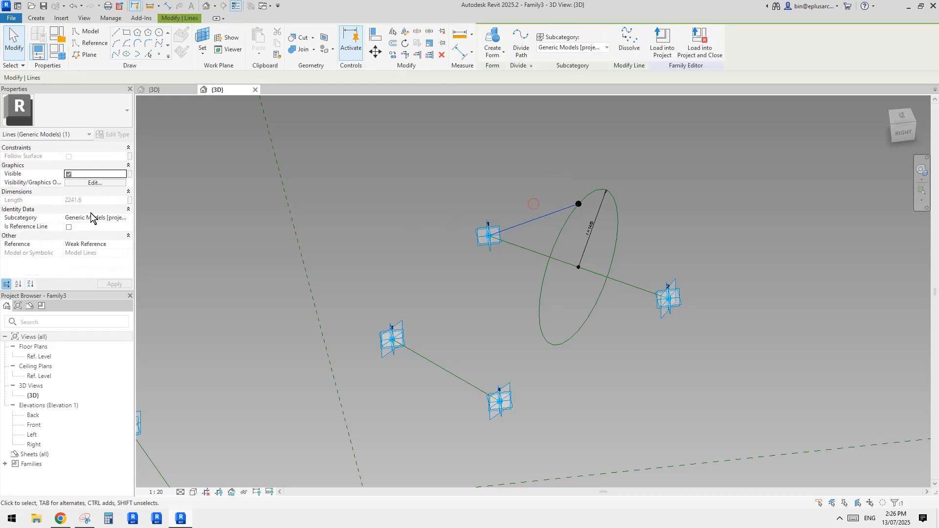
# Step: Connect the reference point on the circle to adaptive point 2 with a line and make it a reference line
pyautogui.click(578, 205)
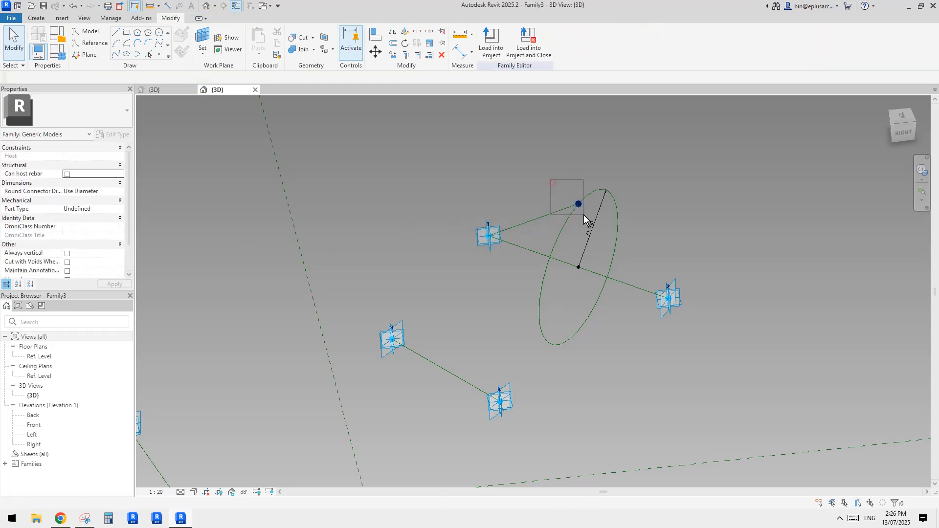
pyautogui.keyDown('ctrl'); pyautogui.click(669, 299); pyautogui.keyUp('ctrl')
pyautogui.click(116, 54)
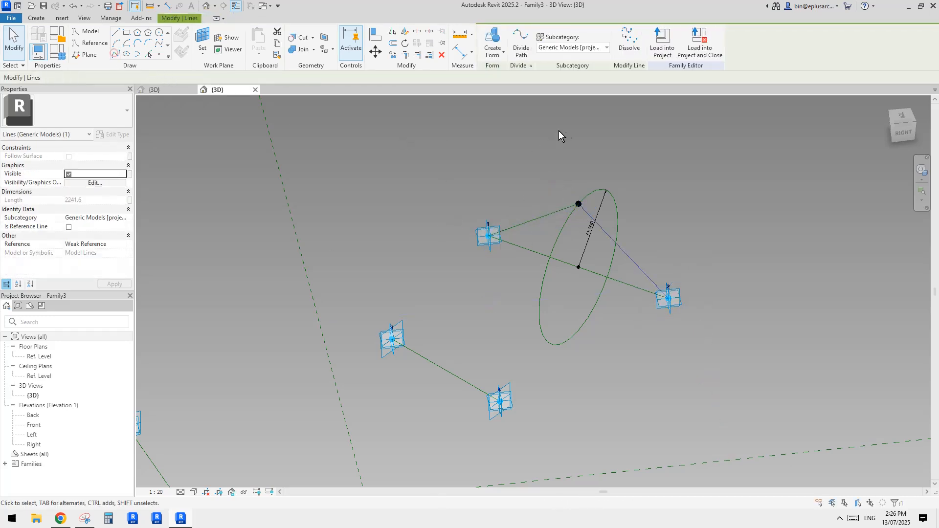
pyautogui.click(69, 227)
pyautogui.press('Escape')
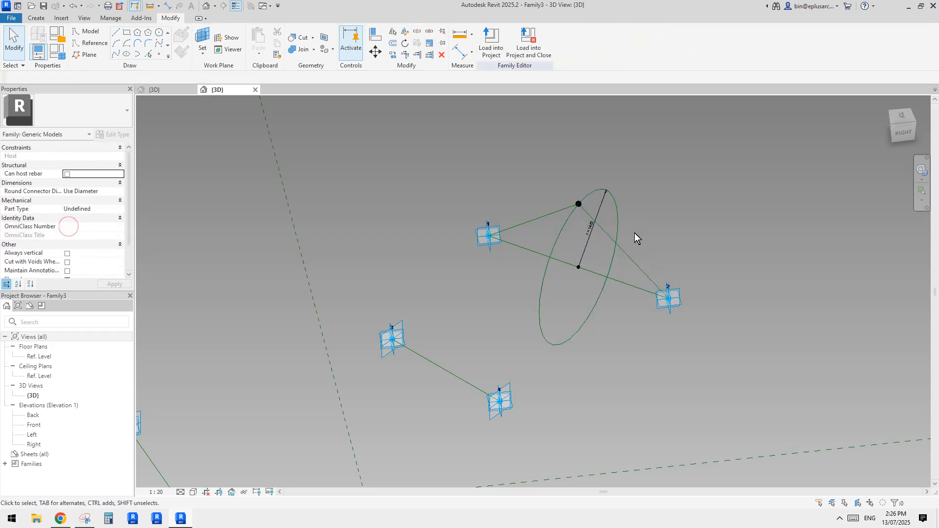
# Step: Set the reference circle's radius r to 2000
pyautogui.keyDown('shift'); pyautogui.moveTo(634, 233); pyautogui.dragTo(603, 225, button='middle'); pyautogui.keyUp('shift')
pyautogui.moveTo(568, 173); pyautogui.dragTo(599, 218)
pyautogui.keyDown('shift'); pyautogui.moveTo(600, 219); pyautogui.dragTo(608, 190, button='middle'); pyautogui.keyUp('shift')
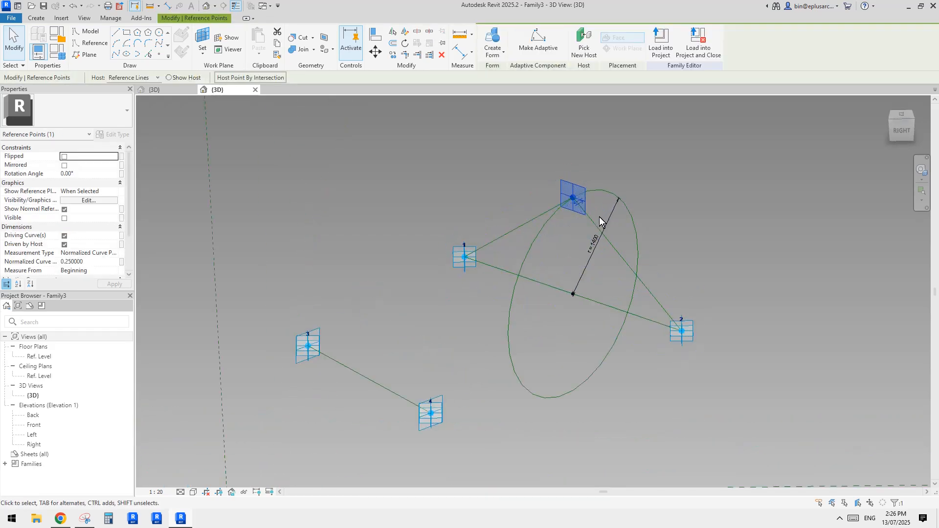
pyautogui.press('Escape')
pyautogui.click(608, 190)
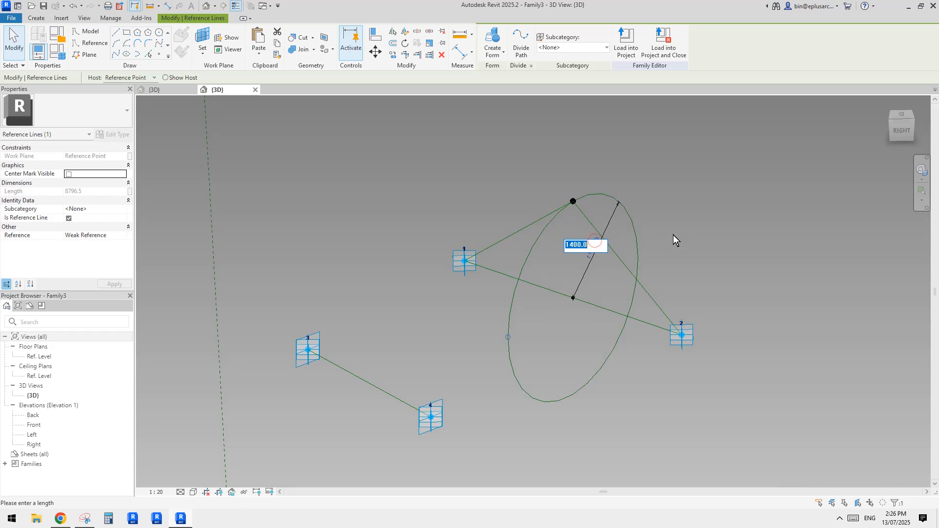
pyautogui.write('2000')
pyautogui.press('Return')
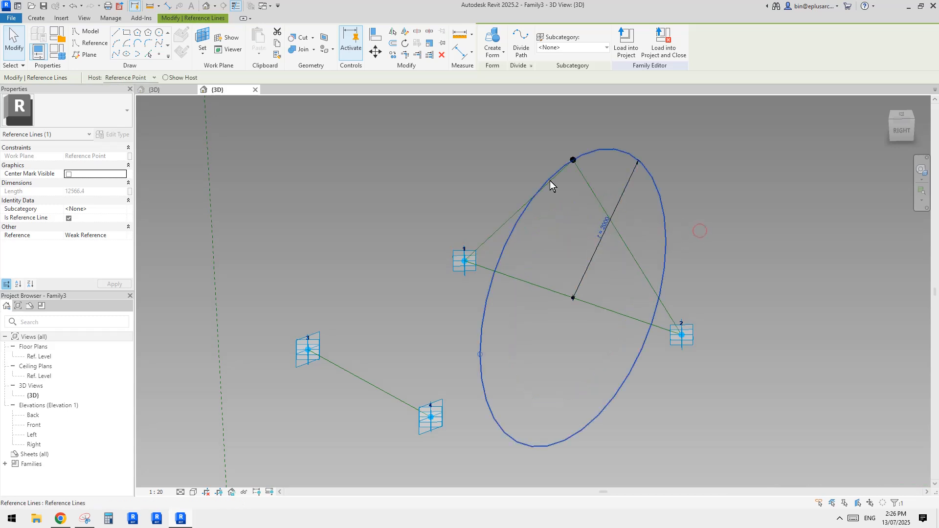
# Step: Copy the reference circle with its centre point and radius dimension twice, towards the other two pairs of adaptive points
pyautogui.keyDown('shift'); pyautogui.moveTo(551, 184); pyautogui.dragTo(565, 220, button='middle'); pyautogui.keyUp('shift')
pyautogui.click(579, 207)
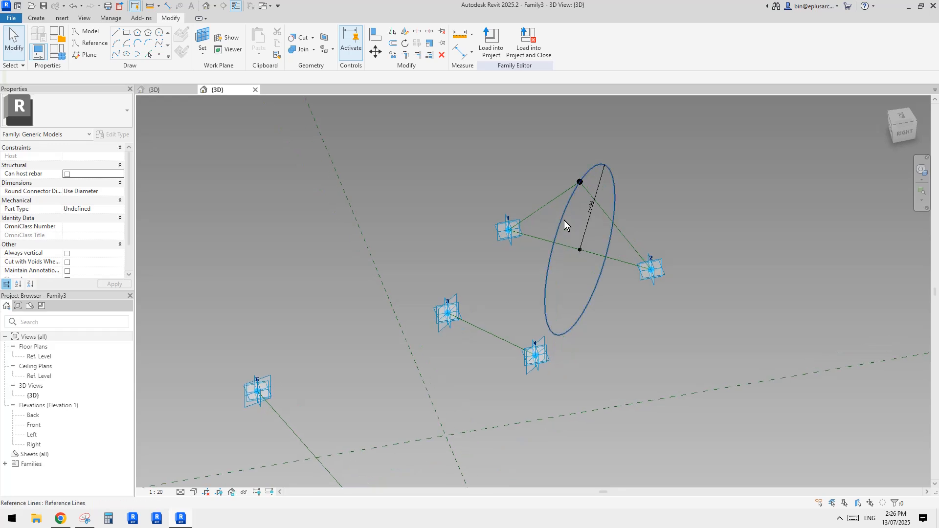
pyautogui.click(562, 216)
pyautogui.keyDown('ctrl'); pyautogui.click(577, 253); pyautogui.keyUp('ctrl')
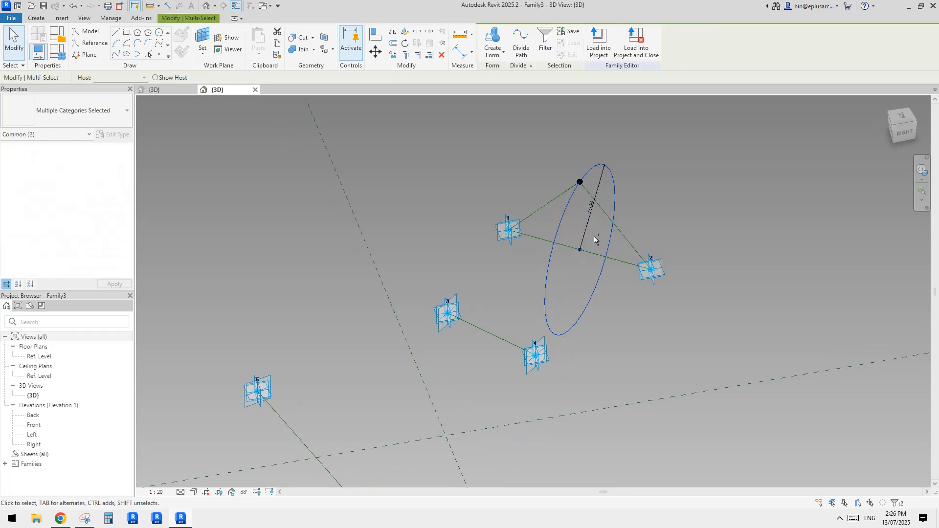
pyautogui.keyDown('ctrl'); pyautogui.click(594, 197); pyautogui.keyUp('ctrl')
pyautogui.moveTo(589, 214)
pyautogui.keyDown('shift'); pyautogui.mouseDown(button='middle')
pyautogui.moveTo(605, 235)
pyautogui.moveTo(587, 230)
pyautogui.mouseUp(button='middle'); pyautogui.keyUp('shift')
pyautogui.moveTo(584, 246); pyautogui.dragTo(402, 258)
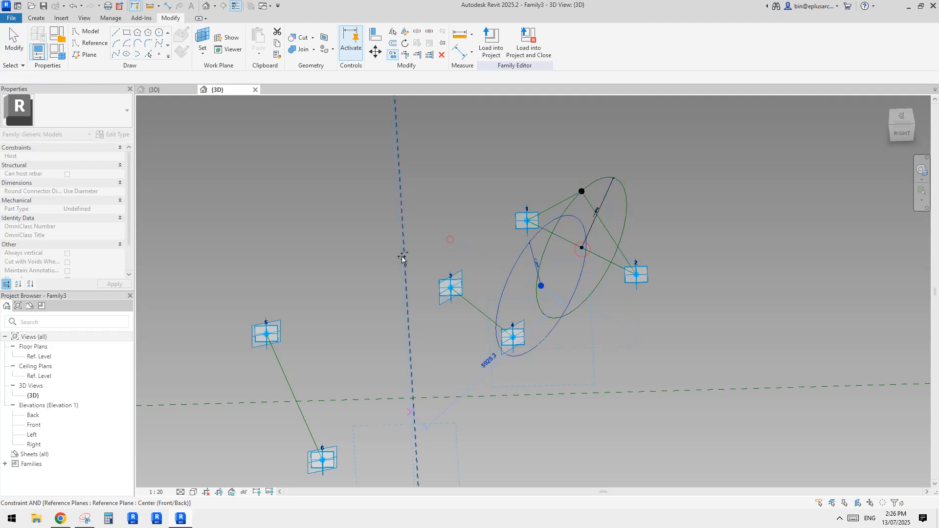
# Step: Rehost the copied circles' centre points to the midpoints of the reference lines between adaptive points 3–4 and 5–6
pyautogui.moveTo(544, 291); pyautogui.dragTo(624, 257, button='middle')
pyautogui.click(555, 265)
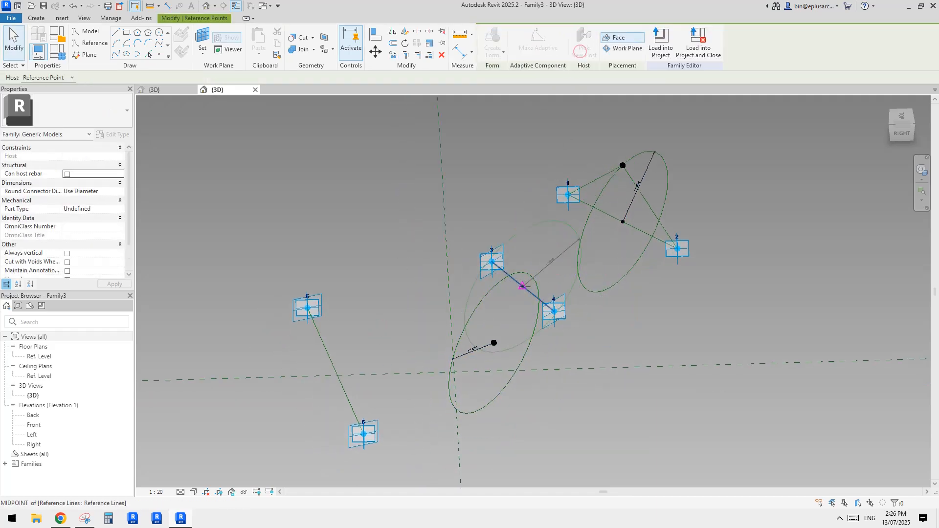
pyautogui.click(523, 286)
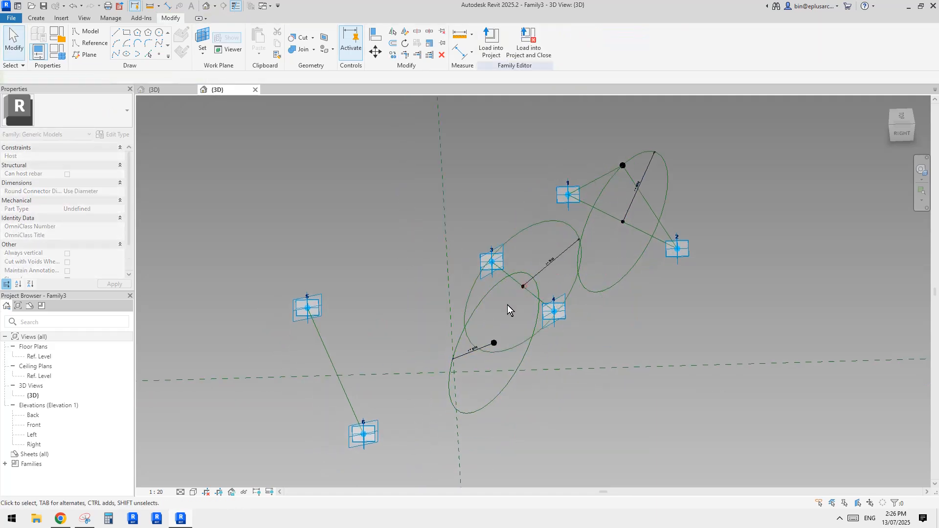
pyautogui.click(494, 344)
pyautogui.click(313, 359)
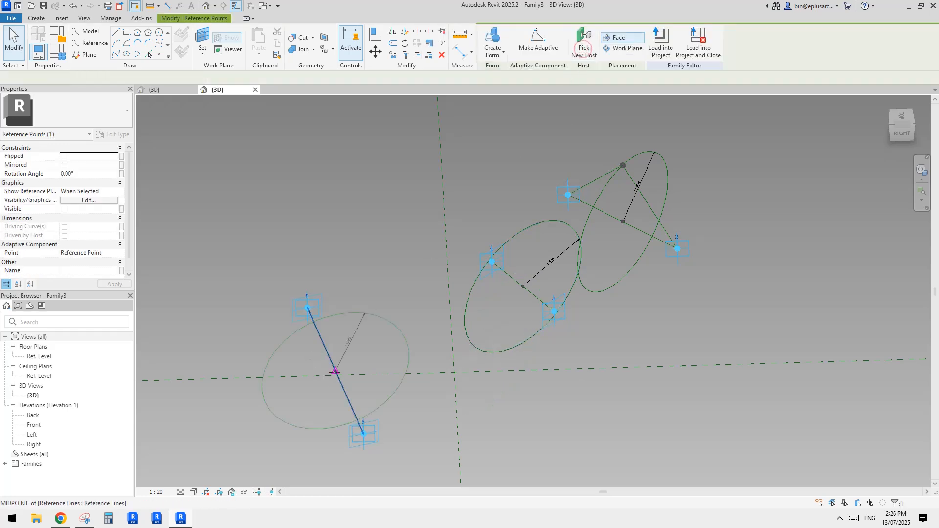
# Step: Place a reference point on the upper quadrant of each of the two copied circles
pyautogui.keyDown('shift'); pyautogui.moveTo(474, 275); pyautogui.dragTo(488, 244, button='middle'); pyautogui.keyUp('shift')
pyautogui.click(159, 54)
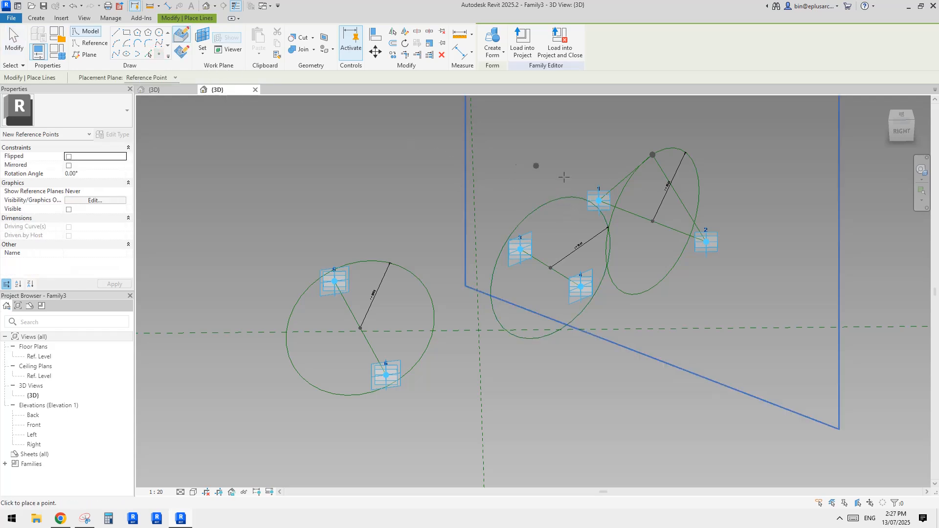
pyautogui.click(551, 201)
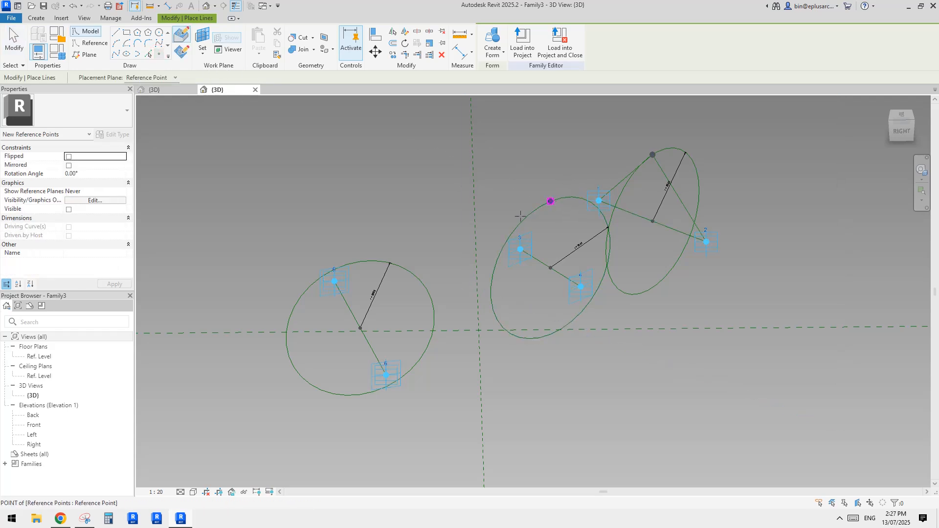
pyautogui.click(360, 261)
pyautogui.press('Escape')
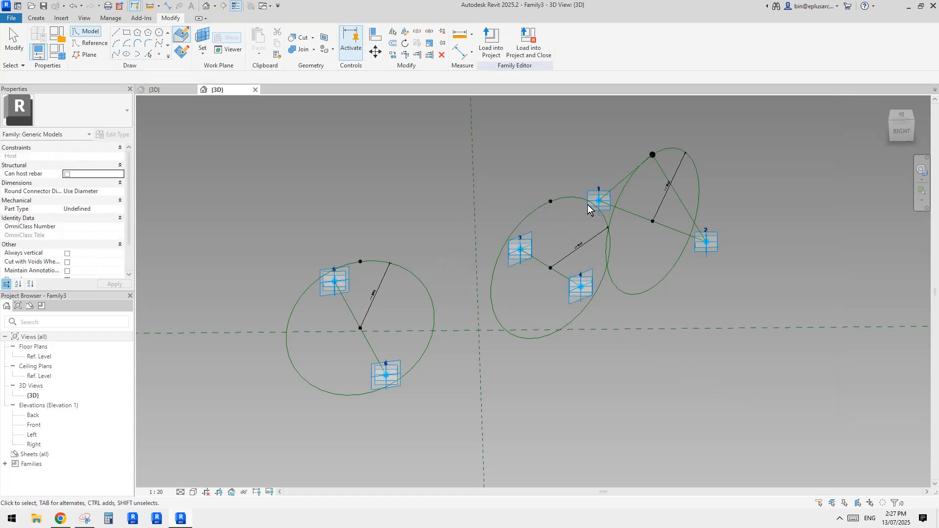
# Step: Connect adaptive point 3 to the reference point on the middle circle with a line and make it a reference line
pyautogui.click(550, 202)
pyautogui.keyDown('ctrl'); pyautogui.moveTo(524, 261); pyautogui.dragTo(538, 279); pyautogui.keyUp('ctrl')
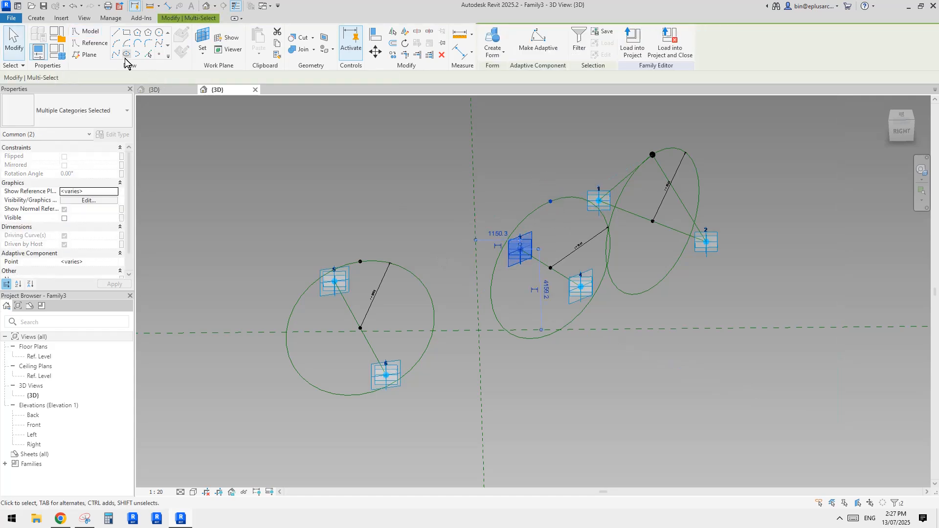
pyautogui.click(116, 53)
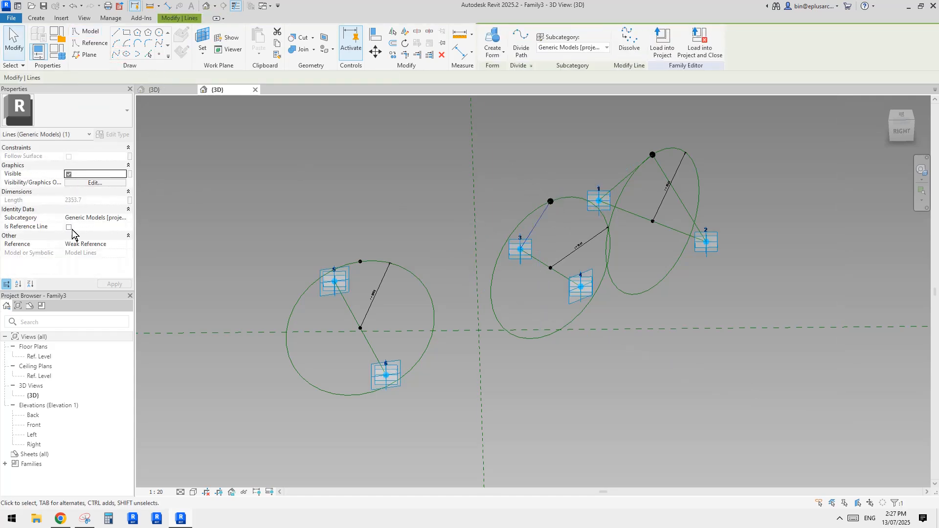
pyautogui.click(69, 228)
# Step: Connect adaptive point 4 to the middle circle's reference point with a line and make it a reference line
pyautogui.moveTo(531, 182); pyautogui.dragTo(566, 241)
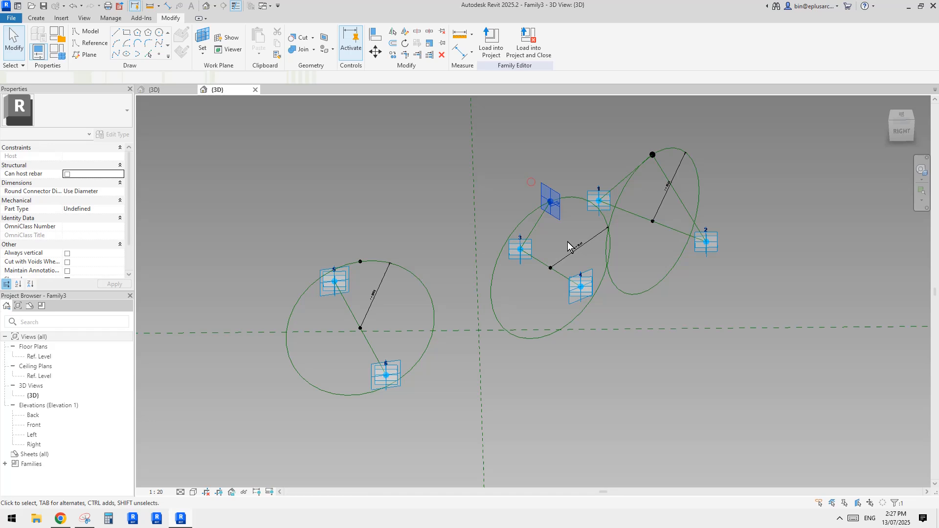
pyautogui.keyDown('ctrl'); pyautogui.click(580, 290); pyautogui.keyUp('ctrl')
pyautogui.click(116, 54)
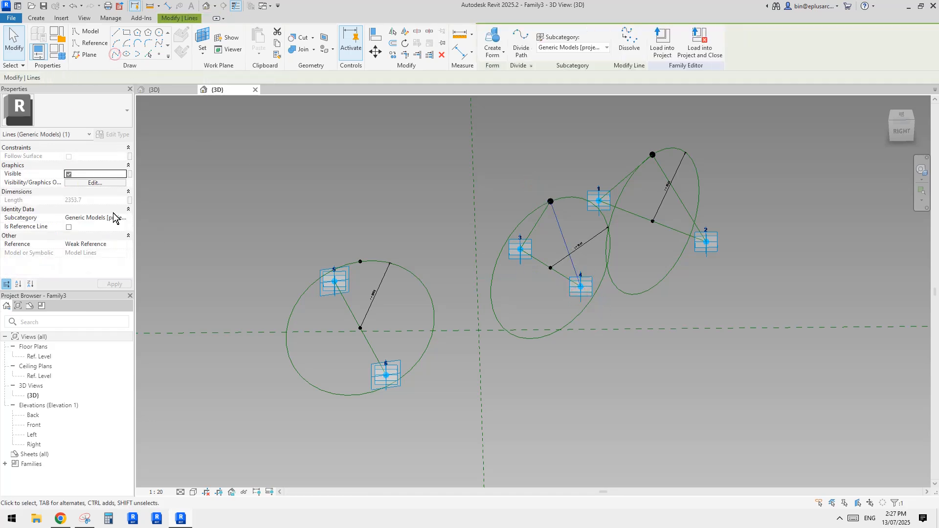
pyautogui.click(69, 228)
# Step: Connect adaptive point 5 to the reference point on the third circle with a line and make it a reference line
pyautogui.moveTo(346, 233); pyautogui.dragTo(370, 269)
pyautogui.keyDown('shift'); pyautogui.moveTo(371, 269); pyautogui.dragTo(401, 289, button='middle'); pyautogui.keyUp('shift')
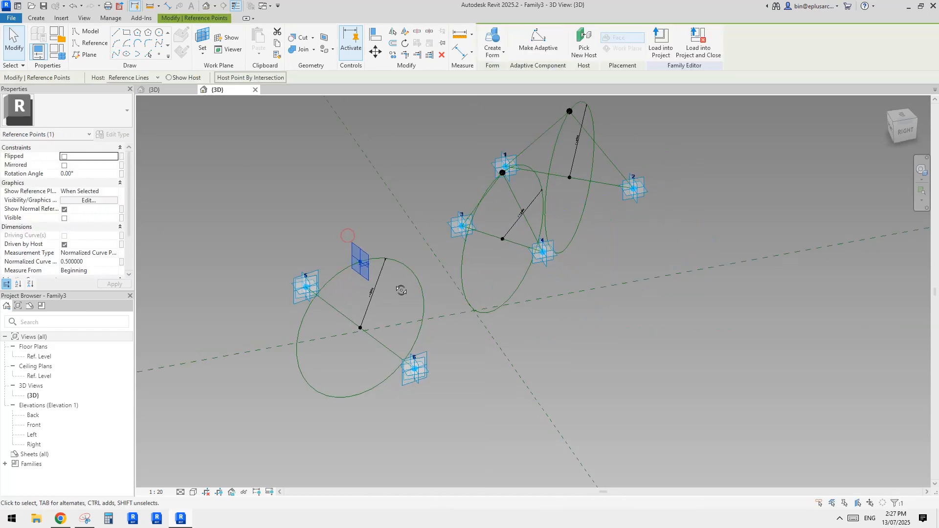
pyautogui.keyDown('ctrl'); pyautogui.click(307, 286); pyautogui.keyUp('ctrl')
pyautogui.moveTo(253, 226); pyautogui.dragTo(371, 312)
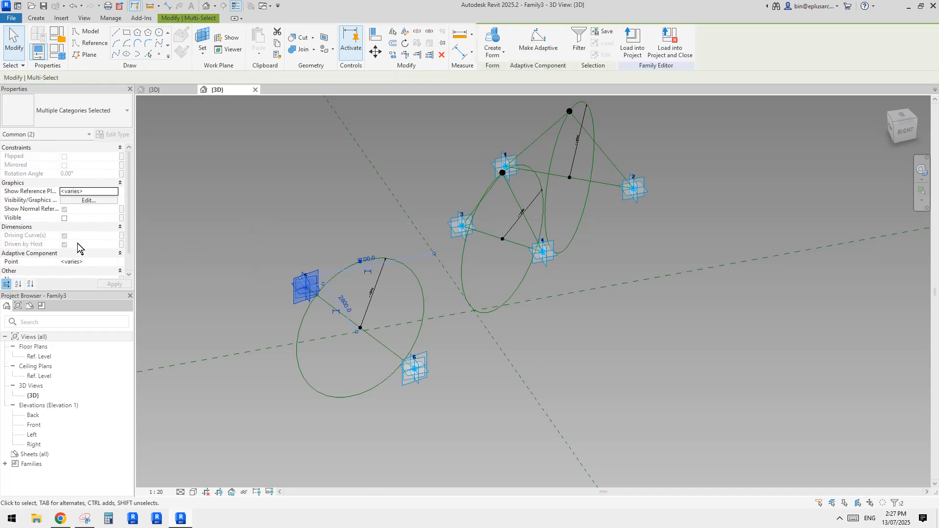
pyautogui.moveTo(334, 249); pyautogui.dragTo(372, 275)
pyautogui.keyDown('ctrl'); pyautogui.click(298, 294); pyautogui.keyUp('ctrl')
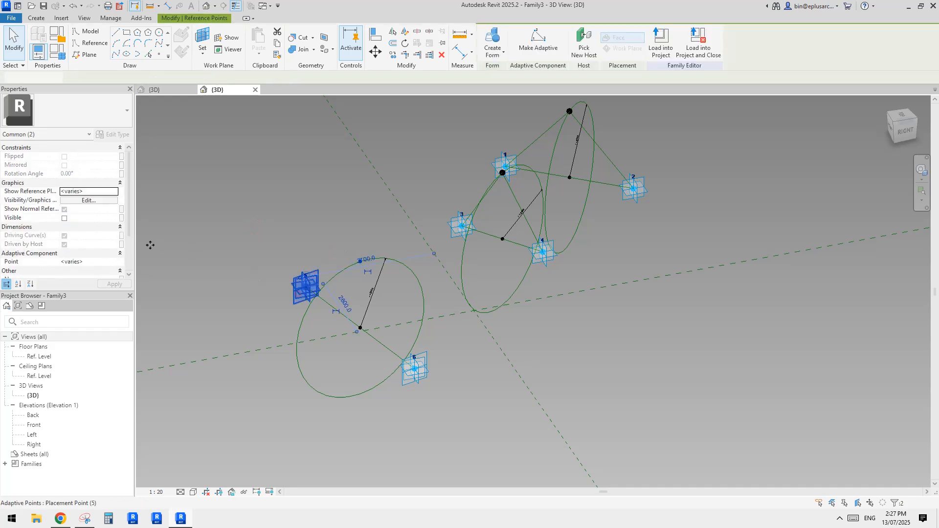
pyautogui.click(117, 54)
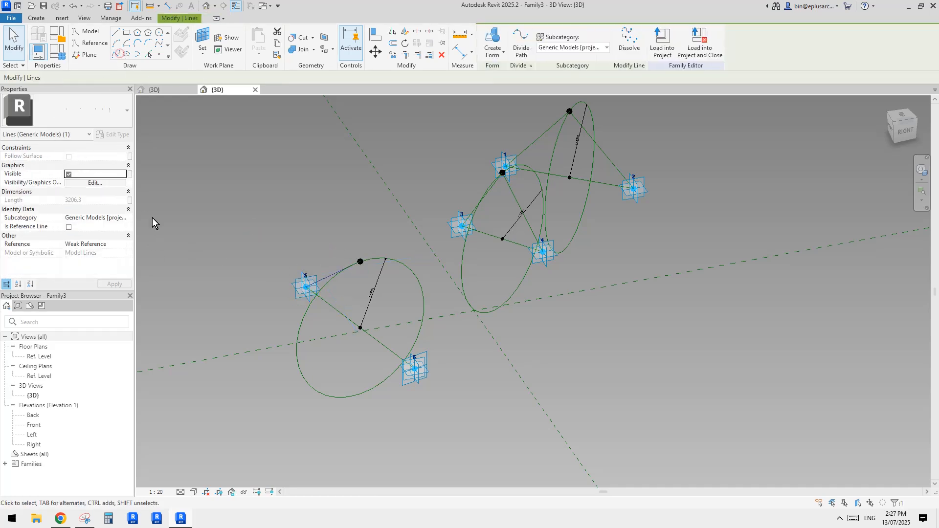
pyautogui.click(69, 228)
# Step: Connect adaptive point 6 to the third circle's reference point with a line and make it a reference line
pyautogui.moveTo(333, 223); pyautogui.dragTo(371, 281)
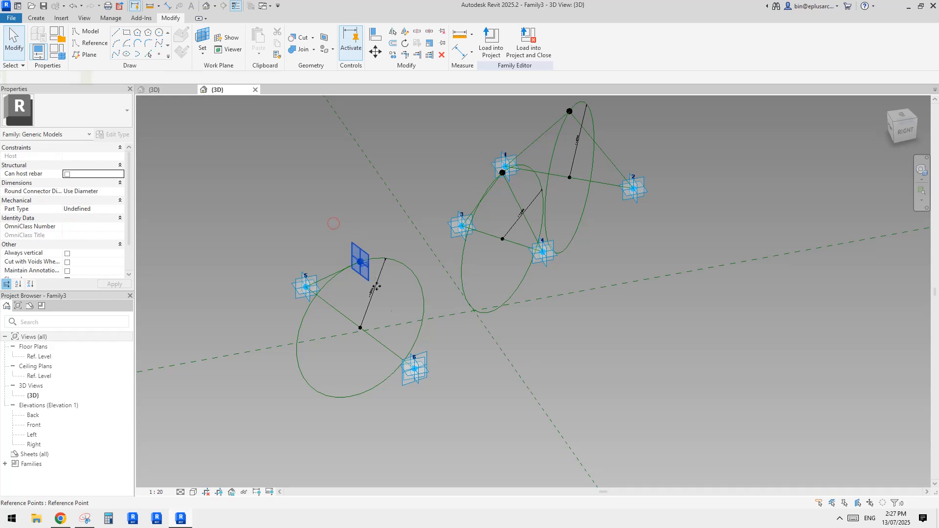
pyautogui.keyDown('ctrl'); pyautogui.click(426, 379); pyautogui.keyUp('ctrl')
pyautogui.click(119, 55)
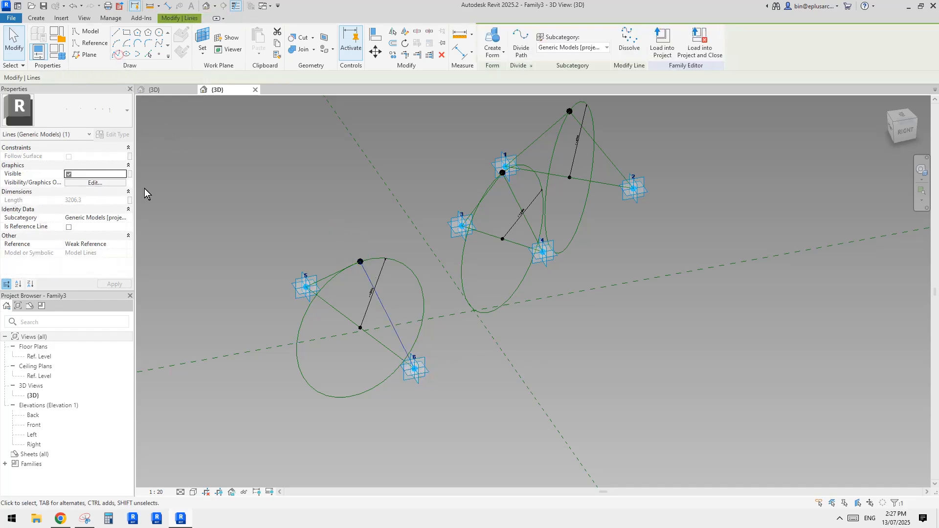
pyautogui.click(69, 227)
# Step: Create a folded surface form between the raised reference lines of adaptive points 5–6 and those of points 3–4
pyautogui.click(443, 250)
pyautogui.keyDown('shift'); pyautogui.moveTo(465, 253); pyautogui.dragTo(551, 274, button='middle'); pyautogui.keyUp('shift')
pyautogui.click(459, 304)
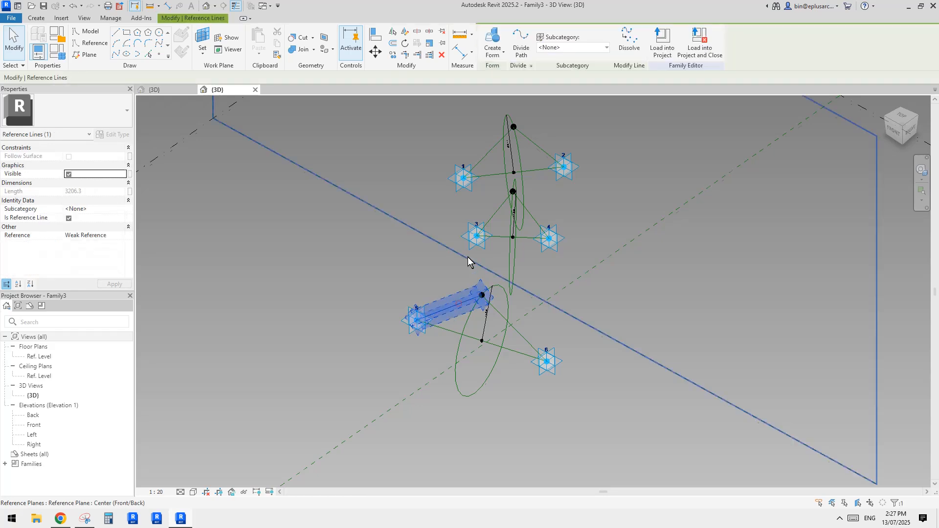
pyautogui.keyDown('shift'); pyautogui.moveTo(459, 303); pyautogui.dragTo(507, 333, button='middle'); pyautogui.keyUp('shift')
pyautogui.press('Escape')
pyautogui.press('Tab')
pyautogui.click(474, 334)
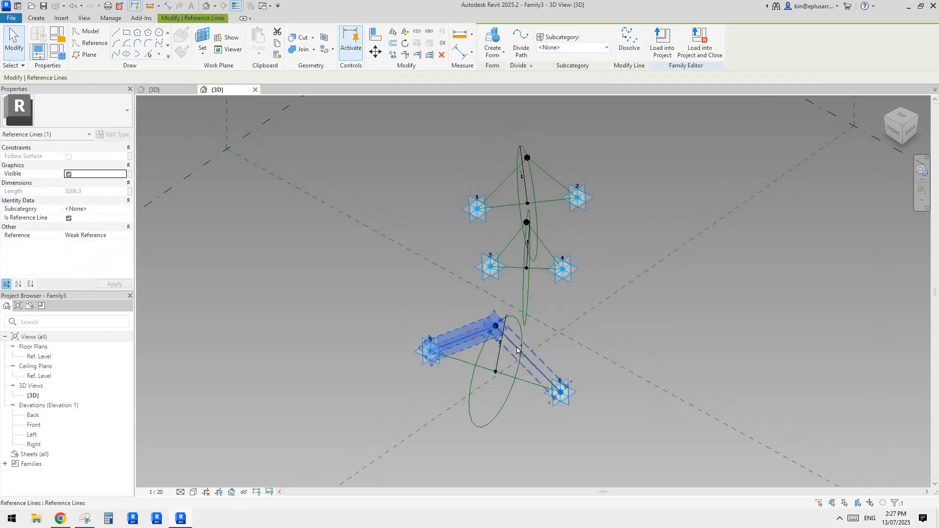
pyautogui.keyDown('ctrl'); pyautogui.click(516, 345); pyautogui.keyUp('ctrl')
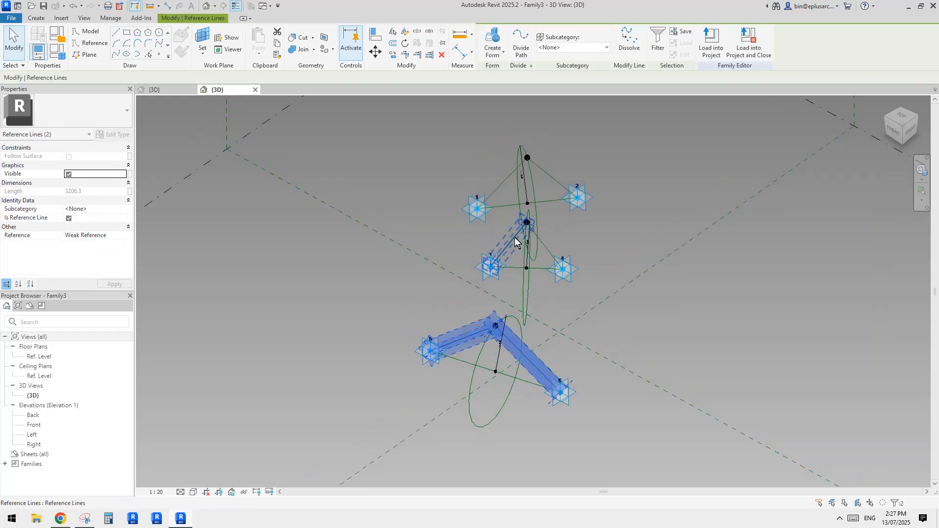
pyautogui.click(497, 44)
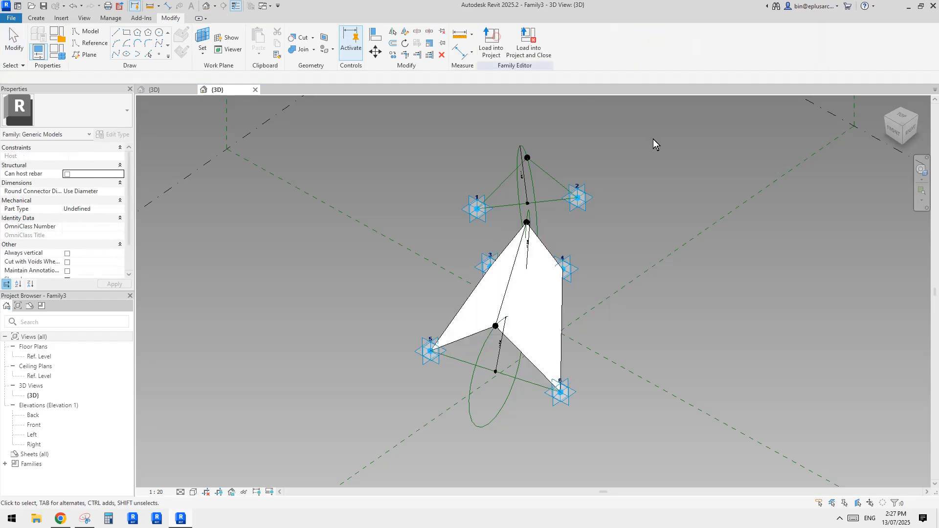
# Step: Create a second folded surface form between the raised reference lines of adaptive points 3–4 and those of points 1–2
pyautogui.keyDown('shift'); pyautogui.moveTo(653, 139); pyautogui.dragTo(716, 269, button='middle'); pyautogui.keyUp('shift')
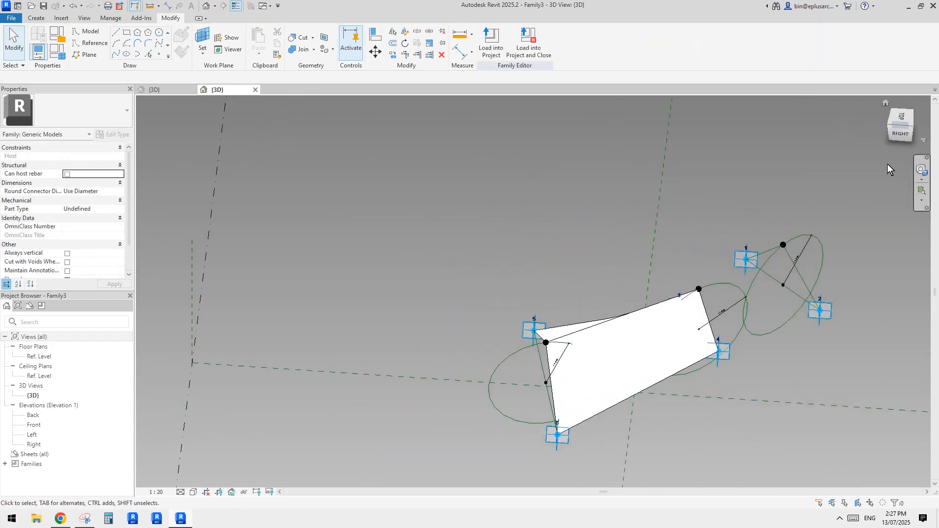
pyautogui.keyDown('shift'); pyautogui.moveTo(748, 259); pyautogui.dragTo(765, 269, button='middle'); pyautogui.keyUp('shift')
pyautogui.scroll(3, 709, 299)
pyautogui.click(708, 296)
pyautogui.click(765, 270)
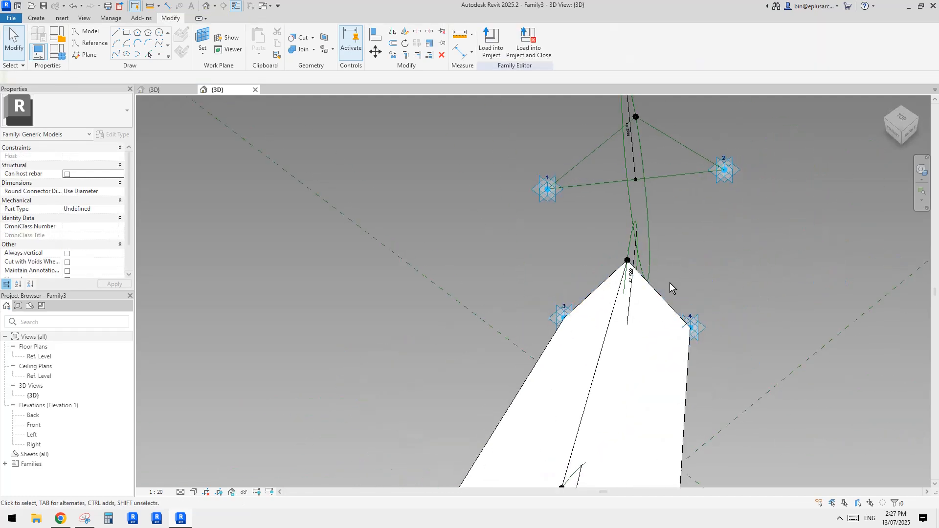
pyautogui.click(606, 283)
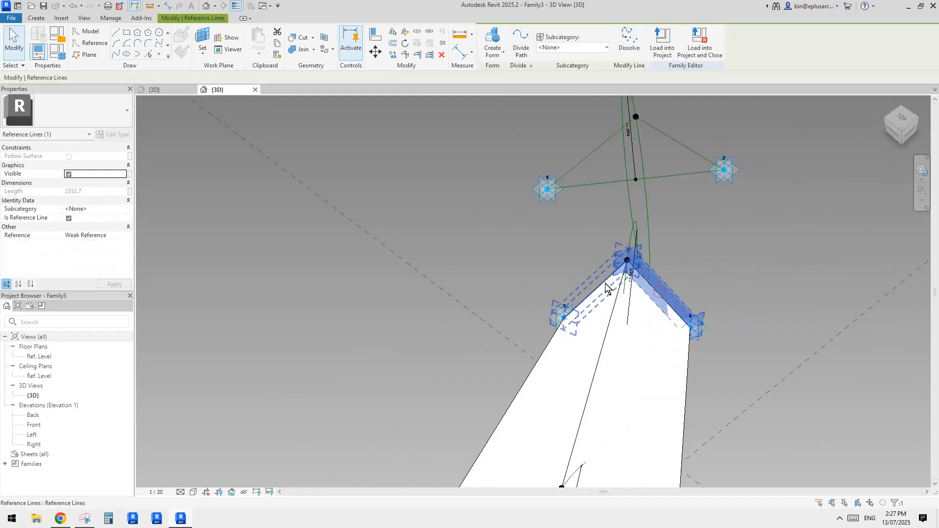
pyautogui.keyDown('ctrl'); pyautogui.click(606, 283); pyautogui.keyUp('ctrl')
pyautogui.moveTo(607, 160); pyautogui.dragTo(598, 193, button='middle')
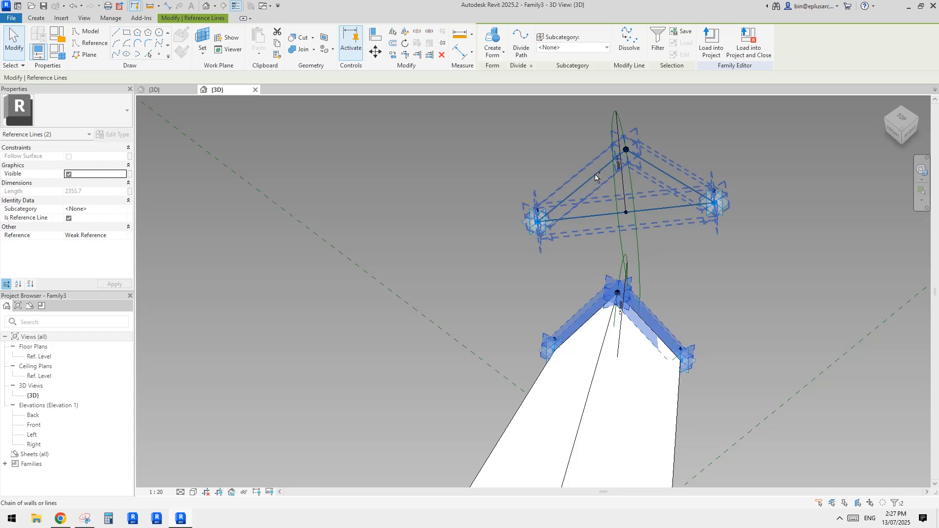
pyautogui.press('Tab')
pyautogui.keyDown('ctrl'); pyautogui.click(595, 174); pyautogui.keyUp('ctrl')
pyautogui.keyDown('ctrl'); pyautogui.click(662, 170); pyautogui.keyUp('ctrl')
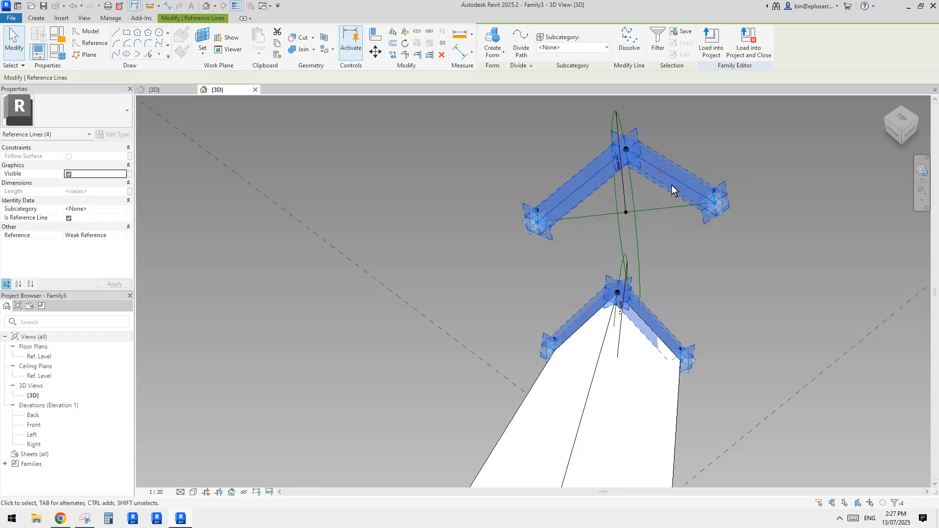
pyautogui.moveTo(671, 185); pyautogui.dragTo(664, 192, button='middle')
pyautogui.click(492, 41)
pyautogui.click(664, 128)
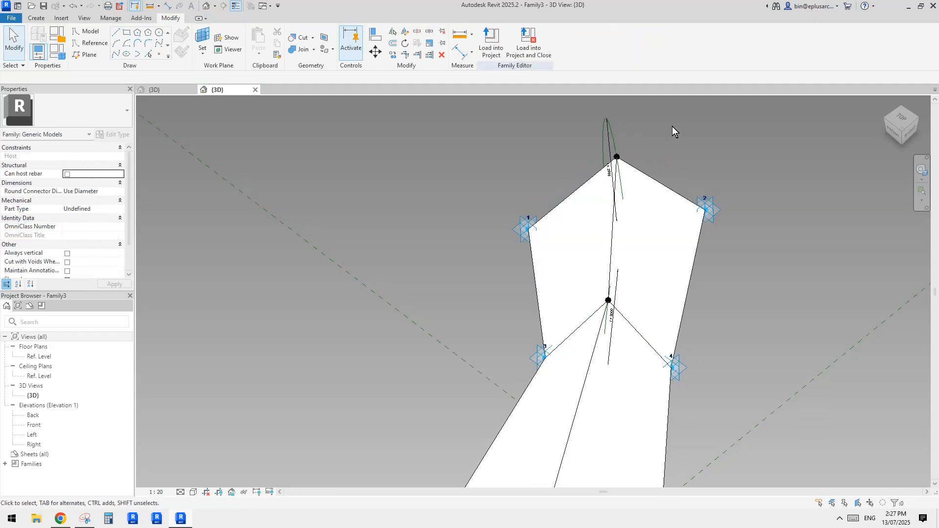
pyautogui.keyDown('shift'); pyautogui.moveTo(667, 125); pyautogui.dragTo(608, 304, button='middle'); pyautogui.keyUp('shift')
pyautogui.click(620, 407)
pyautogui.click(692, 308)
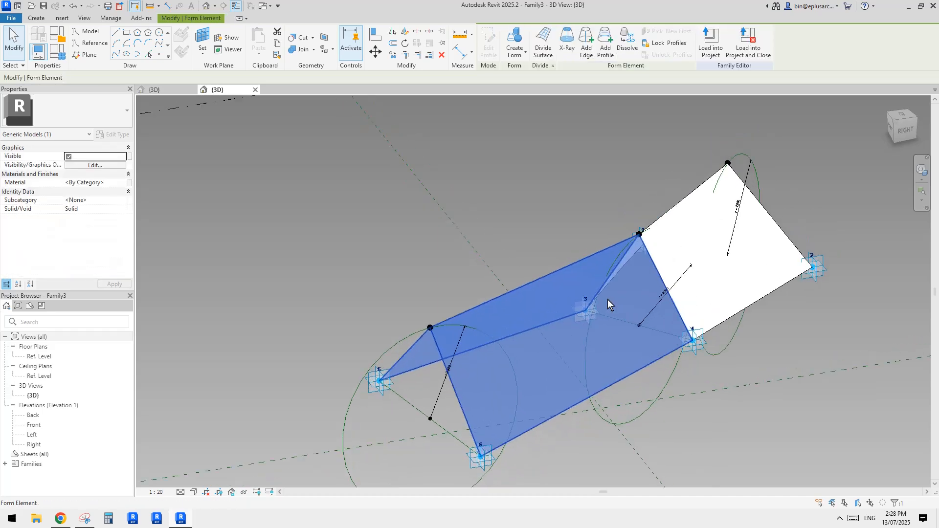
pyautogui.press('Escape')
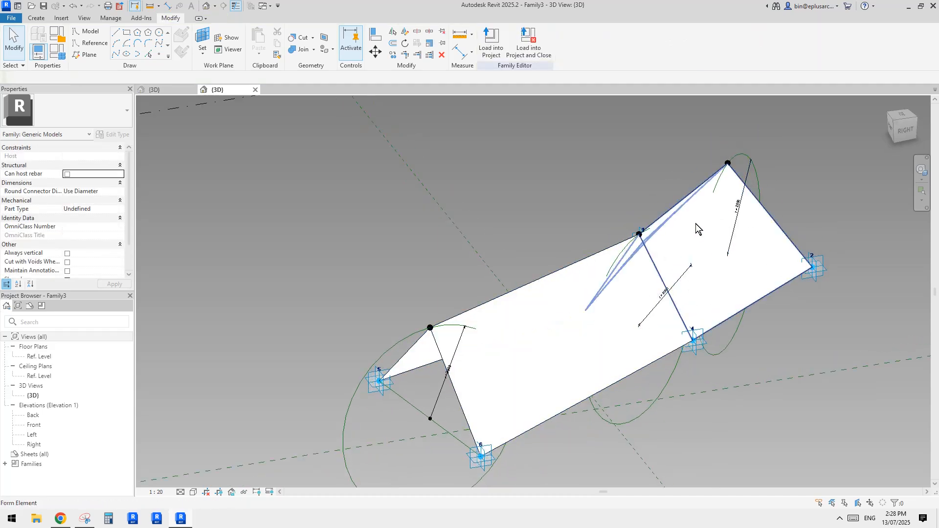
pyautogui.keyDown('shift'); pyautogui.moveTo(646, 260); pyautogui.dragTo(578, 236, button='middle'); pyautogui.keyUp('shift')
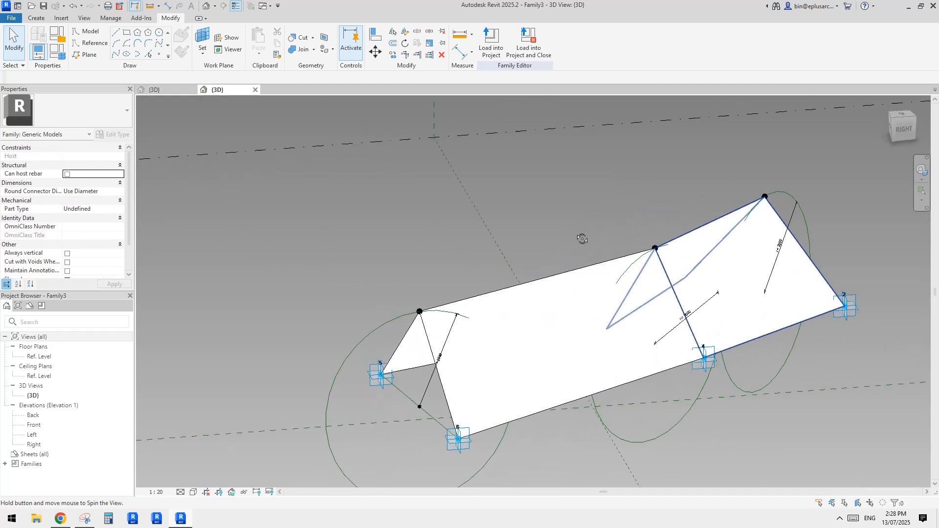
# Step: Select both folded forms and link their Material property to a new family parameter named "material"
pyautogui.click(419, 311)
pyautogui.click(539, 311)
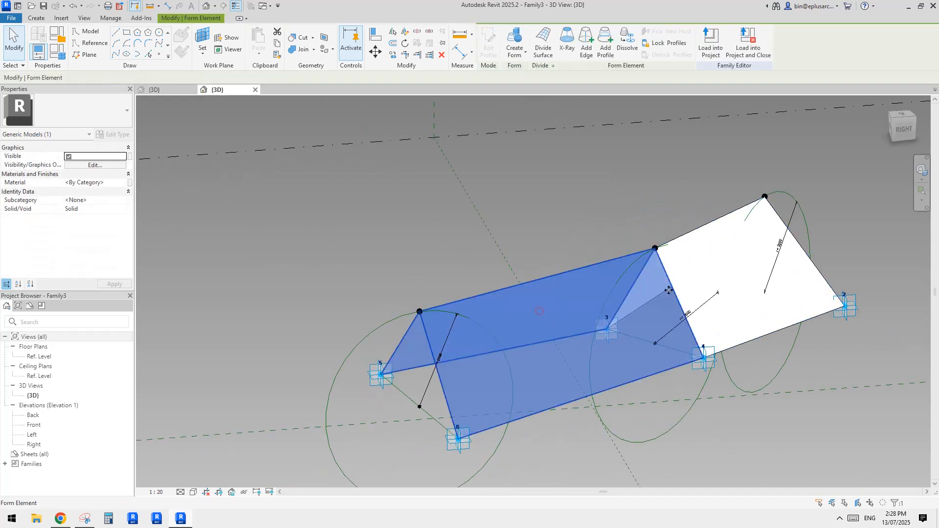
pyautogui.keyDown('ctrl'); pyautogui.click(708, 272); pyautogui.keyUp('ctrl')
pyautogui.click(129, 182)
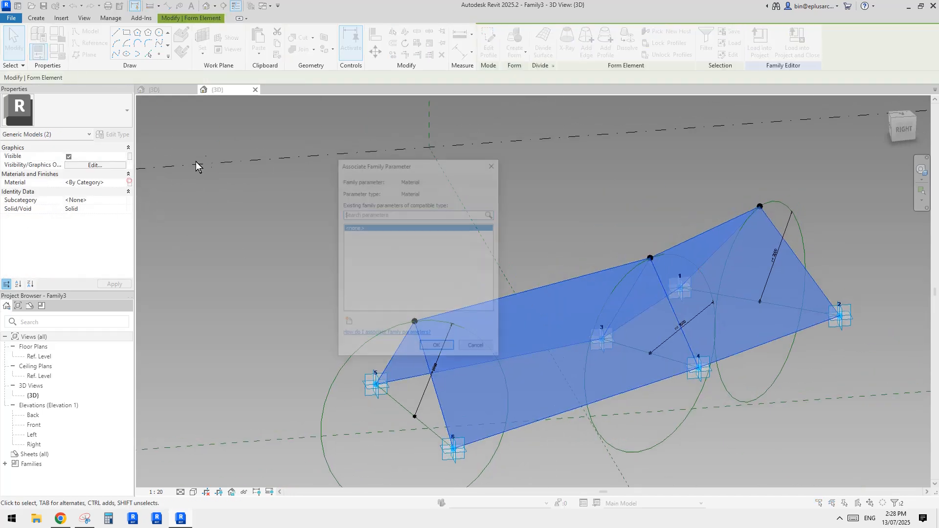
pyautogui.click(347, 324)
pyautogui.write('ma')
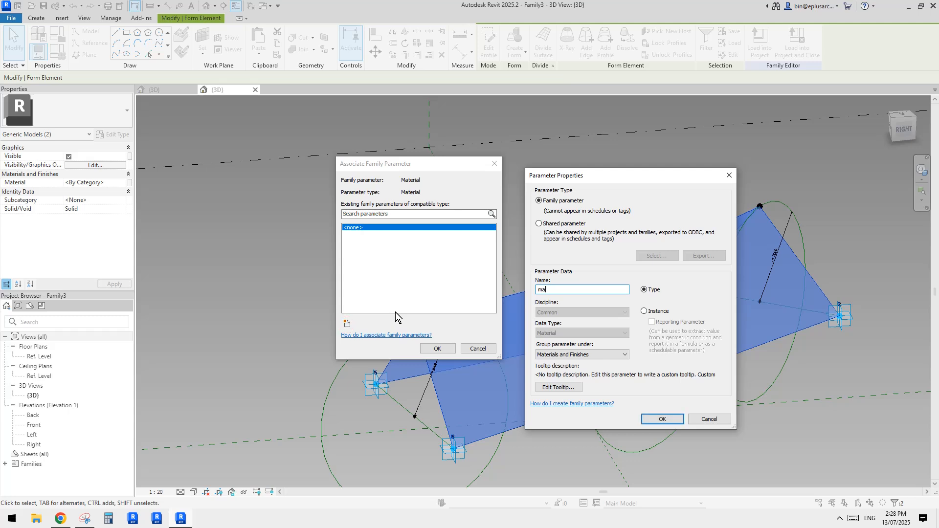
pyautogui.write('te')
pyautogui.write('matera')
pyautogui.write('ial')
pyautogui.click(662, 419)
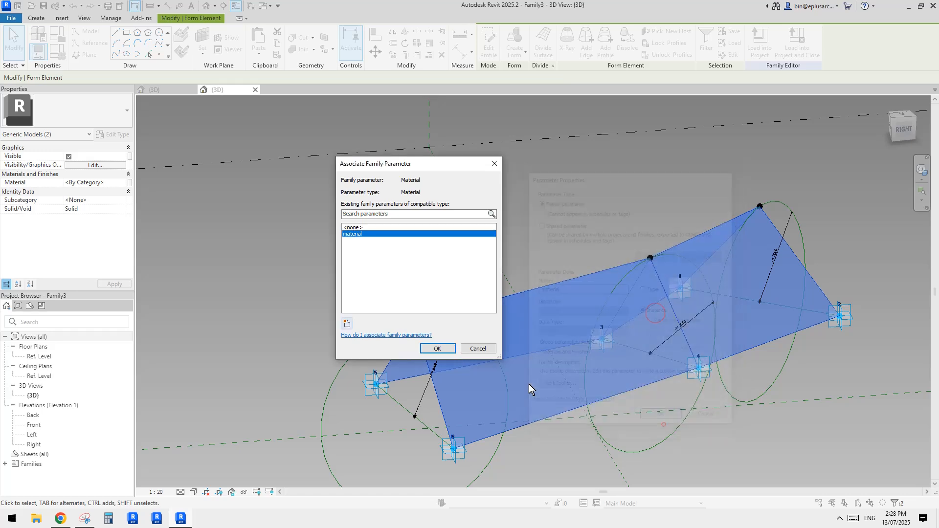
pyautogui.click(437, 348)
# Step: Load the blade family into the ring mass and place one blade across the inner, middle and outer rings' division points
pyautogui.moveTo(628, 305); pyautogui.dragTo(543, 298, button='middle')
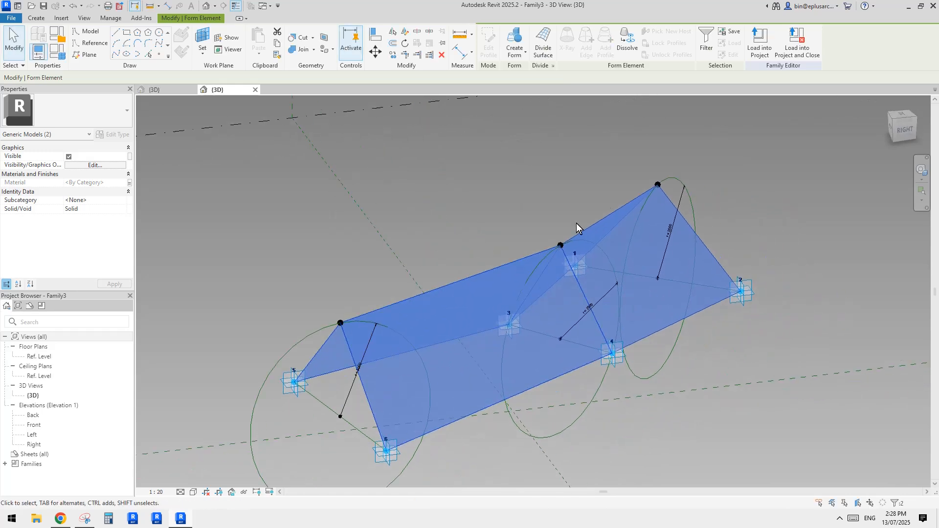
pyautogui.keyDown('shift'); pyautogui.moveTo(588, 206); pyautogui.dragTo(603, 190, button='middle'); pyautogui.keyUp('shift')
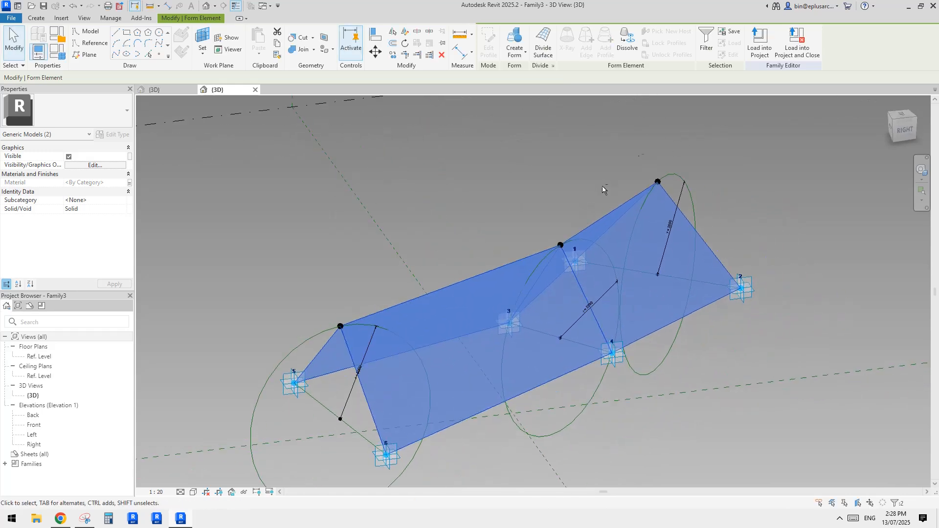
pyautogui.click(761, 46)
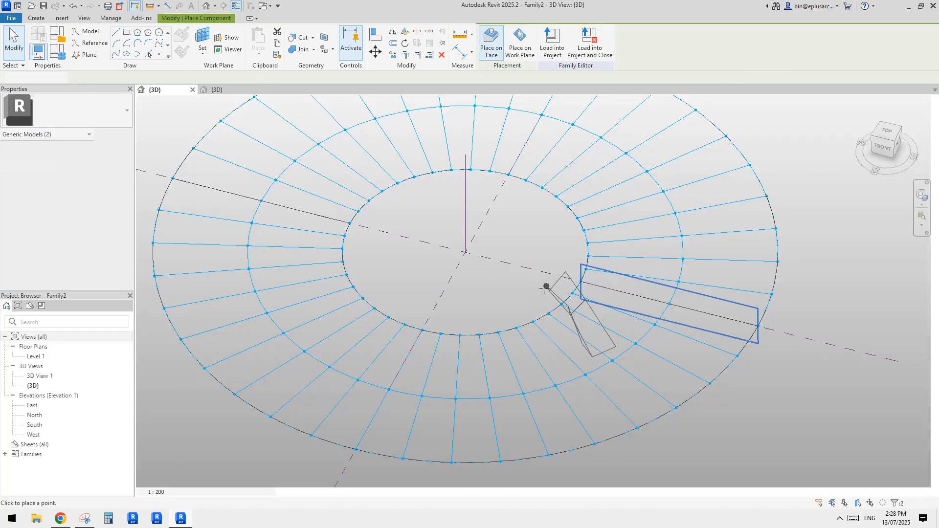
pyautogui.moveTo(518, 340); pyautogui.dragTo(583, 273, button='middle')
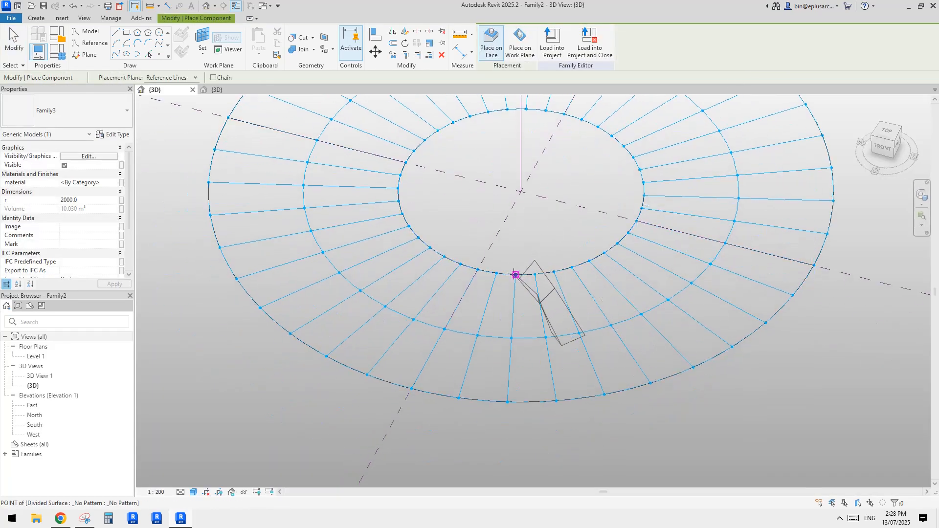
pyautogui.click(535, 274)
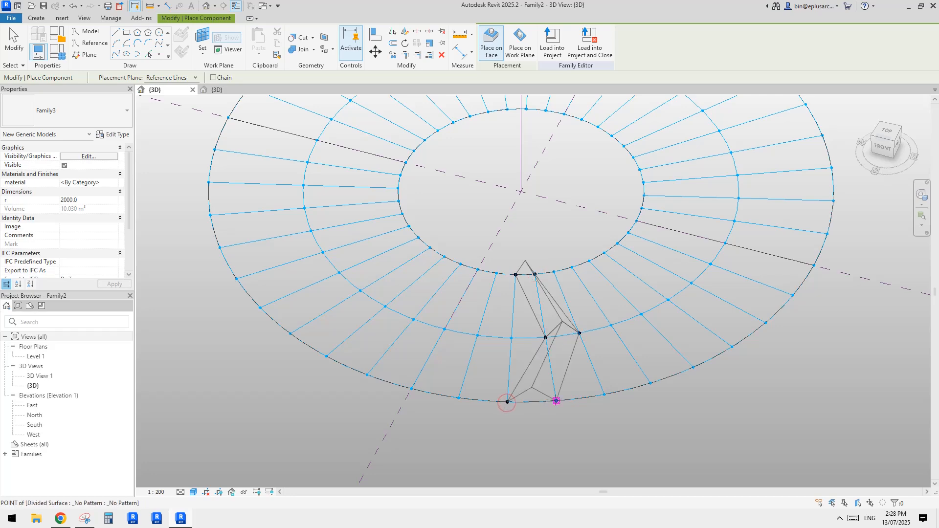
pyautogui.click(556, 401)
pyautogui.press('Escape')
# Step: Set the placed blade's radius parameter r to 3000
pyautogui.keyDown('shift'); pyautogui.moveTo(696, 368); pyautogui.dragTo(600, 319, button='middle'); pyautogui.keyUp('shift')
pyautogui.scroll(3, 600, 318)
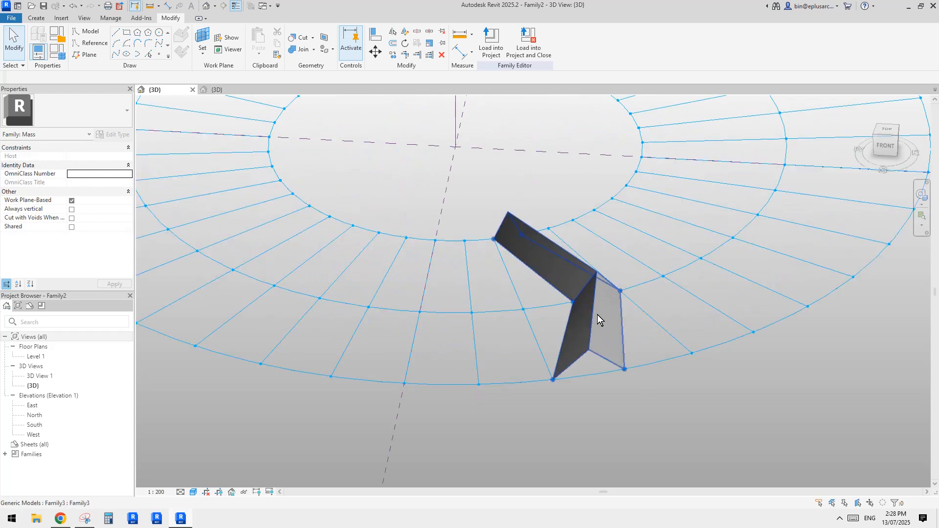
pyautogui.click(740, 365)
pyautogui.keyDown('shift'); pyautogui.moveTo(741, 365); pyautogui.dragTo(699, 334, button='middle'); pyautogui.keyUp('shift')
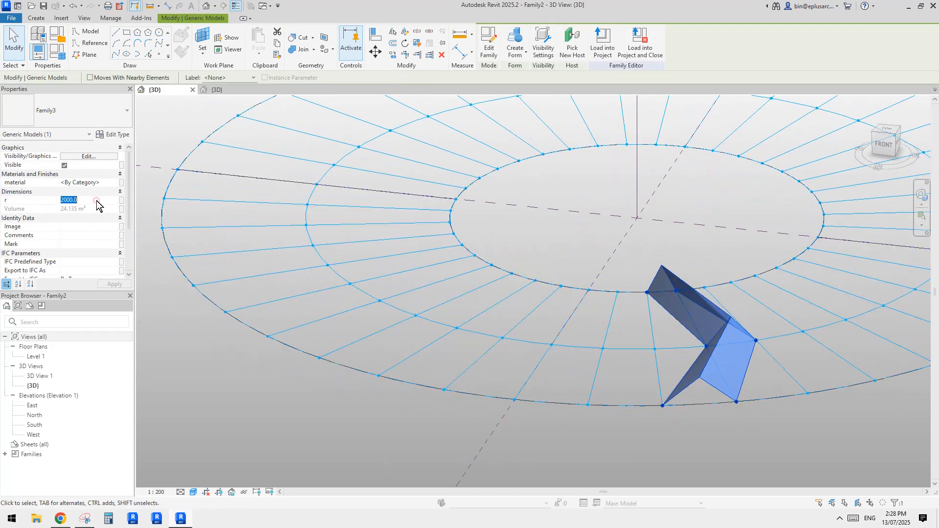
pyautogui.keyDown('shift'); pyautogui.moveTo(592, 226); pyautogui.dragTo(415, 131, button='middle'); pyautogui.keyUp('shift')
# Step: Try repeating the single blade around the divided ring and undo the repetition
pyautogui.click(430, 44)
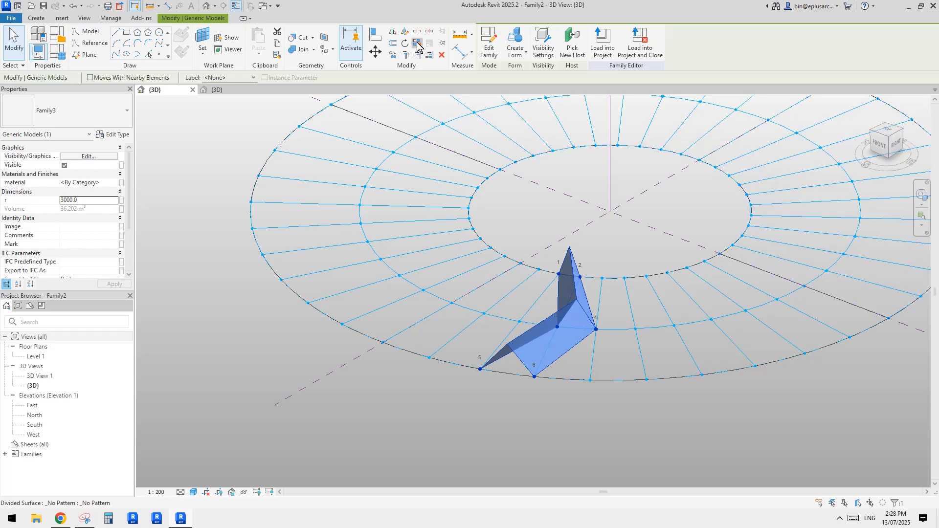
pyautogui.keyDown('shift'); pyautogui.moveTo(631, 222); pyautogui.dragTo(690, 268, button='middle'); pyautogui.keyUp('shift')
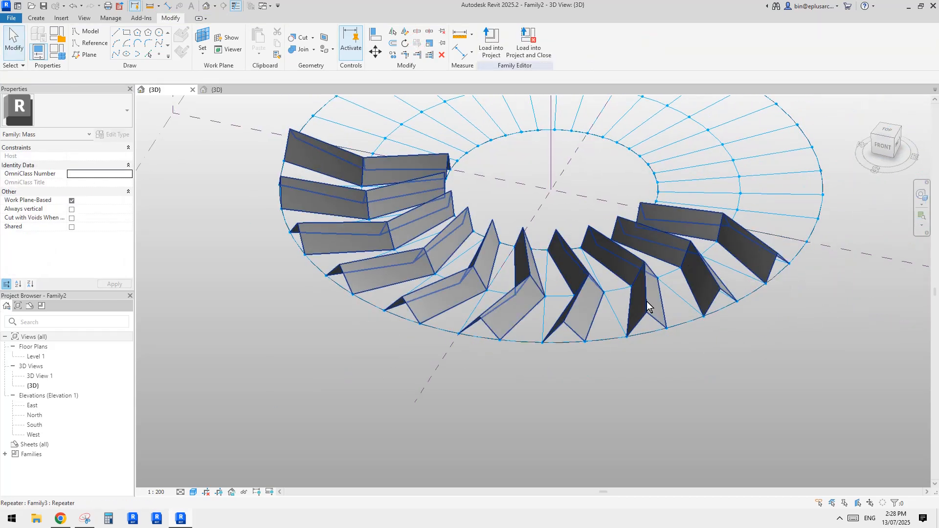
pyautogui.keyDown('shift'); pyautogui.moveTo(646, 305); pyautogui.dragTo(612, 320, button='middle'); pyautogui.keyUp('shift')
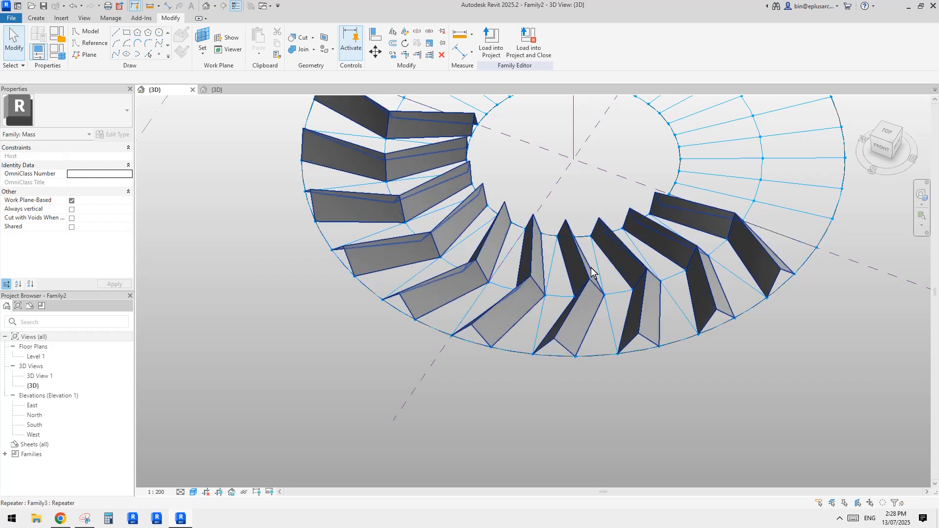
pyautogui.moveTo(621, 303); pyautogui.dragTo(553, 302, button='middle')
pyautogui.hotkey('ctrl', 'z')
# Step: Temporarily hide the placed blade to expose the division points beneath it
pyautogui.scroll(1, 620, 310)
pyautogui.click(585, 319)
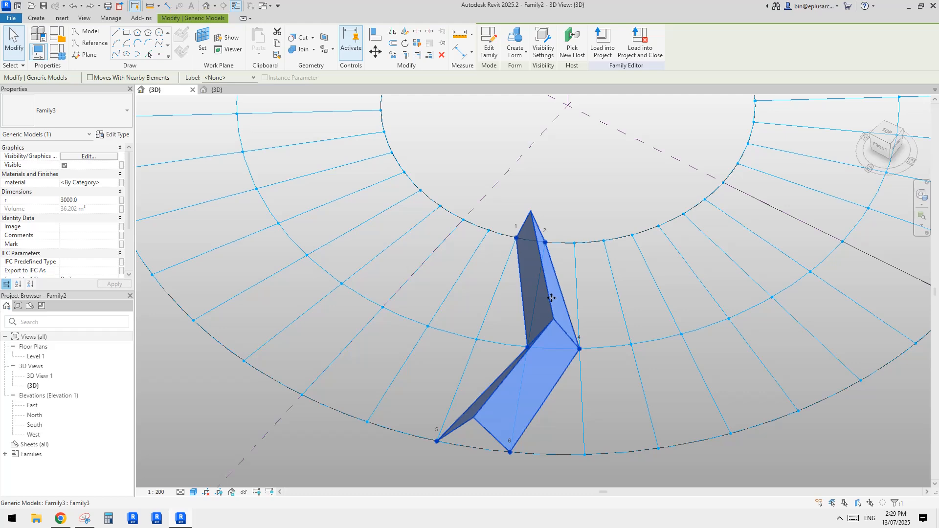
pyautogui.press('c')
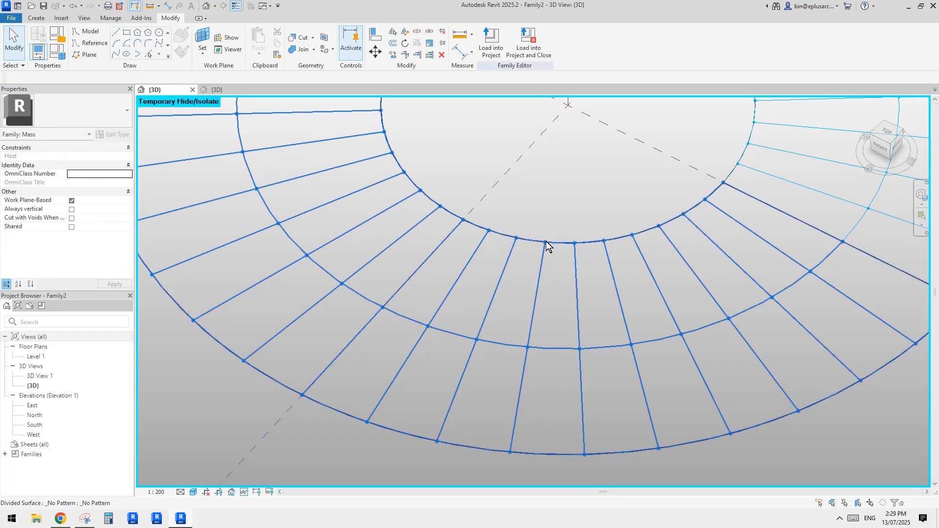
# Step: Place a second Family3 blade on the division points directly beside the hidden one, and reset the temporary hide
pyautogui.click(36, 19)
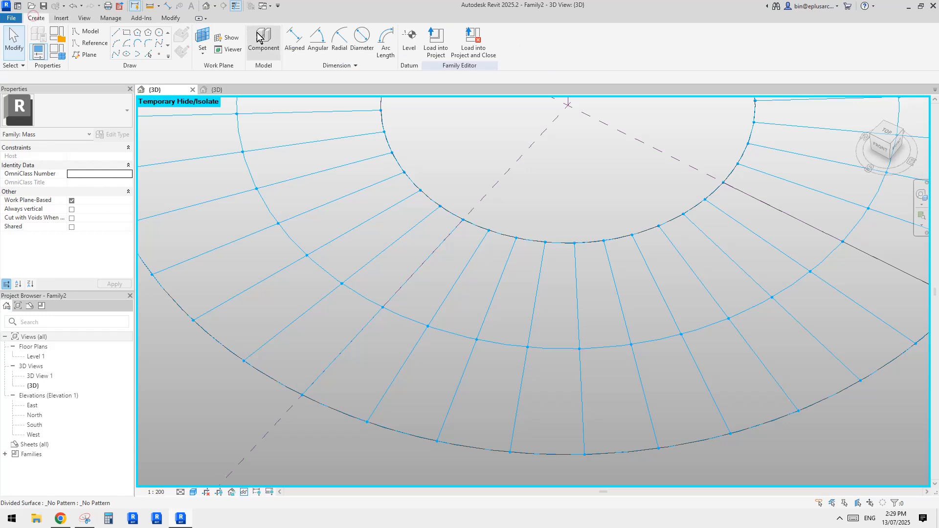
pyautogui.click(259, 37)
pyautogui.click(545, 243)
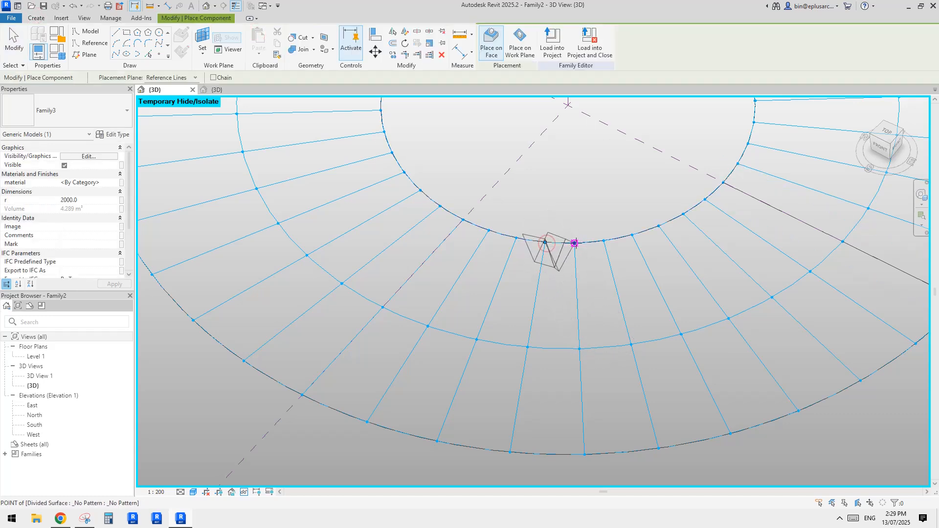
pyautogui.click(579, 348)
pyautogui.click(631, 345)
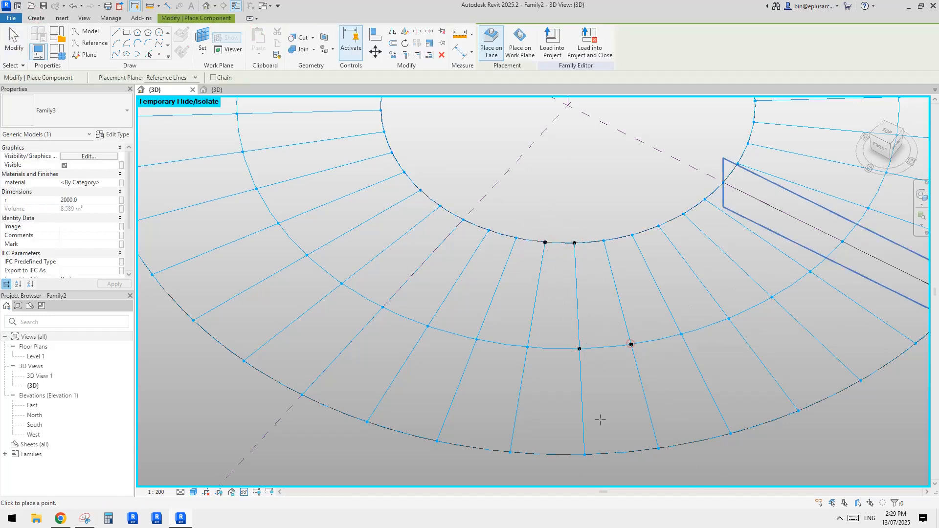
pyautogui.click(510, 453)
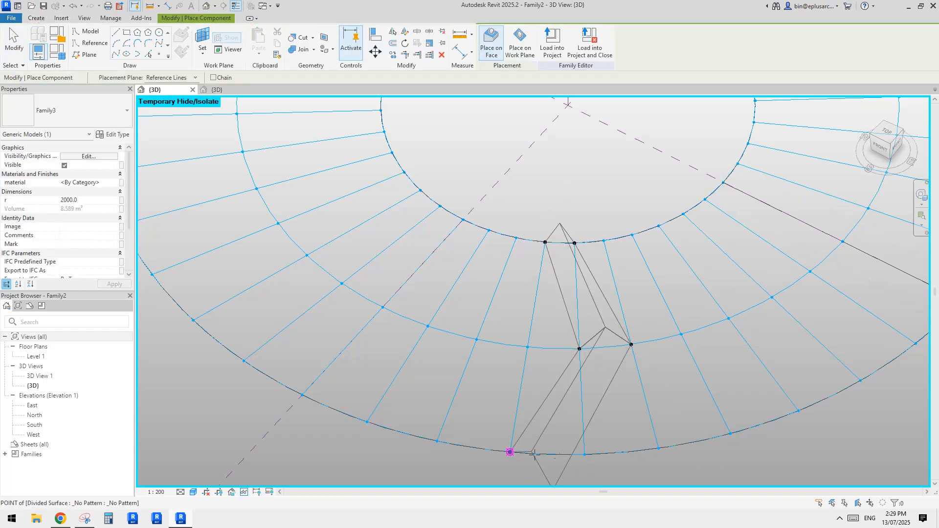
pyautogui.click(585, 454)
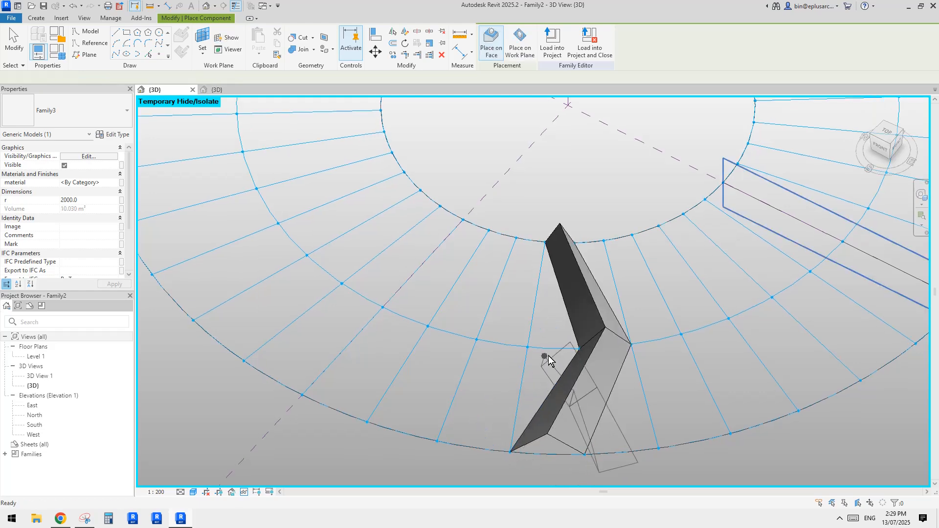
pyautogui.press('Escape')
pyautogui.press('h')
pyautogui.press('r')
# Step: Set the second blade's radius parameter r to 3000
pyautogui.scroll(-2, 562, 338)
pyautogui.keyDown('shift'); pyautogui.moveTo(582, 336); pyautogui.dragTo(557, 251, button='middle'); pyautogui.keyUp('shift')
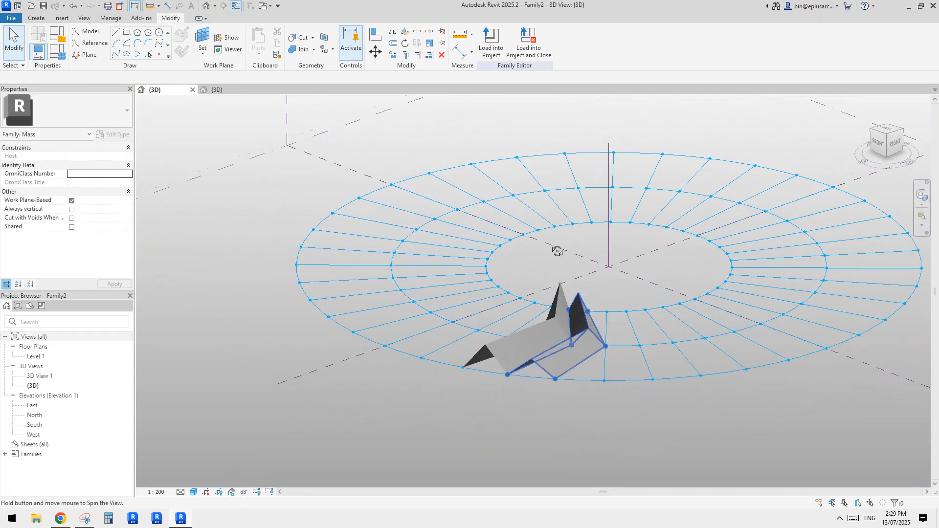
pyautogui.scroll(3, 581, 340)
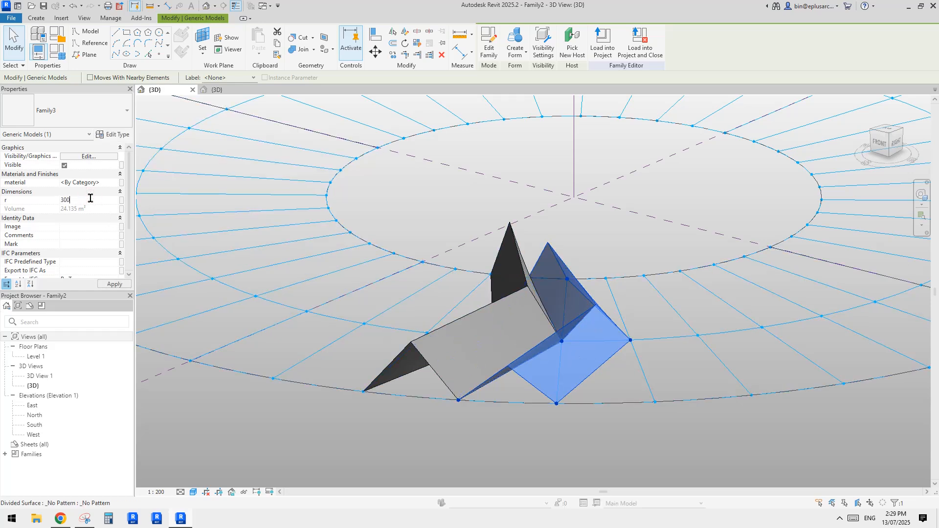
pyautogui.press('Return')
# Step: Select both adjacent blades and repeat them along the divided surface
pyautogui.moveTo(443, 307); pyautogui.dragTo(546, 327, button='middle')
pyautogui.keyDown('ctrl'); pyautogui.click(535, 327); pyautogui.keyUp('ctrl')
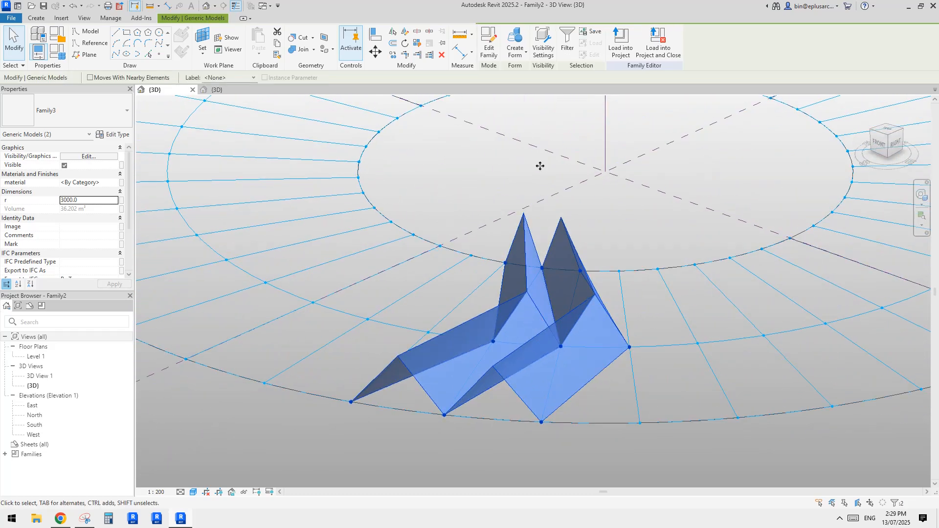
pyautogui.click(416, 43)
pyautogui.scroll(-3, 632, 230)
pyautogui.keyDown('shift'); pyautogui.moveTo(632, 232); pyautogui.dragTo(690, 352, button='middle'); pyautogui.keyUp('shift')
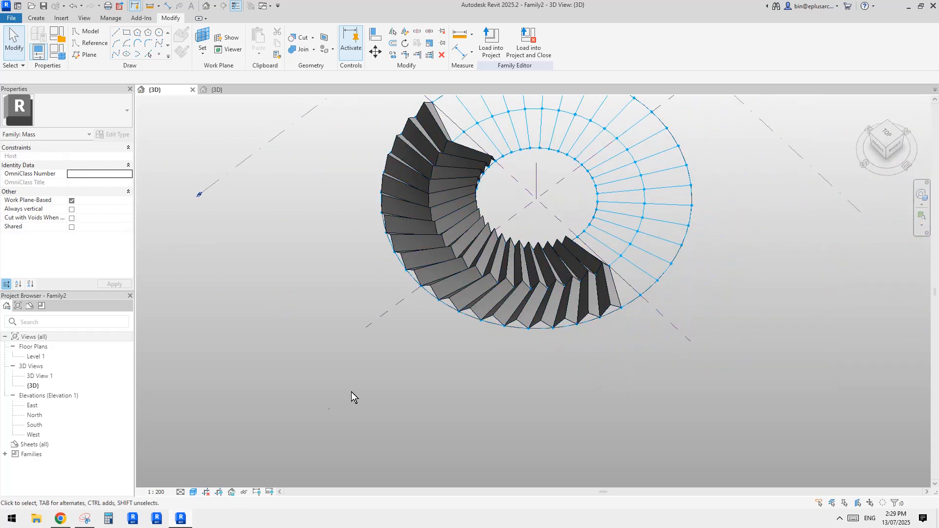
# Step: Switch to Snipping Tool to compare the repeated blades with the annotated reference image, and return to the Revit model
pyautogui.click(84, 518)
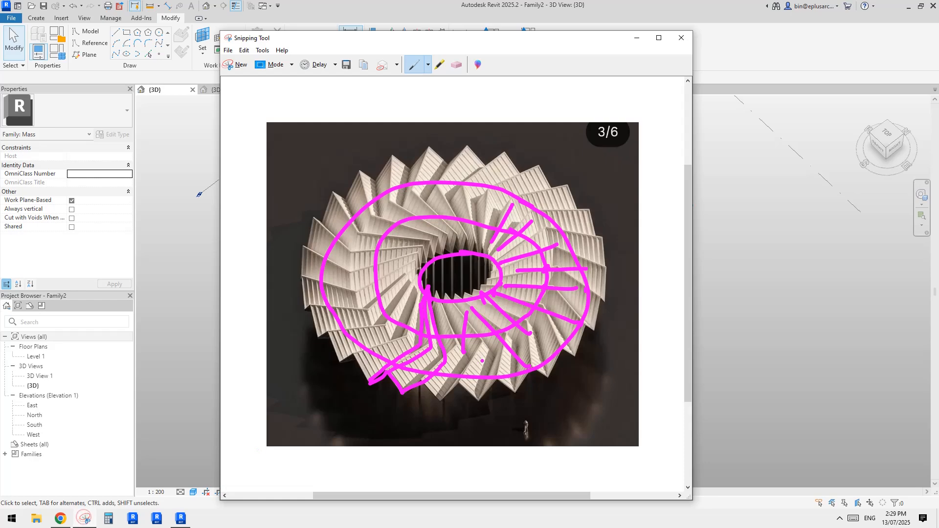
pyautogui.click(736, 348)
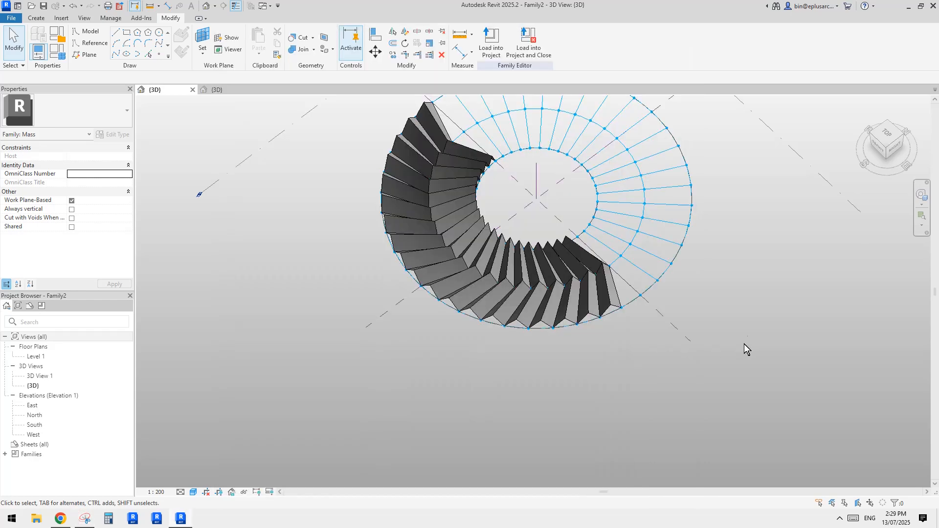
pyautogui.scroll(6, 744, 348)
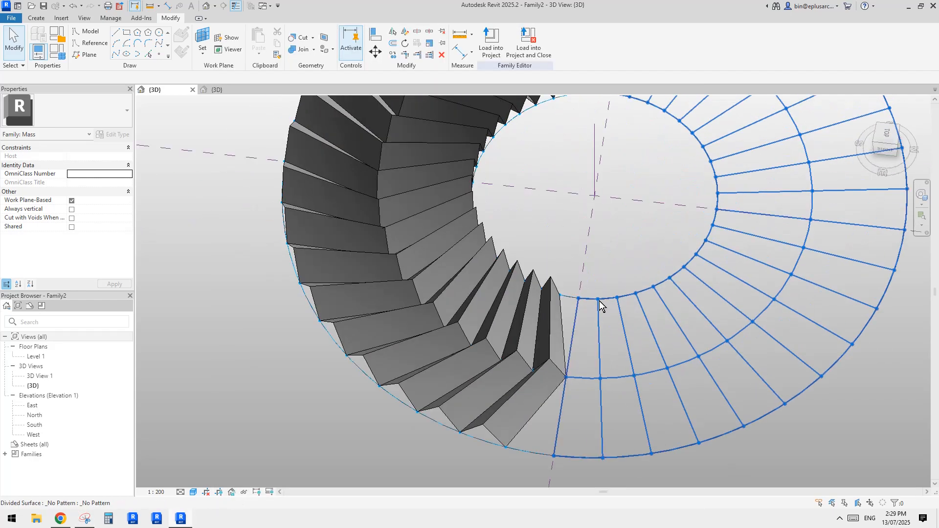
# Step: Place another Family3 blade across the inner, middle and outer division points of the ring's empty half
pyautogui.moveTo(608, 304); pyautogui.dragTo(550, 289, button='middle')
pyautogui.click(34, 18)
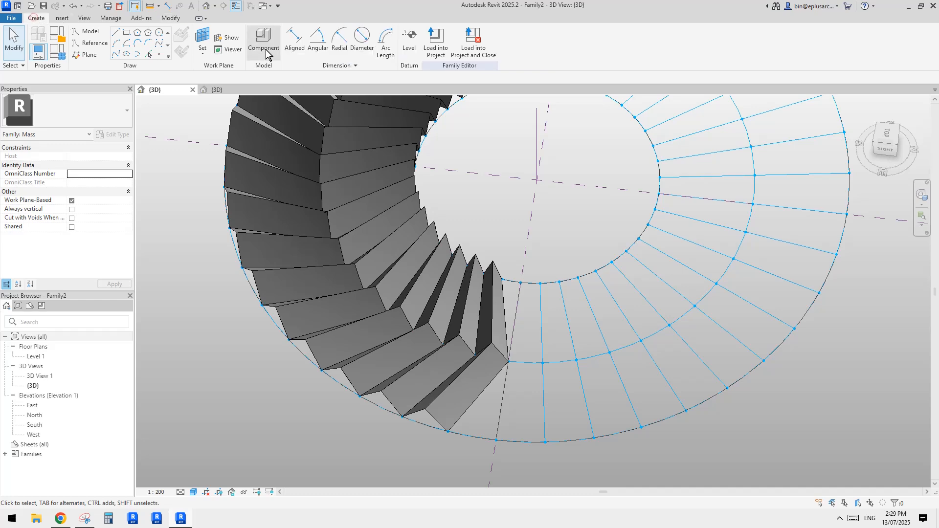
pyautogui.click(263, 41)
pyautogui.moveTo(648, 274); pyautogui.dragTo(608, 262, button='middle')
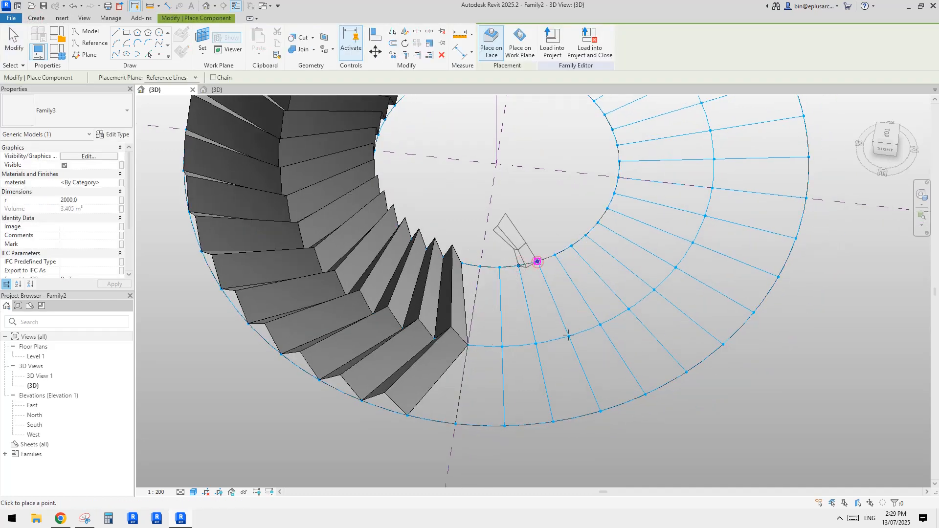
pyautogui.click(538, 262)
pyautogui.click(600, 324)
pyautogui.click(628, 309)
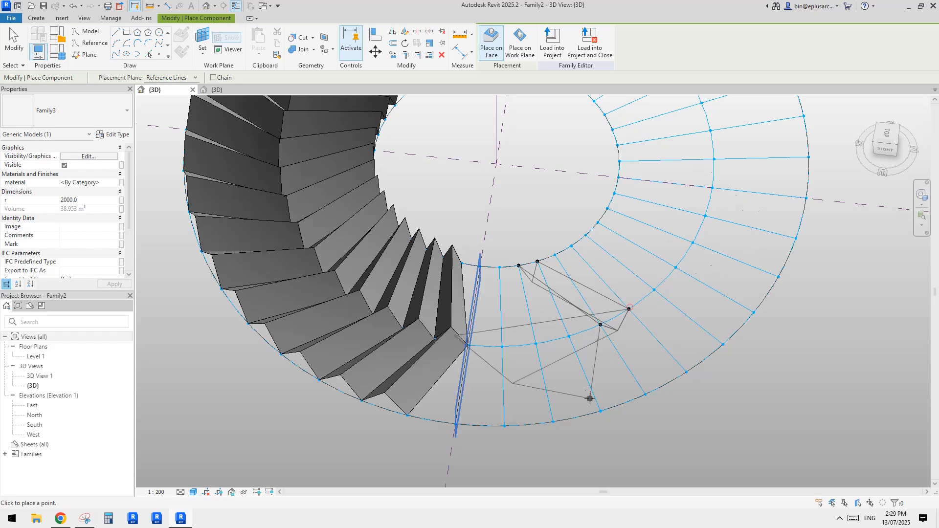
pyautogui.click(553, 421)
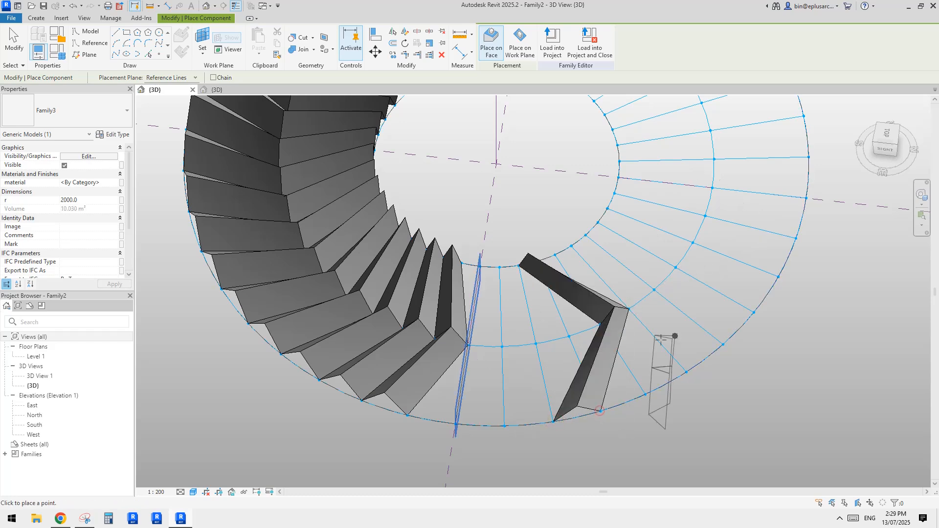
# Step: Place a second Family3 blade beside the first, across the neighbouring inner, middle and outer division points of the empty half
pyautogui.keyDown('shift'); pyautogui.moveTo(553, 422); pyautogui.dragTo(535, 264, button='middle'); pyautogui.keyUp('shift')
pyautogui.scroll(2, 530, 254)
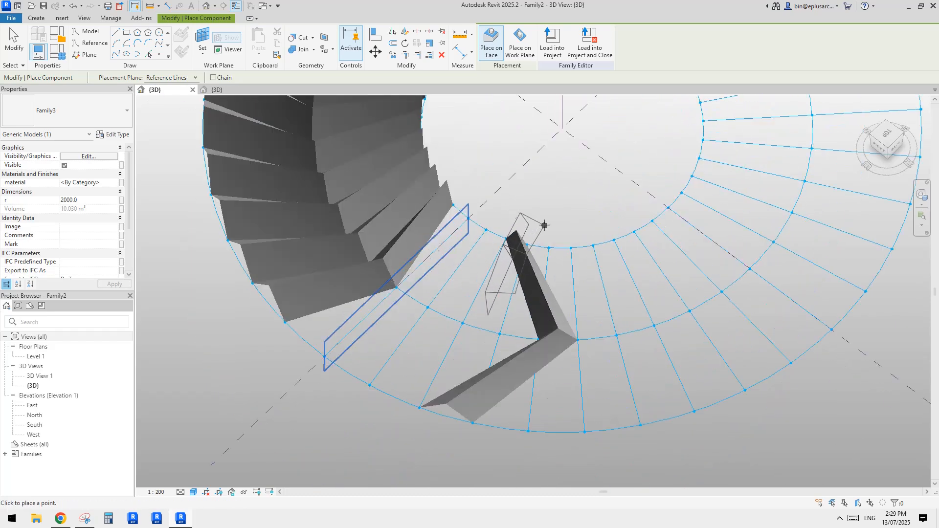
pyautogui.click(527, 244)
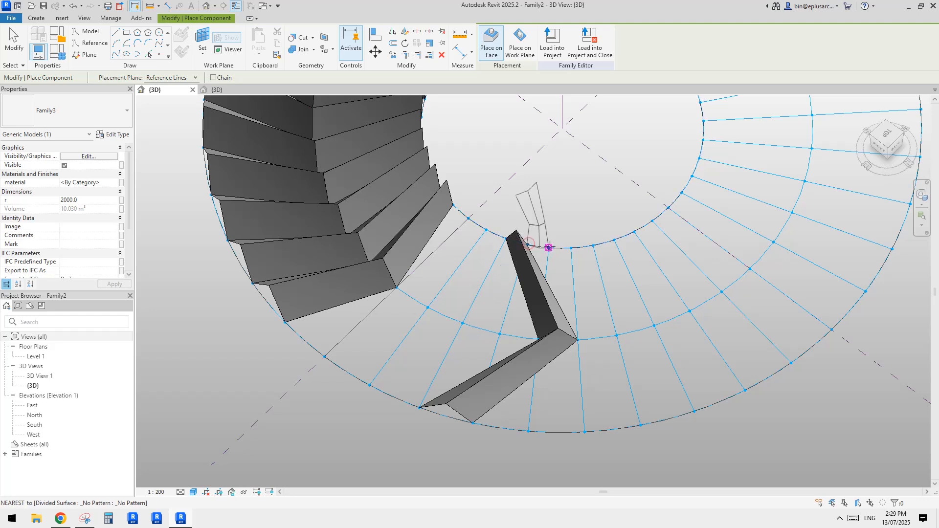
pyautogui.click(617, 336)
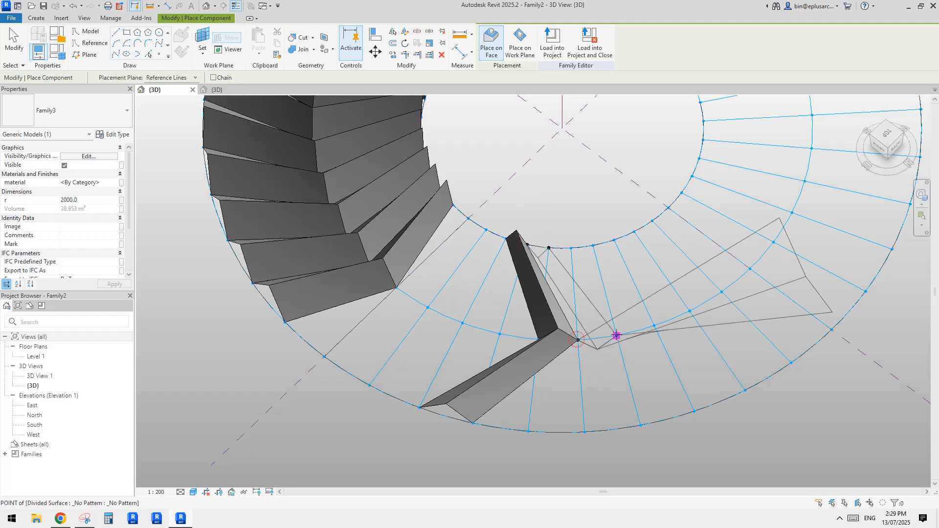
pyautogui.click(530, 431)
pyautogui.press('Escape')
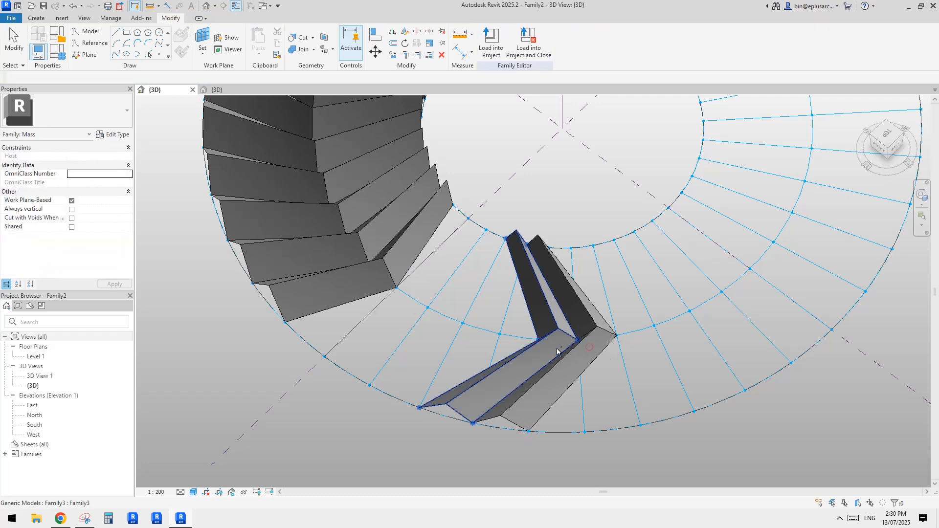
# Step: Select the two adjacent blades, edit their r parameter and repeat them along the divided surface
pyautogui.click(566, 355)
pyautogui.keyDown('ctrl'); pyautogui.click(546, 350); pyautogui.keyUp('ctrl')
pyautogui.click(90, 201)
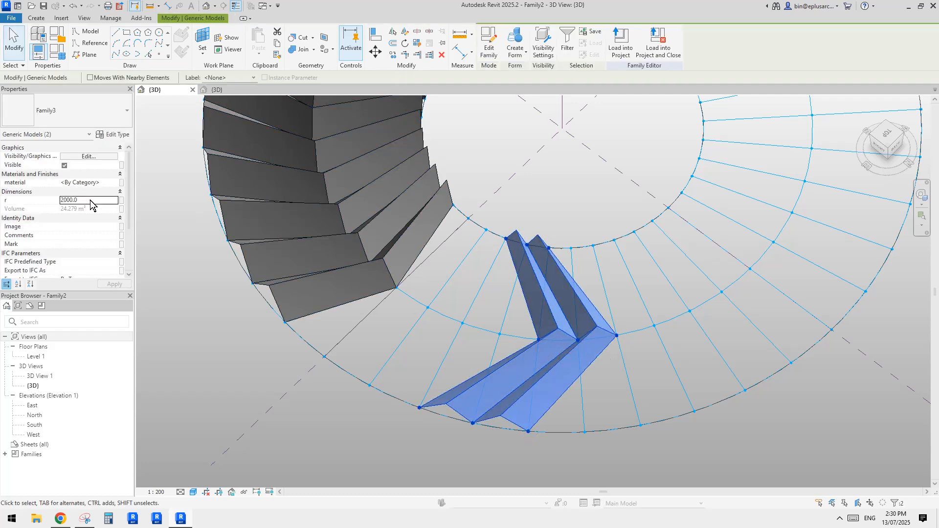
pyautogui.keyDown('shift'); pyautogui.moveTo(474, 241); pyautogui.dragTo(562, 253, button='middle'); pyautogui.keyUp('shift')
pyautogui.press('Escape')
pyautogui.keyDown('shift'); pyautogui.moveTo(539, 157); pyautogui.dragTo(635, 323, button='middle'); pyautogui.keyUp('shift')
pyautogui.keyDown('shift'); pyautogui.moveTo(635, 322); pyautogui.dragTo(510, 280, button='middle'); pyautogui.keyUp('shift')
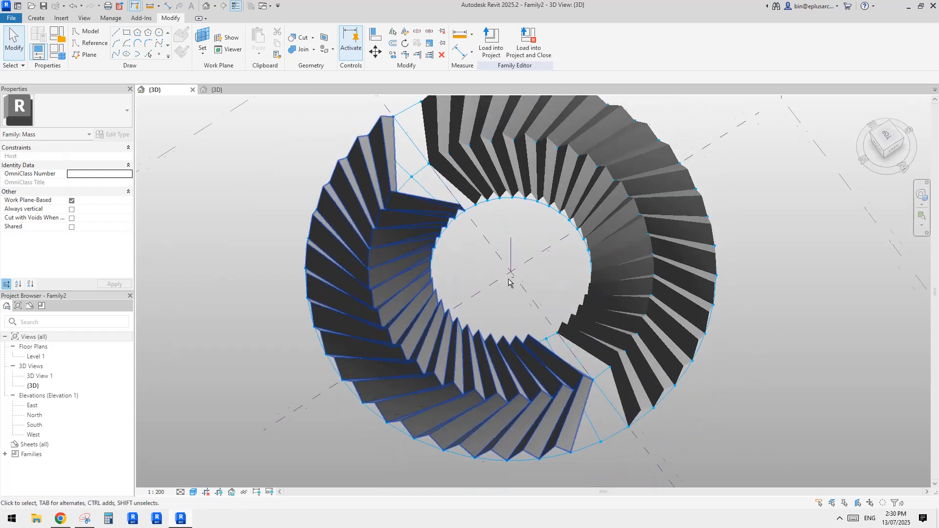
# Step: Delete the newly repeated set of blades from its half of the ring
pyautogui.scroll(3, 544, 342)
pyautogui.scroll(-5, 551, 345)
pyautogui.moveTo(551, 359); pyautogui.dragTo(579, 307, button='middle')
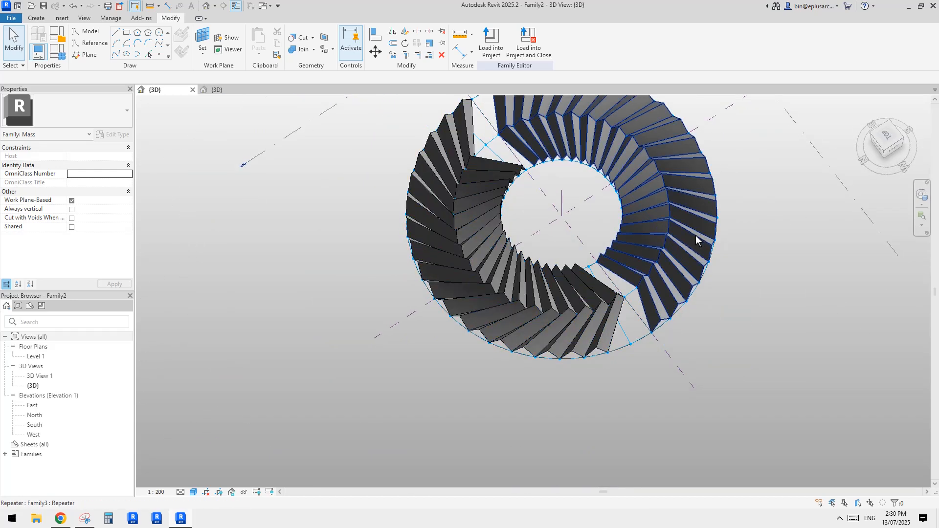
pyautogui.moveTo(580, 301)
pyautogui.keyDown('shift'); pyautogui.mouseDown(button='middle')
pyautogui.moveTo(726, 260)
pyautogui.moveTo(589, 303)
pyautogui.mouseUp(button='middle'); pyautogui.keyUp('shift')
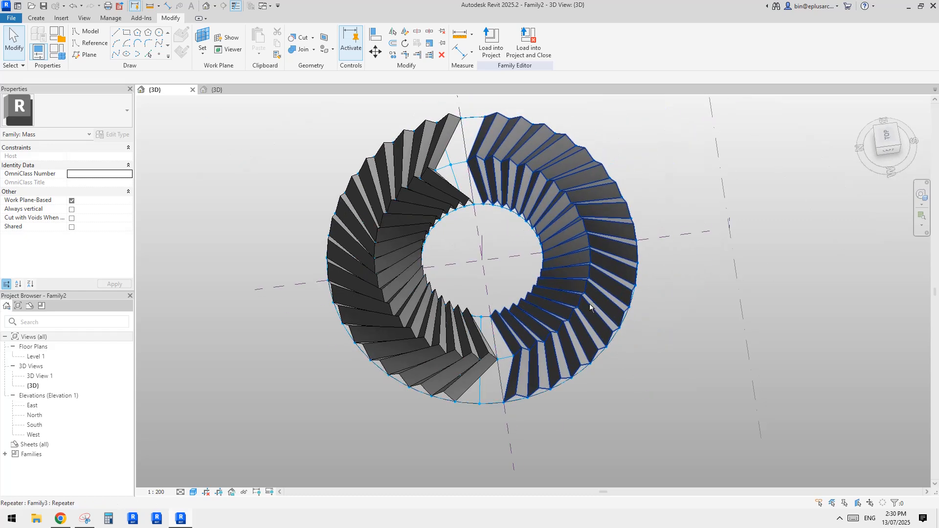
pyautogui.click(577, 308)
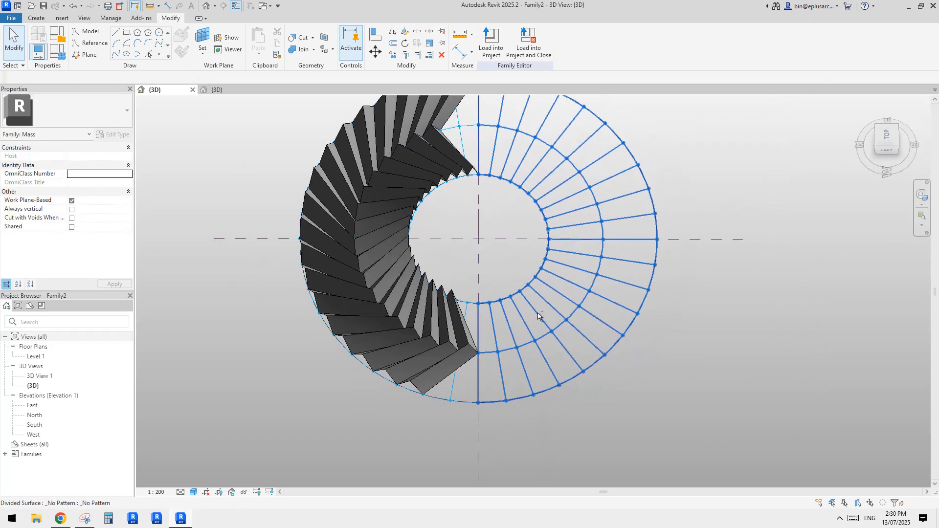
pyautogui.keyDown('shift'); pyautogui.moveTo(539, 317); pyautogui.dragTo(486, 342, button='middle'); pyautogui.keyUp('shift')
pyautogui.scroll(4, 486, 342)
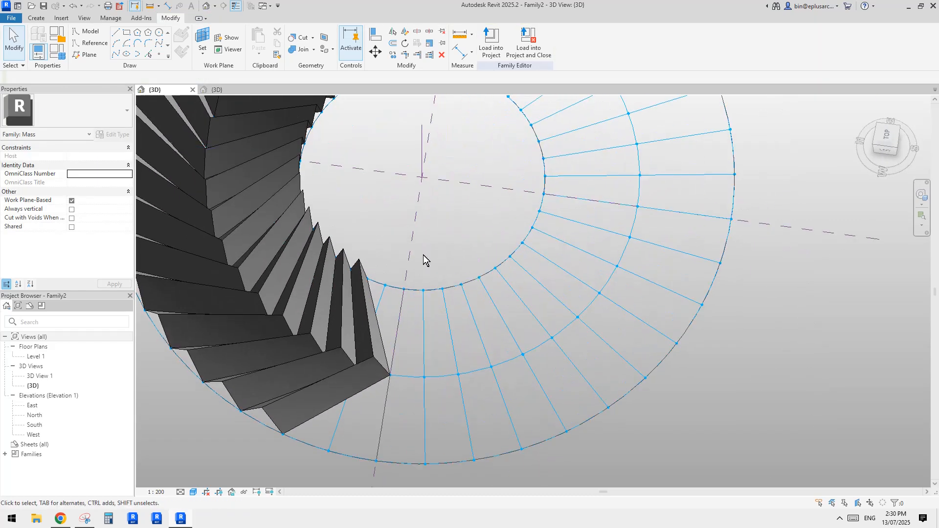
# Step: Place a Family3 blade on the cleared half across adjacent inner and outer division points, with its middle points shifted two divisions along
pyautogui.click(39, 18)
pyautogui.click(264, 40)
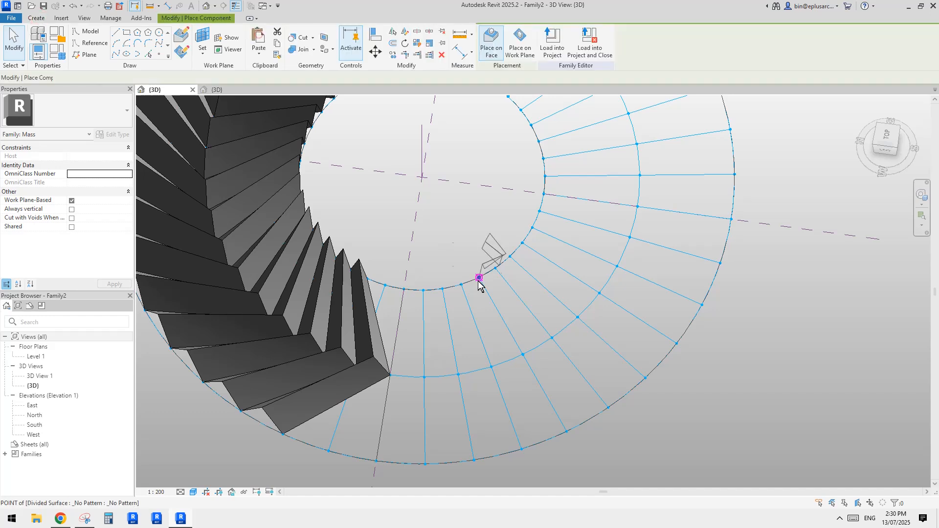
pyautogui.click(523, 354)
pyautogui.click(474, 464)
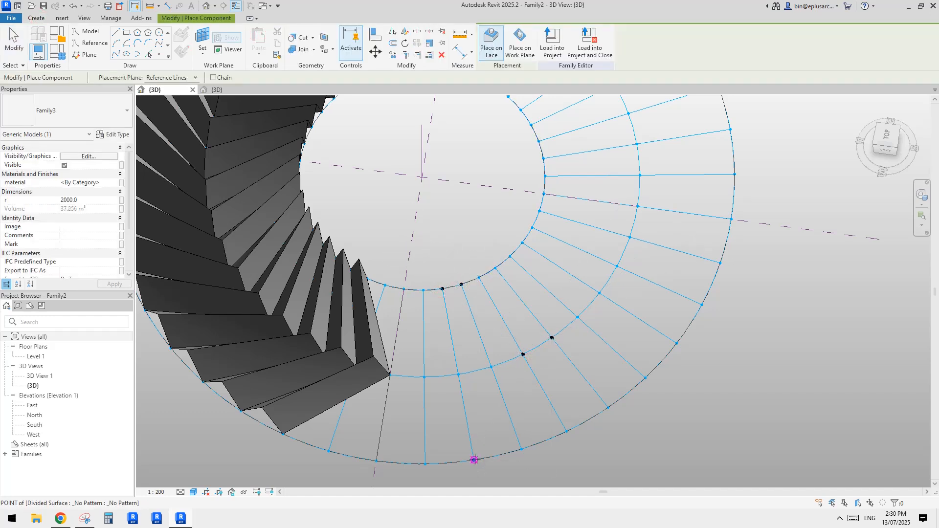
pyautogui.click(521, 448)
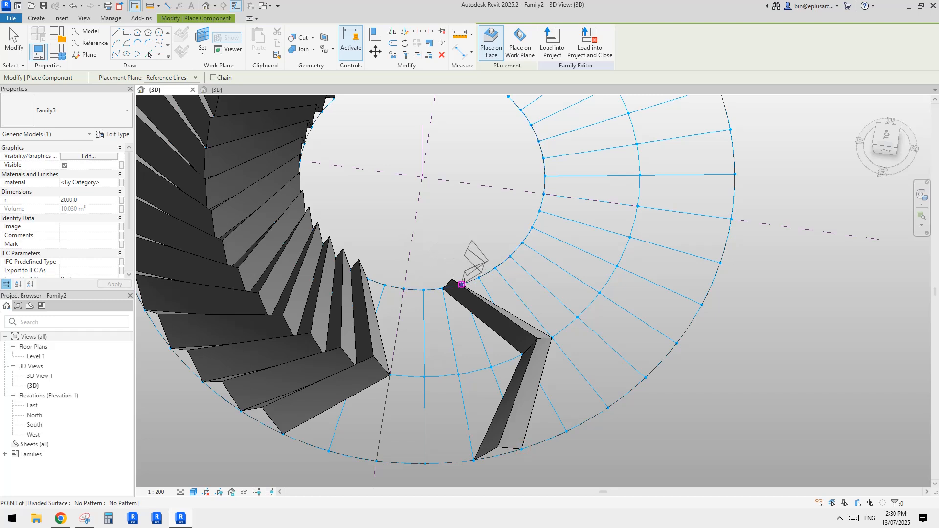
# Step: Place a second Family3 blade directly beside it, one division further along the inner, middle and outer points
pyautogui.click(551, 338)
pyautogui.click(577, 317)
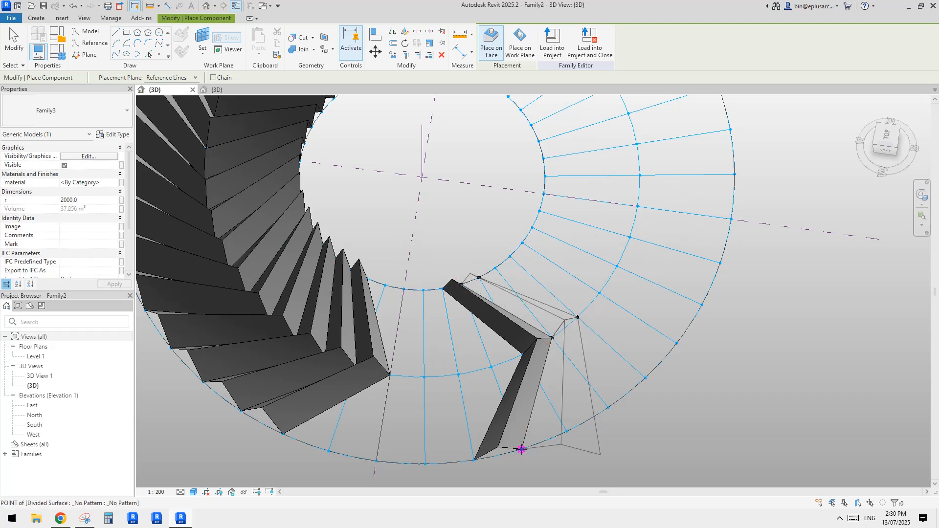
pyautogui.press('Escape')
pyautogui.press('Escape')
# Step: Set the r parameter of both new blades to 4000 and repeat them along the divided surface
pyautogui.click(533, 354)
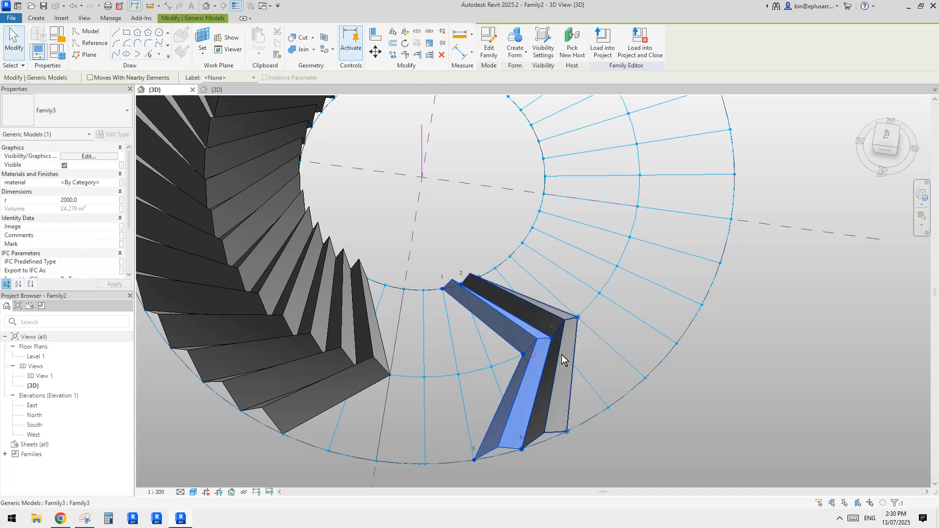
pyautogui.keyDown('ctrl'); pyautogui.click(562, 354); pyautogui.keyUp('ctrl')
pyautogui.click(92, 201)
pyautogui.write('4000')
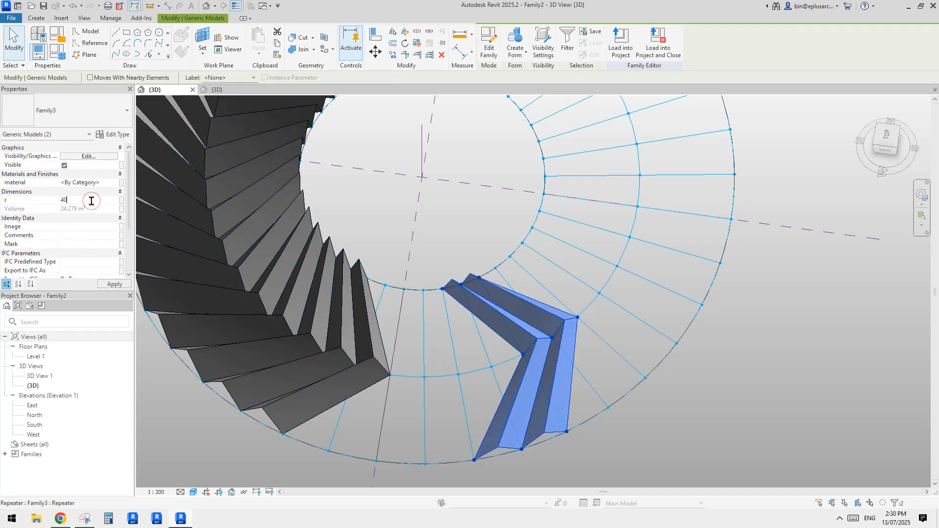
pyautogui.keyDown('shift'); pyautogui.moveTo(365, 331); pyautogui.dragTo(326, 281, button='middle'); pyautogui.keyUp('shift')
pyautogui.click(418, 45)
pyautogui.keyDown('shift'); pyautogui.moveTo(411, 245); pyautogui.dragTo(376, 374, button='middle'); pyautogui.keyUp('shift')
pyautogui.scroll(1, 415, 293)
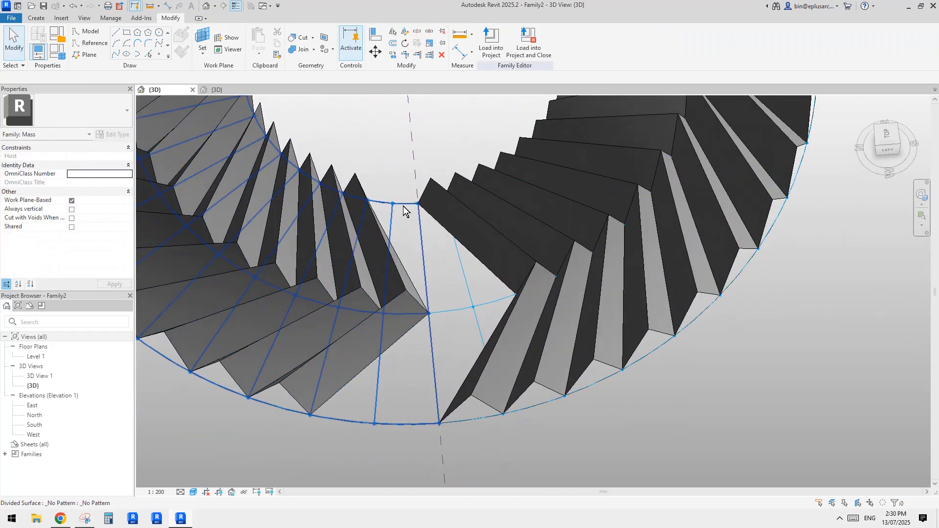
pyautogui.moveTo(404, 207); pyautogui.dragTo(416, 225, button='middle')
pyautogui.click(37, 19)
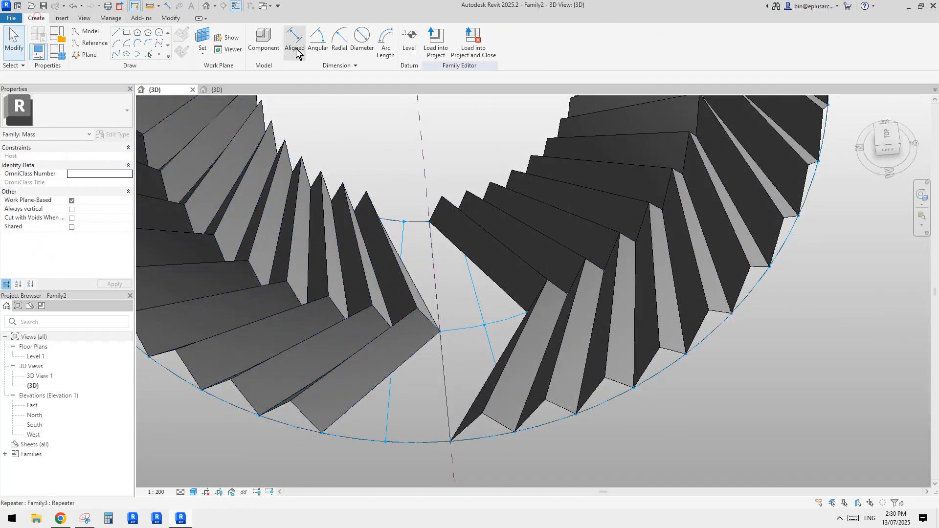
pyautogui.click(295, 43)
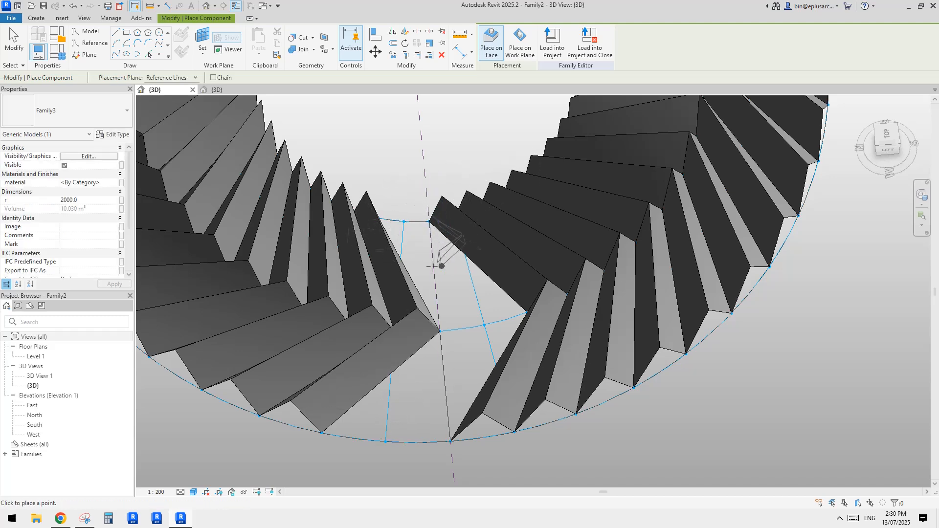
pyautogui.press('Escape')
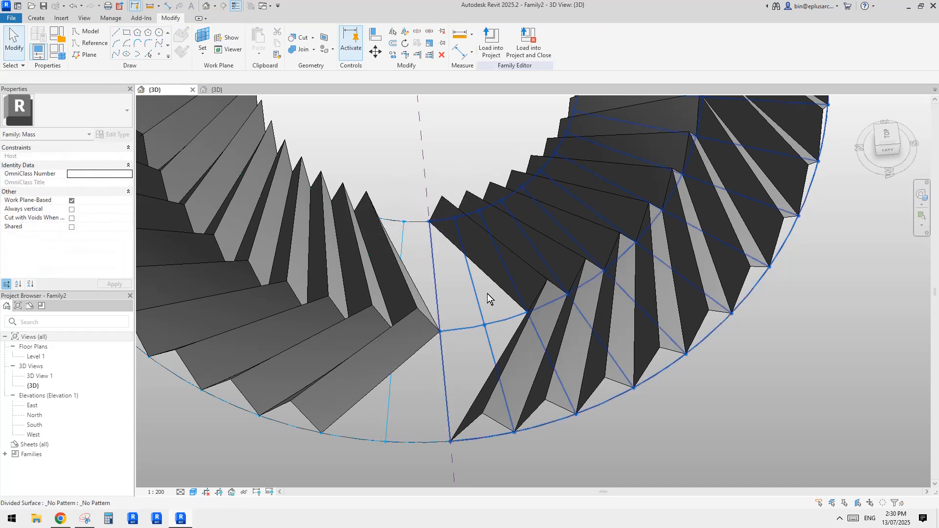
# Step: Inspect the grid properties of the divided surfaces on both sides of the gap between the two blade sets
pyautogui.click(467, 292)
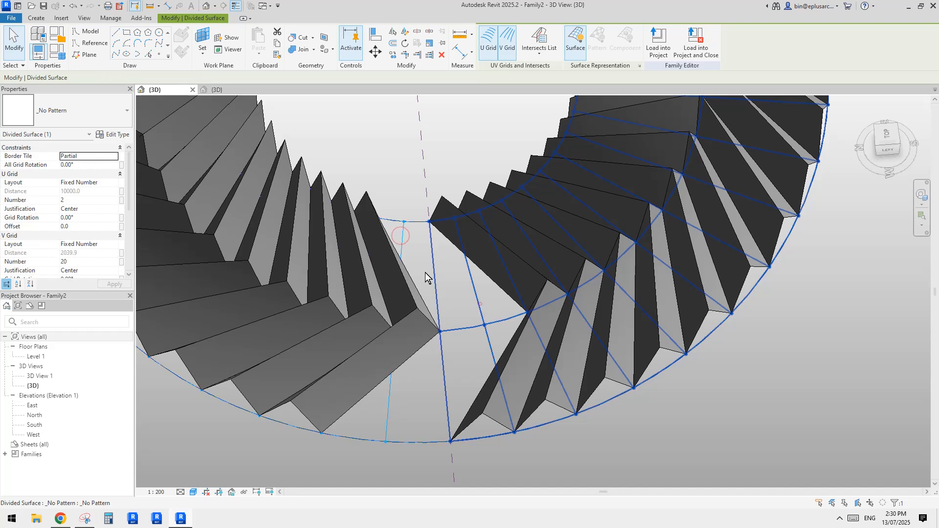
pyautogui.click(398, 235)
pyautogui.click(483, 300)
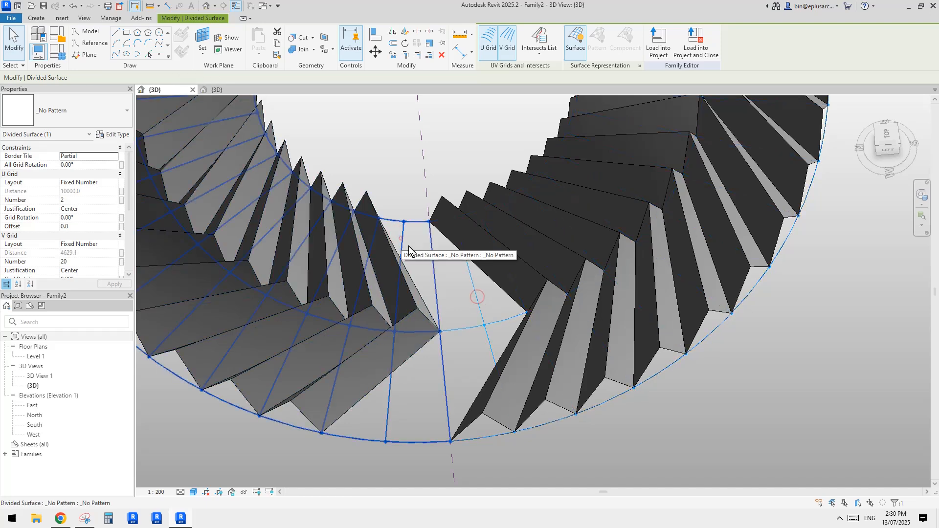
# Step: Place a Family3 blade in the gap between the two halves, bridging the inner, middle and outer points of both divided surfaces
pyautogui.click(36, 18)
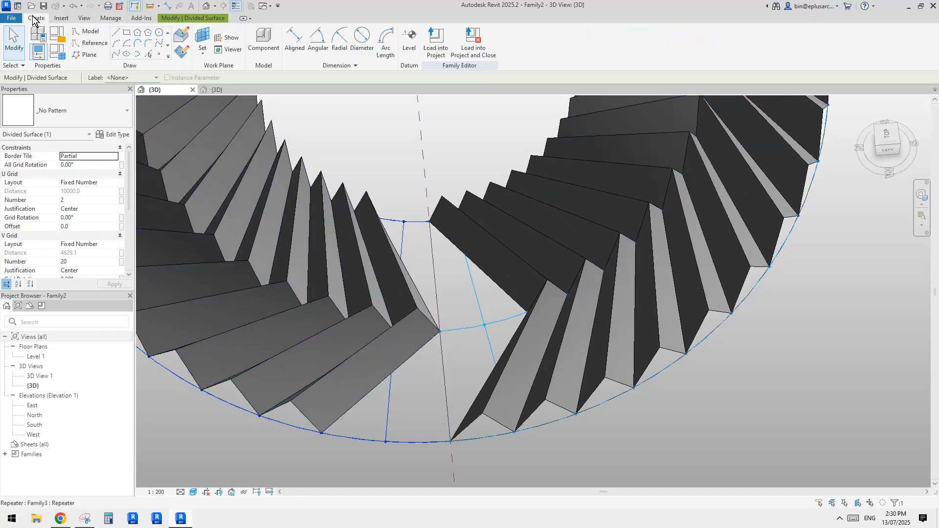
pyautogui.click(260, 42)
pyautogui.click(403, 222)
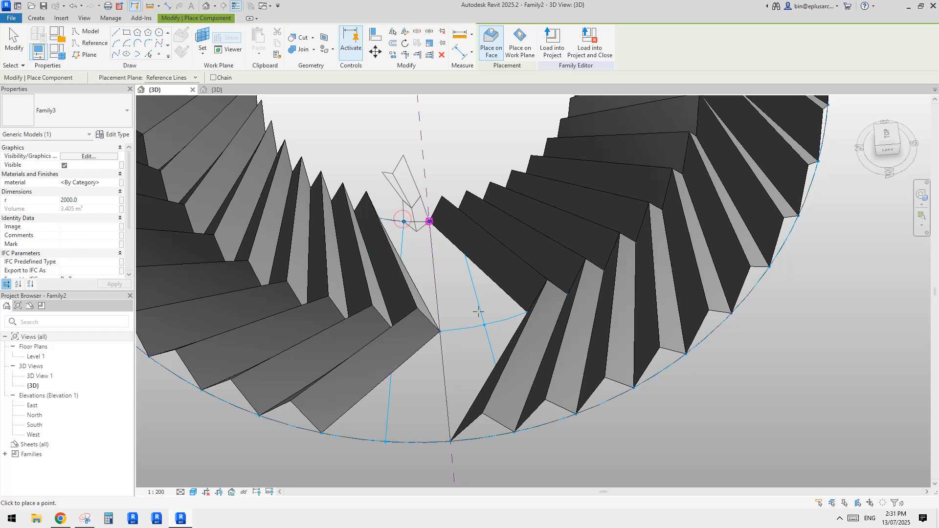
pyautogui.click(484, 324)
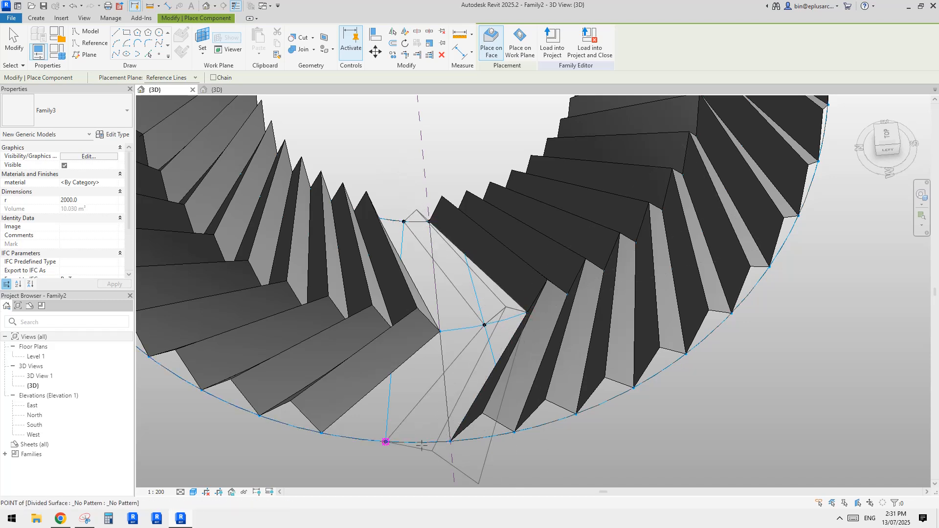
pyautogui.click(386, 442)
pyautogui.click(450, 434)
# Step: Place another Family3 blade in the remaining gap beside it, closing this side of the ring between the two repeated sets
pyautogui.keyDown('shift'); pyautogui.moveTo(442, 274); pyautogui.dragTo(410, 251, button='middle'); pyautogui.keyUp('shift')
pyautogui.click(416, 174)
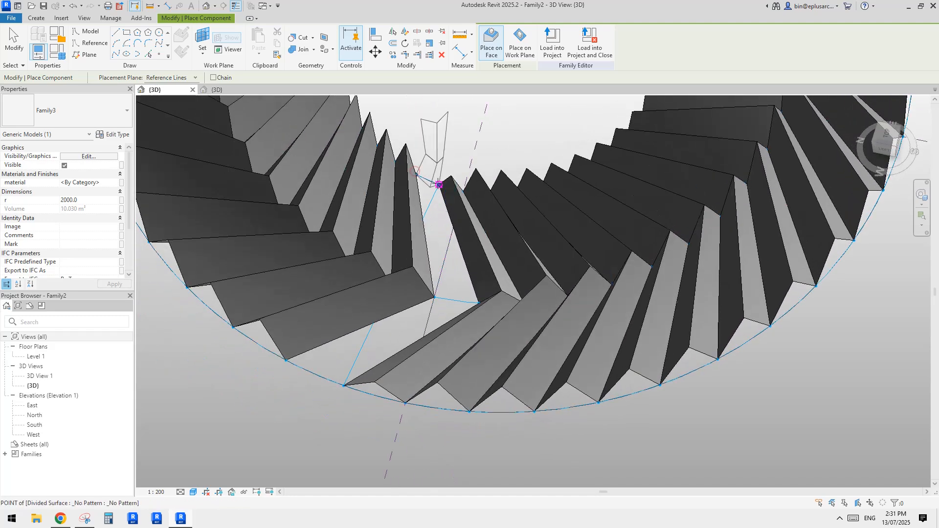
pyautogui.click(433, 297)
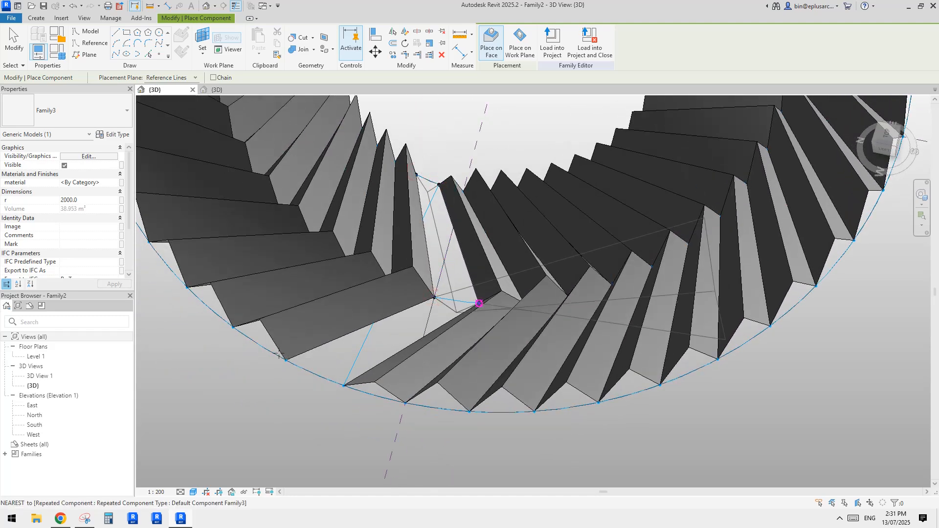
pyautogui.click(286, 361)
pyautogui.click(344, 386)
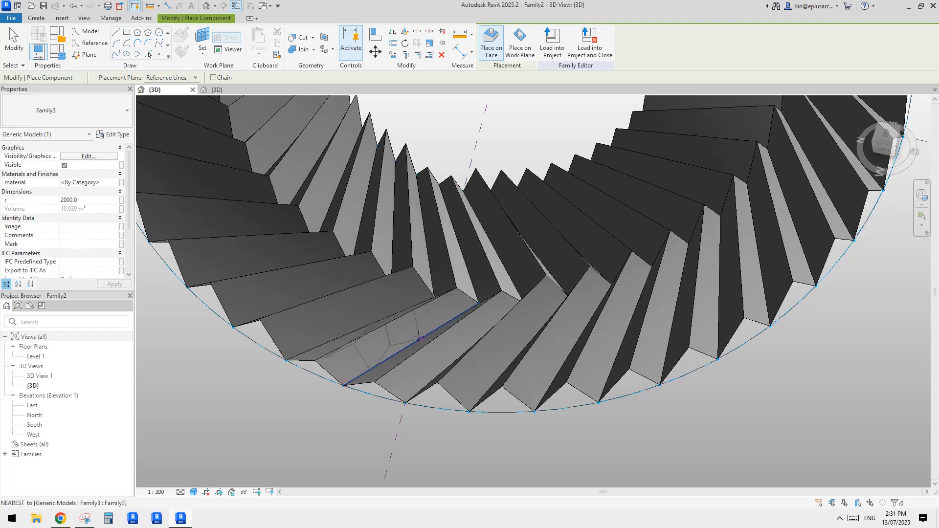
pyautogui.press('Escape')
# Step: Try to match the type of the gap-filling blades with the adjacent repeated blade
pyautogui.click(476, 322)
pyautogui.keyDown('shift'); pyautogui.moveTo(447, 343); pyautogui.dragTo(478, 225, button='middle'); pyautogui.keyUp('shift')
pyautogui.press('Escape')
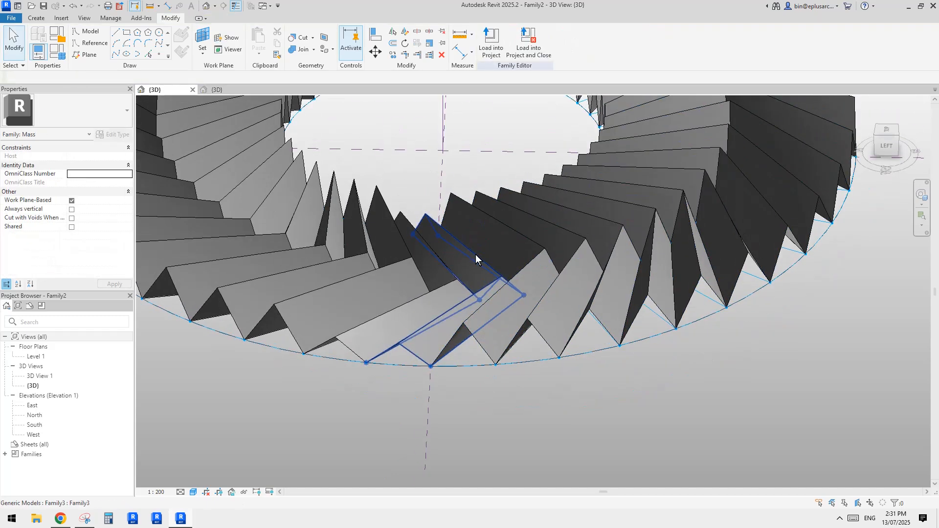
pyautogui.press('m')
pyautogui.press('a')
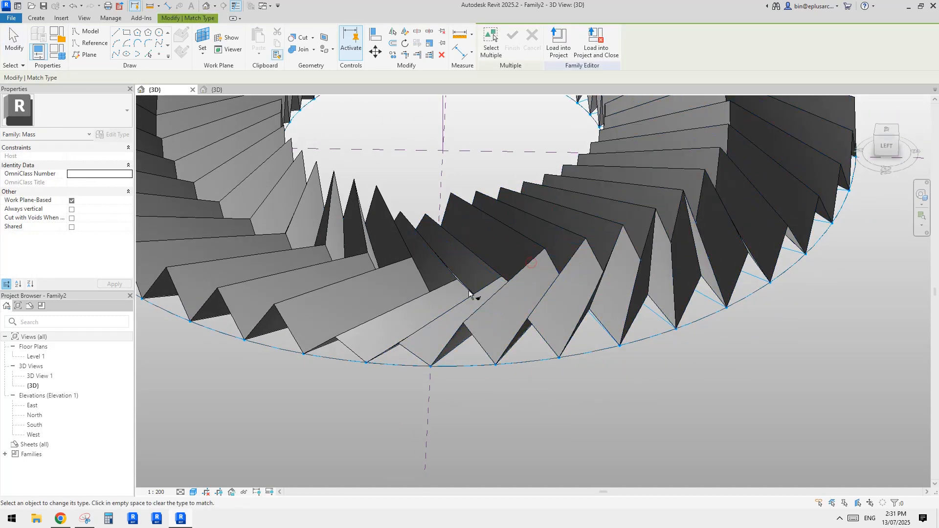
pyautogui.click(507, 270)
pyautogui.click(531, 273)
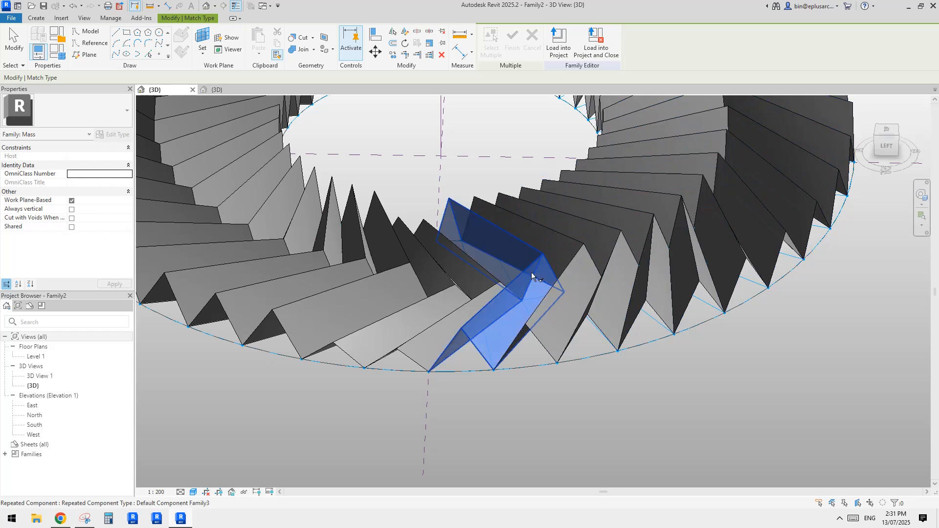
# Step: Select both gap-filling blades and set their r parameter to match the adjacent repeated blades
pyautogui.click(446, 316)
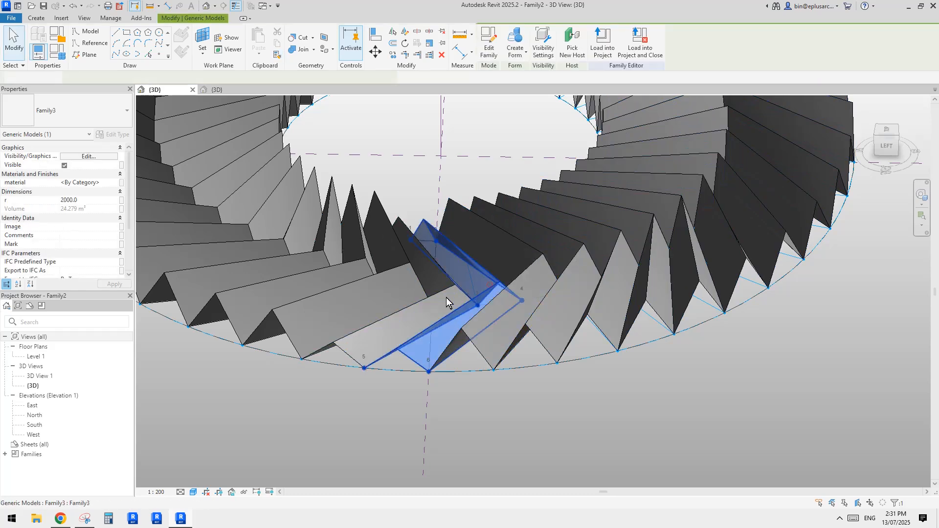
pyautogui.click(93, 200)
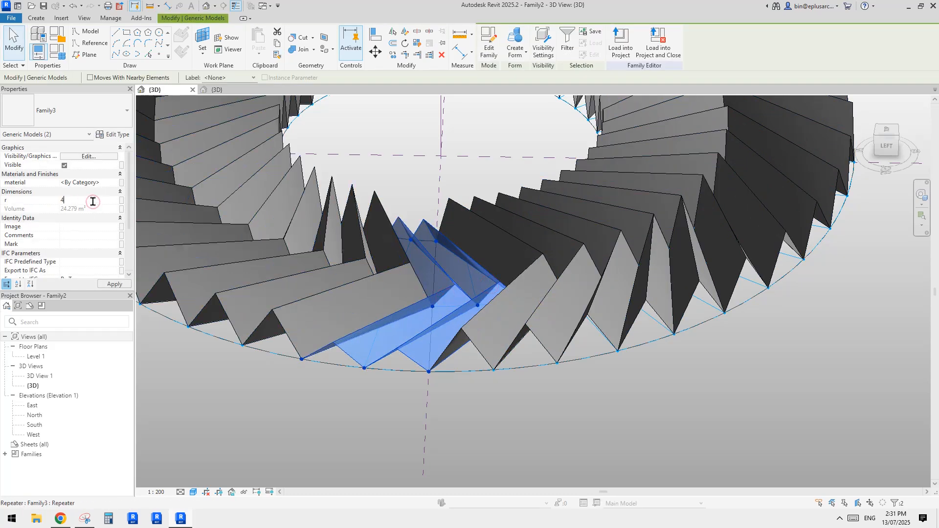
pyautogui.press('Escape')
# Step: Check the Family3 blade family and switch to Snipping Tool to compare the ring with the annotated reference image
pyautogui.scroll(-3, 462, 264)
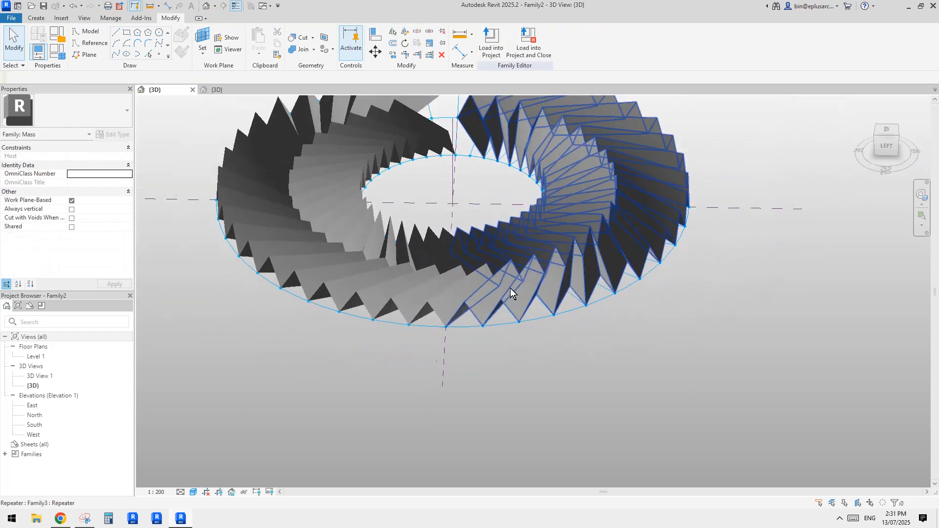
pyautogui.keyDown('shift'); pyautogui.moveTo(509, 290); pyautogui.dragTo(472, 347, button='middle'); pyautogui.keyUp('shift')
pyautogui.click(220, 88)
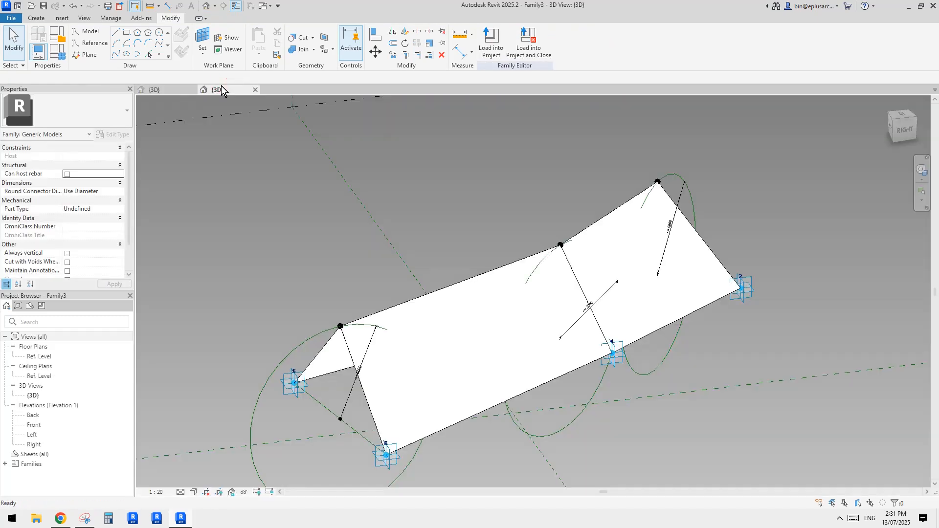
pyautogui.click(167, 90)
pyautogui.click(86, 514)
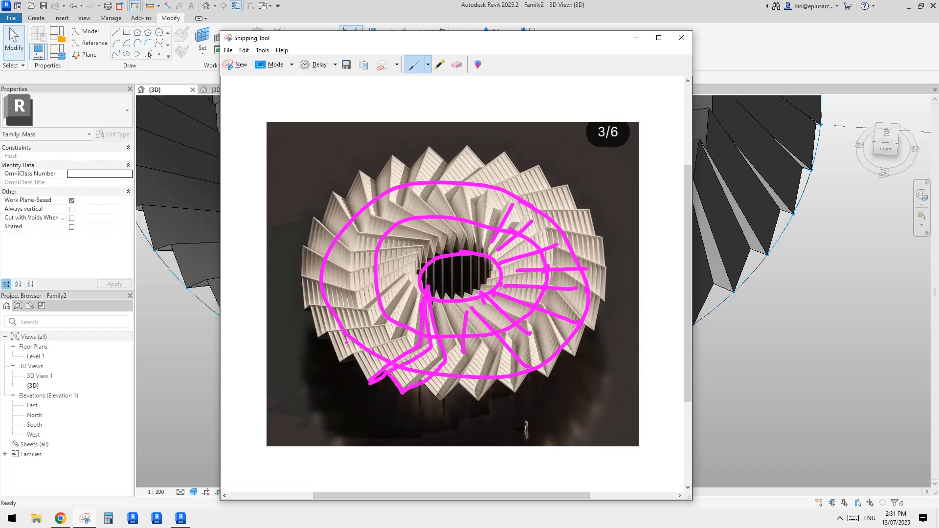
# Step: Switch back to Revit, select a gap-filling Family3 blade and create a new material for its material parameter
pyautogui.click(204, 301)
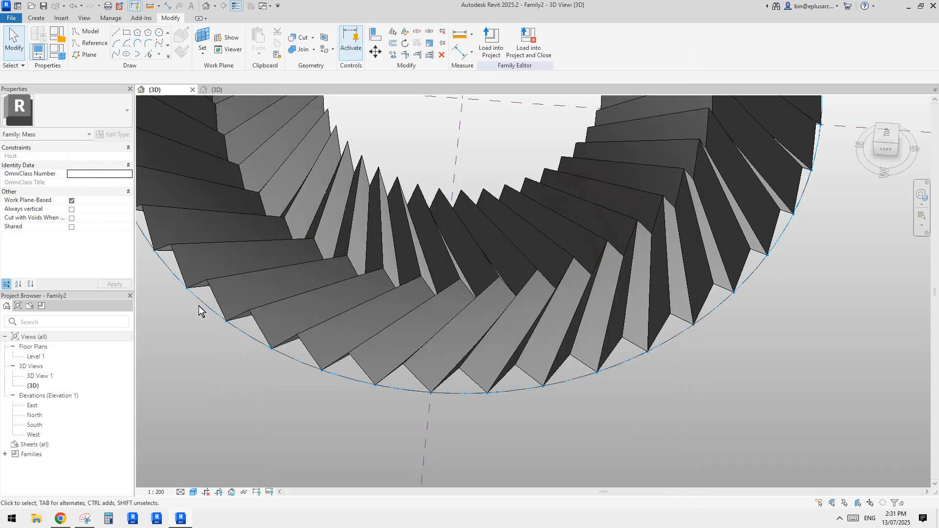
pyautogui.click(389, 345)
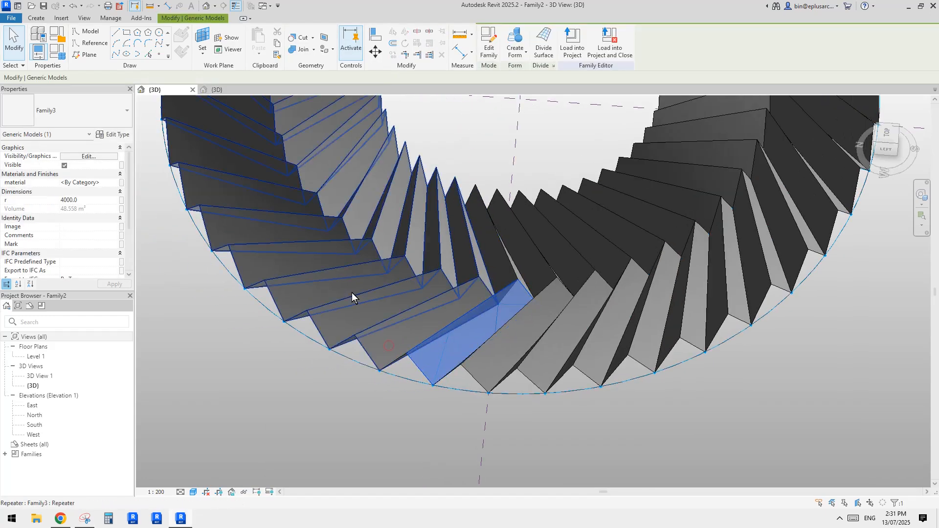
pyautogui.click(112, 182)
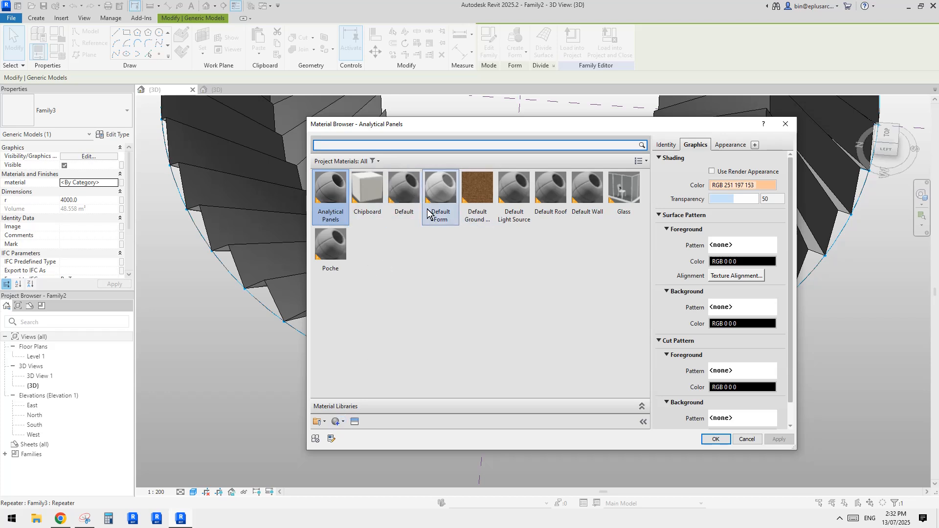
pyautogui.click(341, 421)
pyautogui.click(371, 391)
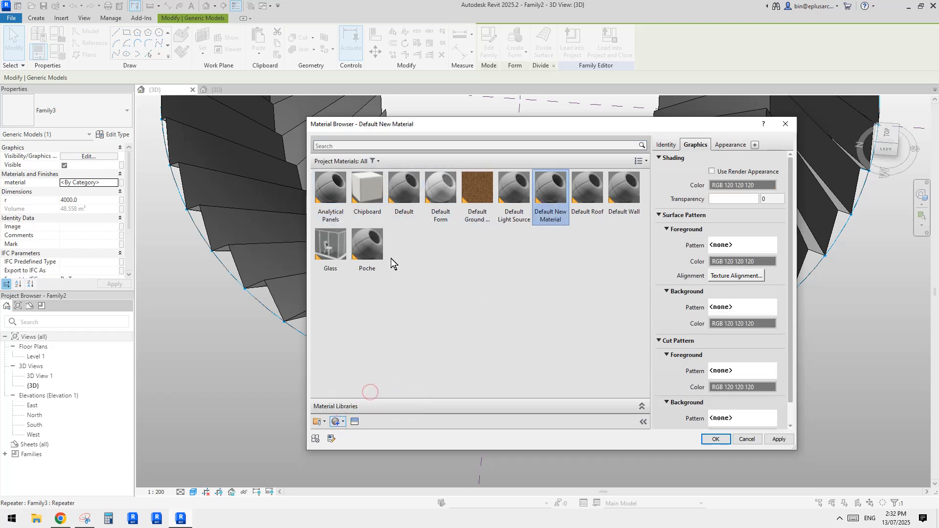
# Step: Give the material a new model foreground surface pattern of parallel lines at 90° with 200 mm spacing, and assign it to the blade
pyautogui.click(733, 245)
pyautogui.scroll(-1, 620, 293)
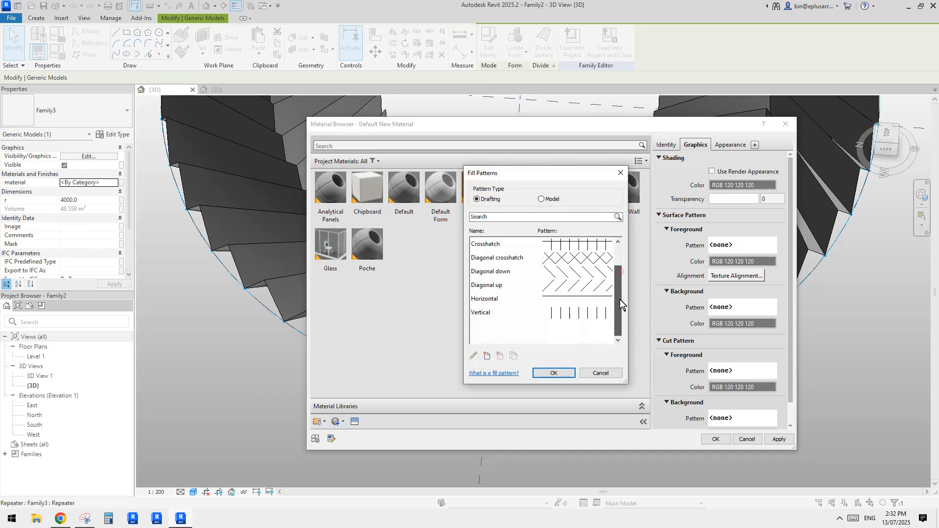
pyautogui.scroll(1, 611, 245)
pyautogui.click(546, 199)
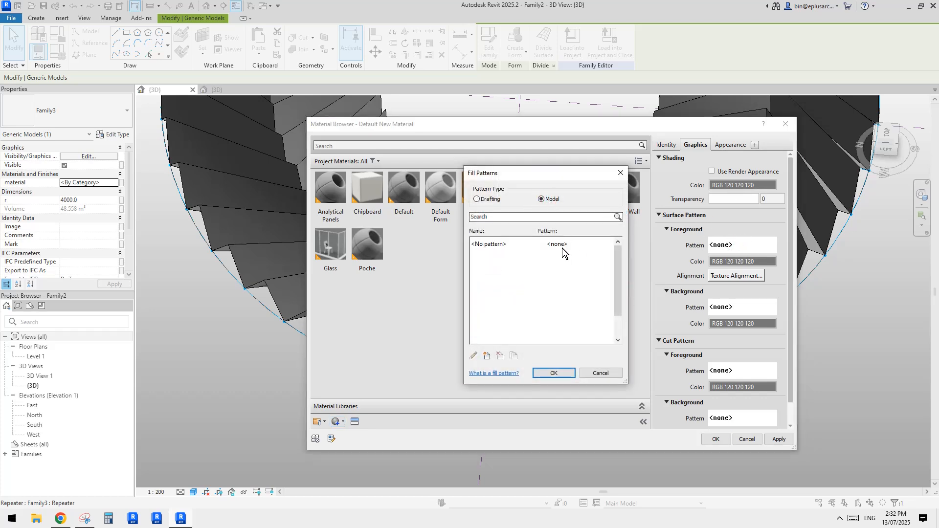
pyautogui.click(486, 357)
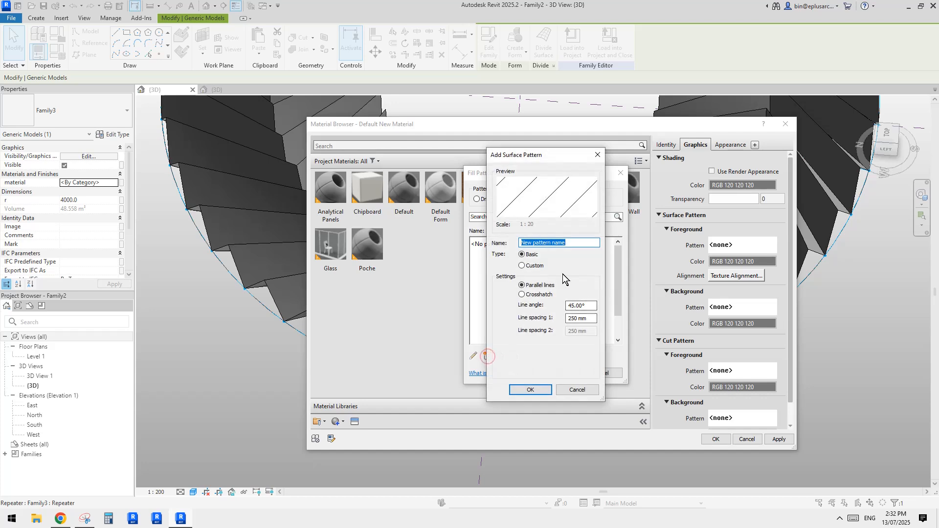
pyautogui.write('90')
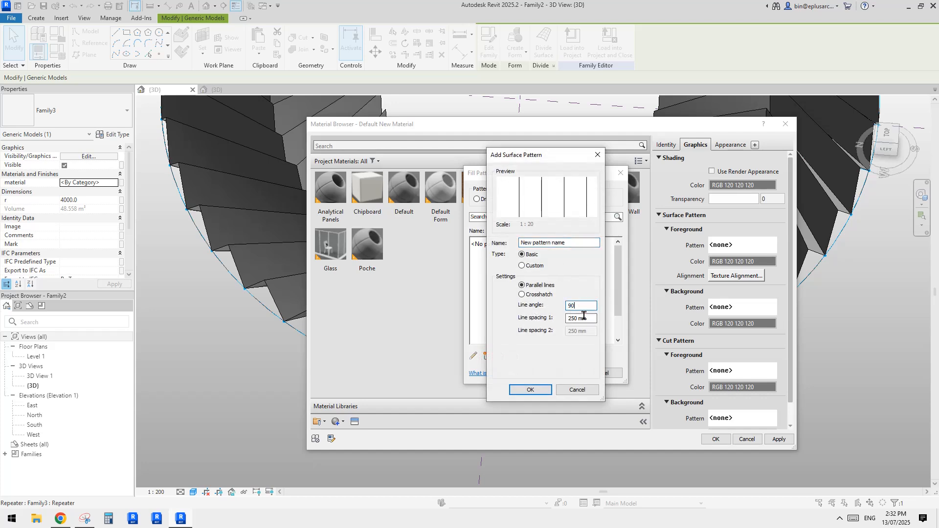
pyautogui.write('200')
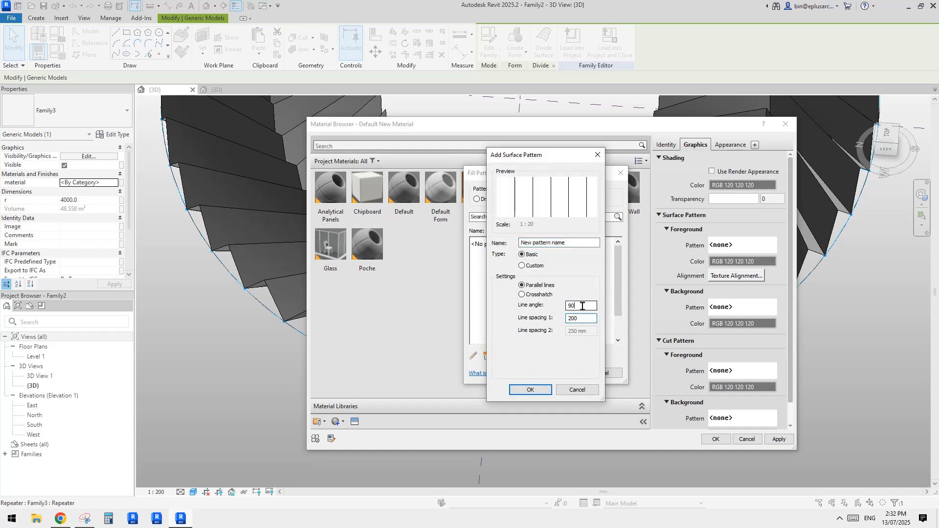
pyautogui.click(536, 390)
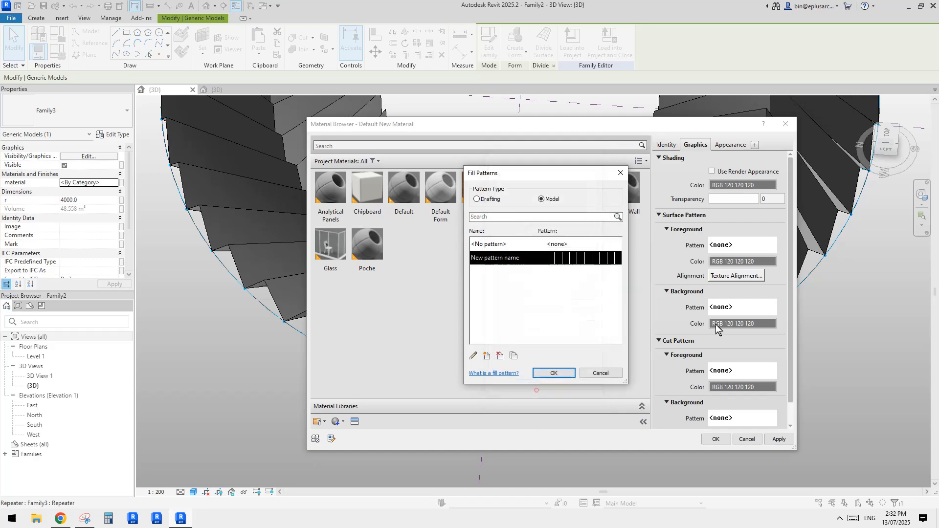
pyautogui.click(562, 374)
pyautogui.click(719, 438)
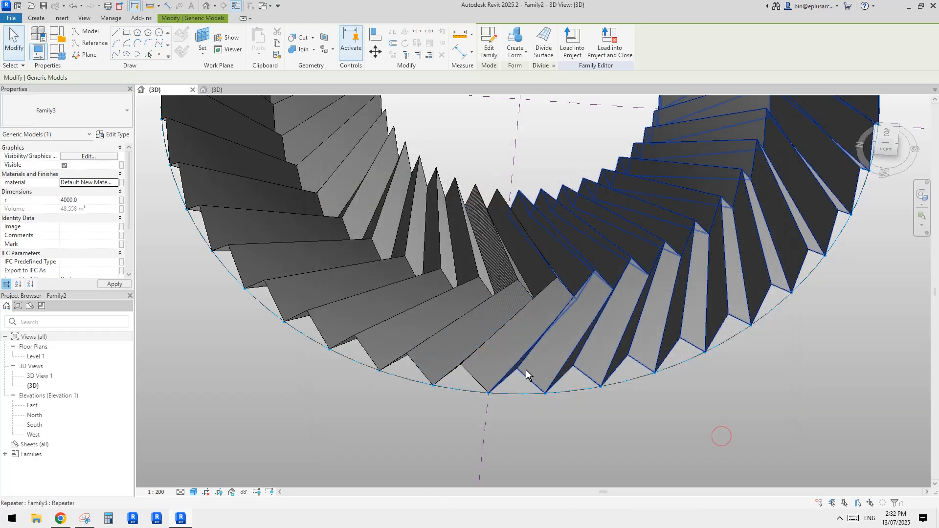
# Step: Assign Default New Material to the second gap-filling blade beside the patterned one
pyautogui.scroll(8, 527, 370)
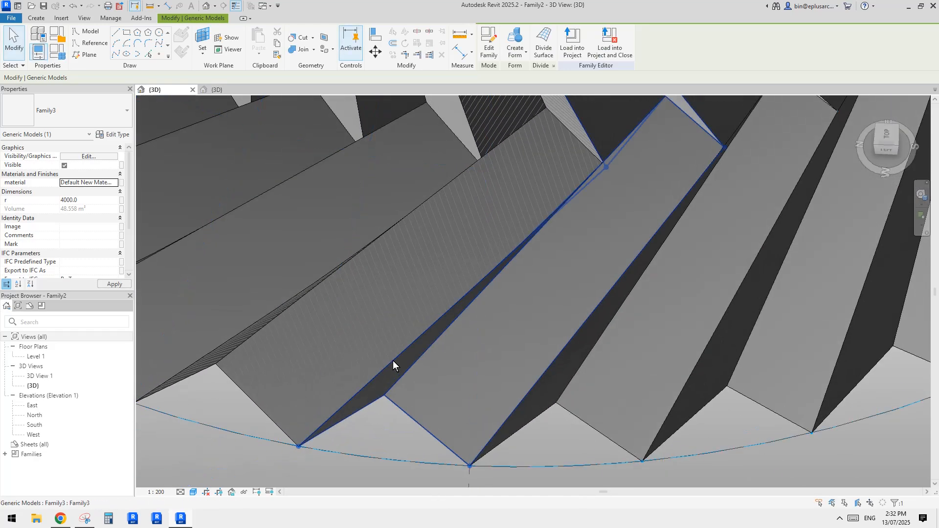
pyautogui.keyDown('shift'); pyautogui.moveTo(394, 364); pyautogui.dragTo(504, 314, button='middle'); pyautogui.keyUp('shift')
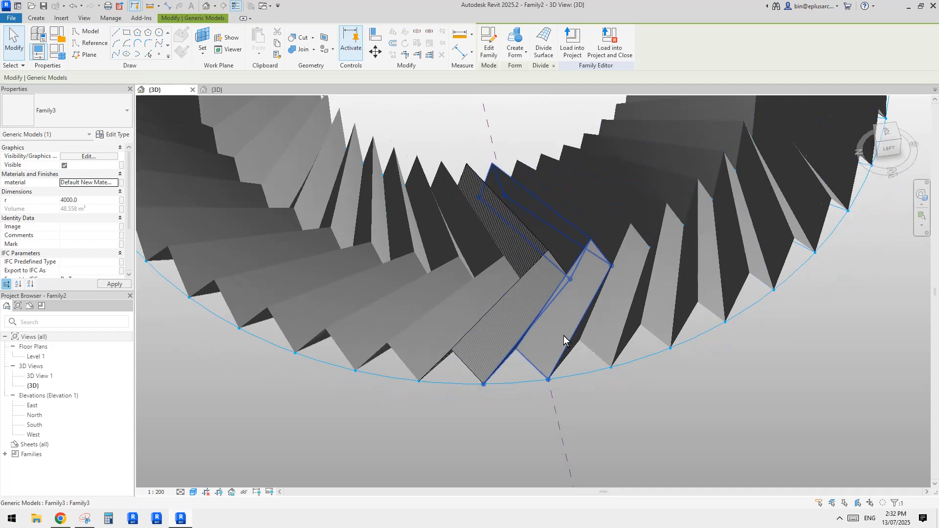
pyautogui.keyDown('shift'); pyautogui.moveTo(564, 336); pyautogui.dragTo(515, 354, button='middle'); pyautogui.keyUp('shift')
pyautogui.click(489, 322)
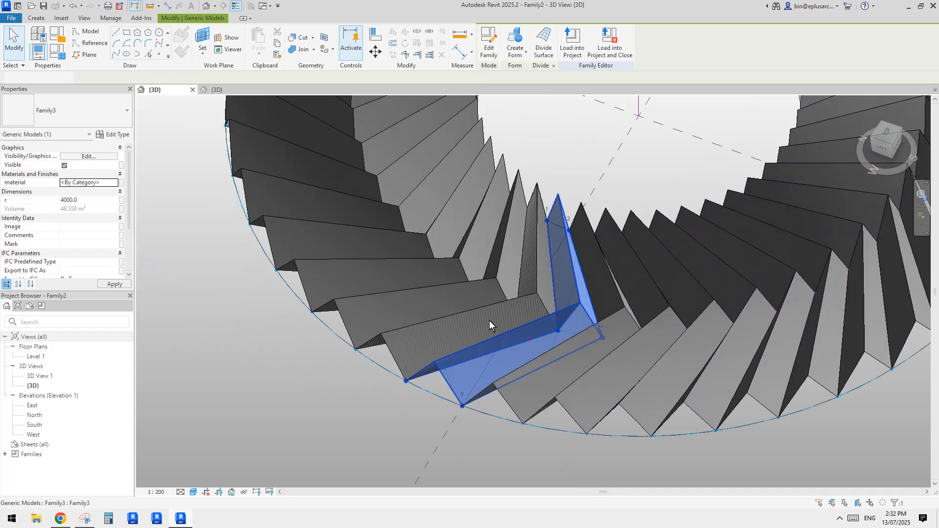
pyautogui.click(449, 327)
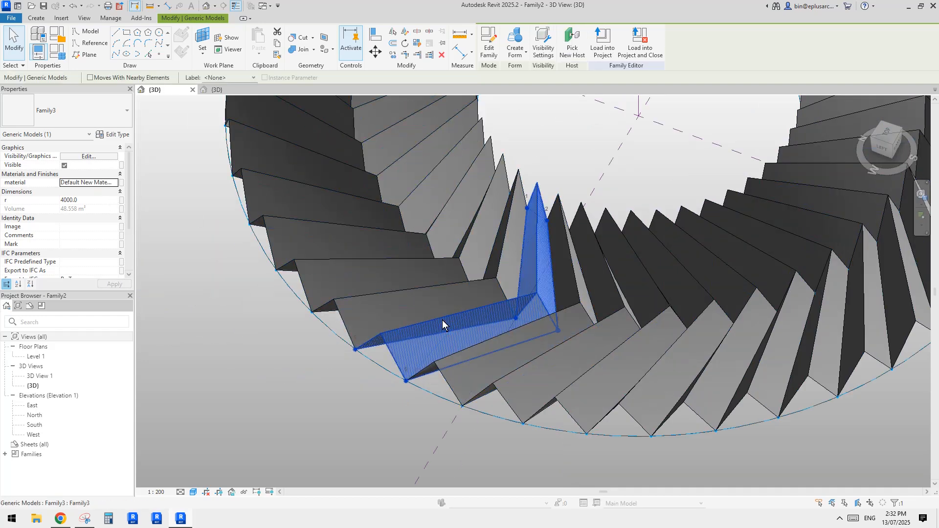
pyautogui.click(471, 371)
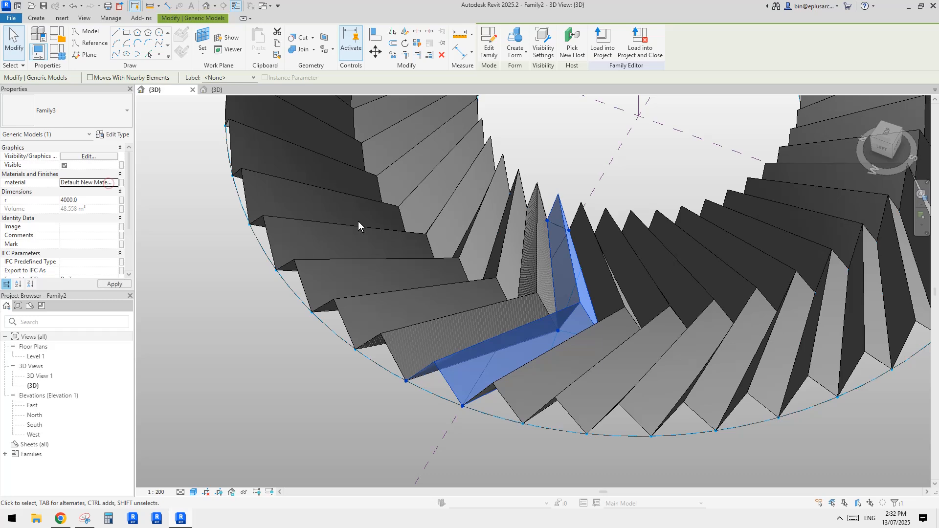
pyautogui.press('Escape')
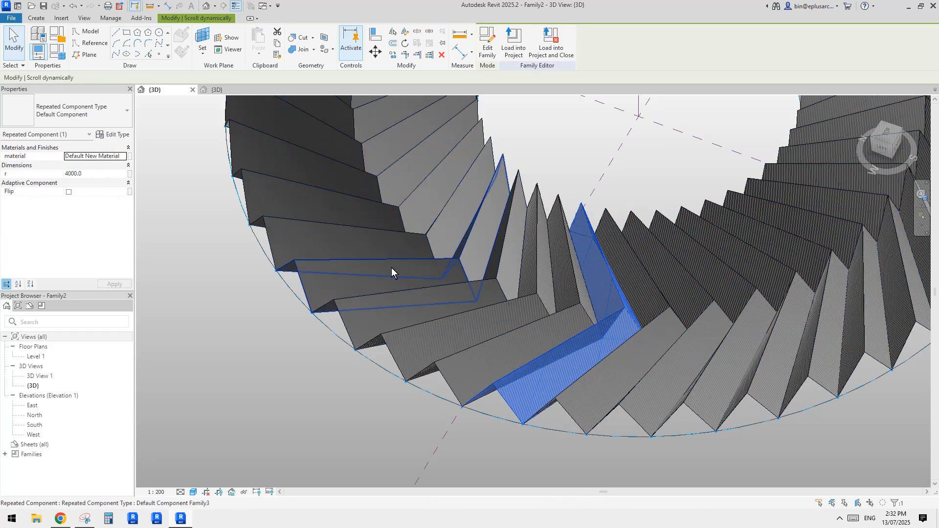
# Step: Assign Default New Material to the repeated blades that still lack the line pattern
pyautogui.click(391, 268)
pyautogui.click(113, 157)
pyautogui.write('Default New Material')
pyautogui.middleClick(434, 229)
pyautogui.press('Escape')
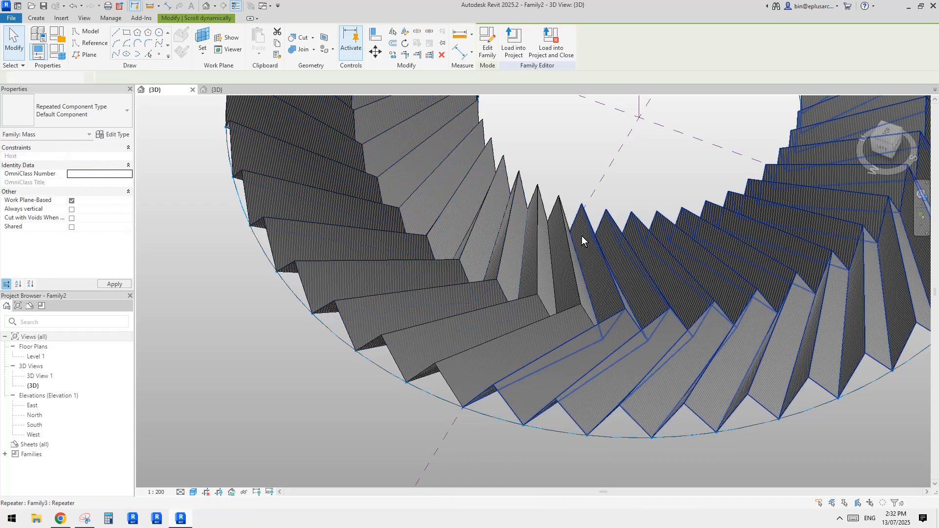
# Step: Inspect the patterned ring from several sides and compare it with the annotated reference image in Snipping Tool
pyautogui.scroll(-2, 582, 236)
pyautogui.keyDown('shift'); pyautogui.moveTo(543, 352); pyautogui.dragTo(709, 259, button='middle'); pyautogui.keyUp('shift')
pyautogui.keyDown('shift'); pyautogui.moveTo(776, 291); pyautogui.dragTo(415, 304, button='middle'); pyautogui.keyUp('shift')
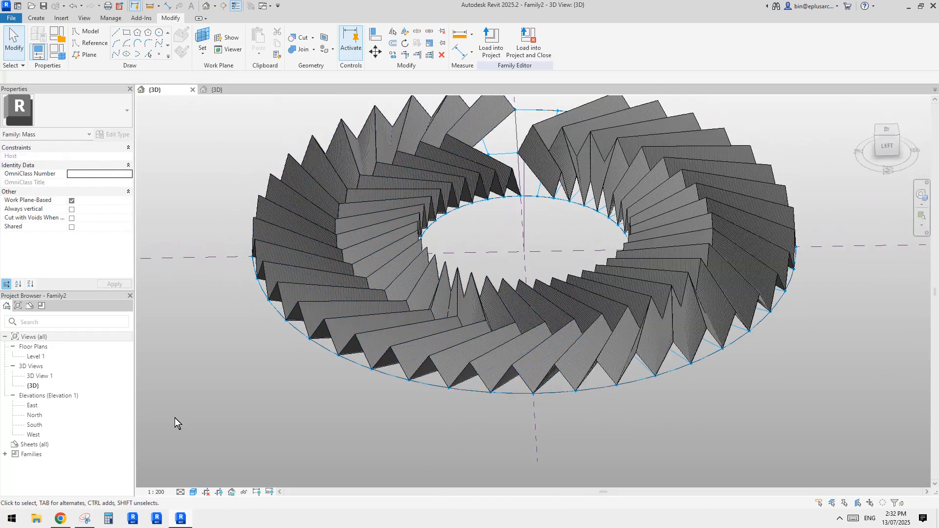
pyautogui.click(86, 519)
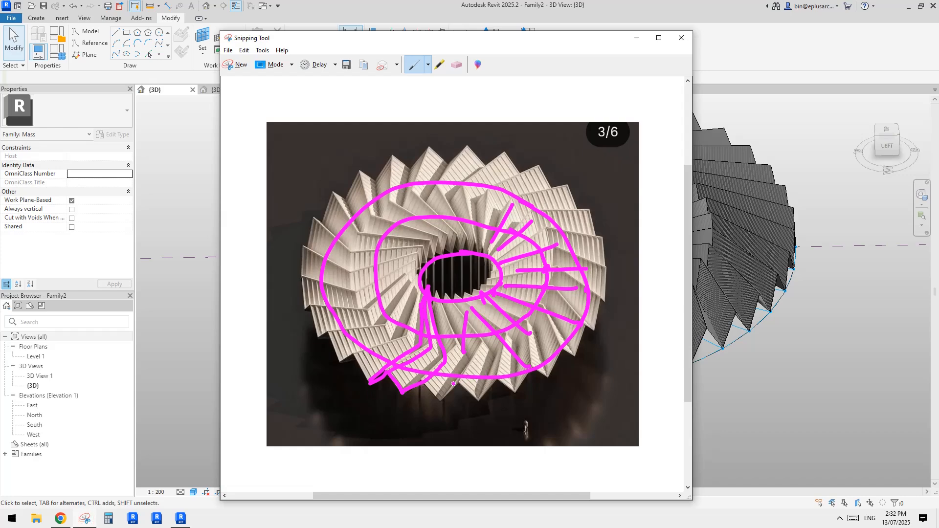
pyautogui.click(757, 382)
pyautogui.keyDown('shift'); pyautogui.moveTo(757, 383); pyautogui.dragTo(622, 170, button='middle'); pyautogui.keyUp('shift')
pyautogui.scroll(2, 562, 313)
pyautogui.keyDown('shift'); pyautogui.moveTo(562, 342); pyautogui.dragTo(576, 298, button='middle'); pyautogui.keyUp('shift')
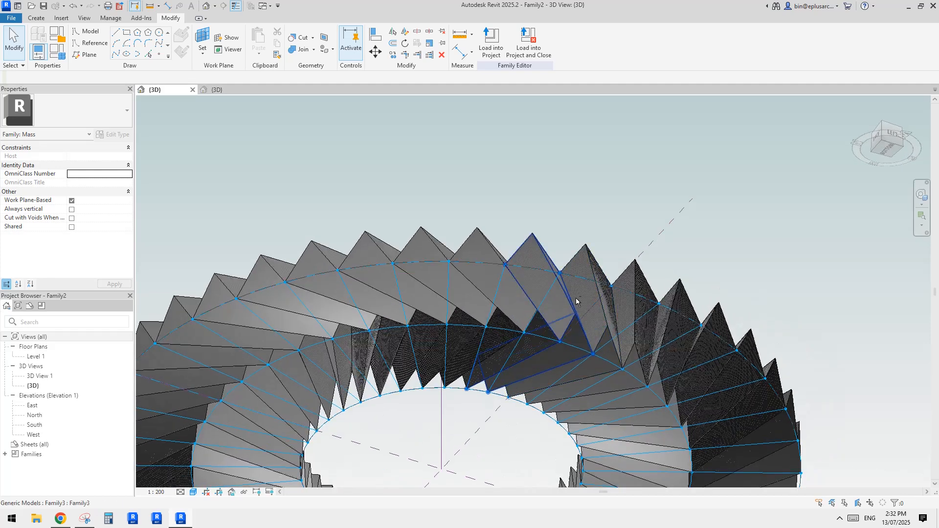
# Step: Go to the Family3 blade view, examine its outer edge at placement point 5, and check the reference photo in Chrome
pyautogui.click(218, 90)
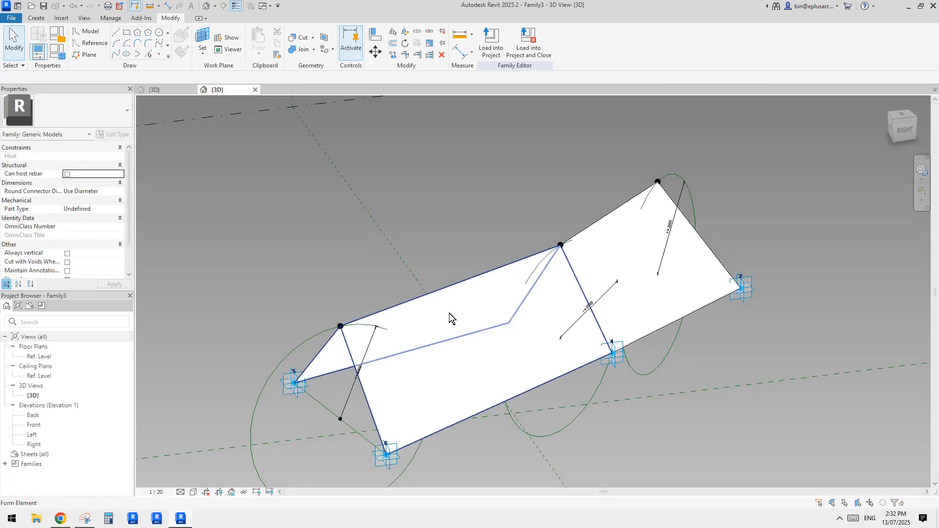
pyautogui.moveTo(449, 313); pyautogui.dragTo(491, 242, button='middle')
pyautogui.keyDown('shift'); pyautogui.moveTo(440, 338); pyautogui.dragTo(535, 303, button='middle'); pyautogui.keyUp('shift')
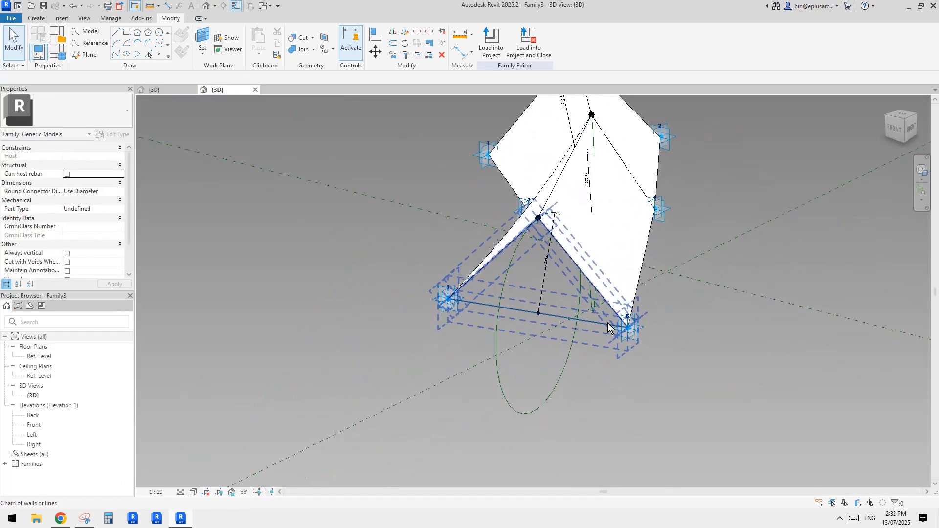
pyautogui.click(455, 311)
pyautogui.keyDown('shift'); pyautogui.moveTo(455, 311); pyautogui.dragTo(294, 380, button='middle'); pyautogui.keyUp('shift')
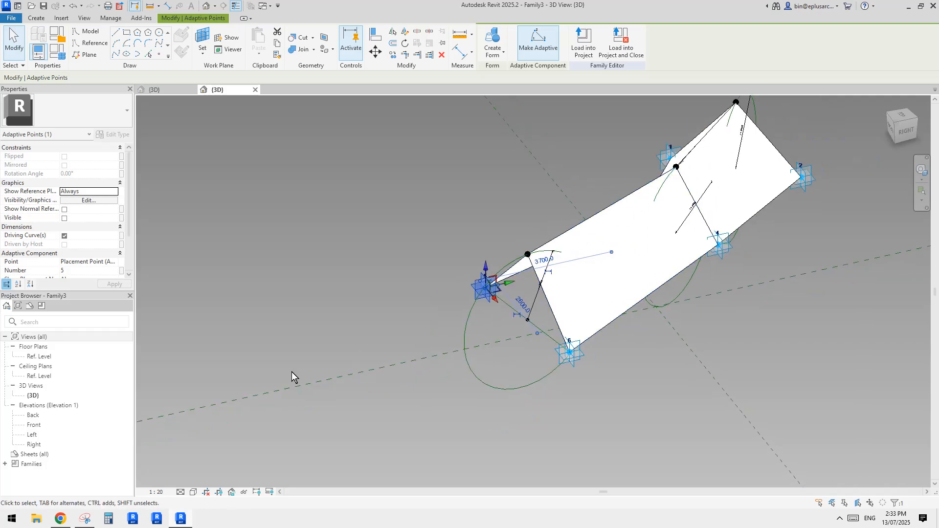
pyautogui.click(67, 518)
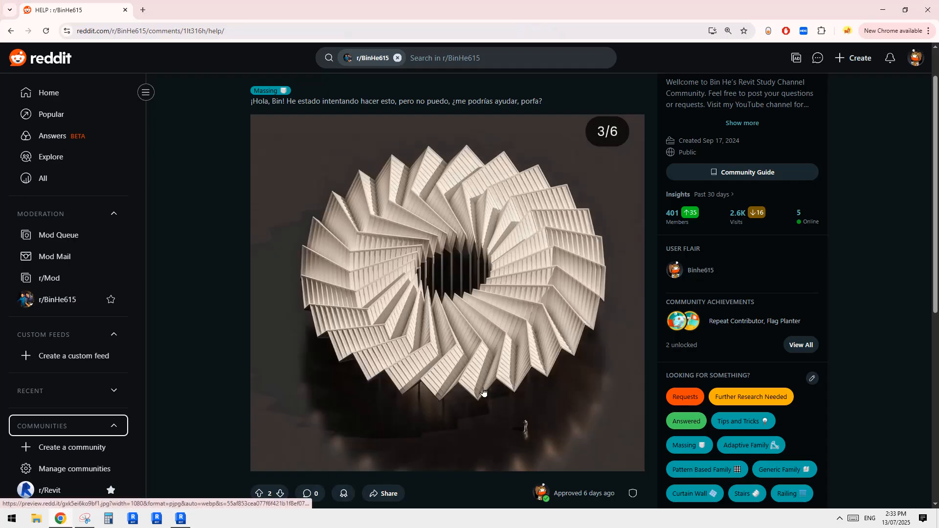
pyautogui.click(181, 519)
# Step: Place a reference point on the horizontal work plane of placement point 6 at the blade's outer end
pyautogui.scroll(3, 568, 356)
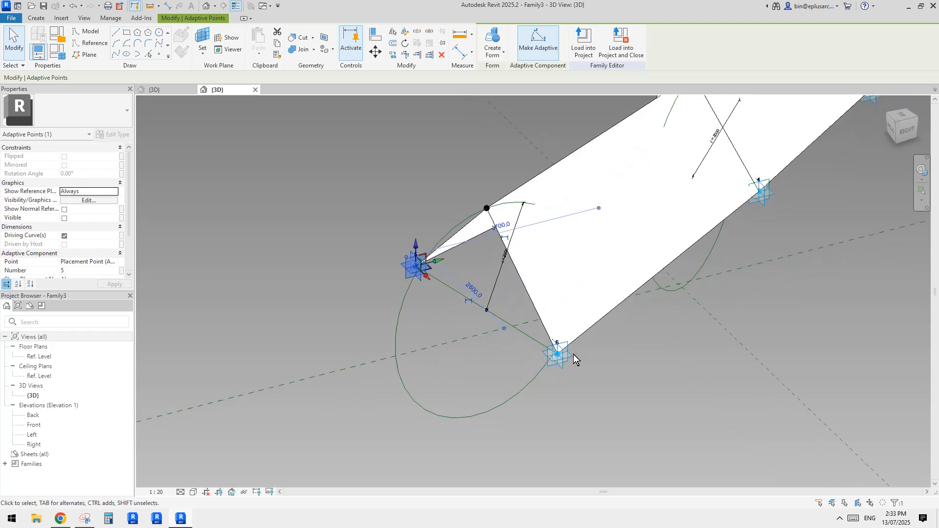
pyautogui.click(159, 54)
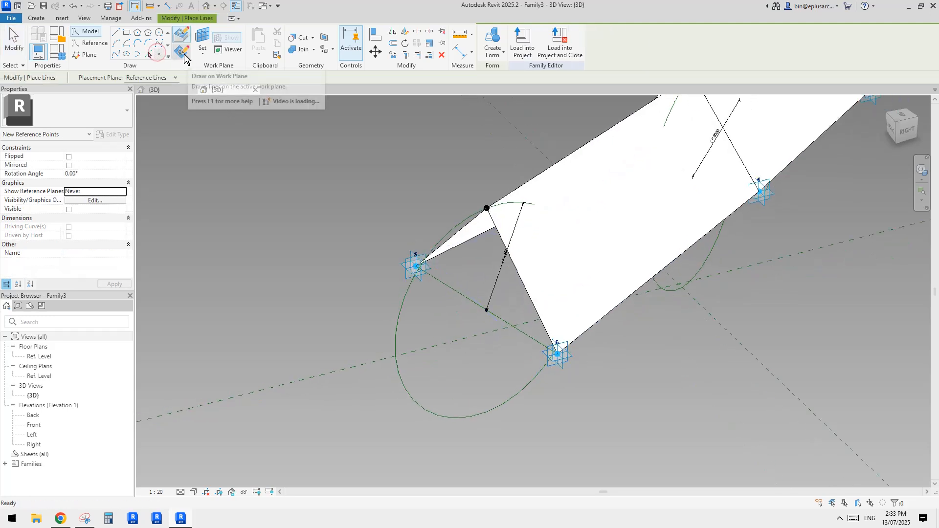
pyautogui.click(181, 53)
pyautogui.click(201, 37)
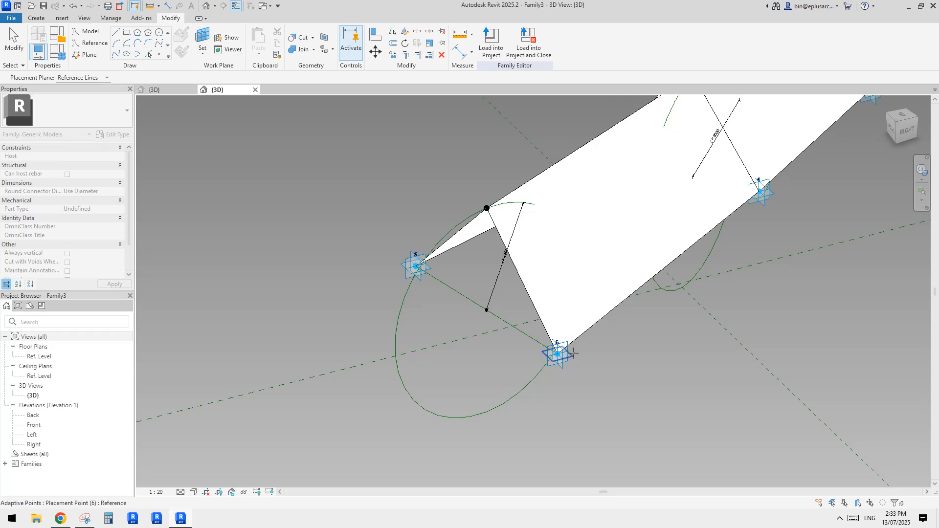
pyautogui.click(560, 353)
pyautogui.press('Escape')
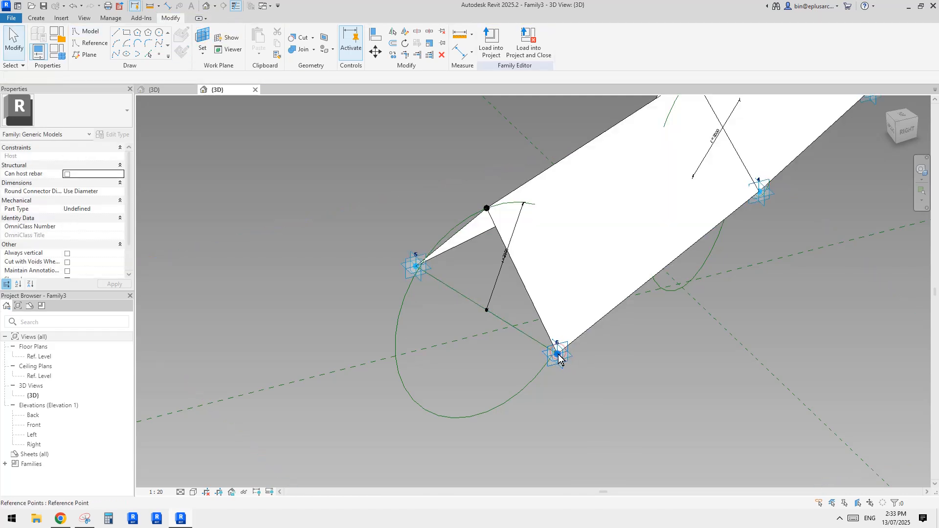
# Step: Move the new reference point down from placement point 6 and set its offset to -3000
pyautogui.click(558, 355)
pyautogui.moveTo(581, 368); pyautogui.dragTo(567, 310, button='middle')
pyautogui.moveTo(546, 279); pyautogui.dragTo(542, 391)
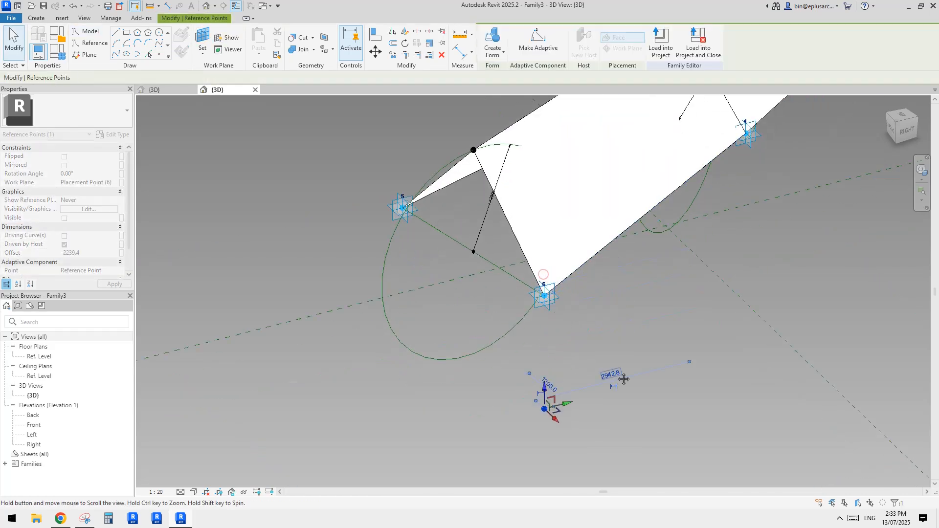
pyautogui.click(94, 250)
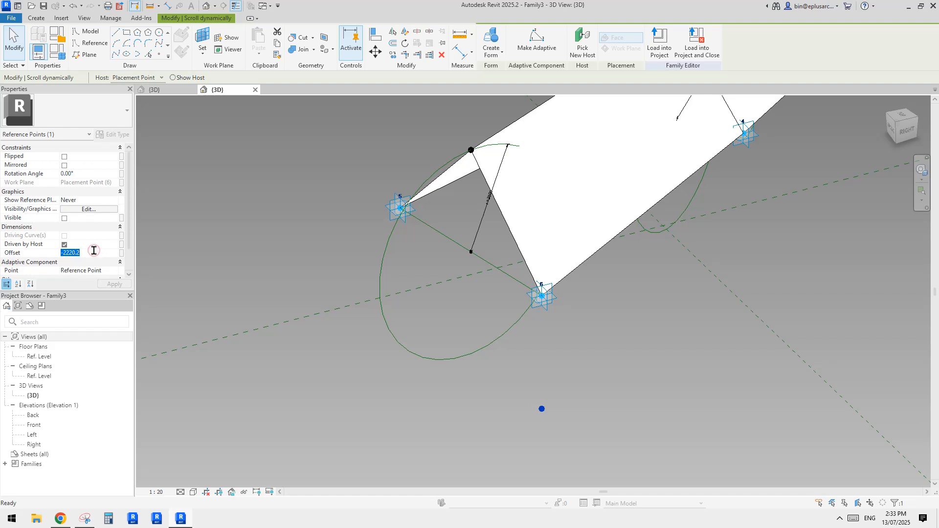
pyautogui.write('-3000')
pyautogui.press('Return')
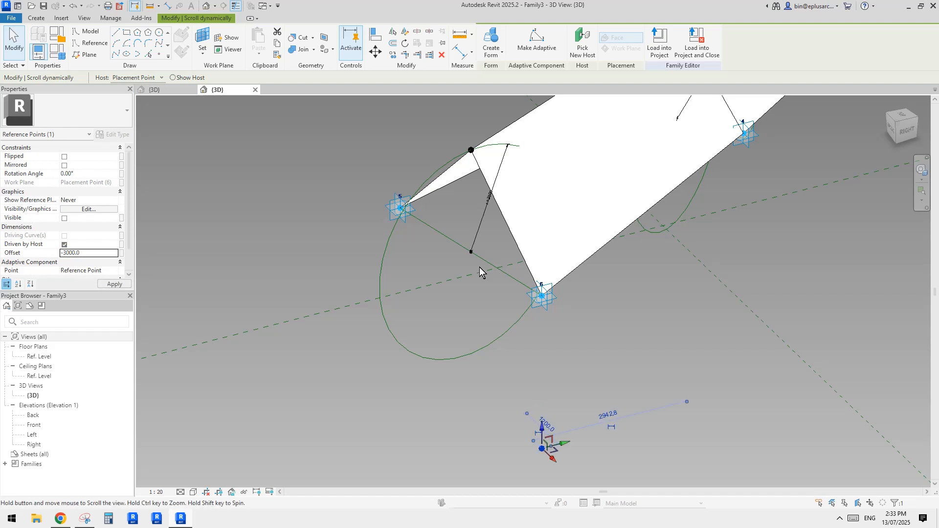
# Step: Connect placement point 6 and the offset reference point below it with a line through both points
pyautogui.keyDown('ctrl'); pyautogui.click(529, 269); pyautogui.keyUp('ctrl')
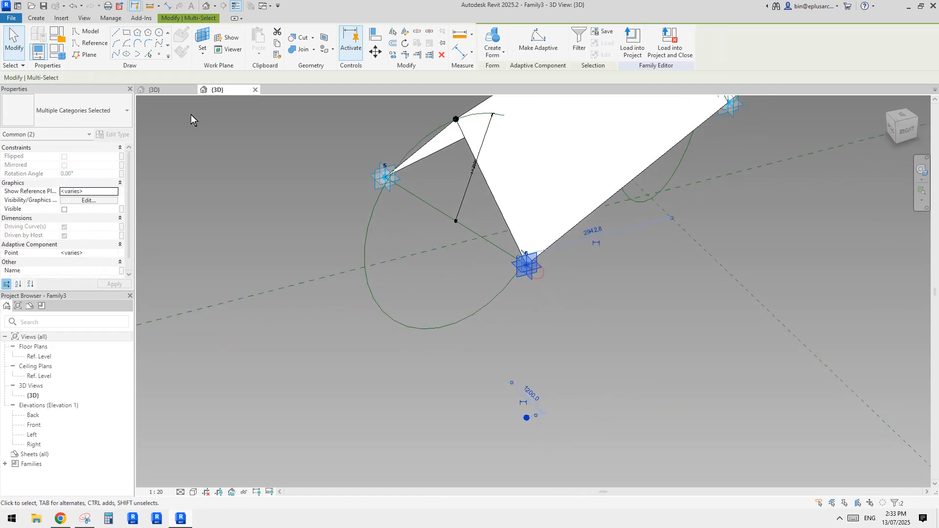
pyautogui.click(116, 55)
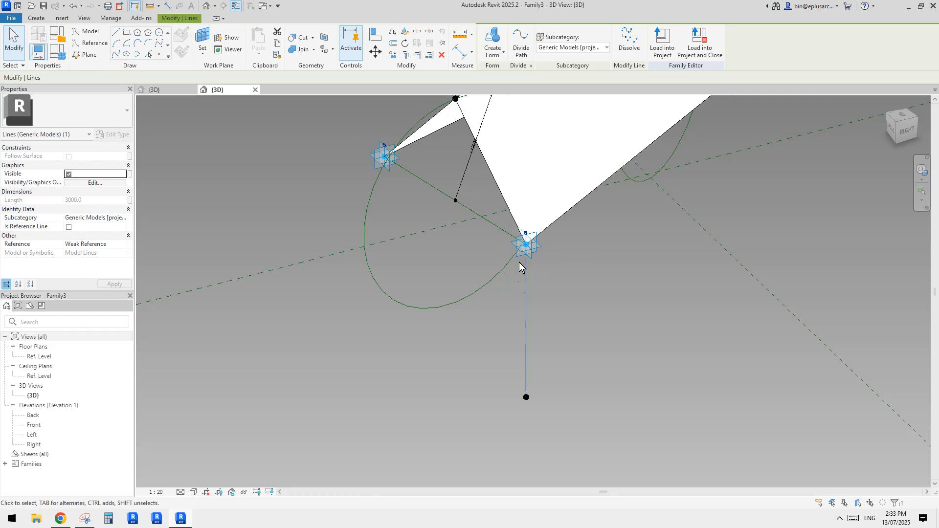
pyautogui.keyDown('shift'); pyautogui.moveTo(524, 293); pyautogui.dragTo(609, 288, button='middle'); pyautogui.keyUp('shift')
pyautogui.moveTo(569, 289); pyautogui.dragTo(572, 298, button='middle')
pyautogui.click(572, 299)
pyautogui.moveTo(445, 256); pyautogui.dragTo(527, 318, button='middle')
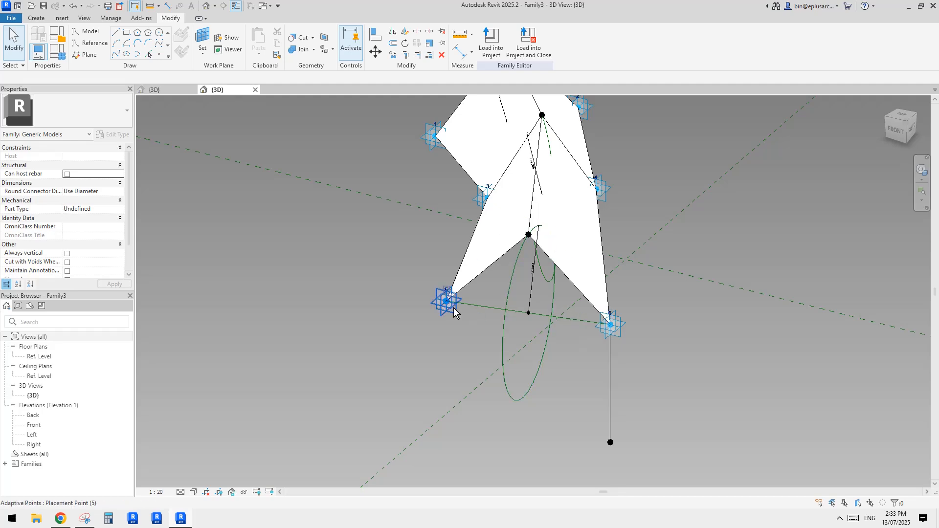
# Step: Place a reference point on the horizontal work plane of placement point 2 at the blade's other end
pyautogui.moveTo(603, 351)
pyautogui.keyDown('shift'); pyautogui.mouseDown(button='middle')
pyautogui.moveTo(609, 344)
pyautogui.moveTo(601, 358)
pyautogui.moveTo(597, 337)
pyautogui.mouseUp(button='middle'); pyautogui.keyUp('shift')
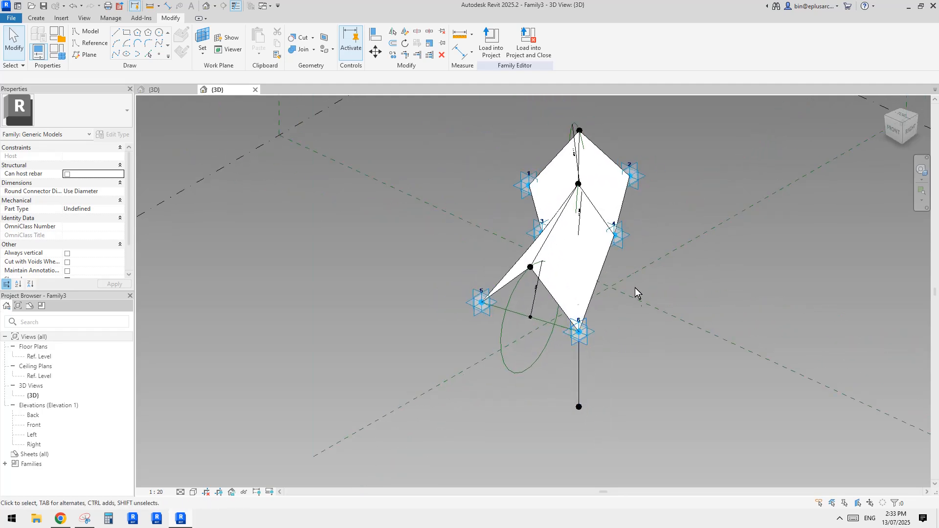
pyautogui.keyDown('shift'); pyautogui.moveTo(635, 288); pyautogui.dragTo(545, 304, button='middle'); pyautogui.keyUp('shift')
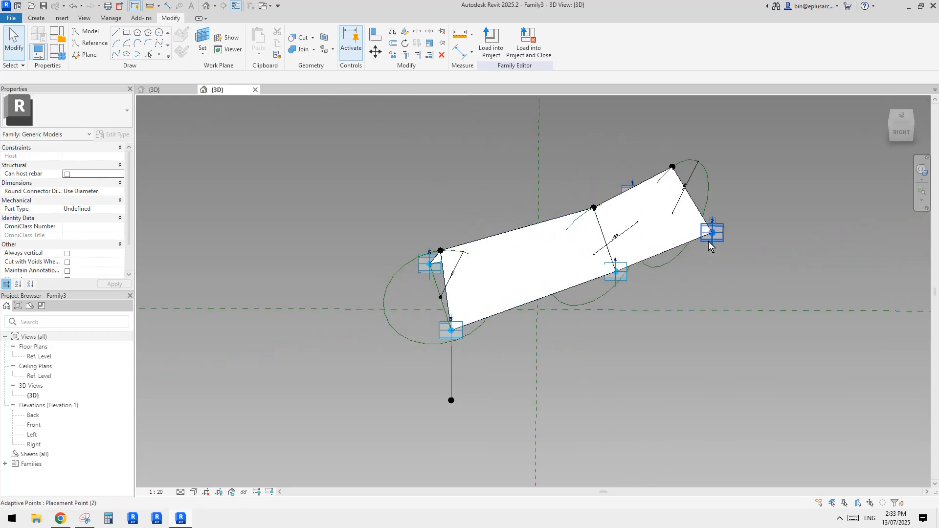
pyautogui.click(710, 235)
pyautogui.click(159, 54)
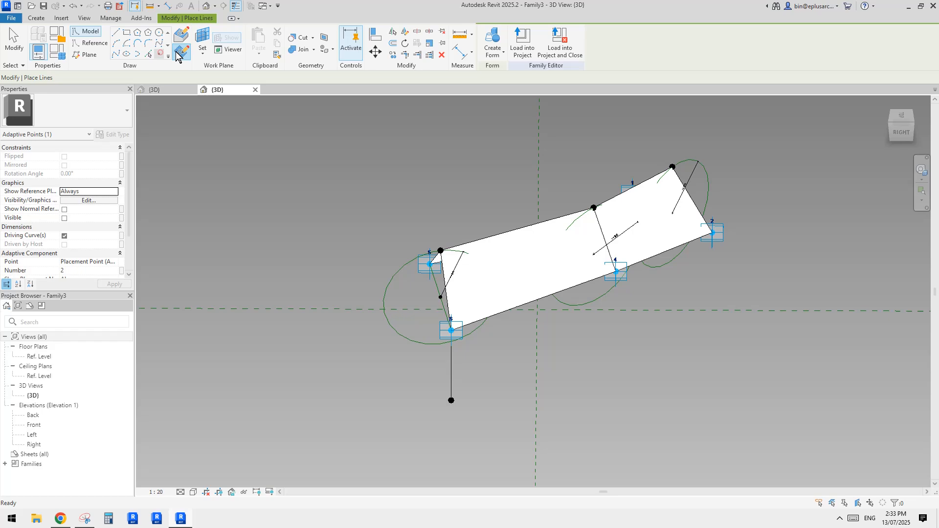
pyautogui.click(201, 38)
pyautogui.keyDown('shift'); pyautogui.moveTo(719, 237); pyautogui.dragTo(677, 254, button='middle'); pyautogui.keyUp('shift')
pyautogui.click(677, 253)
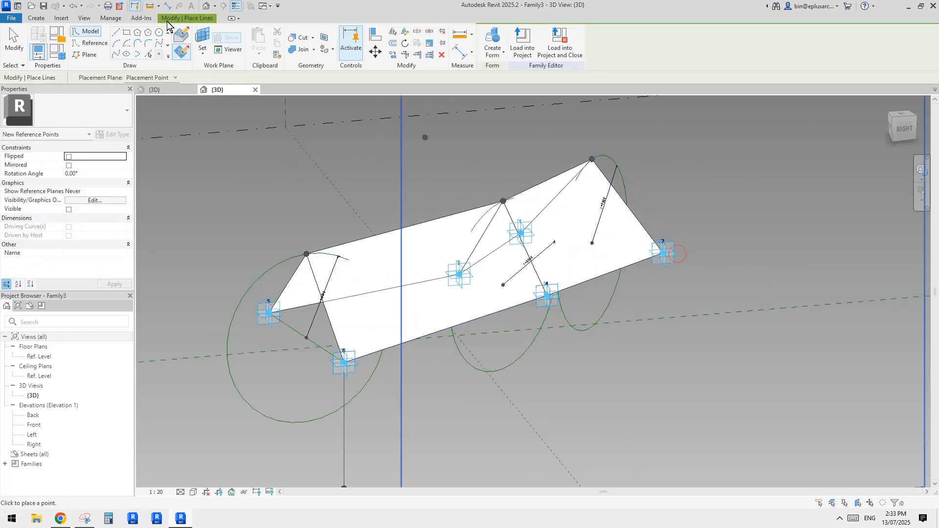
pyautogui.click(201, 35)
pyautogui.scroll(2, 687, 257)
pyautogui.click(654, 288)
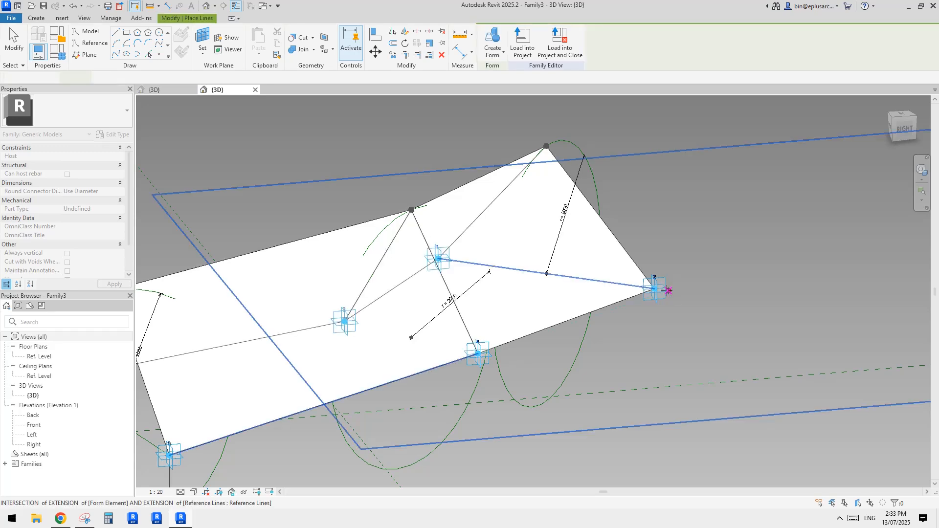
pyautogui.press('Escape')
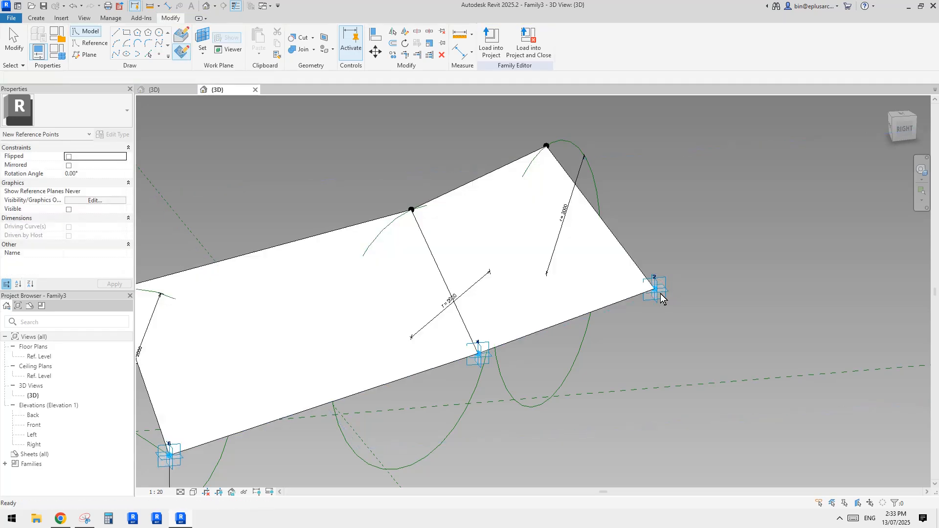
# Step: Set the offset of the new reference point at placement point 2 to -3000
pyautogui.press('Tab')
pyautogui.click(656, 289)
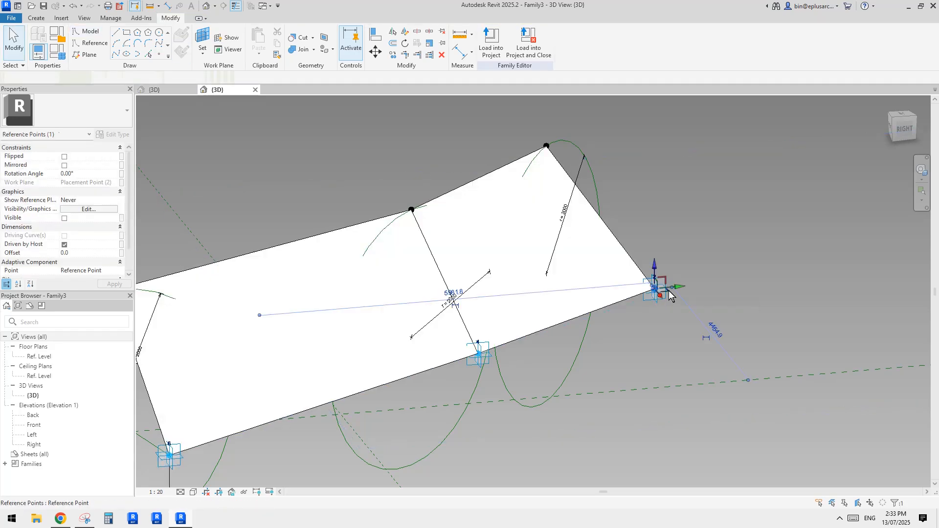
pyautogui.moveTo(613, 265); pyautogui.dragTo(618, 216, button='middle')
pyautogui.click(88, 252)
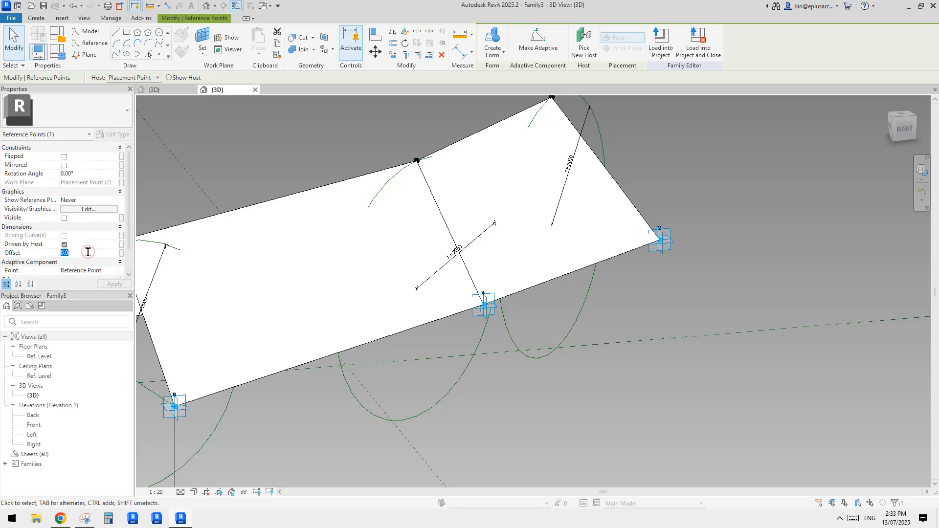
pyautogui.write('-3000')
pyautogui.press('Return')
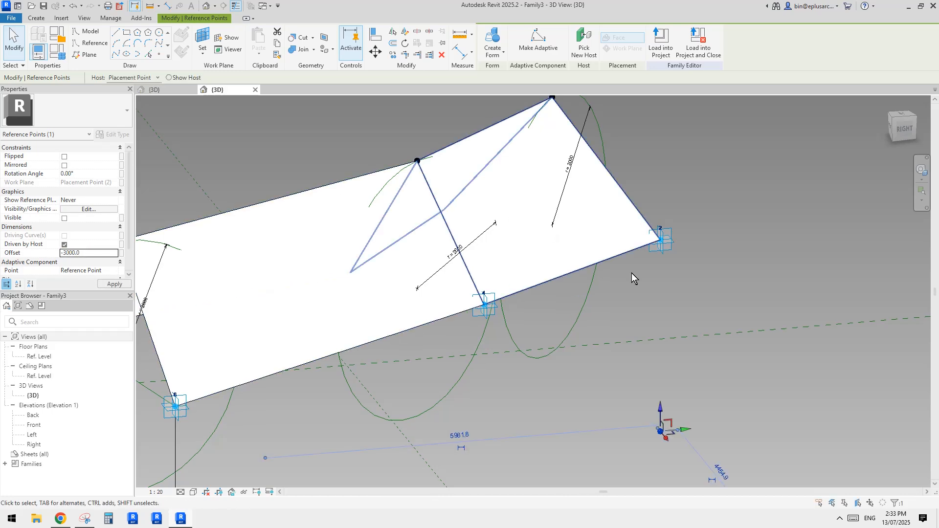
# Step: Connect placement point 2 and the offset reference point below it with a line through both points
pyautogui.scroll(-5, 631, 277)
pyautogui.scroll(2, 704, 249)
pyautogui.keyDown('ctrl'); pyautogui.click(683, 164); pyautogui.keyUp('ctrl')
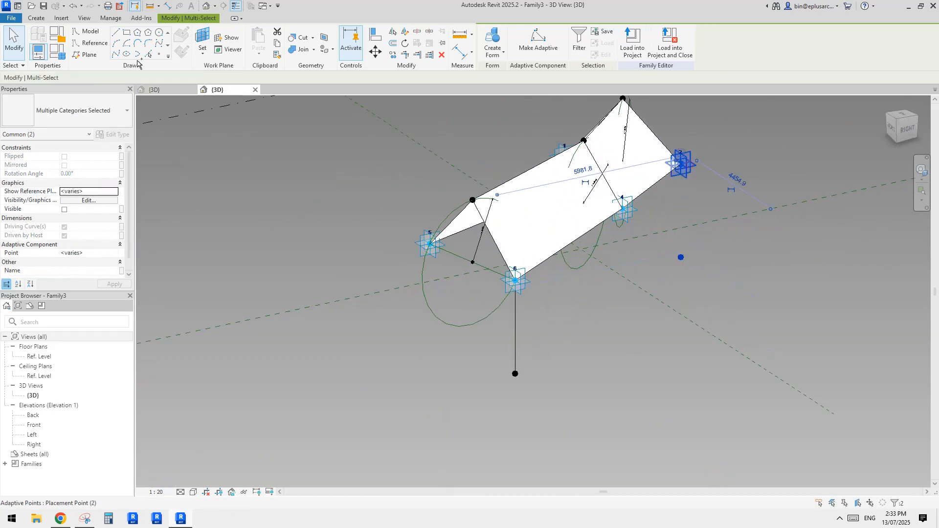
pyautogui.click(117, 51)
pyautogui.keyDown('shift'); pyautogui.moveTo(677, 231); pyautogui.dragTo(635, 231, button='middle'); pyautogui.keyUp('shift')
pyautogui.moveTo(706, 233); pyautogui.dragTo(667, 239)
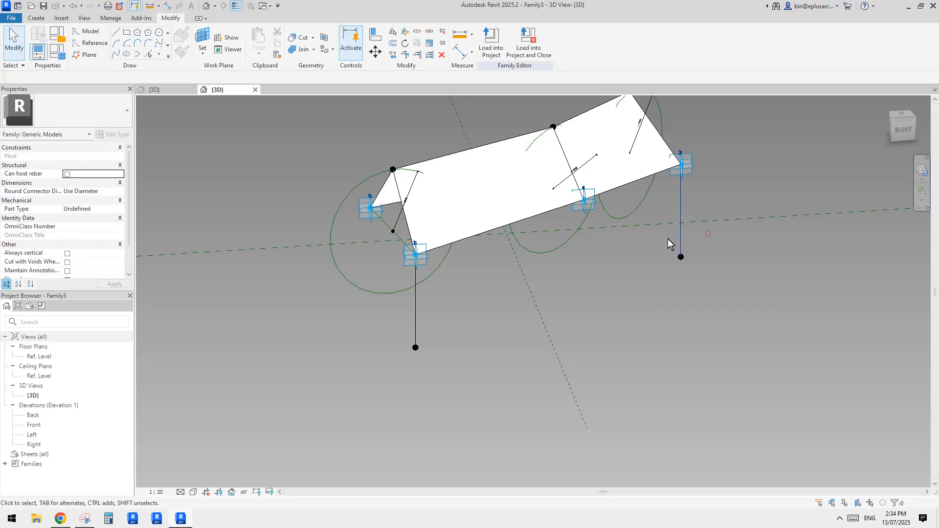
# Step: Examine the two vertical support lines below placement points 2 and 6 of the blade from several angles
pyautogui.keyDown('ctrl'); pyautogui.moveTo(444, 315); pyautogui.dragTo(402, 318); pyautogui.keyUp('ctrl')
pyautogui.moveTo(601, 306); pyautogui.dragTo(586, 325, button='middle')
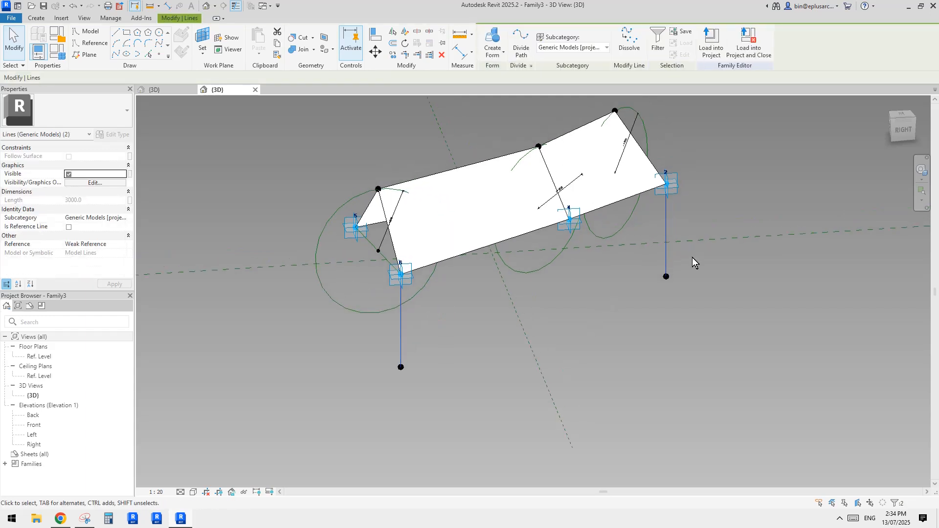
pyautogui.press('Escape')
pyautogui.click(665, 252)
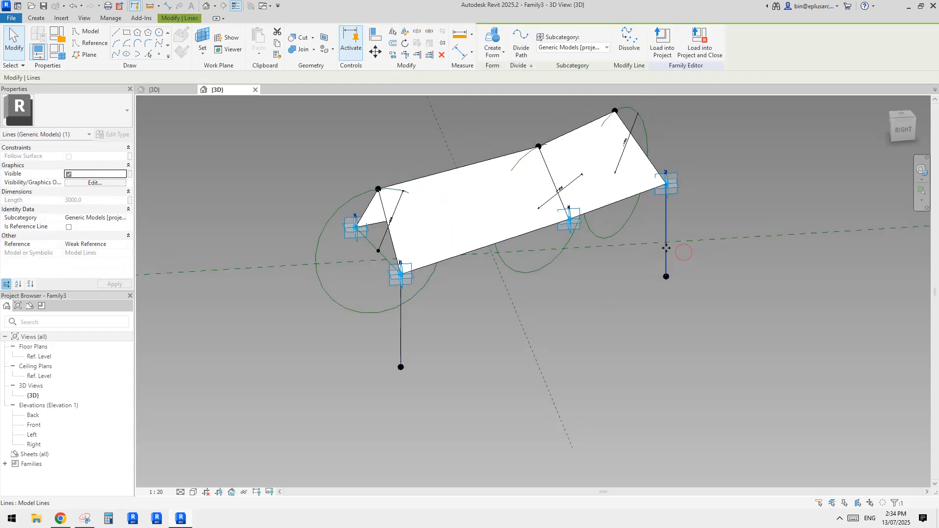
pyautogui.keyDown('shift'); pyautogui.moveTo(603, 304); pyautogui.dragTo(497, 369, button='middle'); pyautogui.keyUp('shift')
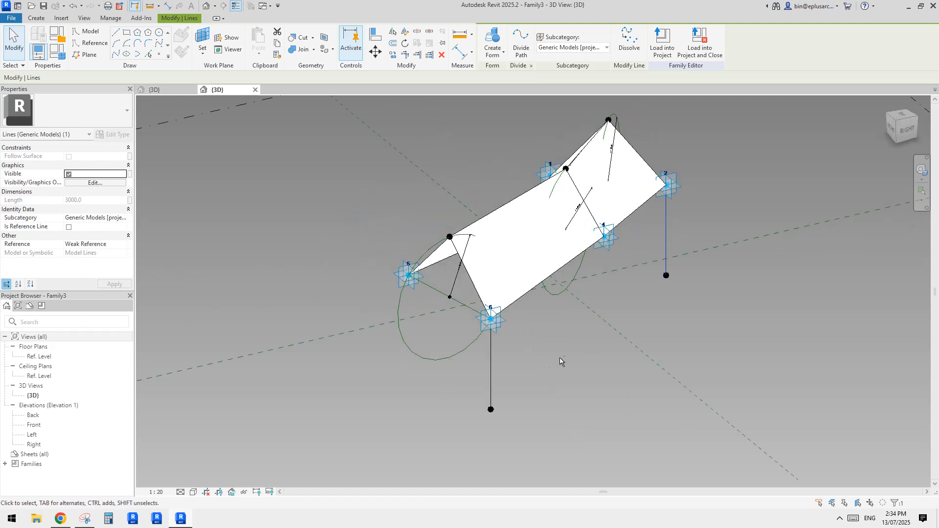
pyautogui.press('Escape')
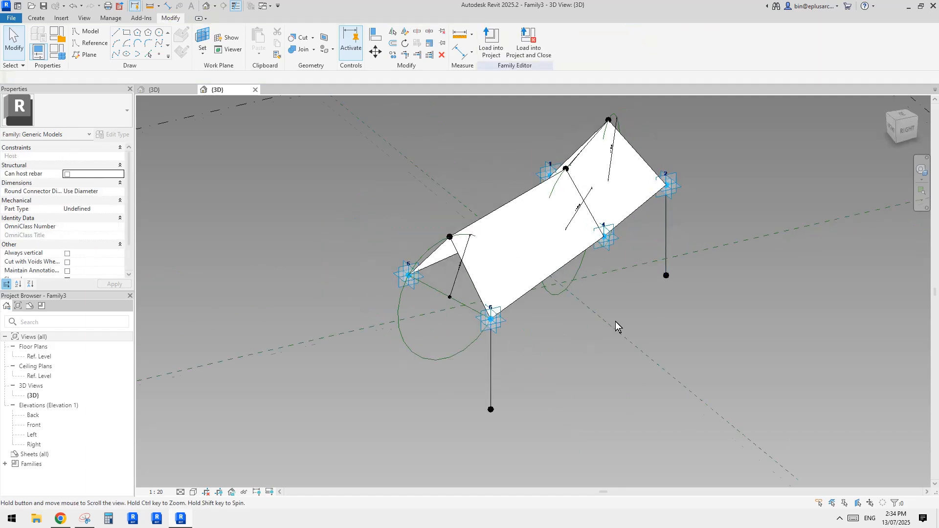
pyautogui.keyDown('shift'); pyautogui.moveTo(616, 321); pyautogui.dragTo(580, 342, button='middle'); pyautogui.keyUp('shift')
pyautogui.moveTo(499, 372); pyautogui.dragTo(474, 381)
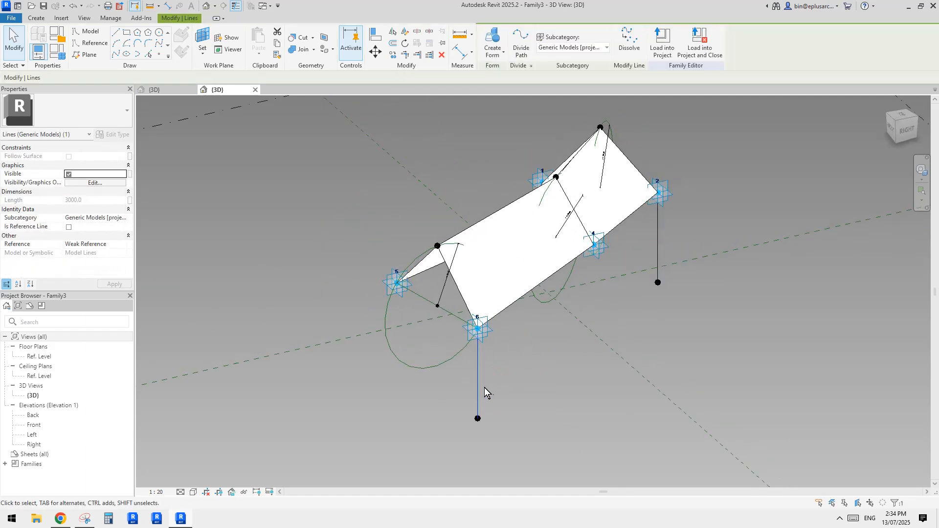
pyautogui.moveTo(495, 387); pyautogui.dragTo(484, 374, button='middle')
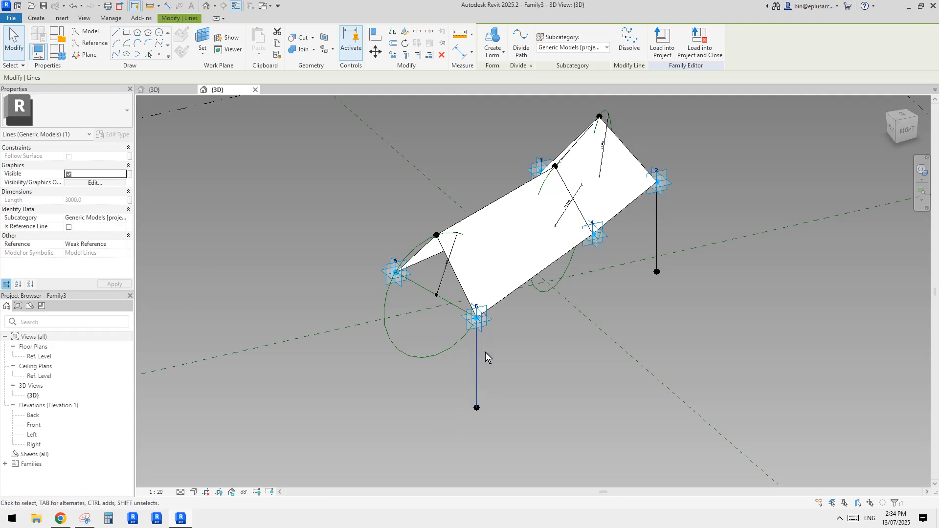
pyautogui.keyDown('shift'); pyautogui.moveTo(523, 328); pyautogui.dragTo(533, 357, button='middle'); pyautogui.keyUp('shift')
pyautogui.moveTo(477, 152); pyautogui.dragTo(481, 179, button='middle')
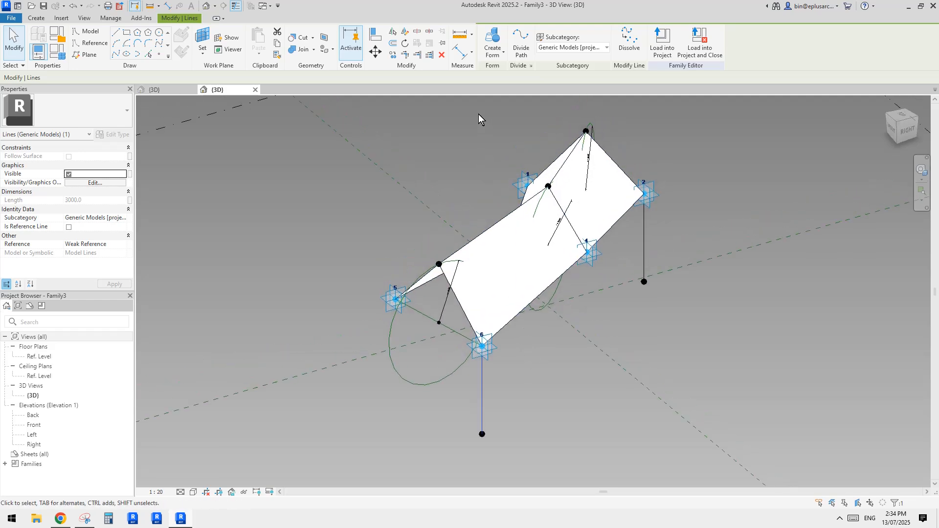
pyautogui.keyDown('shift'); pyautogui.moveTo(479, 113); pyautogui.dragTo(578, 85, button='middle'); pyautogui.keyUp('shift')
# Step: Load the updated blade family into the Family2 mass, replacing the existing version
pyautogui.click(653, 53)
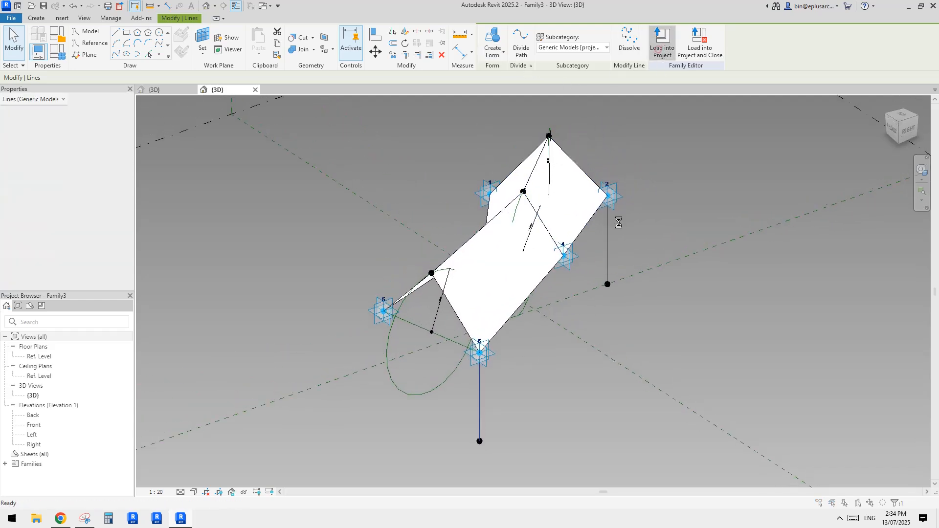
pyautogui.click(414, 241)
pyautogui.click(755, 257)
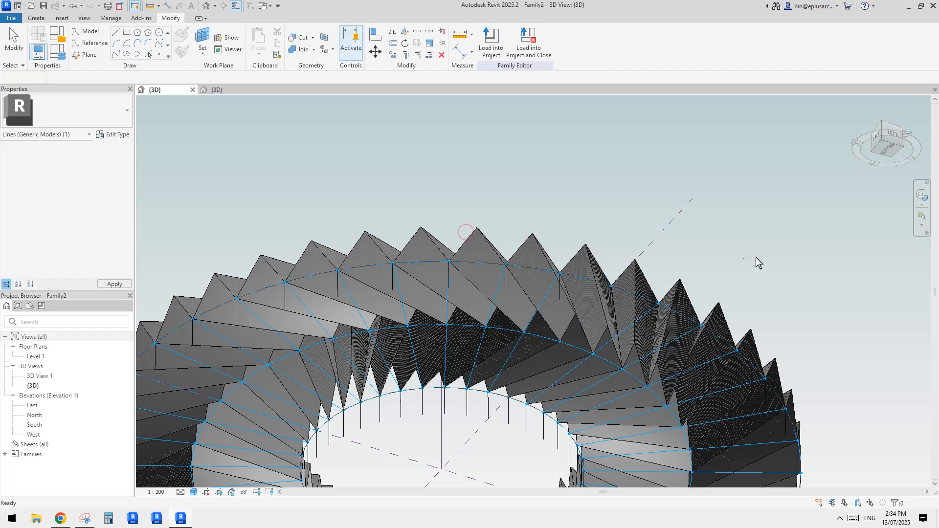
# Step: Examine the supports beneath the blade ring from the side and in the North elevation against Level 1
pyautogui.keyDown('shift'); pyautogui.moveTo(756, 258); pyautogui.dragTo(618, 379, button='middle'); pyautogui.keyUp('shift')
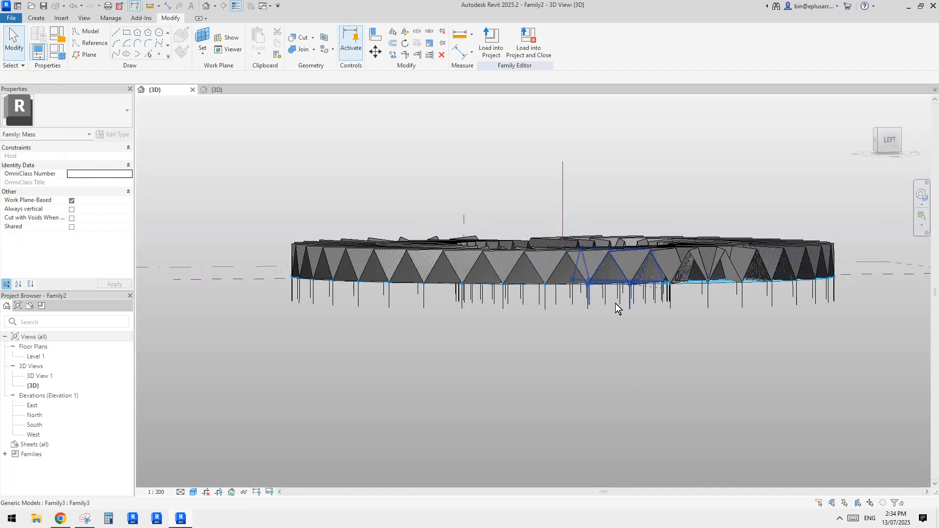
pyautogui.keyDown('shift'); pyautogui.moveTo(674, 307); pyautogui.dragTo(637, 329, button='middle'); pyautogui.keyUp('shift')
pyautogui.keyDown('shift'); pyautogui.moveTo(522, 191); pyautogui.dragTo(585, 230, button='middle'); pyautogui.keyUp('shift')
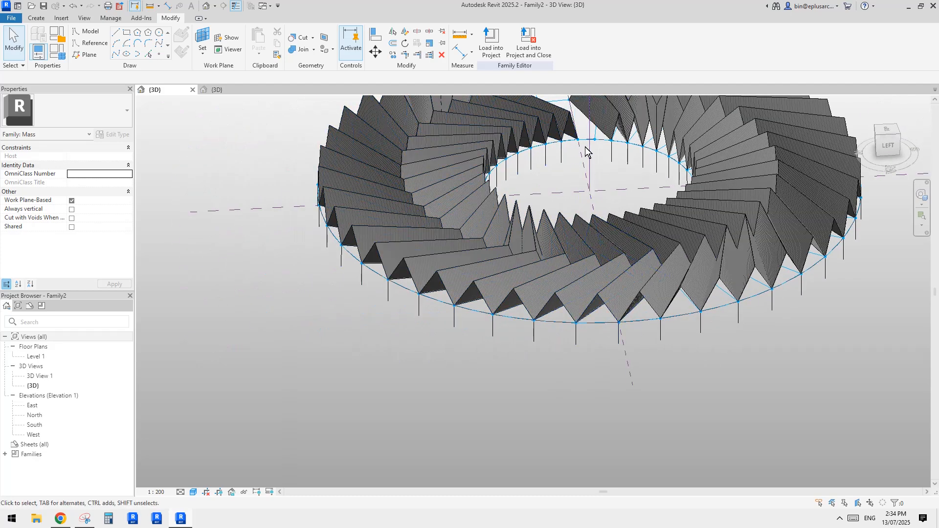
pyautogui.keyDown('shift'); pyautogui.moveTo(592, 146); pyautogui.dragTo(802, 298, button='middle'); pyautogui.keyUp('shift')
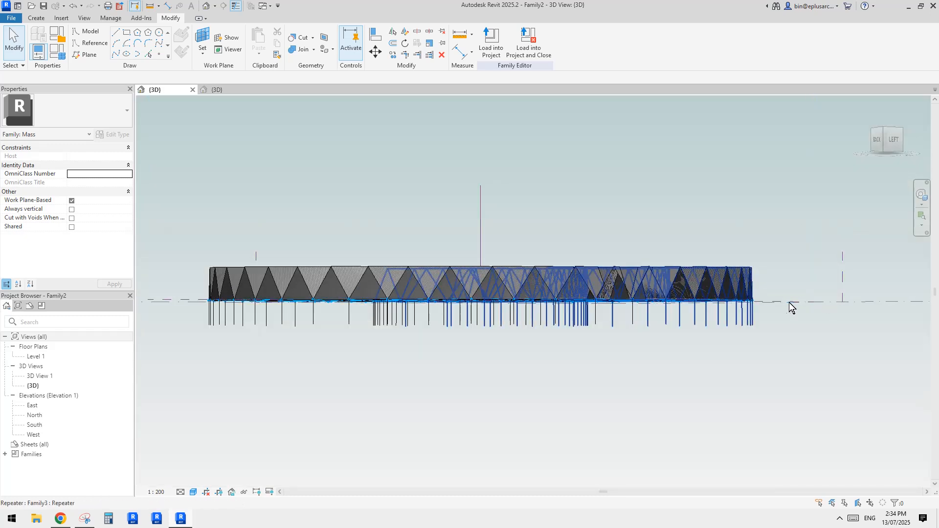
pyautogui.keyDown('shift'); pyautogui.moveTo(816, 303); pyautogui.dragTo(778, 370, button='middle'); pyautogui.keyUp('shift')
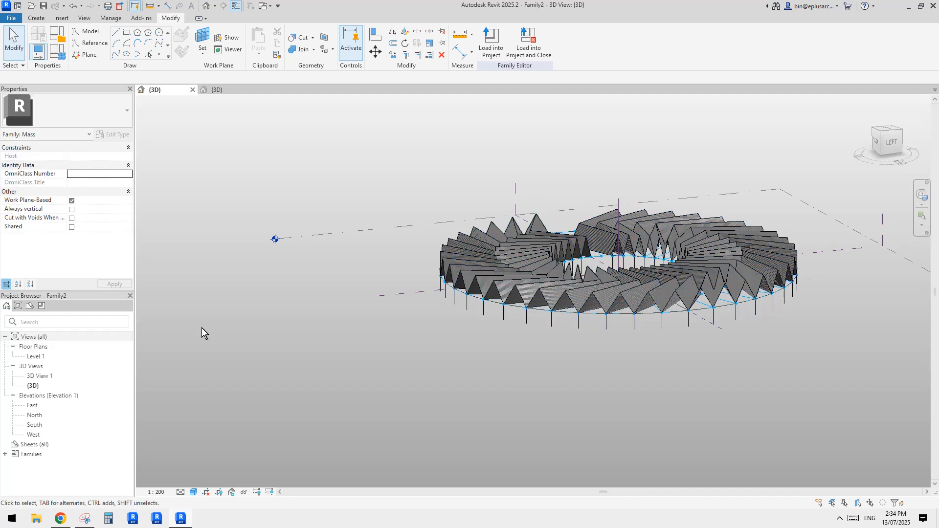
pyautogui.doubleClick(34, 415)
pyautogui.moveTo(530, 368); pyautogui.dragTo(560, 304, button='middle')
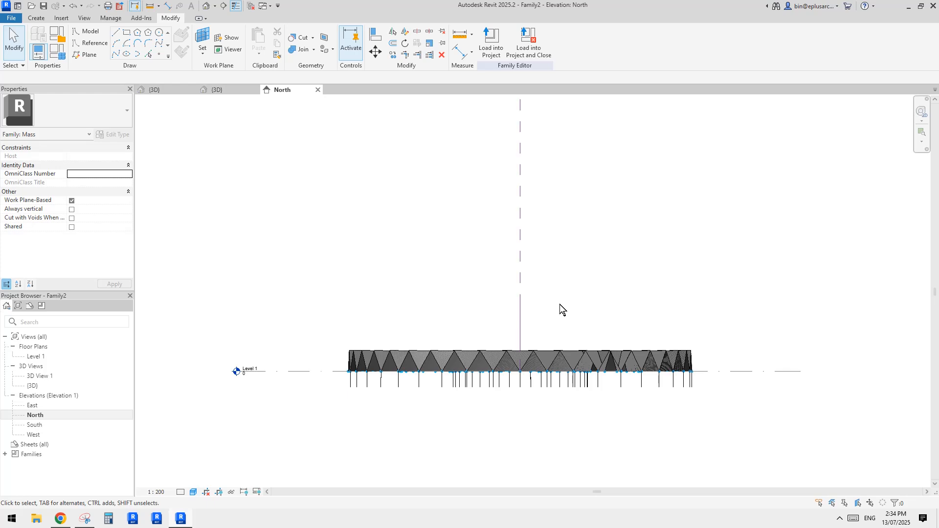
pyautogui.scroll(4, 654, 364)
pyautogui.scroll(-3, 628, 363)
pyautogui.scroll(1, 500, 357)
pyautogui.moveTo(500, 356); pyautogui.dragTo(626, 411, button='middle')
# Step: In the 3D view seen from the back, move the radial reference line in the ring's gap vertically up by 3000
pyautogui.click(206, 5)
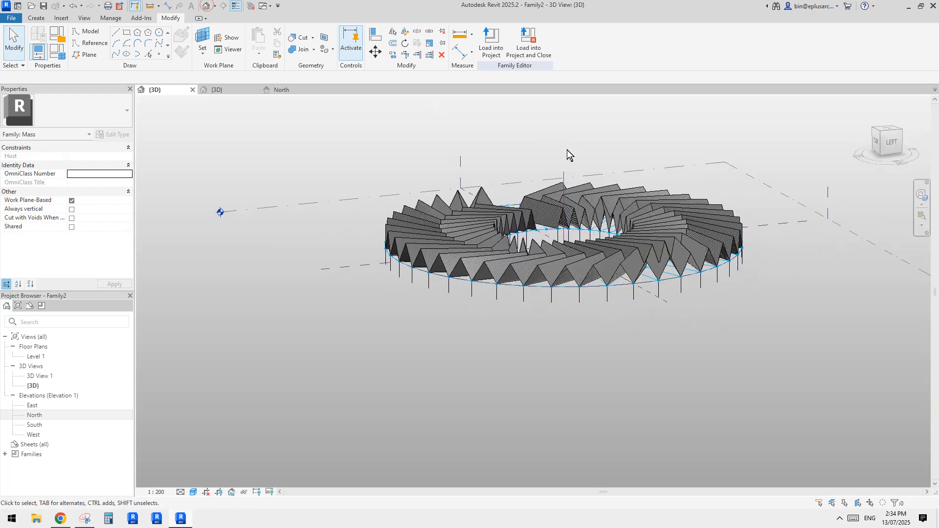
pyautogui.keyDown('shift'); pyautogui.moveTo(572, 200); pyautogui.dragTo(605, 318, button='middle'); pyautogui.keyUp('shift')
pyautogui.scroll(1, 634, 297)
pyautogui.moveTo(625, 251); pyautogui.dragTo(595, 315, button='middle')
pyautogui.moveTo(582, 270); pyautogui.dragTo(577, 296, button='middle')
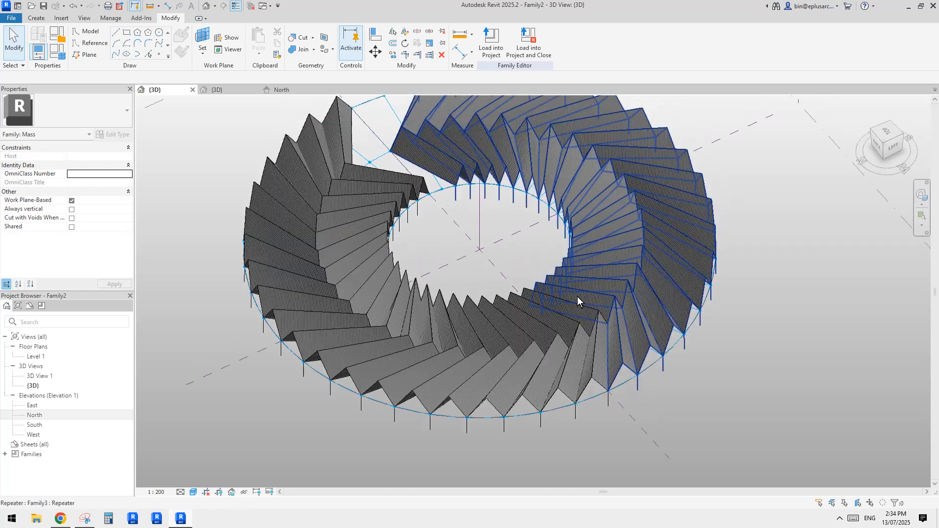
pyautogui.click(367, 126)
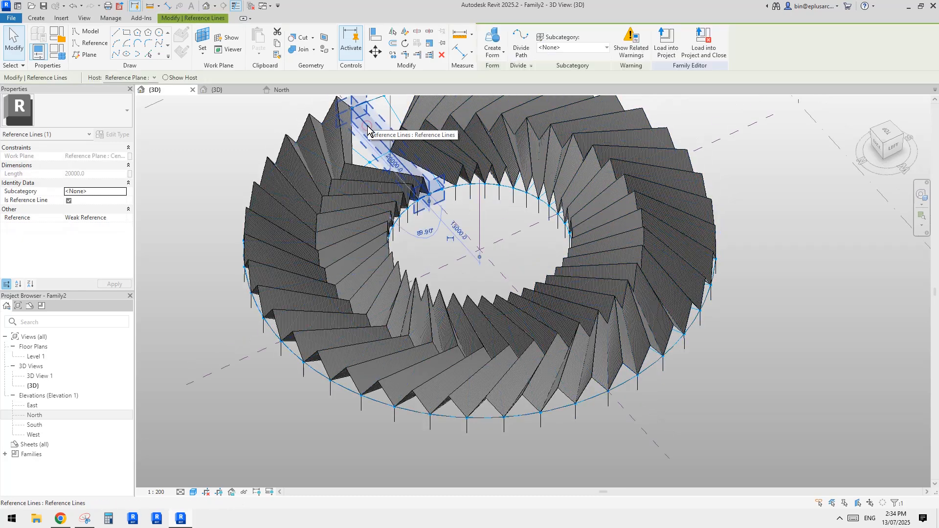
pyautogui.moveTo(351, 147); pyautogui.dragTo(528, 135, button='middle')
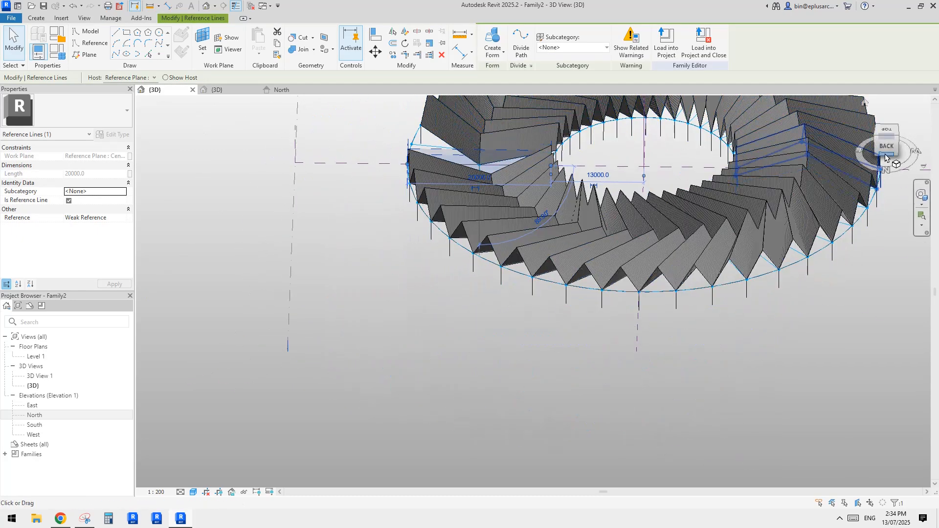
pyautogui.click(884, 148)
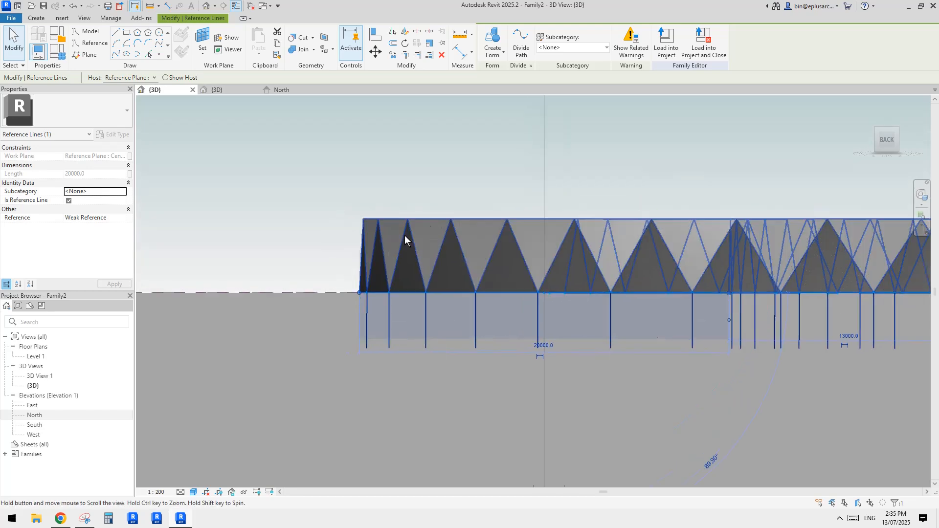
pyautogui.press('m')
pyautogui.press('v')
pyautogui.click(337, 261)
pyautogui.write('3000')
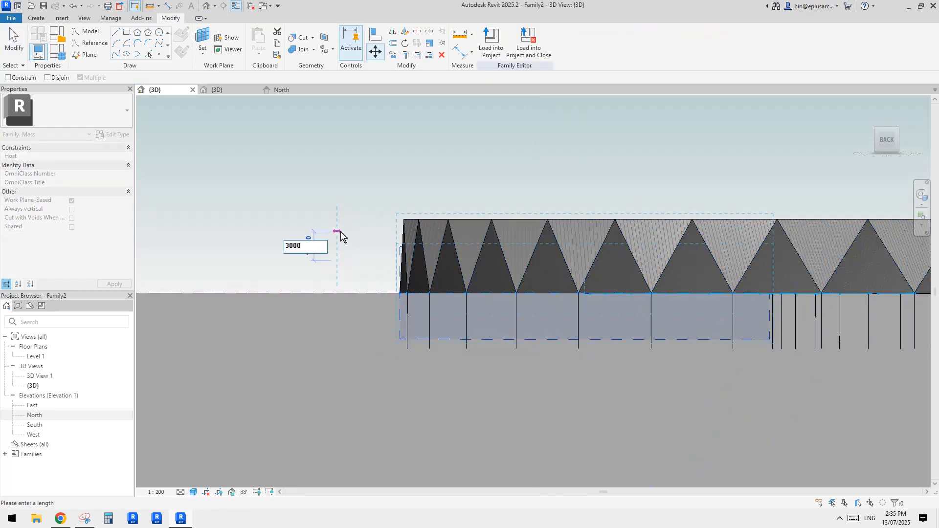
pyautogui.press('Return')
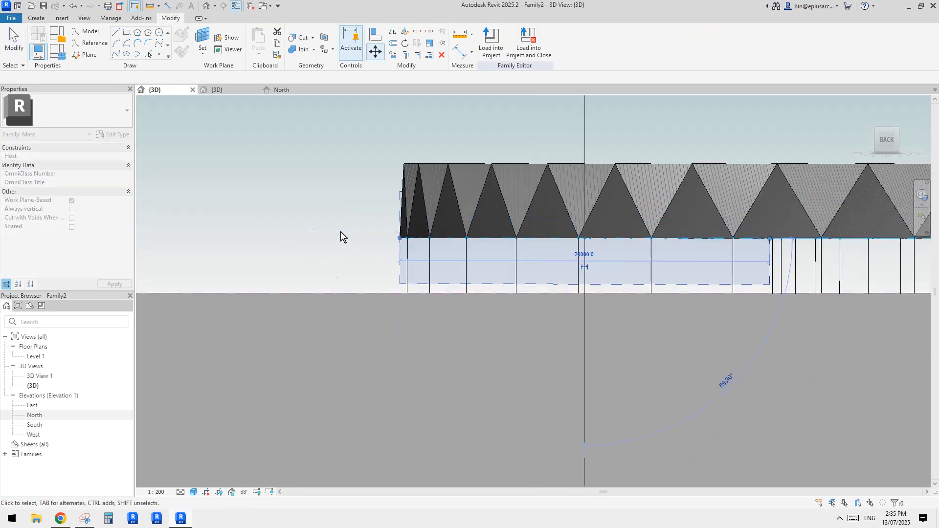
pyautogui.press('Escape')
# Step: Examine the raised blade ring in 3D and compare it with the reference photo in Chrome
pyautogui.keyDown('shift'); pyautogui.moveTo(738, 273); pyautogui.dragTo(535, 304, button='middle'); pyautogui.keyUp('shift')
pyautogui.scroll(-2, 762, 330)
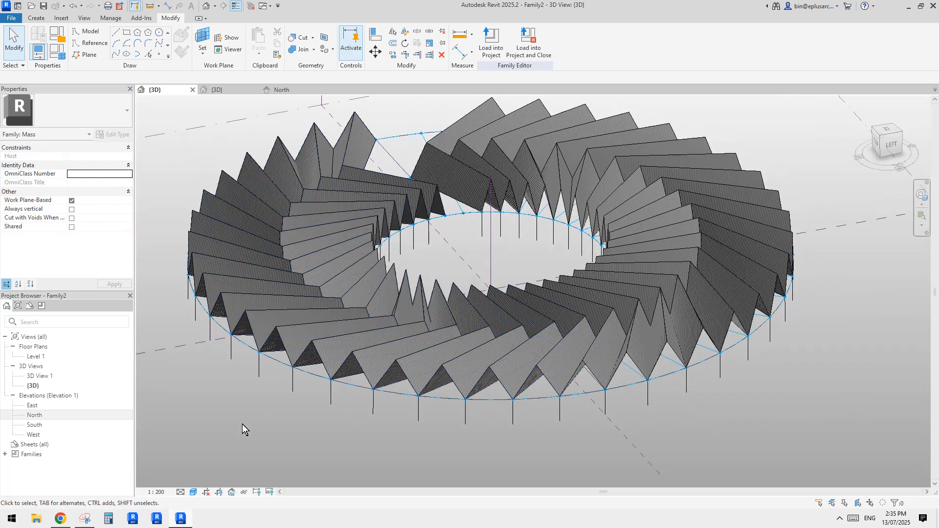
pyautogui.click(63, 519)
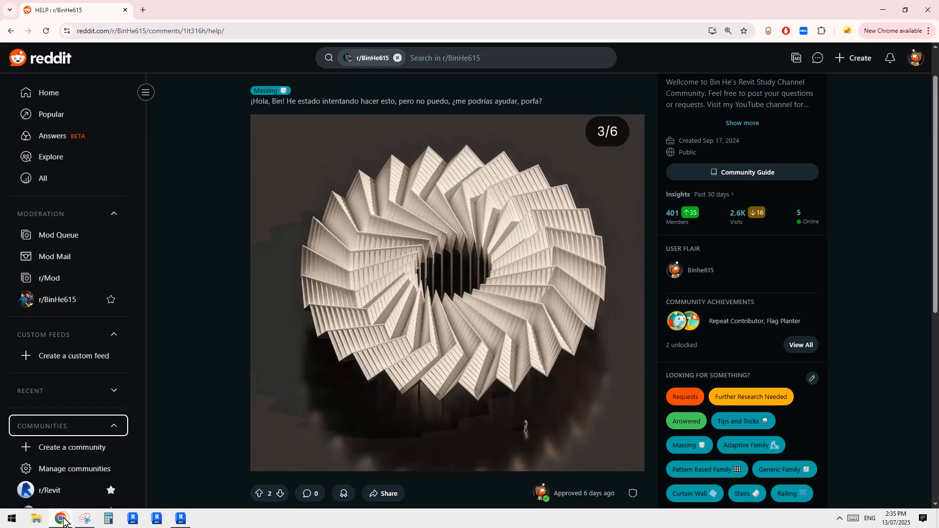
pyautogui.click(184, 523)
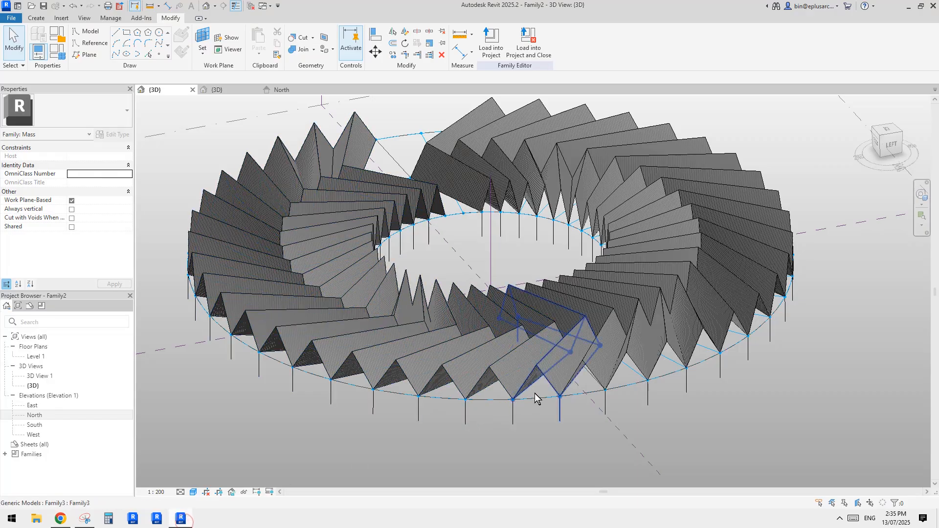
# Step: Compare the ring's folded blades and supports with the pavilion photo in Chrome, switching back to Revit after each look
pyautogui.scroll(2, 513, 414)
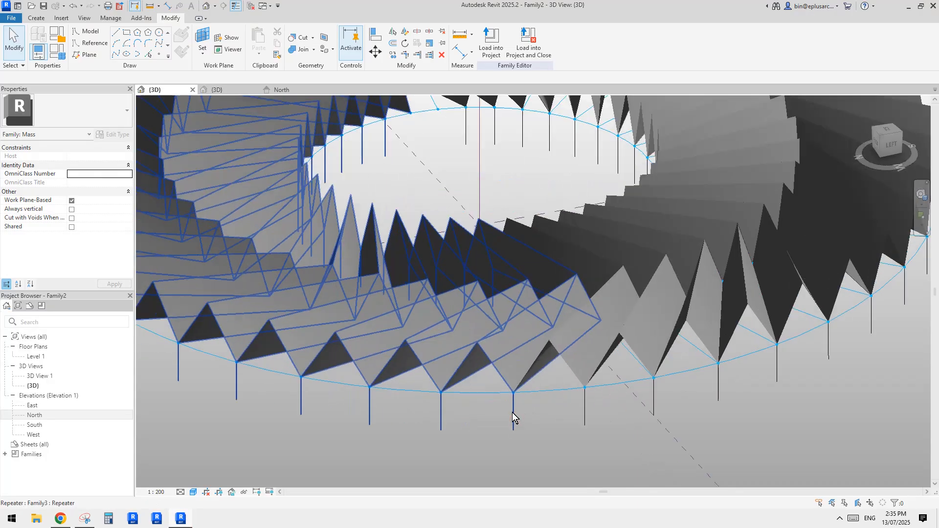
pyautogui.moveTo(505, 409); pyautogui.dragTo(531, 442, button='middle')
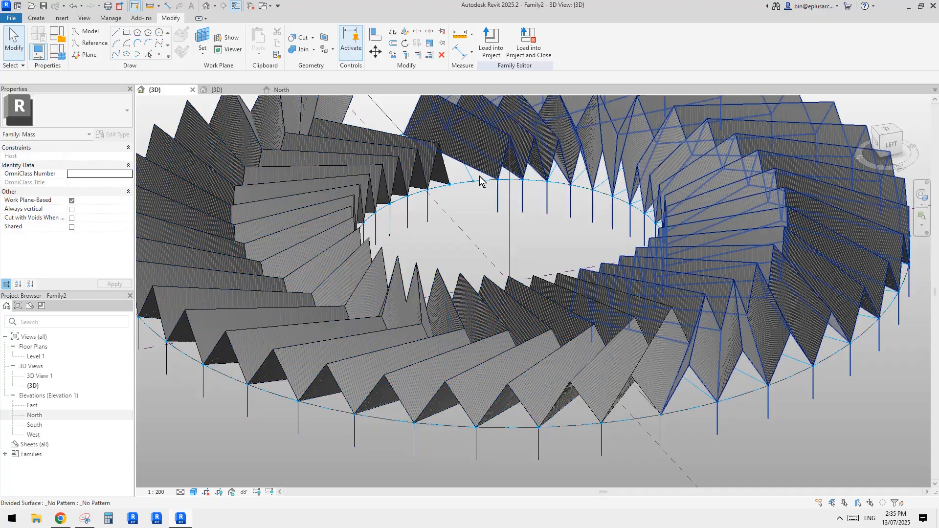
pyautogui.click(67, 519)
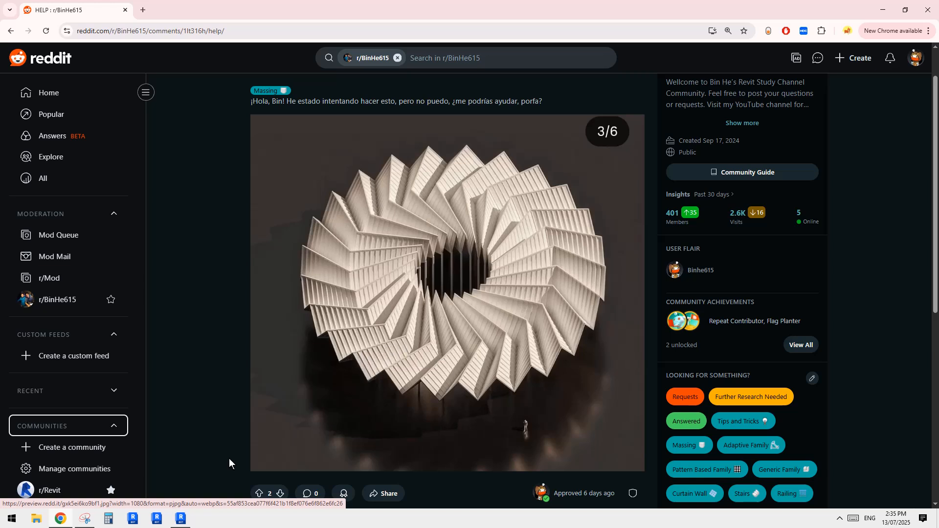
pyautogui.hotkey('alt', 'Tab')
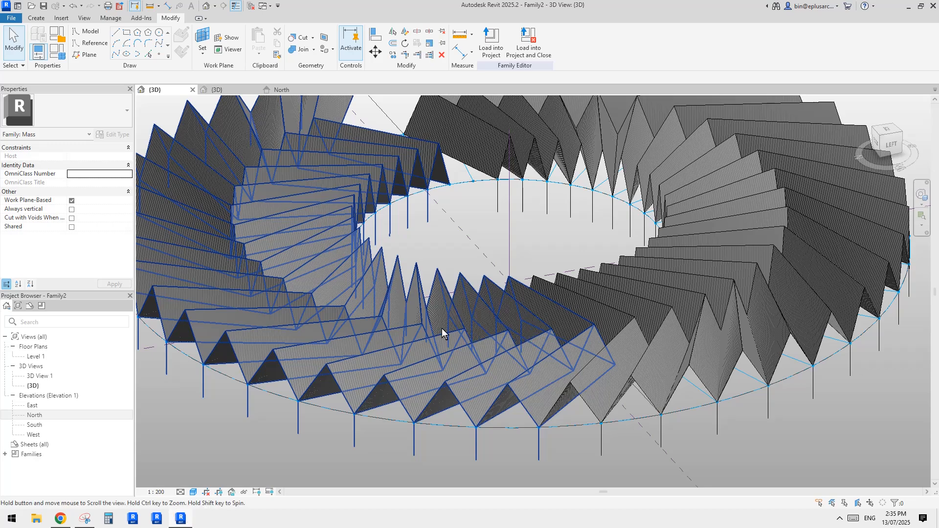
pyautogui.moveTo(442, 328); pyautogui.dragTo(474, 331, button='middle')
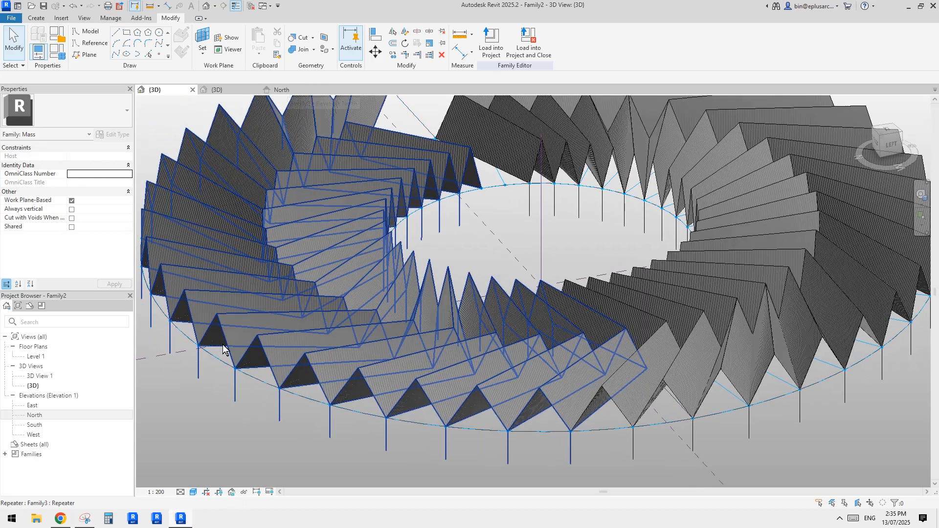
pyautogui.click(66, 522)
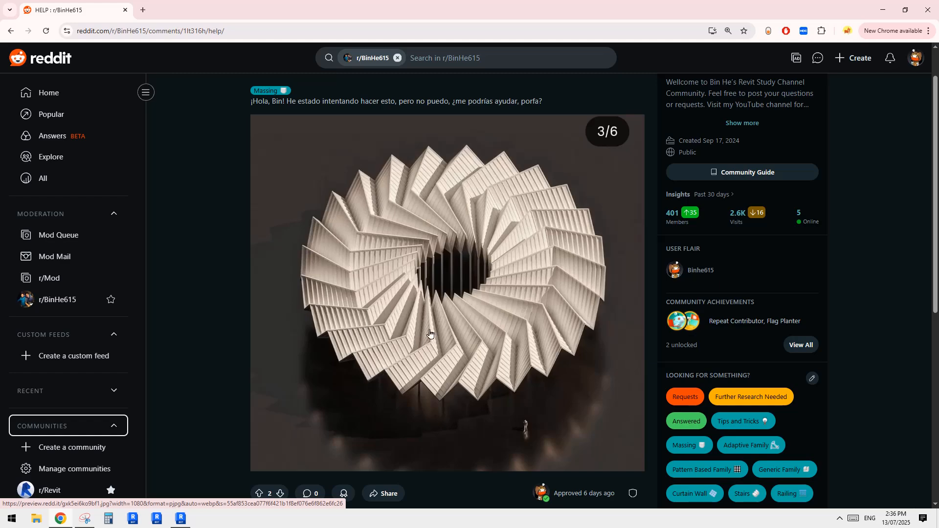
pyautogui.click(182, 518)
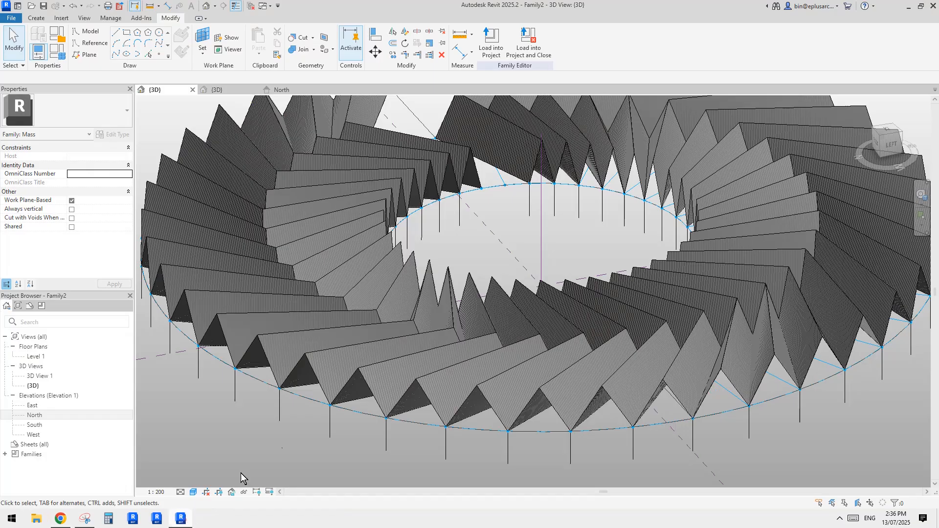
pyautogui.scroll(-3, 390, 297)
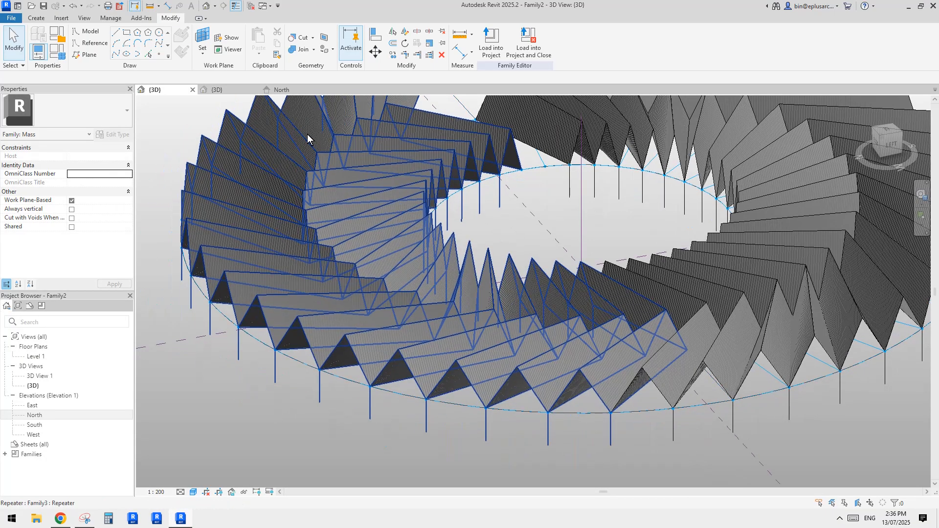
# Step: Review the single blade in the Family3 3D view and the raised ring in the North elevation
pyautogui.click(279, 90)
pyautogui.click(230, 91)
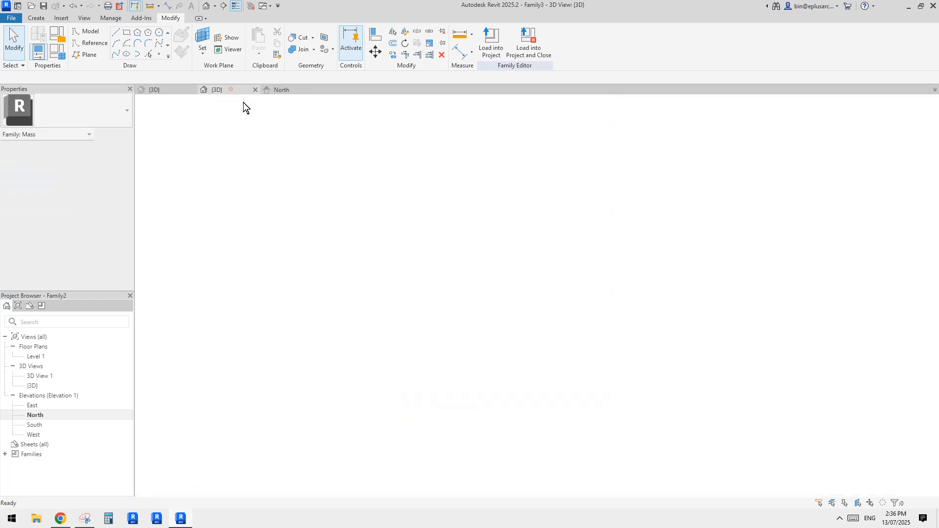
pyautogui.keyDown('shift'); pyautogui.moveTo(447, 292); pyautogui.dragTo(541, 341, button='middle'); pyautogui.keyUp('shift')
pyautogui.click(592, 302)
pyautogui.scroll(1, 617, 318)
pyautogui.moveTo(617, 318); pyautogui.dragTo(532, 300, button='middle')
pyautogui.press('Escape')
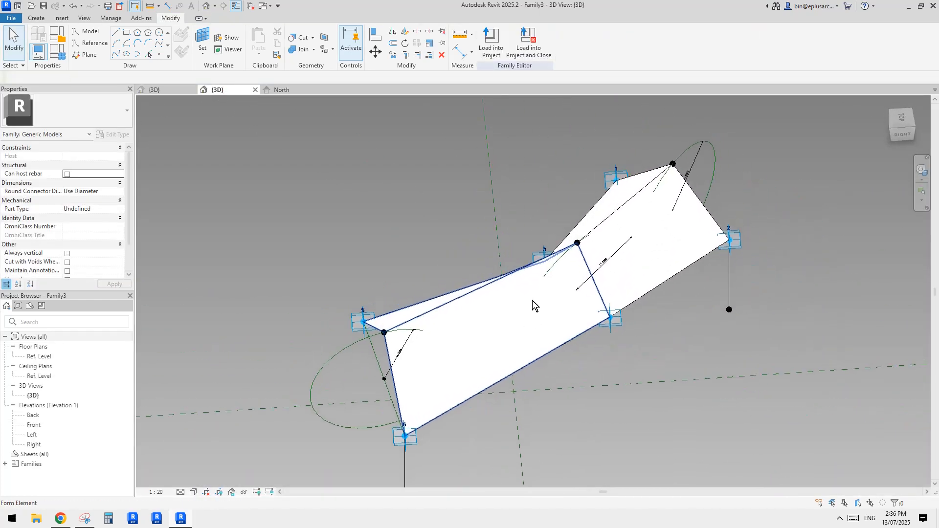
pyautogui.click(289, 92)
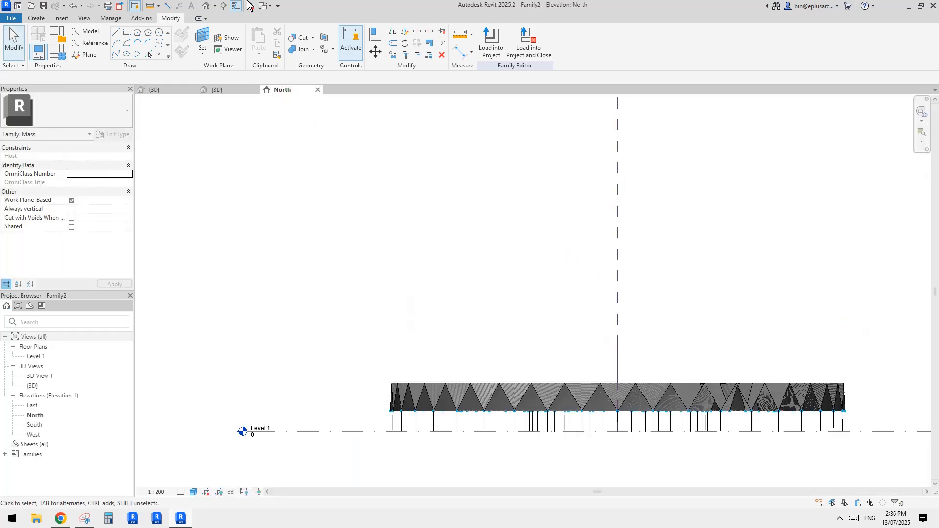
# Step: Inspect the folded faces and support lines of the blade ring up close in the Family2 3D view
pyautogui.click(208, 6)
pyautogui.keyDown('shift'); pyautogui.moveTo(563, 271); pyautogui.dragTo(586, 349, button='middle'); pyautogui.keyUp('shift')
pyautogui.scroll(3, 568, 319)
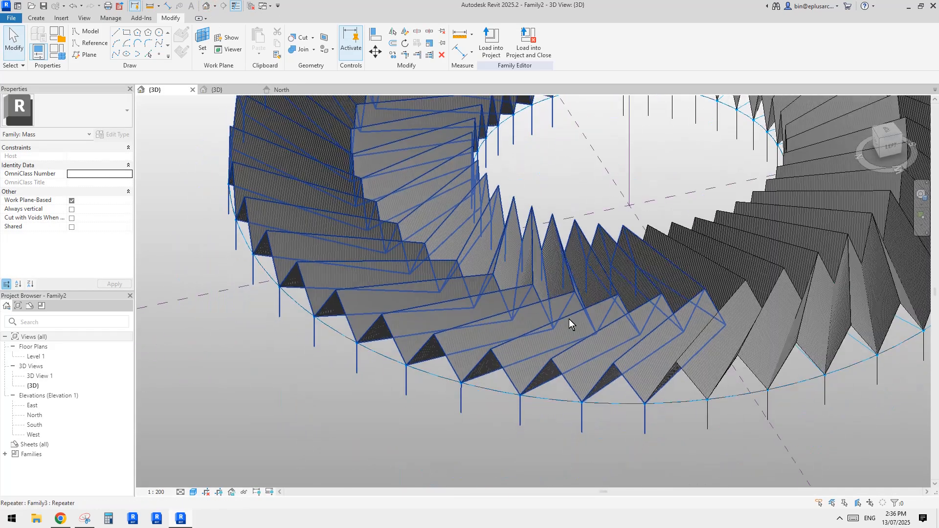
pyautogui.scroll(2, 568, 319)
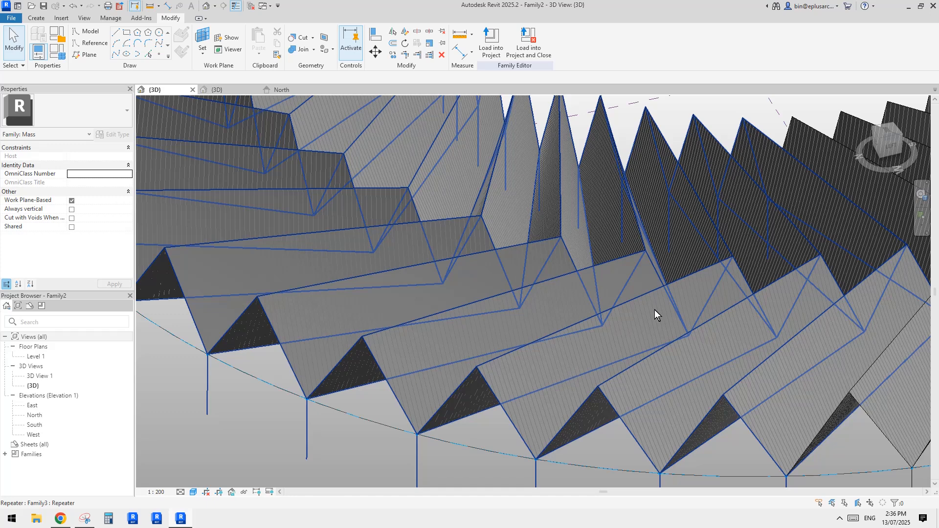
pyautogui.scroll(-3, 458, 245)
pyautogui.scroll(2, 441, 267)
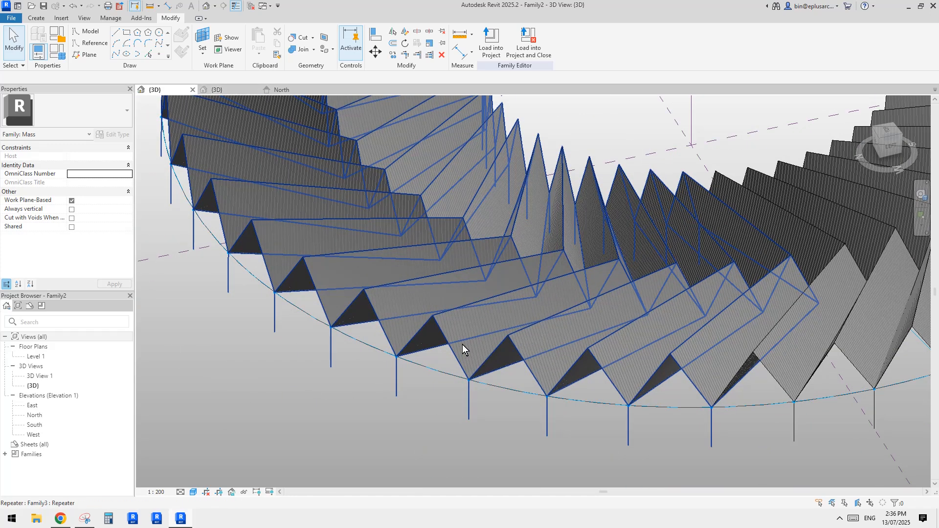
pyautogui.scroll(2, 462, 344)
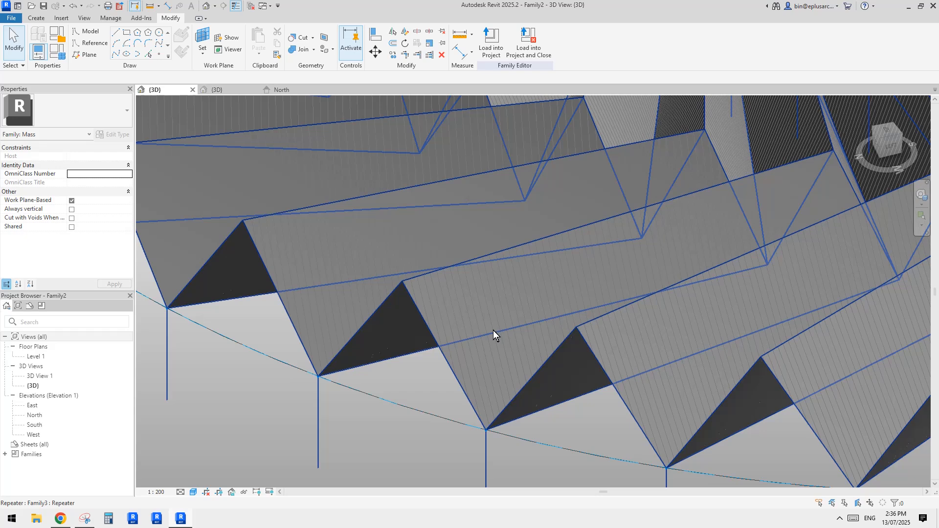
pyautogui.scroll(-2, 607, 358)
pyautogui.keyDown('shift'); pyautogui.moveTo(610, 360); pyautogui.dragTo(482, 328, button='middle'); pyautogui.keyUp('shift')
pyautogui.scroll(-4, 481, 328)
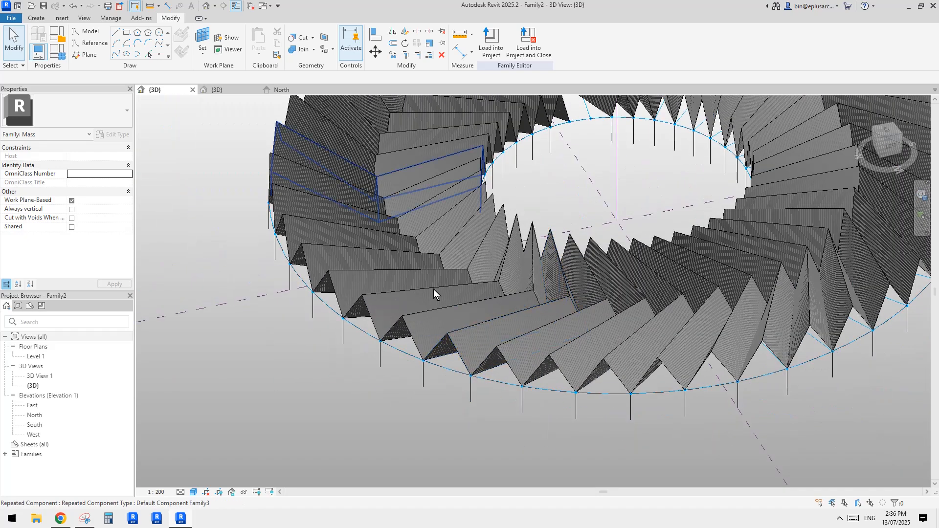
# Step: In Family3, divide the blade face between points 4 and 6 with the V grid off and the U grid number set to 20
pyautogui.click(222, 92)
pyautogui.click(485, 333)
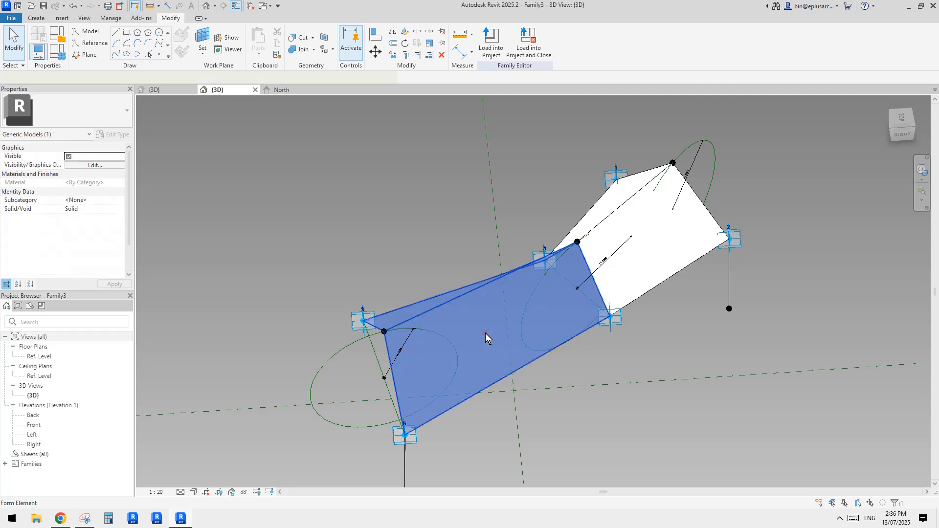
pyautogui.click(465, 345)
pyautogui.keyDown('shift'); pyautogui.moveTo(466, 343); pyautogui.dragTo(480, 315, button='middle'); pyautogui.keyUp('shift')
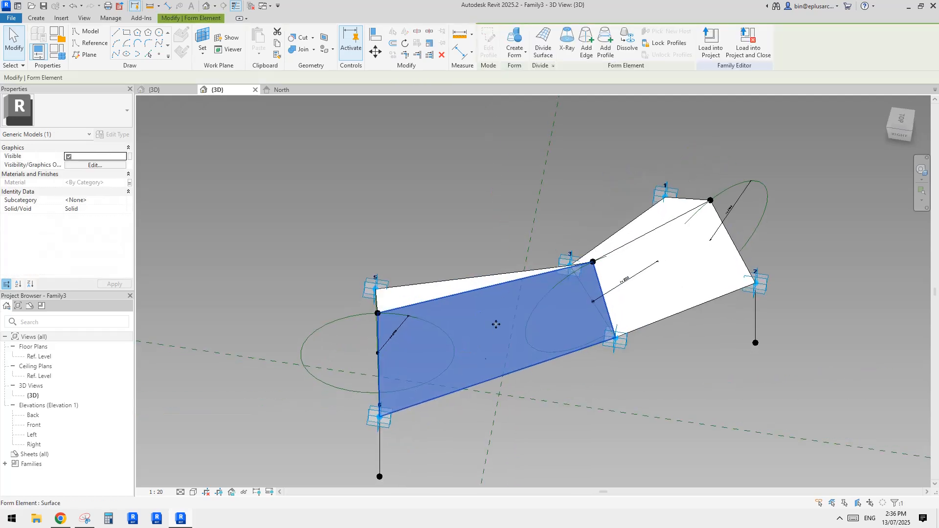
pyautogui.click(543, 45)
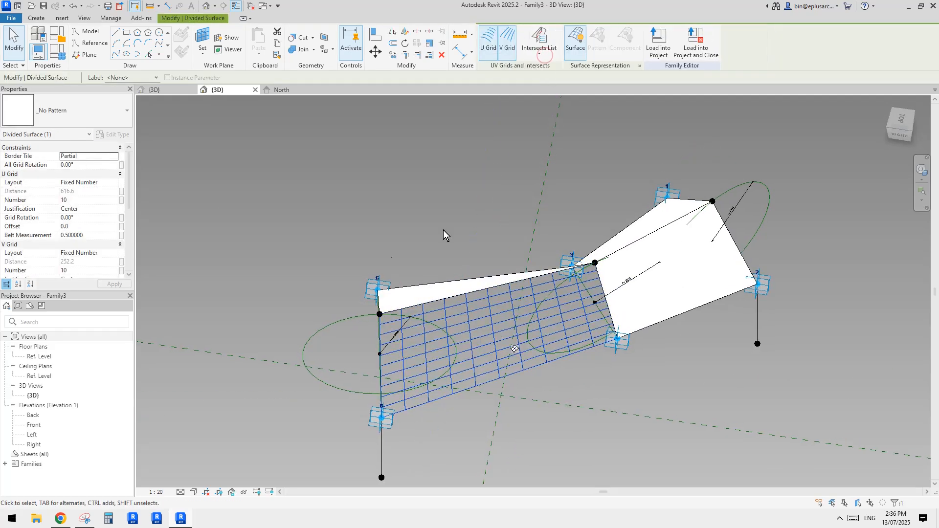
pyautogui.click(487, 49)
pyautogui.click(487, 49)
pyautogui.click(508, 44)
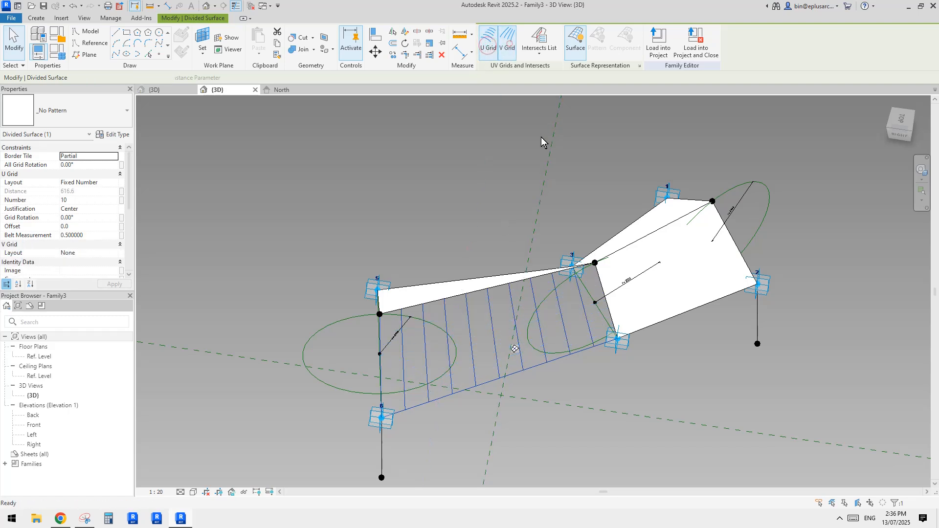
pyautogui.keyDown('shift'); pyautogui.moveTo(541, 138); pyautogui.dragTo(242, 218, button='middle'); pyautogui.keyUp('shift')
pyautogui.click(95, 199)
pyautogui.write('2')
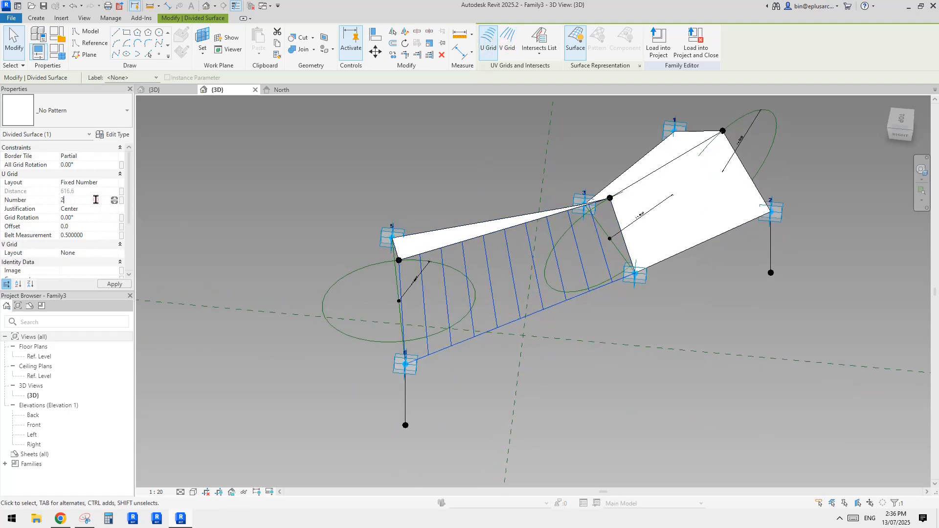
pyautogui.moveTo(516, 271); pyautogui.dragTo(471, 268, button='middle')
pyautogui.scroll(2, 529, 258)
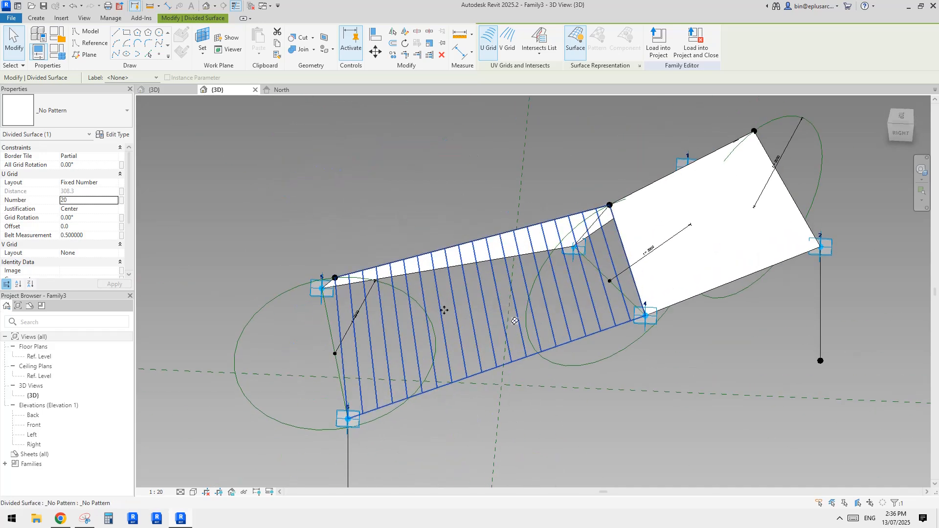
# Step: Apply the Rectangle pattern to the divided blade face between points 4 and 6
pyautogui.click(90, 109)
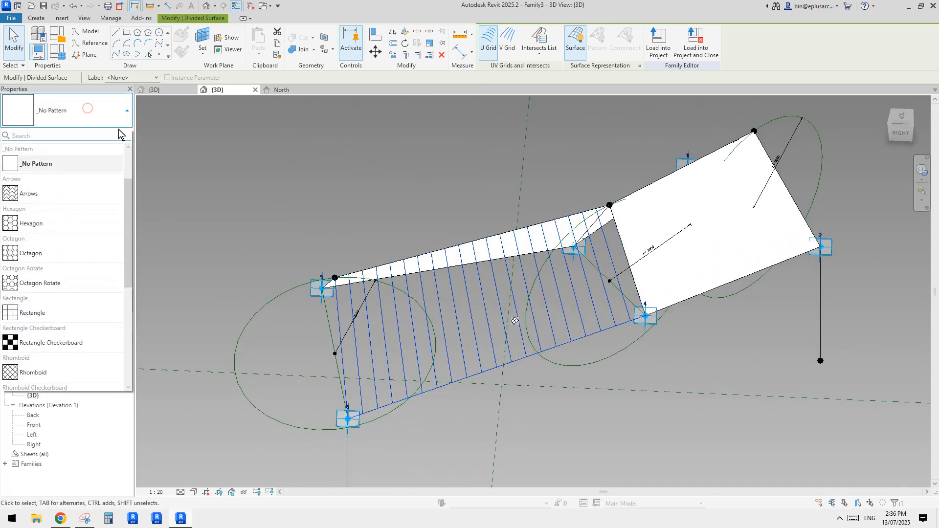
pyautogui.click(46, 313)
pyautogui.press('Escape')
pyautogui.keyDown('shift'); pyautogui.moveTo(642, 405); pyautogui.dragTo(465, 298, button='middle'); pyautogui.keyUp('shift')
pyautogui.keyDown('shift'); pyautogui.moveTo(530, 321); pyautogui.dragTo(534, 374, button='middle'); pyautogui.keyUp('shift')
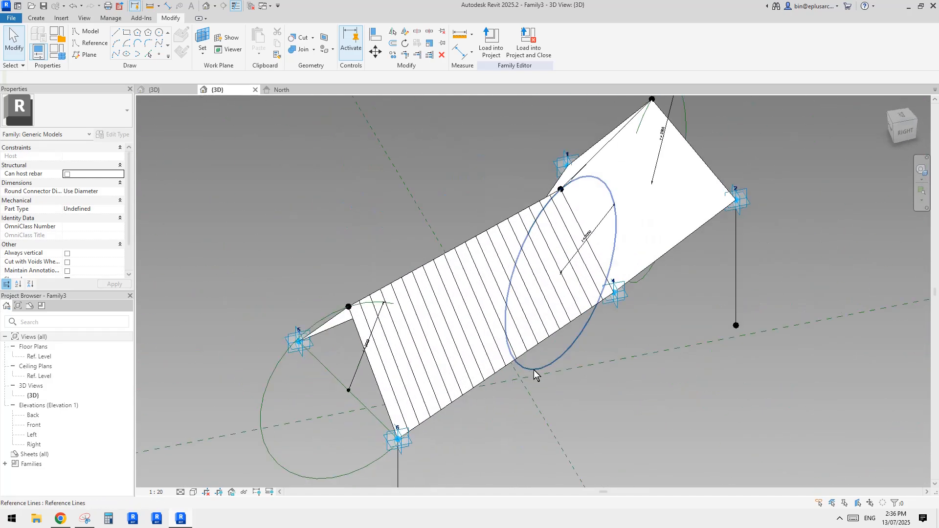
pyautogui.keyDown('shift'); pyautogui.moveTo(470, 329); pyautogui.dragTo(479, 304, button='middle'); pyautogui.keyUp('shift')
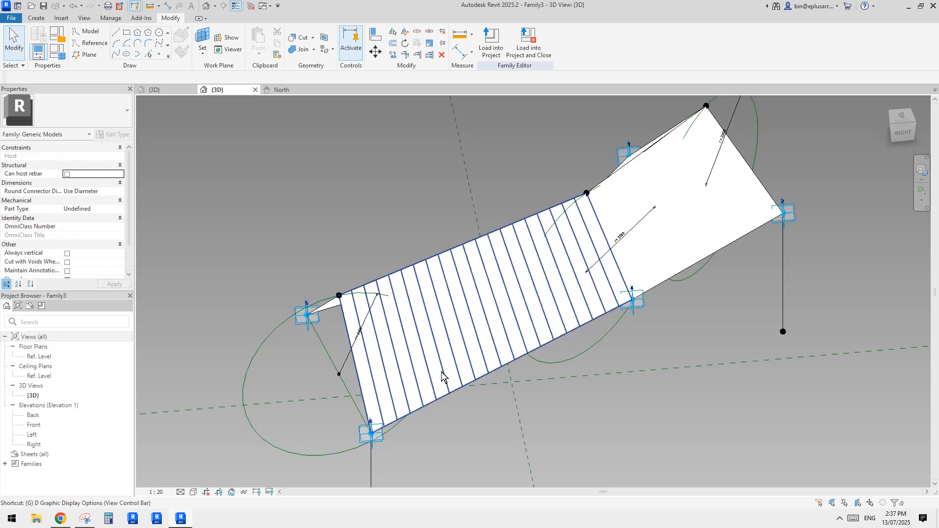
# Step: Try the Shaded display style for the blade's 3D view with edges and smooth lines turned off
pyautogui.press('d')
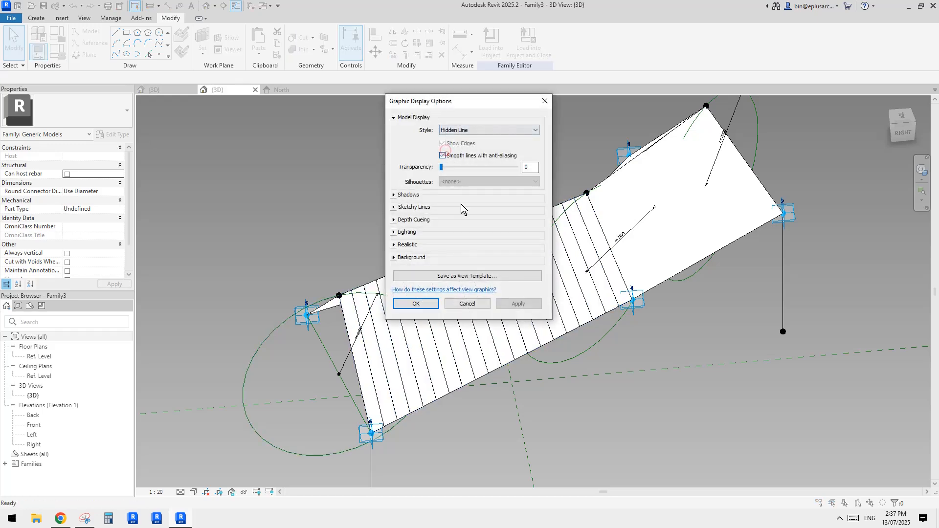
pyautogui.click(514, 304)
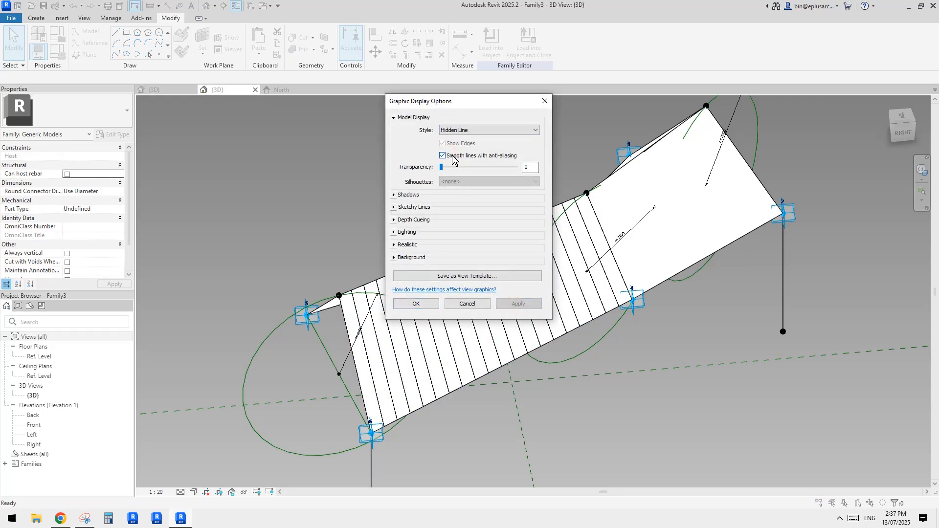
pyautogui.click(449, 131)
pyautogui.click(451, 150)
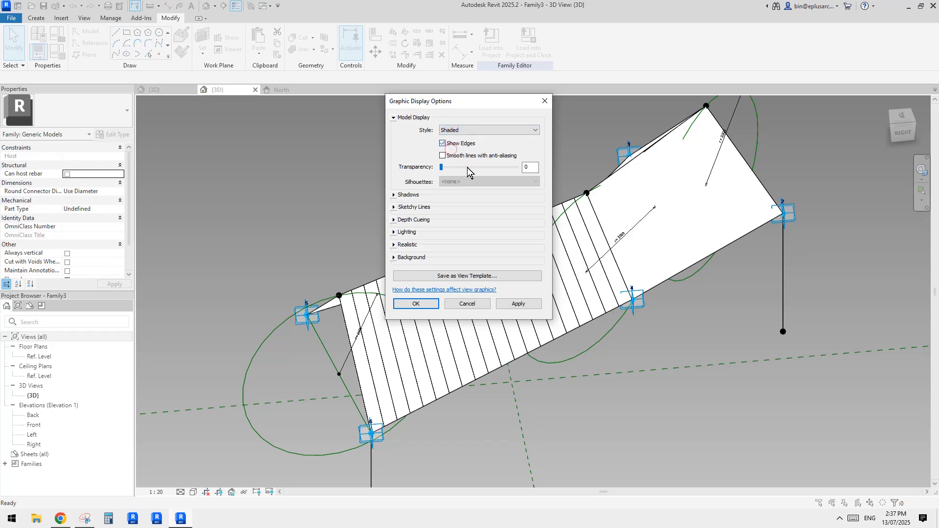
pyautogui.click(519, 304)
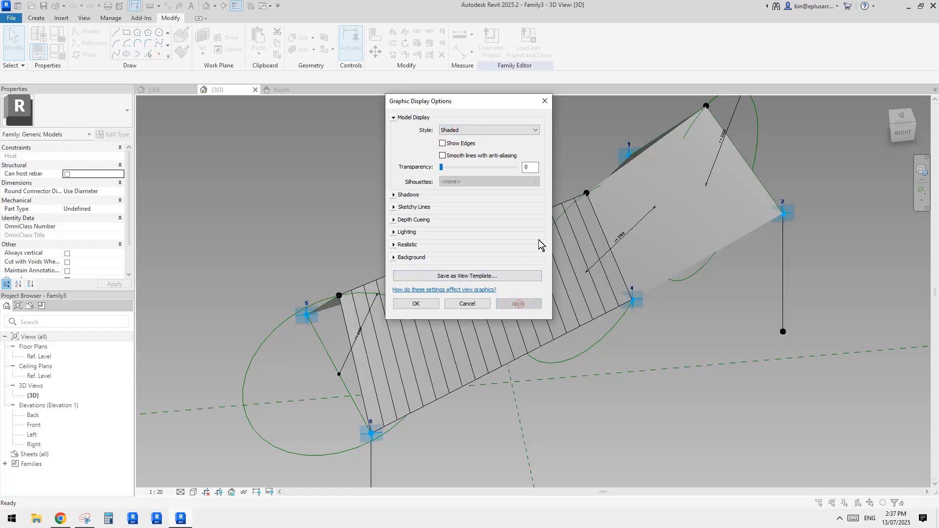
pyautogui.click(456, 304)
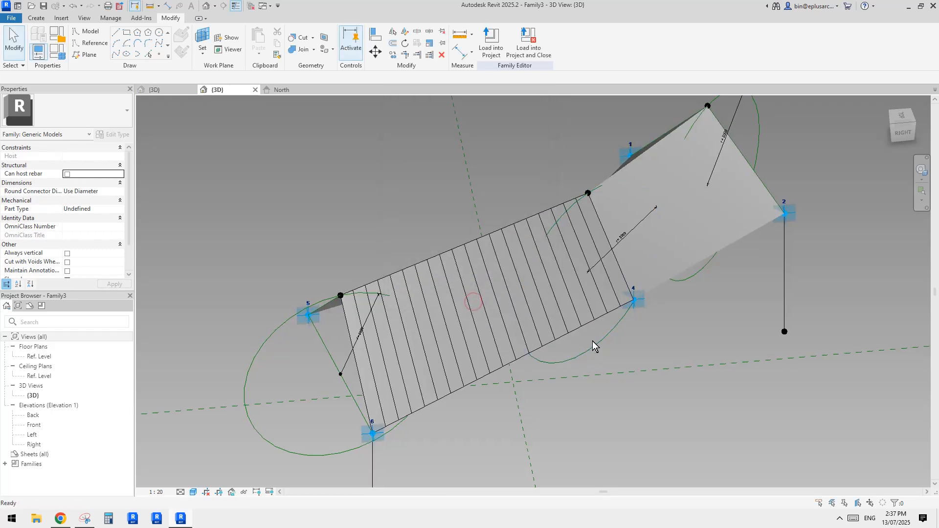
# Step: Divide the opposite face of the same fold, beside point 5, with the V grid off and the U grid number set to 20
pyautogui.keyDown('shift'); pyautogui.moveTo(592, 334); pyautogui.dragTo(608, 347, button='middle'); pyautogui.keyUp('shift')
pyautogui.click(437, 301)
pyautogui.keyDown('shift'); pyautogui.moveTo(436, 302); pyautogui.dragTo(495, 209, button='middle'); pyautogui.keyUp('shift')
pyautogui.click(542, 40)
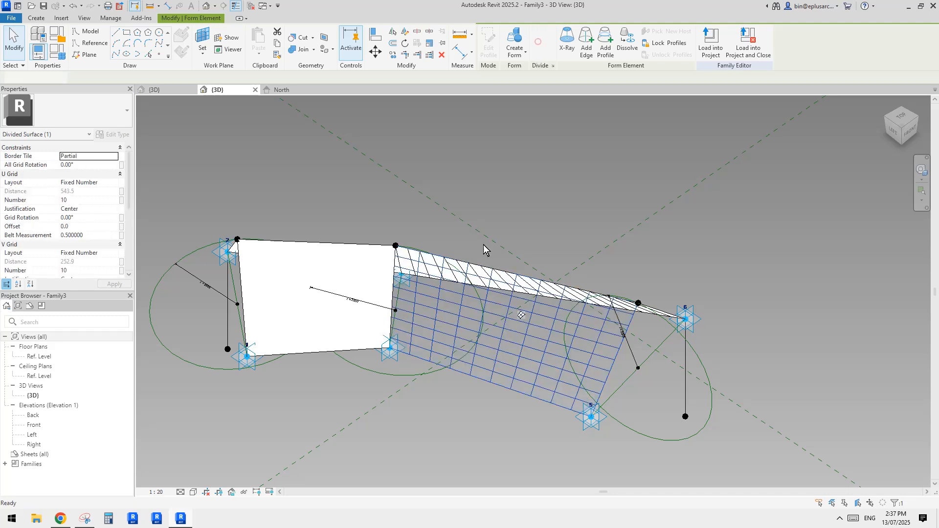
pyautogui.click(508, 42)
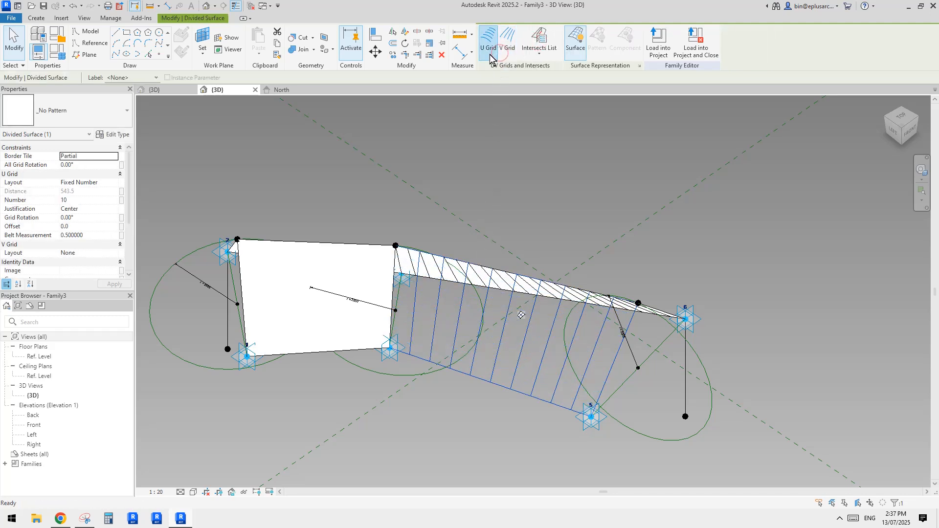
pyautogui.click(92, 200)
pyautogui.write('2')
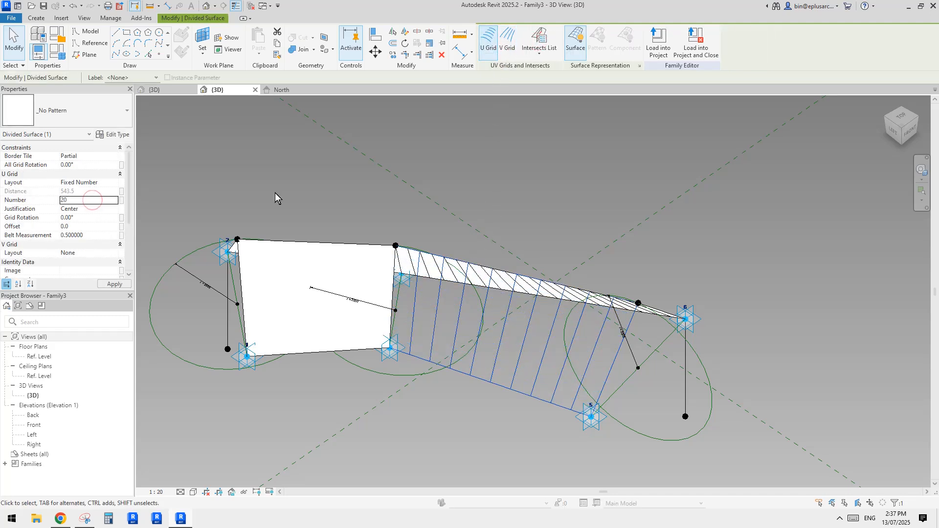
# Step: Apply the Rectangle pattern to the divided face beside point 5
pyautogui.click(90, 109)
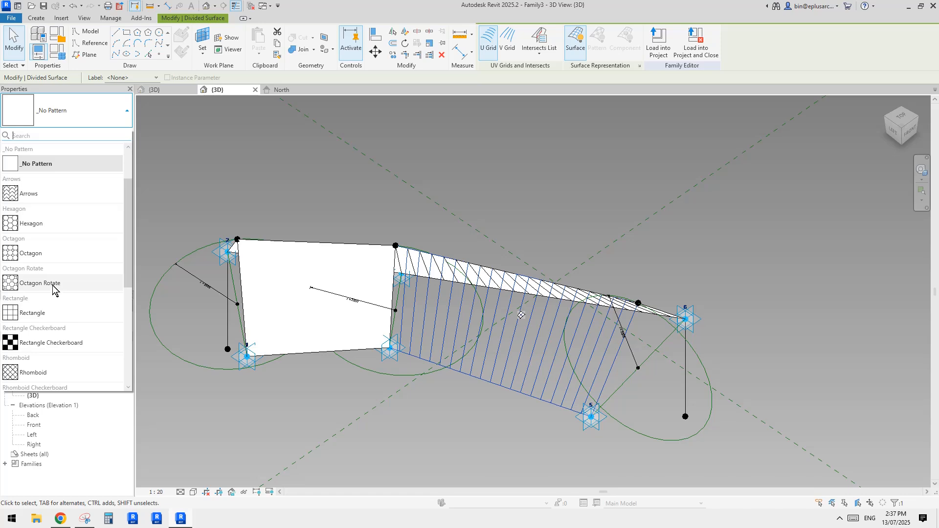
pyautogui.click(51, 312)
pyautogui.keyDown('shift'); pyautogui.moveTo(553, 259); pyautogui.dragTo(478, 281, button='middle'); pyautogui.keyUp('shift')
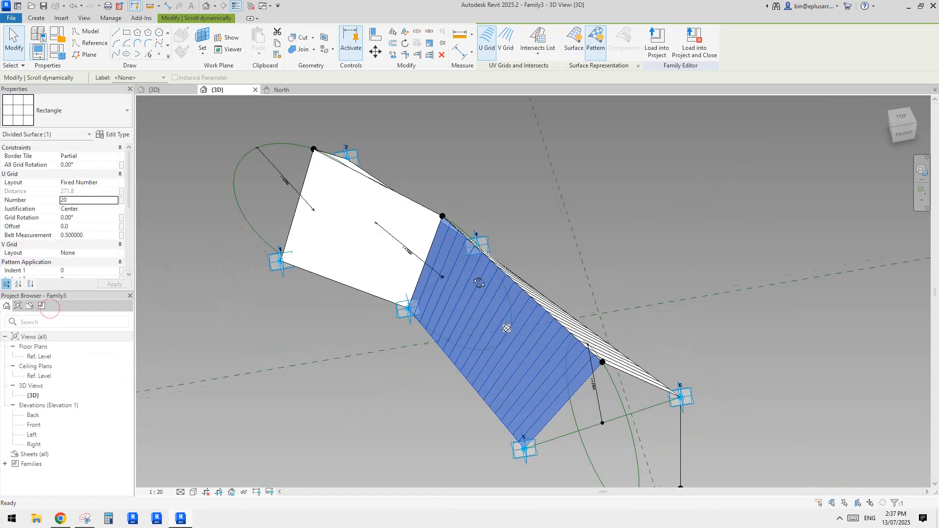
# Step: Load the updated blade family into the ring's mass family, overwriting the existing version
pyautogui.click(581, 281)
pyautogui.moveTo(582, 281); pyautogui.dragTo(563, 294, button='middle')
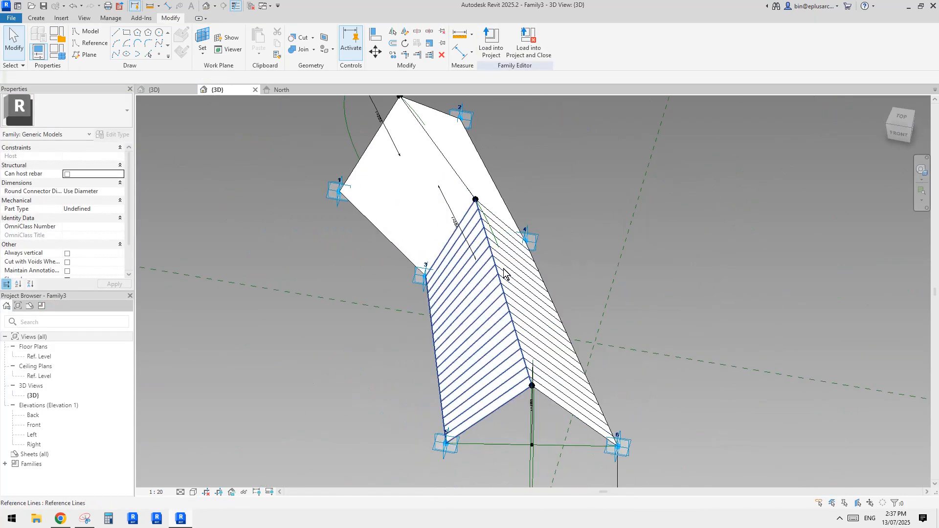
pyautogui.moveTo(506, 233); pyautogui.dragTo(504, 240, button='middle')
pyautogui.click(491, 43)
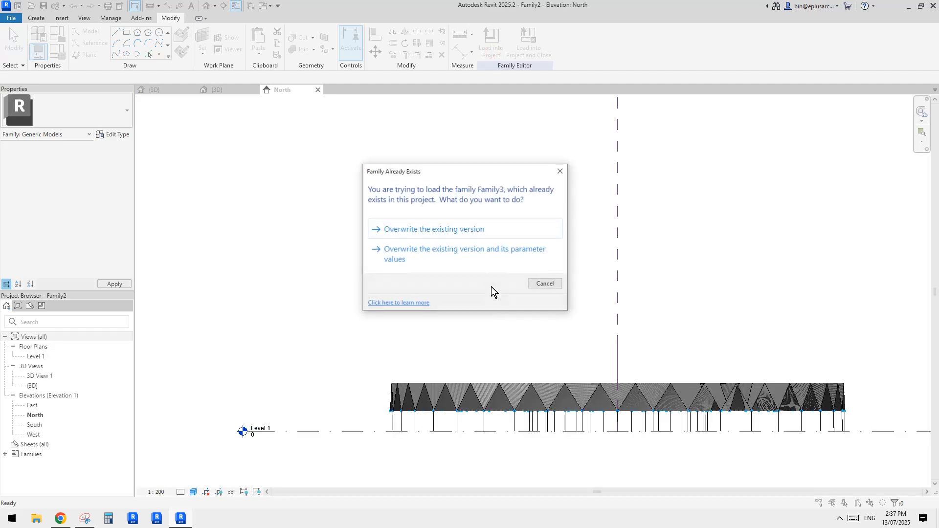
pyautogui.click(456, 229)
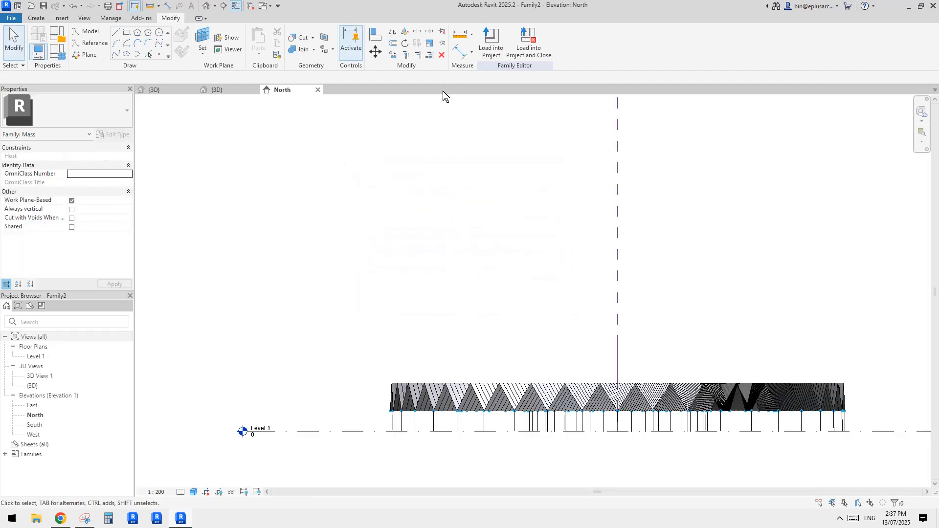
# Step: Examine the slatted blades around the ring in the mass family's 3D view, including individual repeated components at the outer edge
pyautogui.click(205, 7)
pyautogui.keyDown('shift'); pyautogui.moveTo(583, 256); pyautogui.dragTo(508, 234, button='middle'); pyautogui.keyUp('shift')
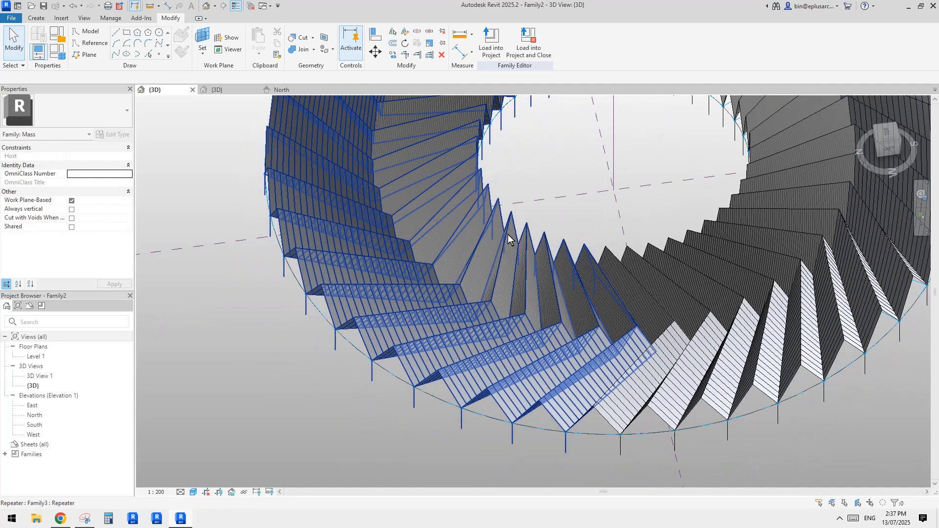
pyautogui.press('Tab')
pyautogui.click(399, 335)
pyautogui.moveTo(399, 336); pyautogui.dragTo(464, 317, button='middle')
pyautogui.keyDown('shift'); pyautogui.moveTo(464, 317); pyautogui.dragTo(426, 336, button='middle'); pyautogui.keyUp('shift')
pyautogui.press('Escape')
pyautogui.keyDown('shift'); pyautogui.moveTo(457, 308); pyautogui.dragTo(475, 315, button='middle'); pyautogui.keyUp('shift')
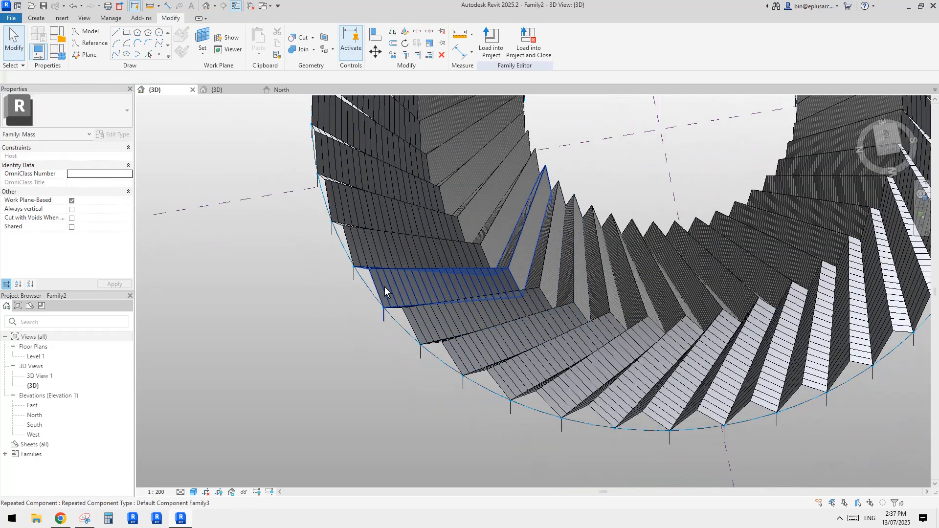
pyautogui.keyDown('shift'); pyautogui.moveTo(366, 259); pyautogui.dragTo(537, 347, button='middle'); pyautogui.keyUp('shift')
pyautogui.click(518, 308)
pyautogui.press('Escape')
pyautogui.scroll(5, 513, 318)
pyautogui.click(443, 239)
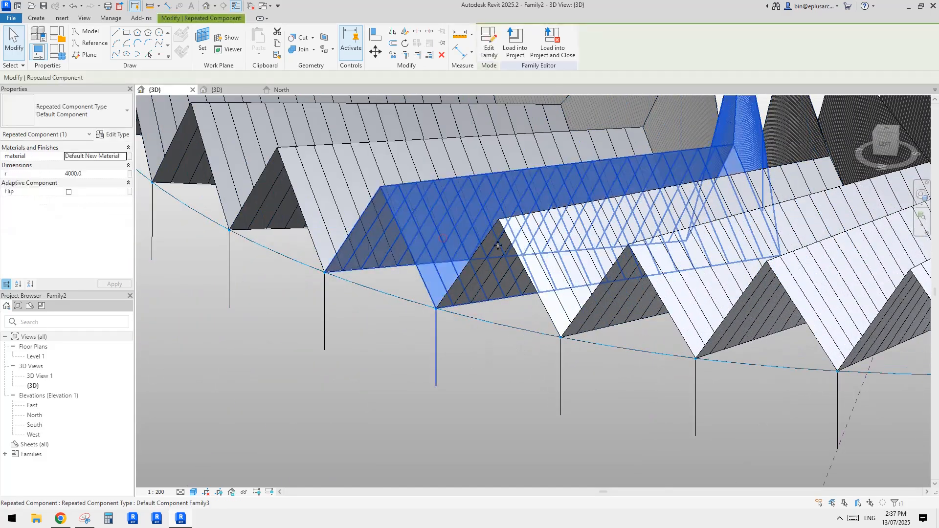
pyautogui.scroll(3, 392, 282)
pyautogui.keyDown('shift'); pyautogui.moveTo(391, 282); pyautogui.dragTo(482, 290, button='middle'); pyautogui.keyUp('shift')
pyautogui.press('Escape')
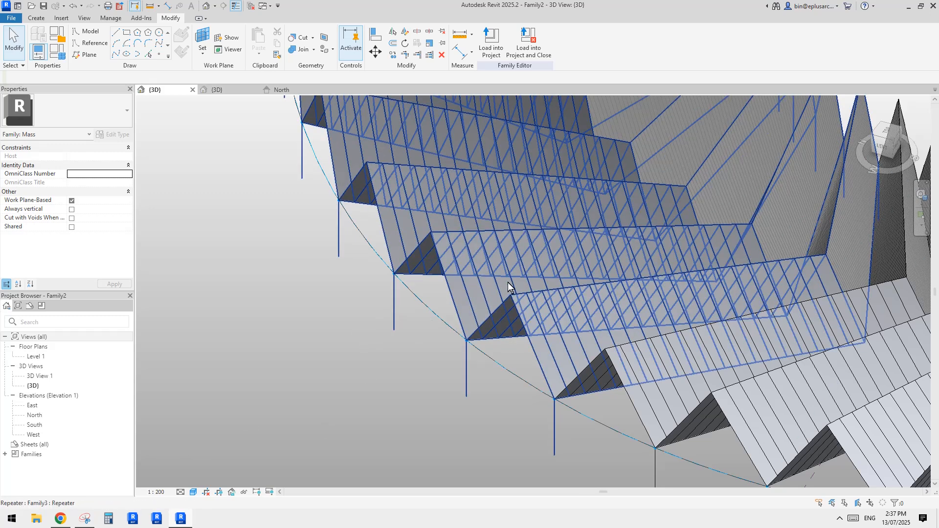
# Step: Compare the blades' slat pattern with the reference photo in Snipping Tool, then return to the Revit model
pyautogui.click(77, 518)
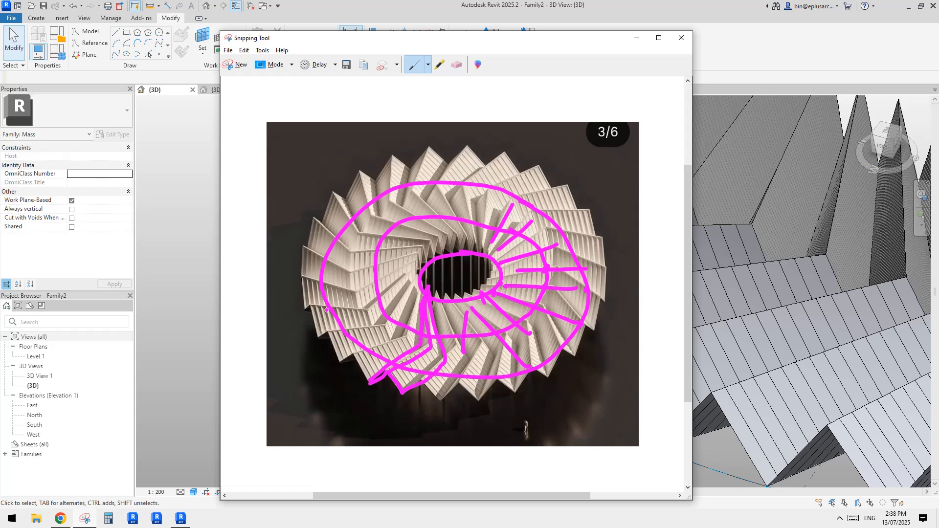
pyautogui.click(181, 518)
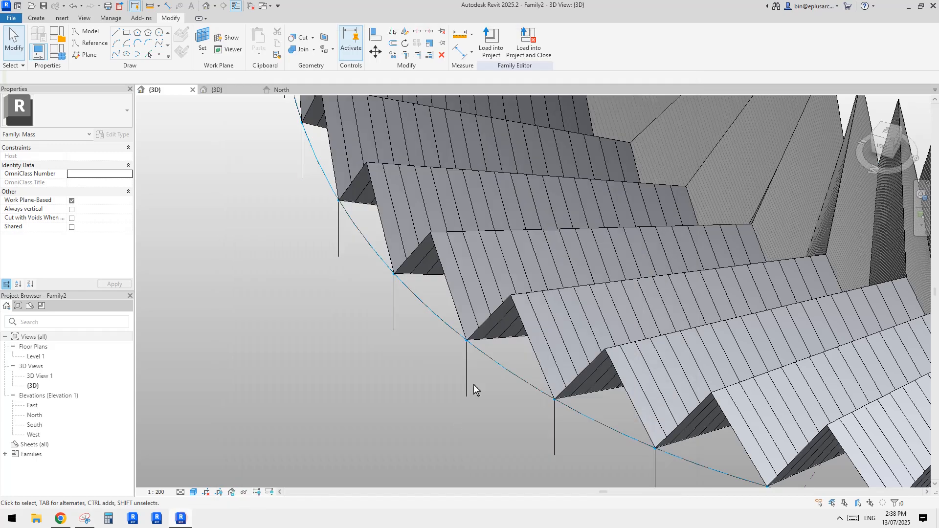
pyautogui.moveTo(480, 284); pyautogui.dragTo(457, 329, button='middle')
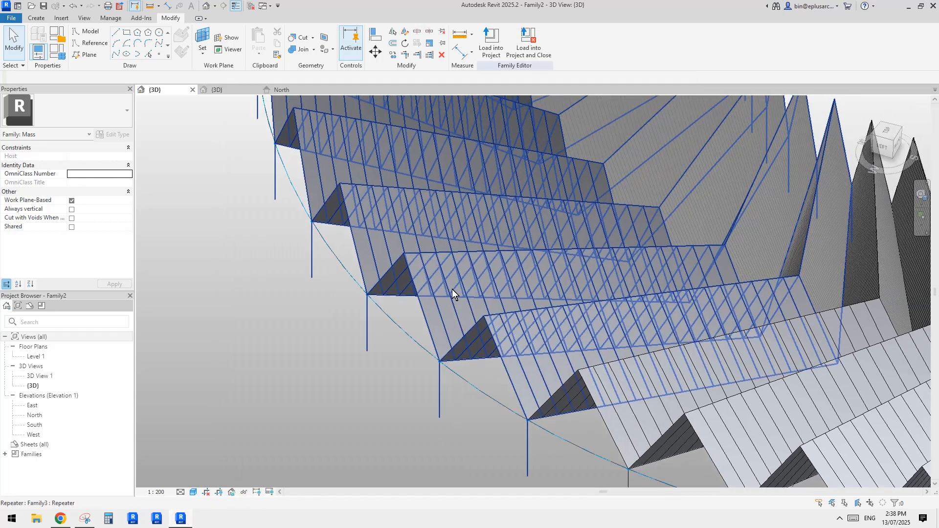
pyautogui.moveTo(451, 290); pyautogui.dragTo(423, 323, button='middle')
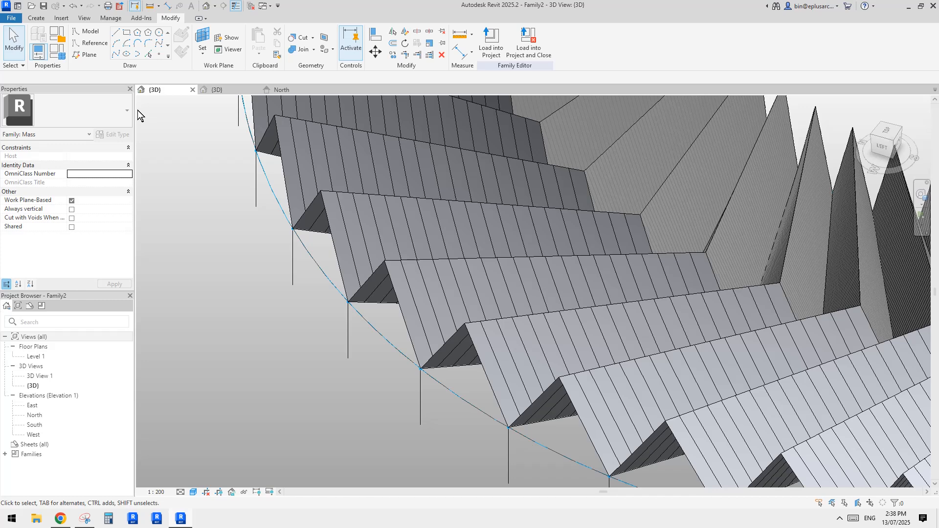
# Step: Create a new family from the Metric Generic Model Pattern Based.rft template
pyautogui.click(11, 17)
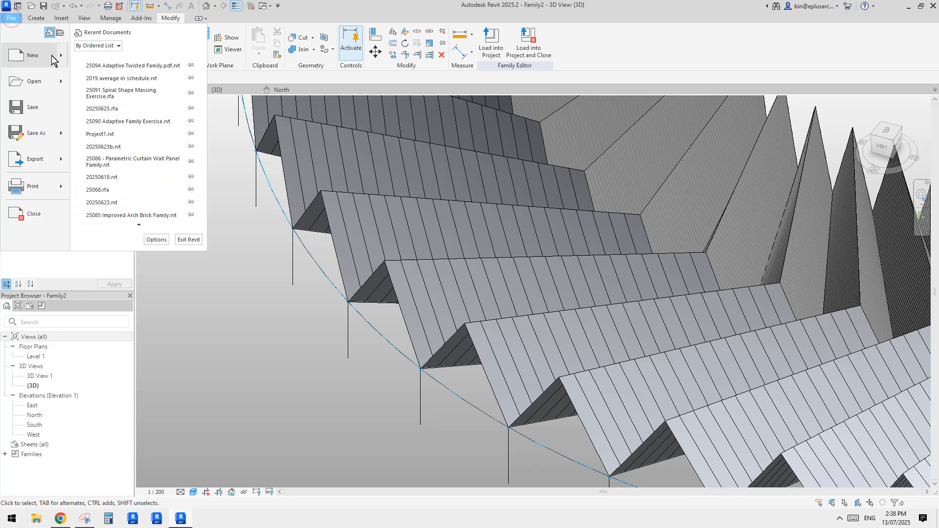
pyautogui.moveTo(59, 55)
pyautogui.click(119, 90)
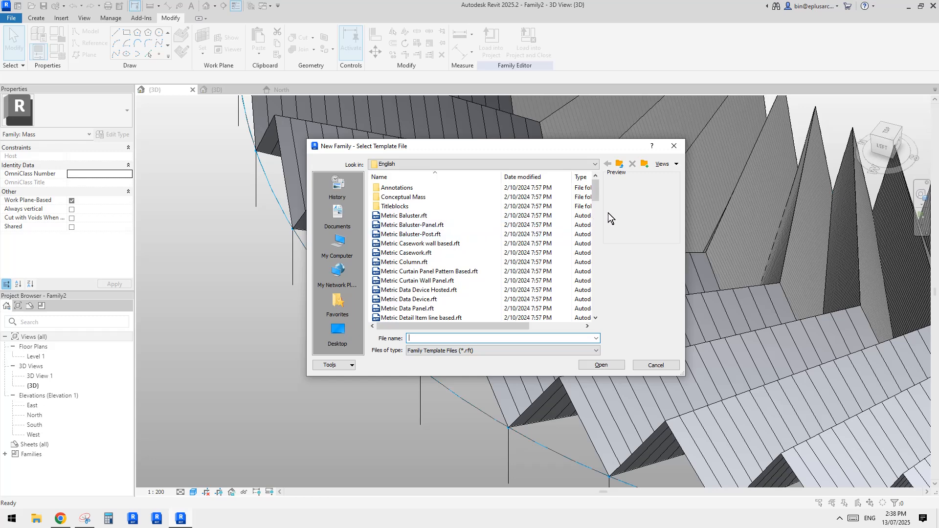
pyautogui.click(598, 219)
pyautogui.click(598, 193)
pyautogui.click(598, 221)
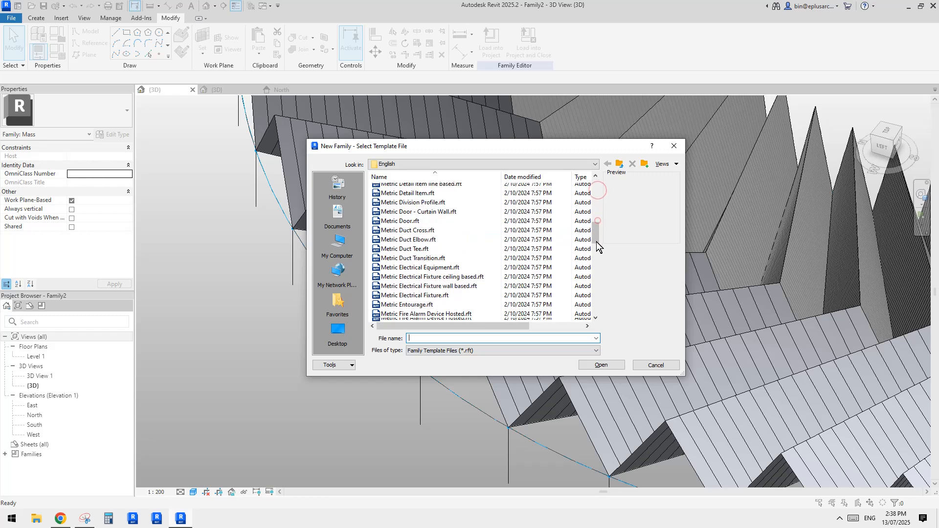
pyautogui.click(597, 262)
pyautogui.click(598, 230)
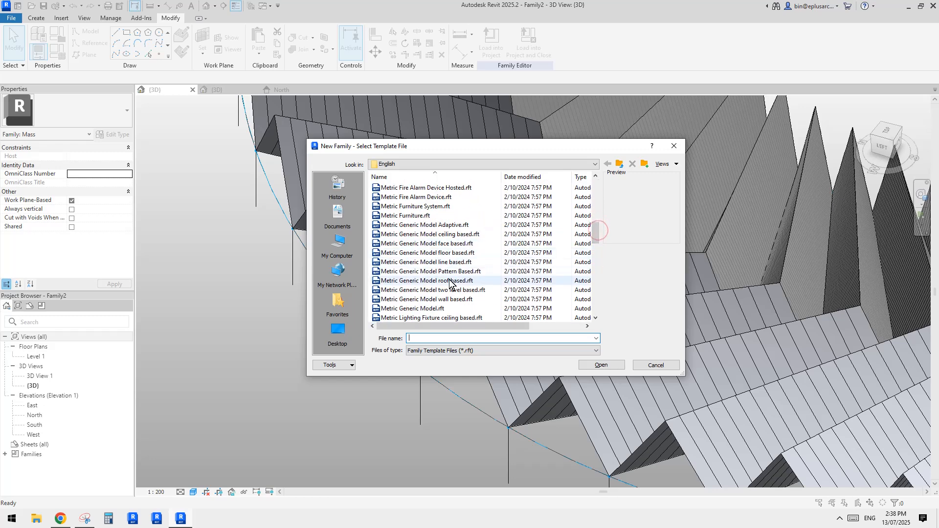
pyautogui.doubleClick(430, 271)
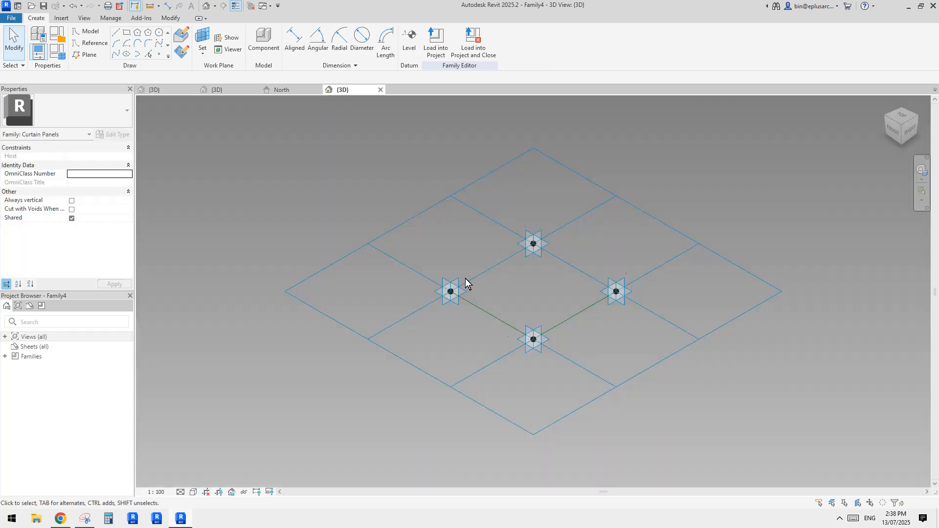
pyautogui.moveTo(499, 284); pyautogui.dragTo(458, 304, button='middle')
pyautogui.scroll(4, 504, 262)
pyautogui.keyDown('shift'); pyautogui.moveTo(504, 262); pyautogui.dragTo(423, 219, button='middle'); pyautogui.keyUp('shift')
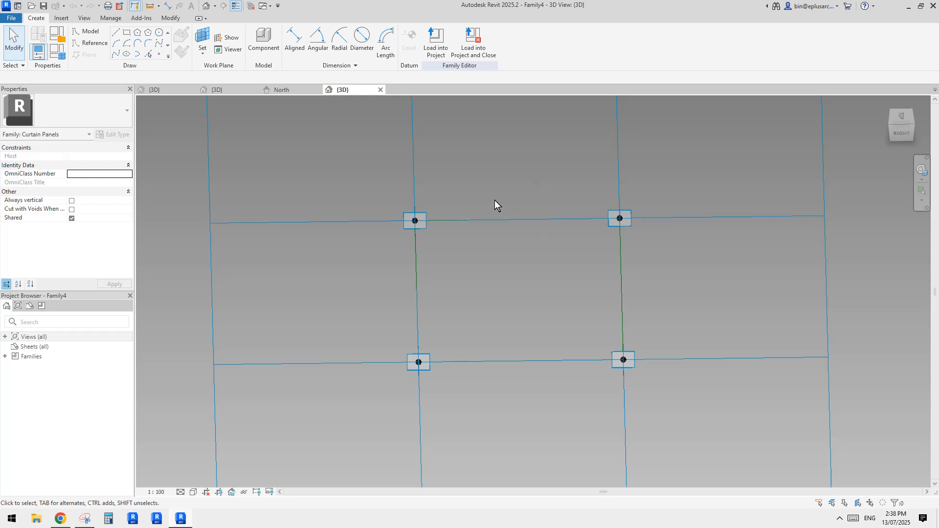
pyautogui.press('Tab')
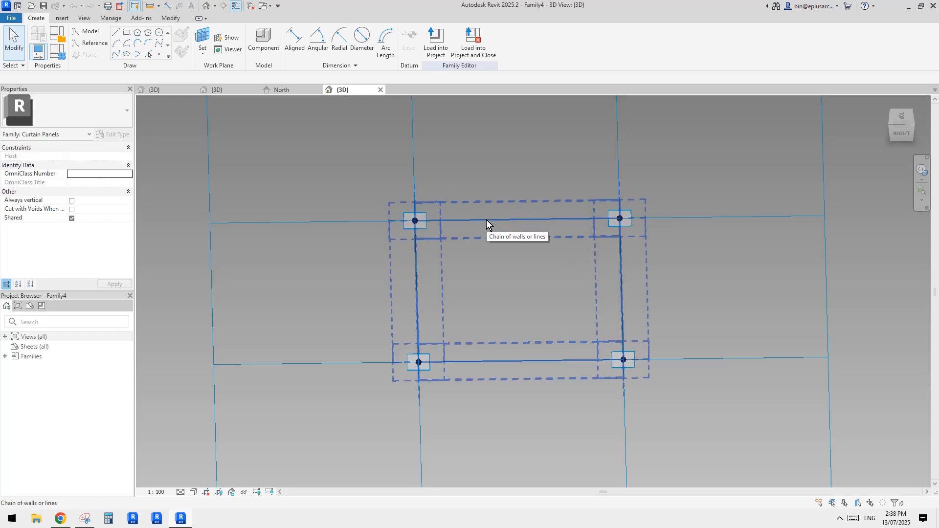
pyautogui.keyDown('shift'); pyautogui.moveTo(515, 239); pyautogui.dragTo(521, 242, button='middle'); pyautogui.keyUp('shift')
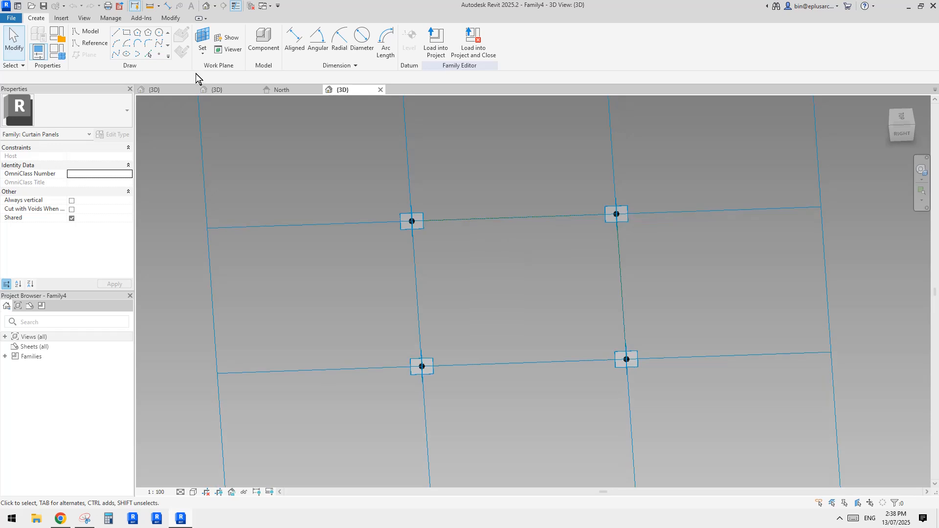
pyautogui.click(162, 54)
pyautogui.click(491, 218)
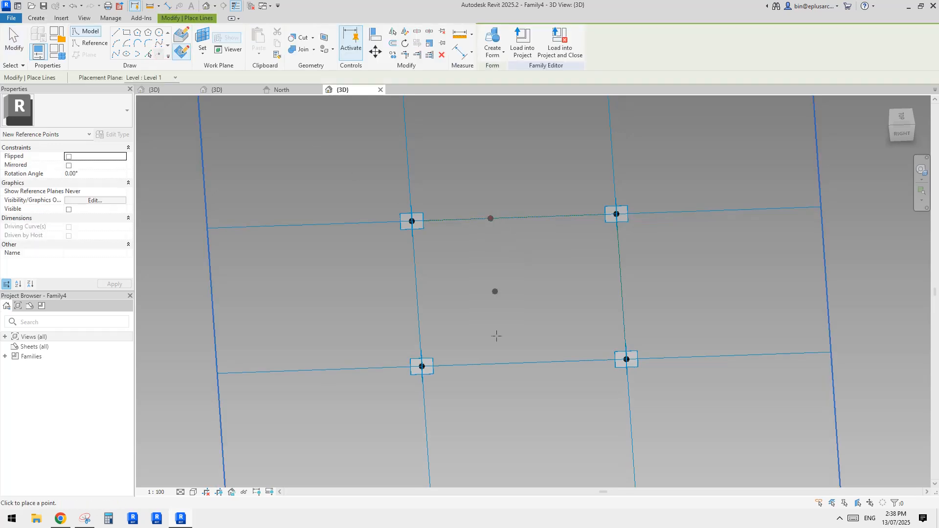
pyautogui.press('Escape')
pyautogui.click(492, 234)
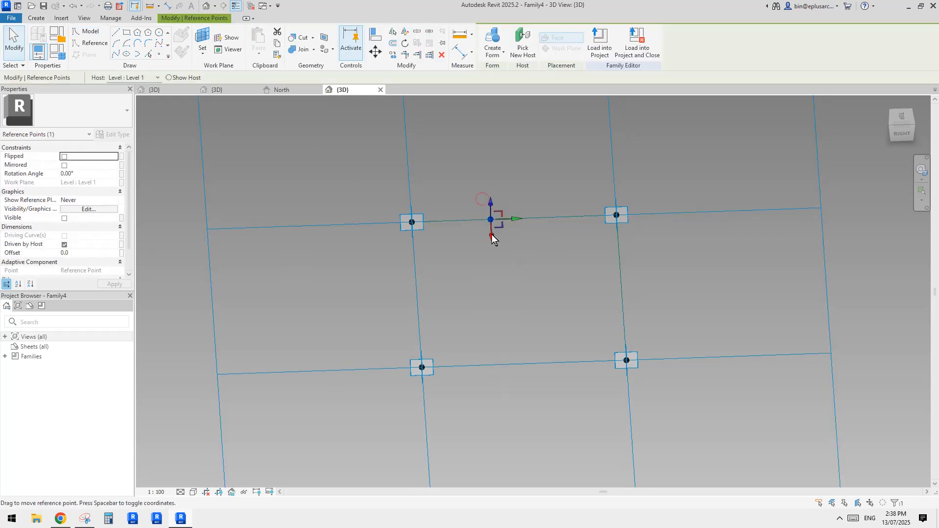
pyautogui.press('Delete')
# Step: Place two reference points on each of two opposite reference lines of the pattern cell, drawing on face
pyautogui.click(162, 54)
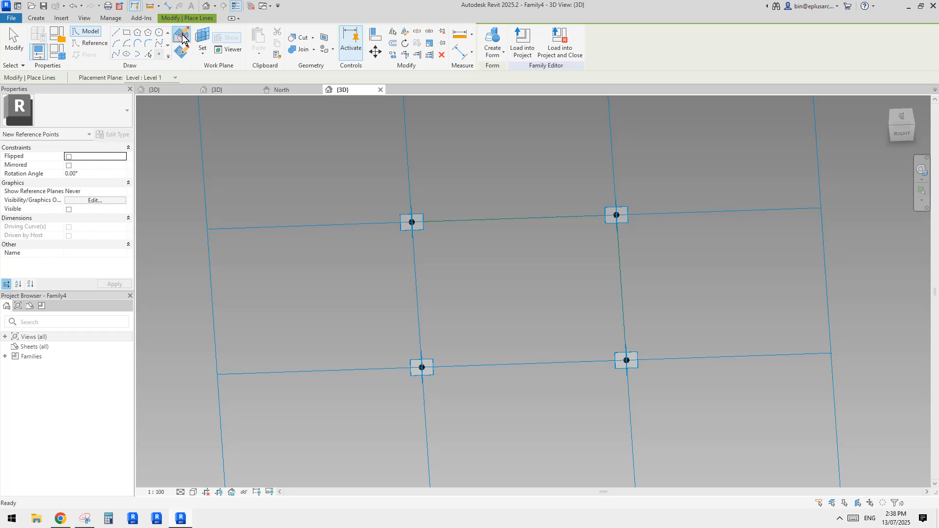
pyautogui.click(182, 39)
pyautogui.click(487, 219)
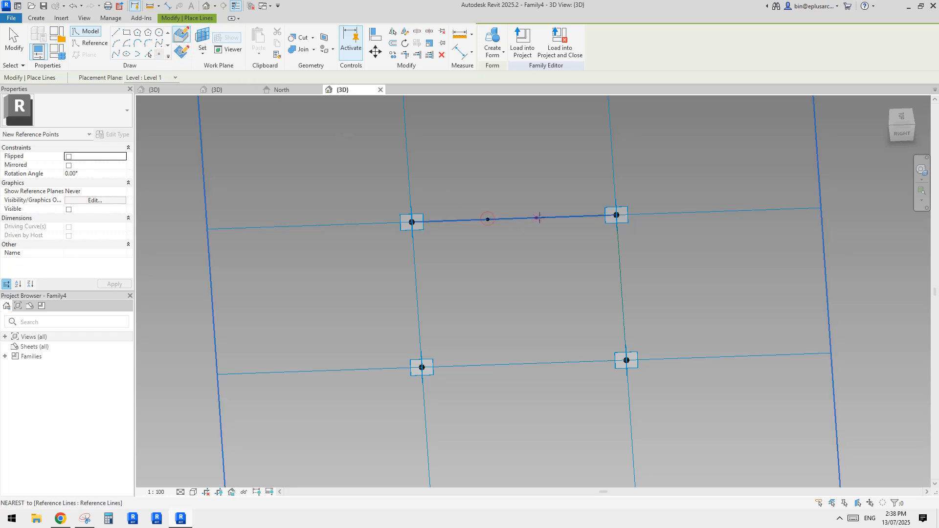
pyautogui.click(540, 217)
pyautogui.click(489, 365)
pyautogui.click(546, 363)
pyautogui.press('Escape')
pyautogui.press('Escape')
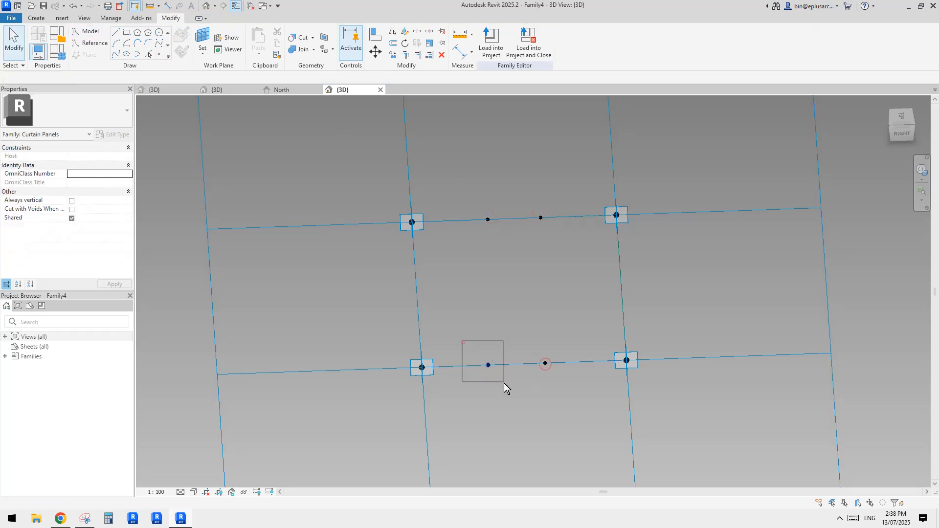
# Step: Set the normalized curve parameter of the first point on the near line to 0.4 and on the far line to 0.6
pyautogui.moveTo(504, 383); pyautogui.dragTo(504, 384)
pyautogui.click(96, 264)
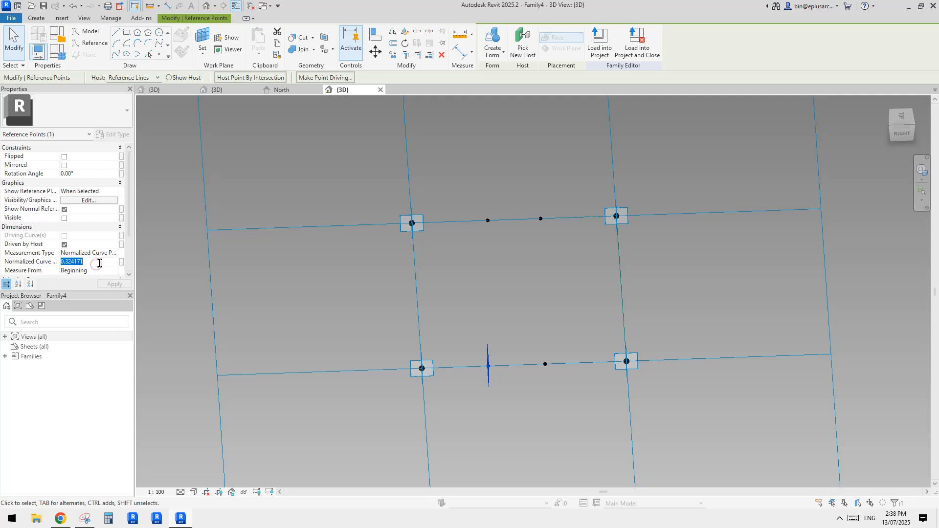
pyautogui.write('0.6')
pyautogui.click(488, 220)
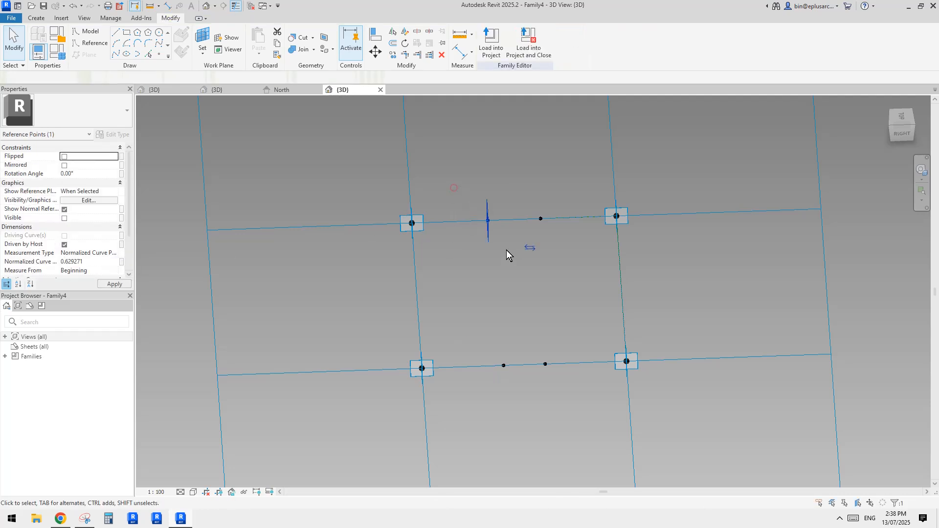
pyautogui.click(105, 267)
pyautogui.write('.')
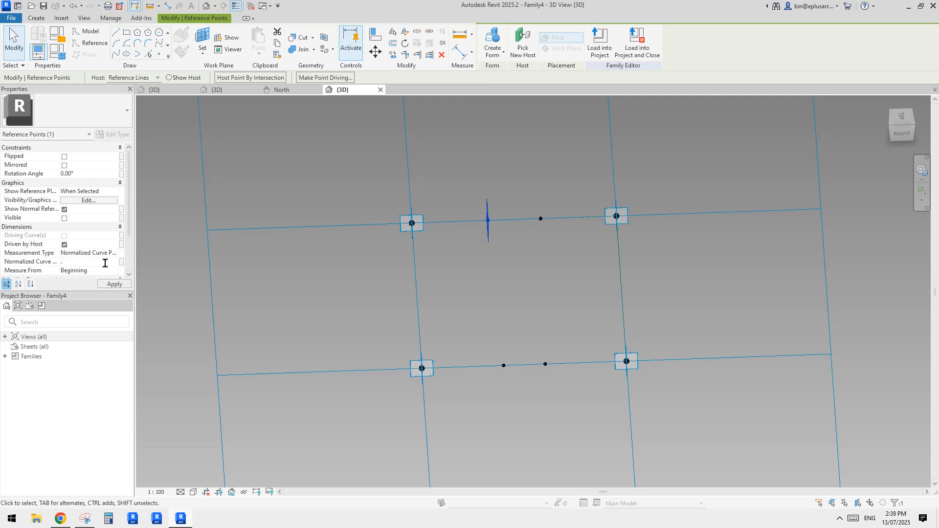
pyautogui.write('600000')
# Step: Set the normalized curve parameter of the second point on the far line to 0.4 and on the near line to 0.6
pyautogui.moveTo(517, 199); pyautogui.dragTo(554, 237)
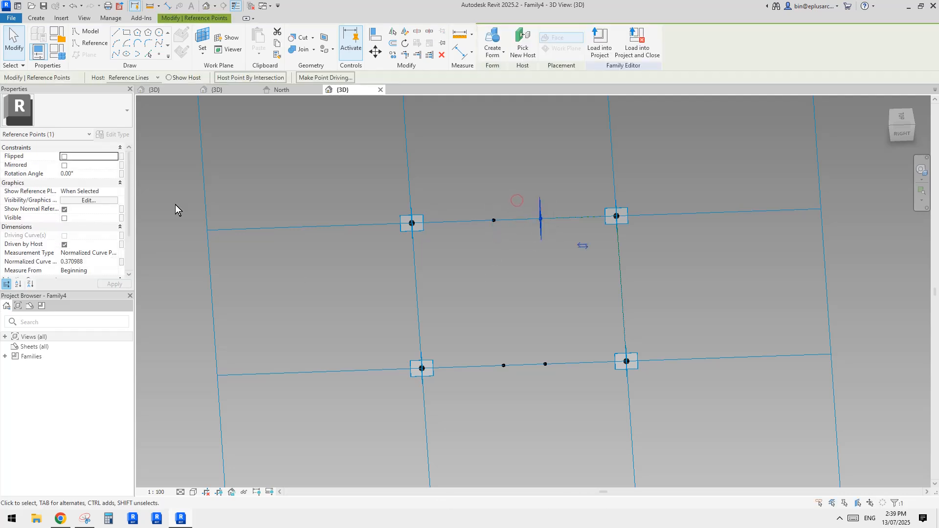
pyautogui.click(105, 264)
pyautogui.press('BackSpace')
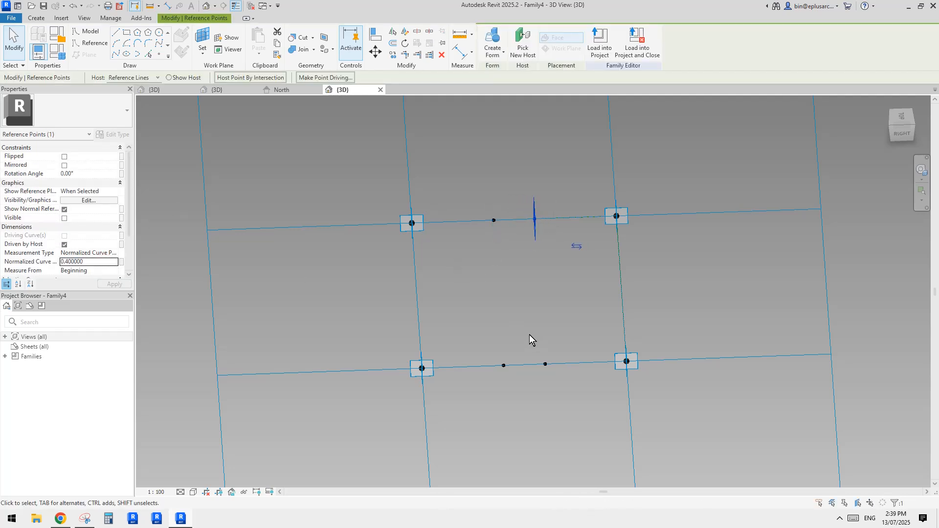
pyautogui.click(546, 364)
pyautogui.click(98, 264)
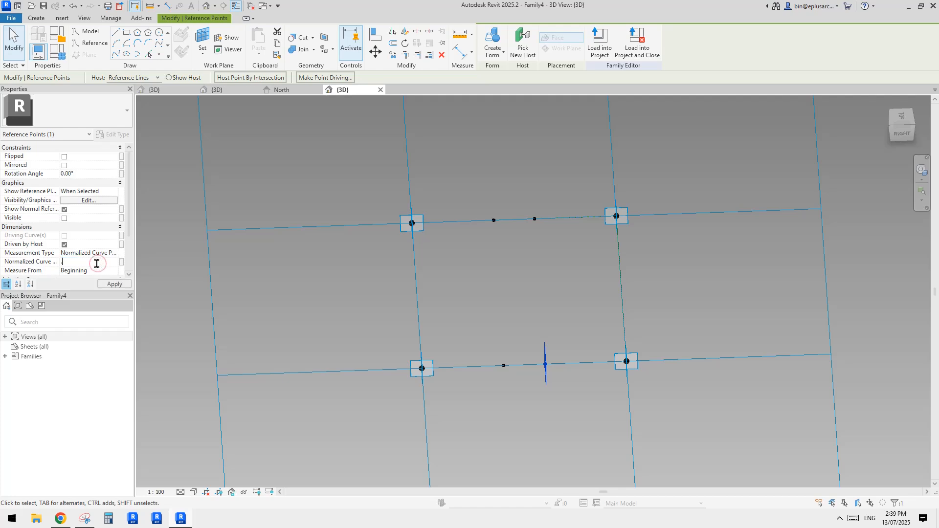
pyautogui.keyDown('shift'); pyautogui.moveTo(484, 268); pyautogui.dragTo(486, 234, button='middle'); pyautogui.keyUp('shift')
pyautogui.press('Escape')
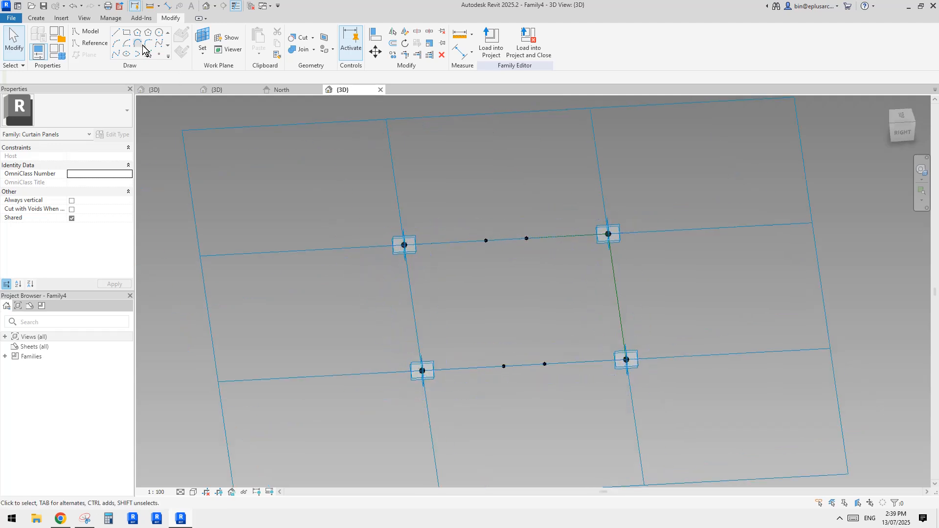
# Step: Add a middle reference point on both opposite cell lines and host another point on each, using the middle point as the work plane
pyautogui.click(159, 54)
pyautogui.click(506, 239)
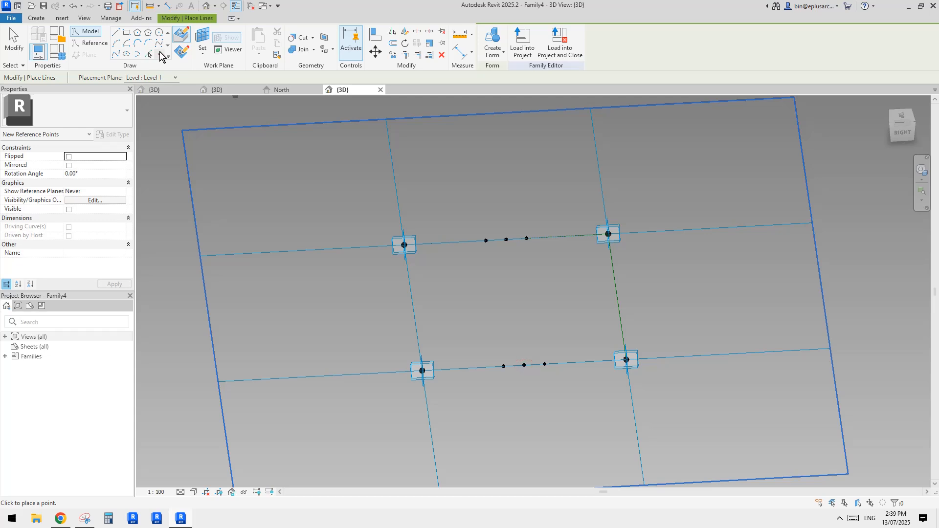
pyautogui.click(204, 41)
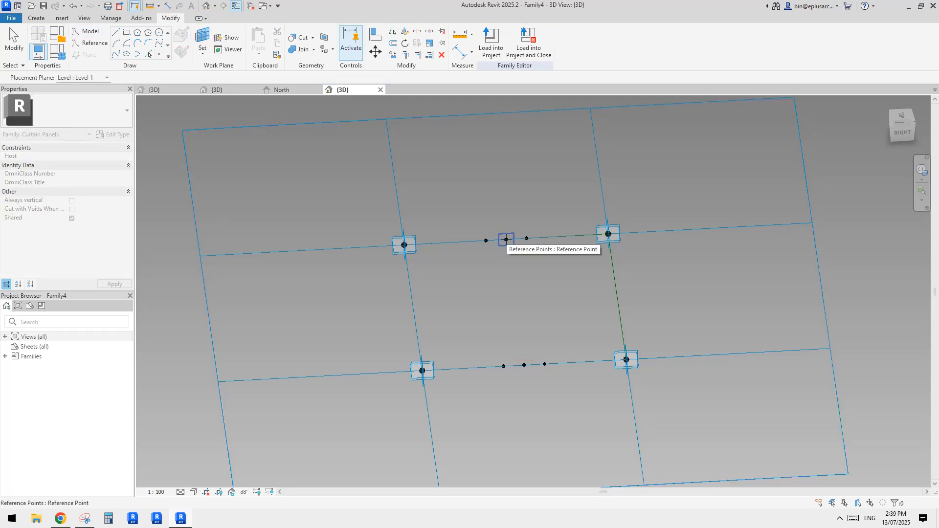
pyautogui.click(506, 240)
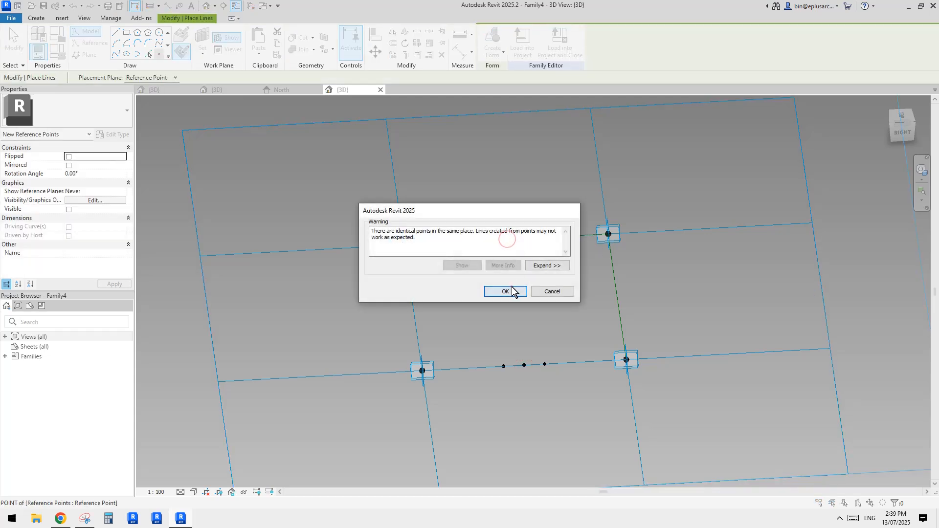
pyautogui.click(511, 287)
pyautogui.click(204, 32)
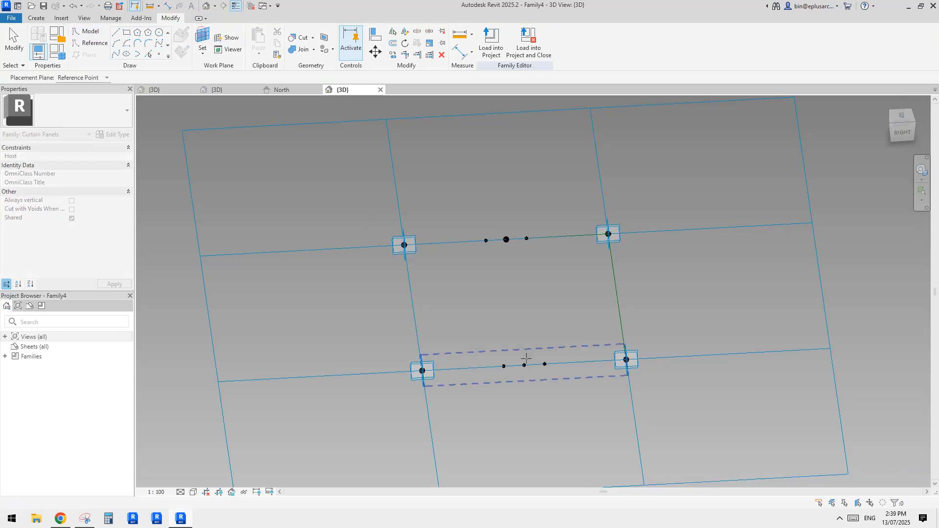
pyautogui.click(524, 366)
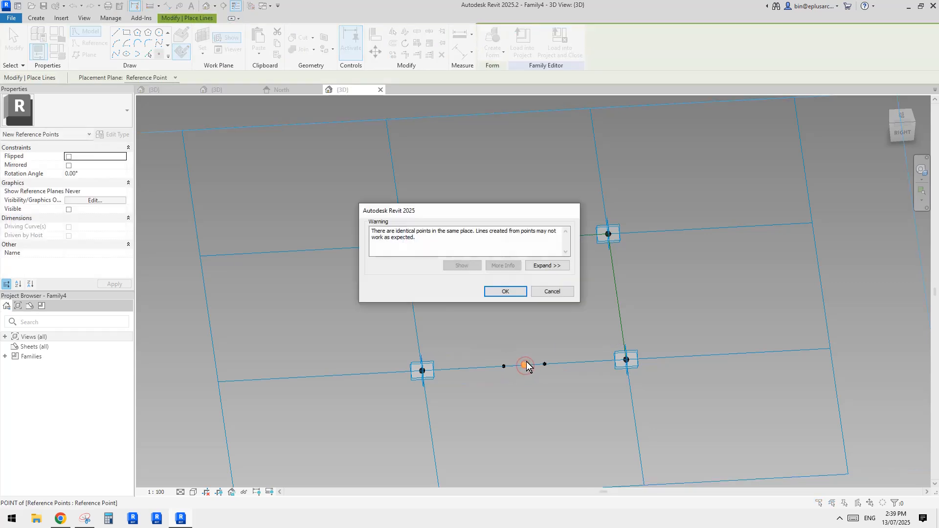
pyautogui.click(508, 290)
pyautogui.keyDown('shift'); pyautogui.moveTo(507, 293); pyautogui.dragTo(541, 318, button='middle'); pyautogui.keyUp('shift')
pyautogui.press('Escape')
# Step: Raise the hosted point on the near line above its middle point, setting its offset to 50
pyautogui.click(526, 367)
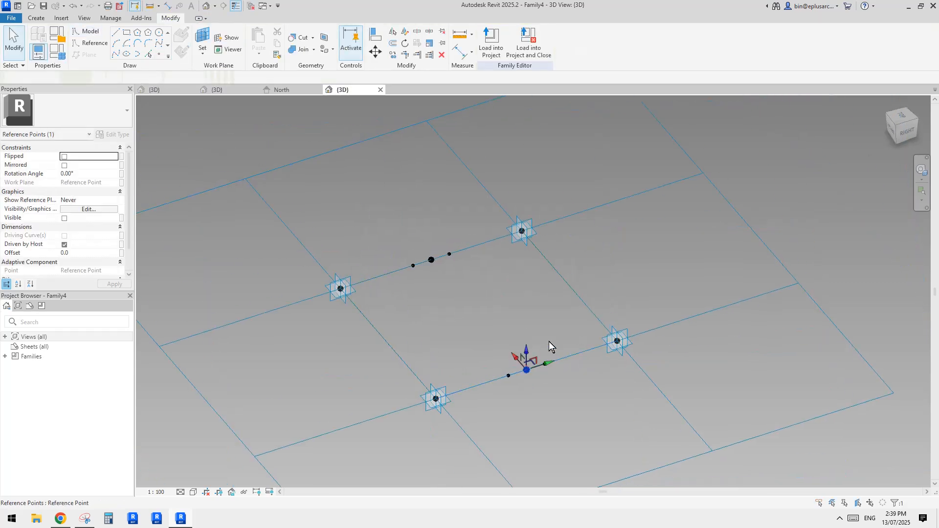
pyautogui.moveTo(531, 351); pyautogui.dragTo(530, 339)
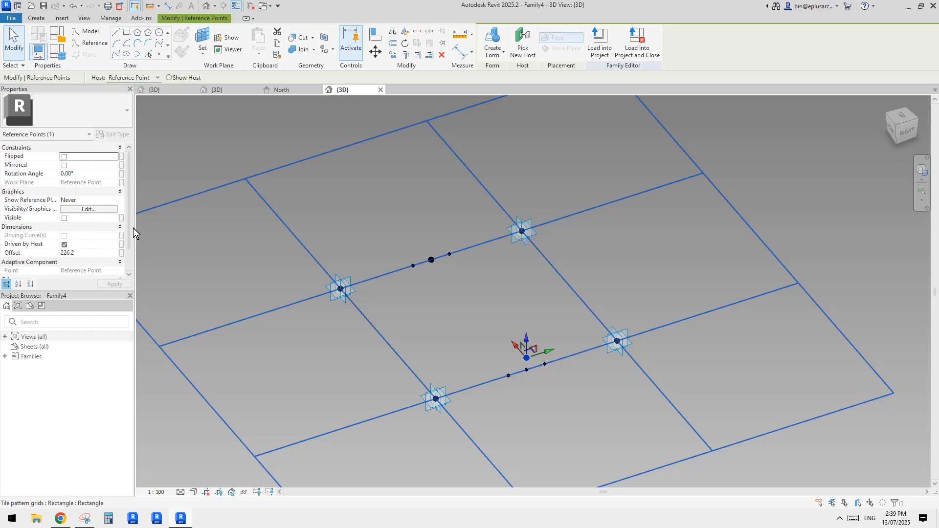
pyautogui.click(99, 253)
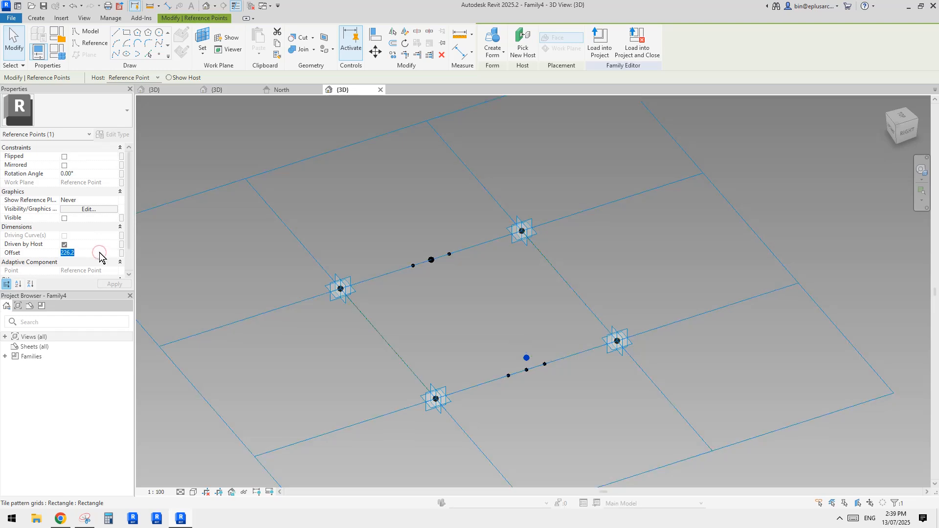
pyautogui.write('50')
pyautogui.press('Return')
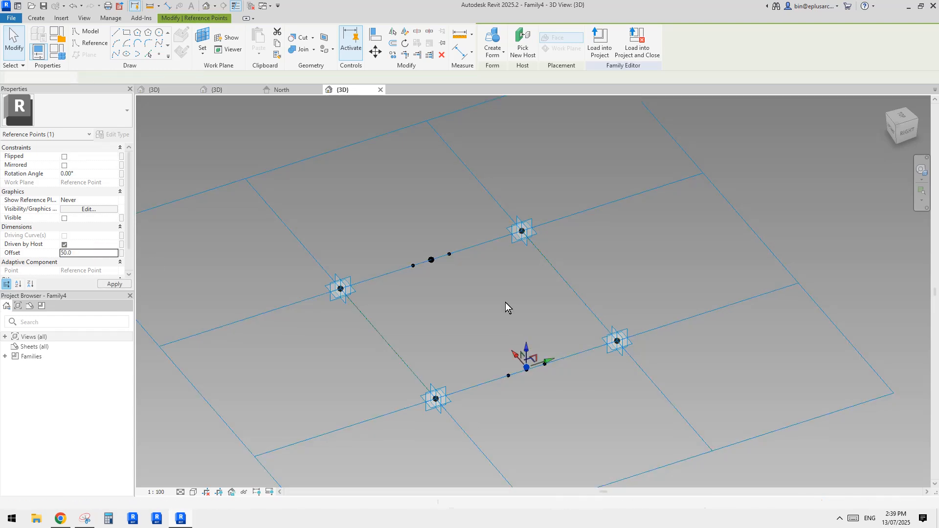
pyautogui.press('Tab')
pyautogui.scroll(2, 475, 242)
pyautogui.press('Escape')
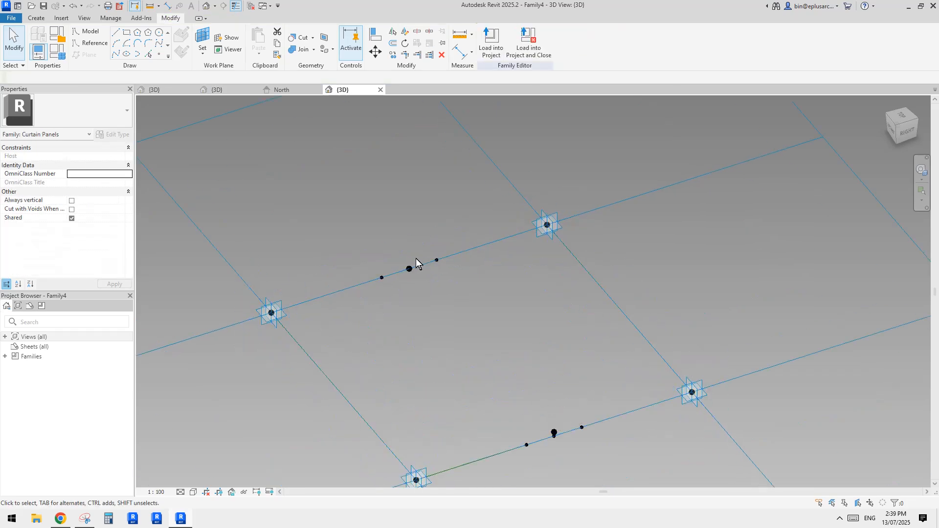
# Step: Set the offset of the hosted point on the far line to 50
pyautogui.click(410, 268)
pyautogui.moveTo(421, 304); pyautogui.dragTo(421, 299, button='middle')
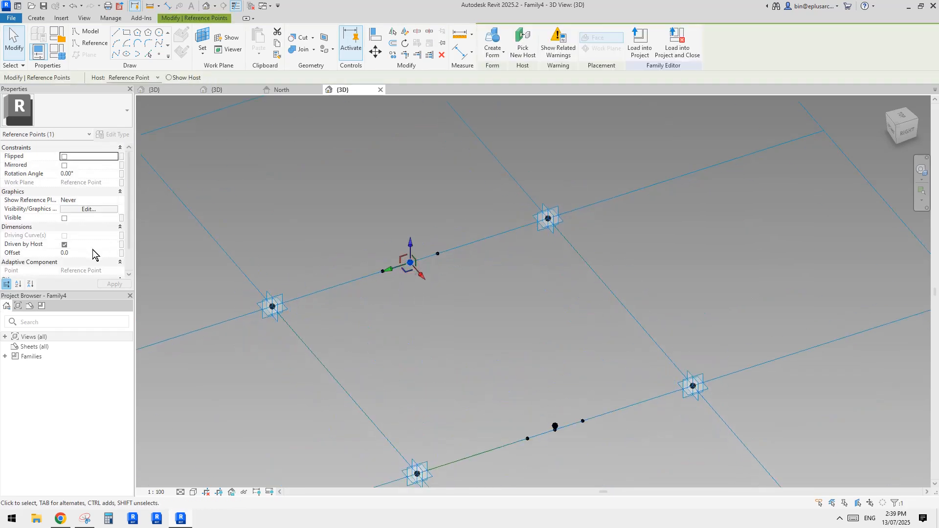
pyautogui.press('Return')
pyautogui.scroll(-4, 468, 263)
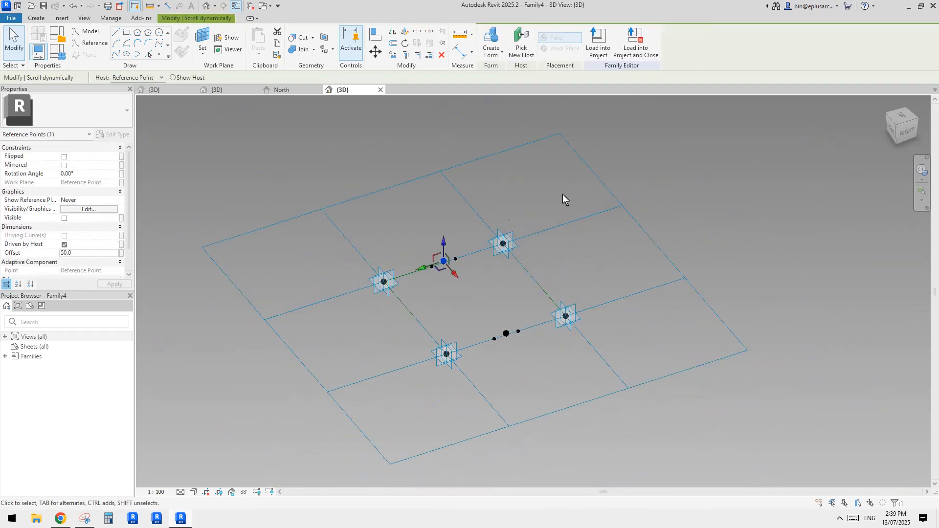
# Step: Set the tile pattern grid's horizontal and vertical spacing to 300
pyautogui.scroll(2, 491, 269)
pyautogui.click(404, 145)
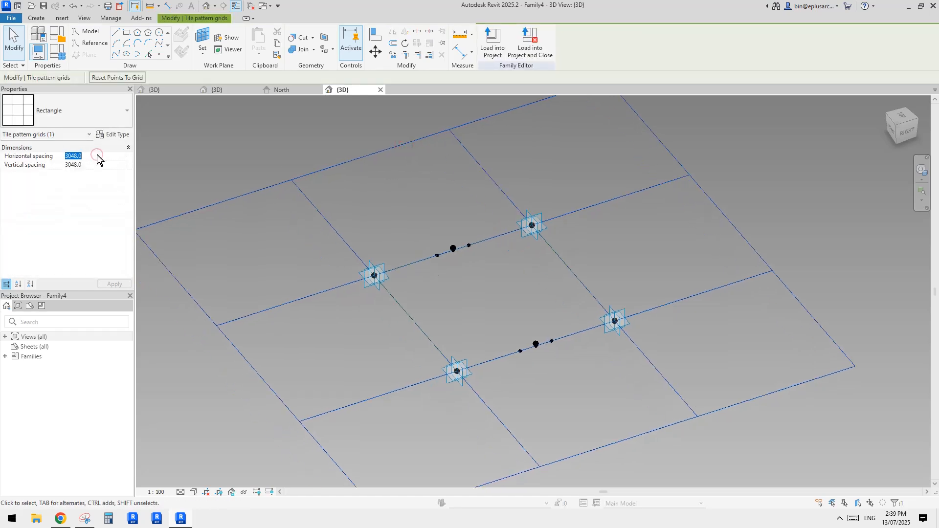
pyautogui.write('300')
pyautogui.click(96, 164)
pyautogui.write('300')
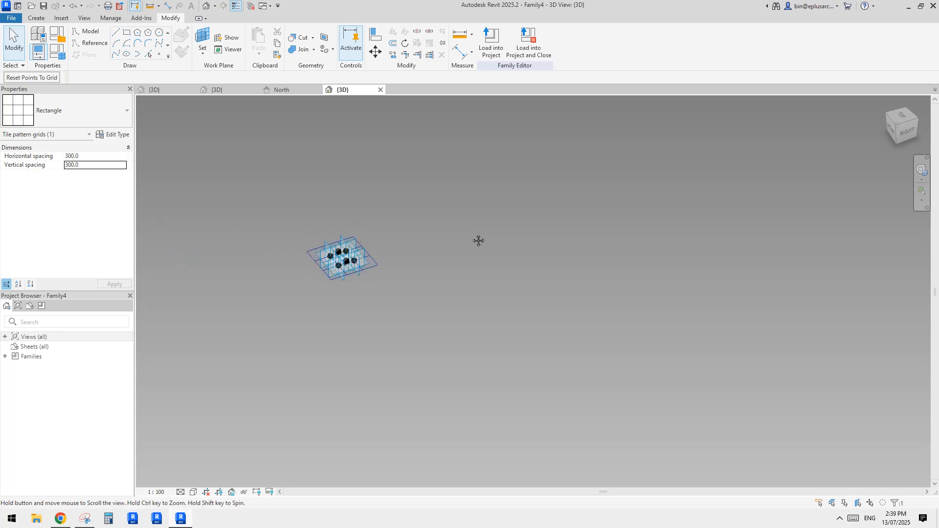
pyautogui.scroll(8, 366, 291)
pyautogui.scroll(3, 516, 291)
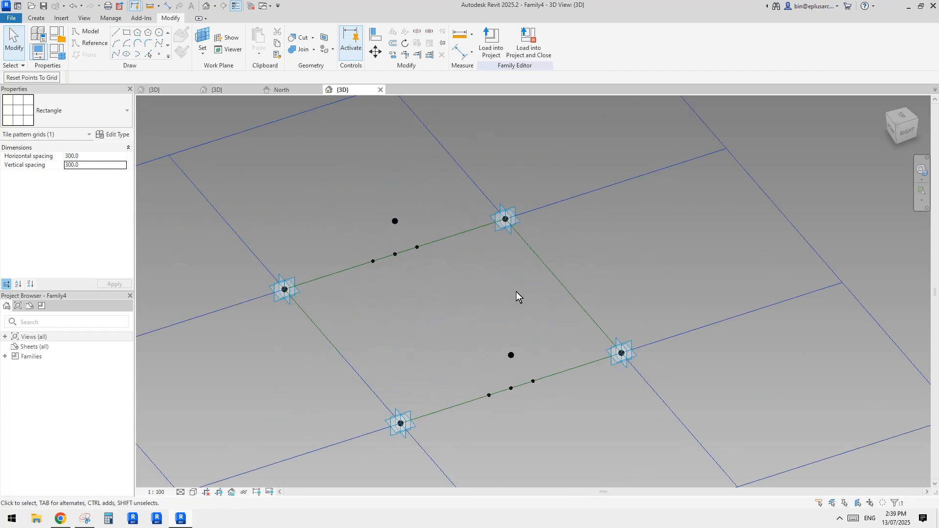
# Step: Connect the raised point on the far line to one adjacent base point with Spline Through Points
pyautogui.scroll(2, 485, 280)
pyautogui.click(419, 212)
pyautogui.keyDown('ctrl'); pyautogui.click(395, 250); pyautogui.keyUp('ctrl')
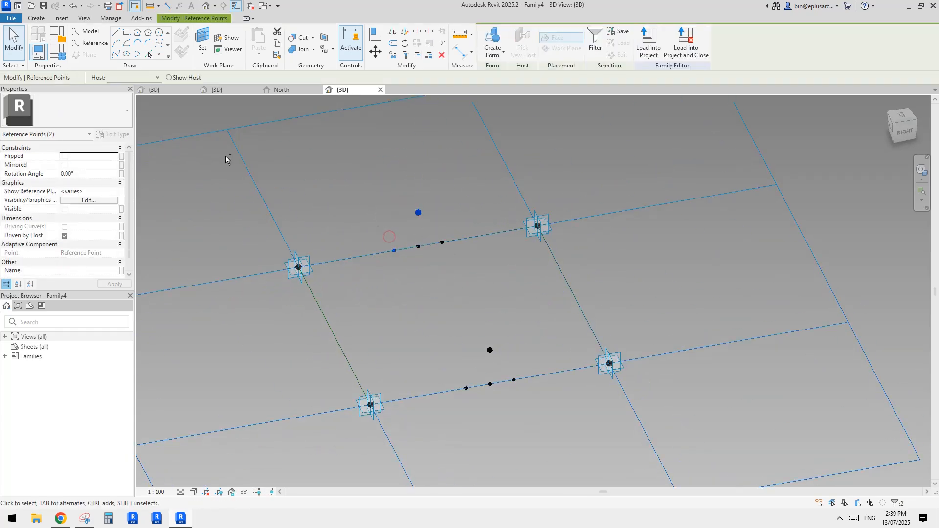
pyautogui.click(115, 55)
pyautogui.click(419, 213)
pyautogui.keyDown('ctrl'); pyautogui.moveTo(427, 227); pyautogui.dragTo(442, 243); pyautogui.keyUp('ctrl')
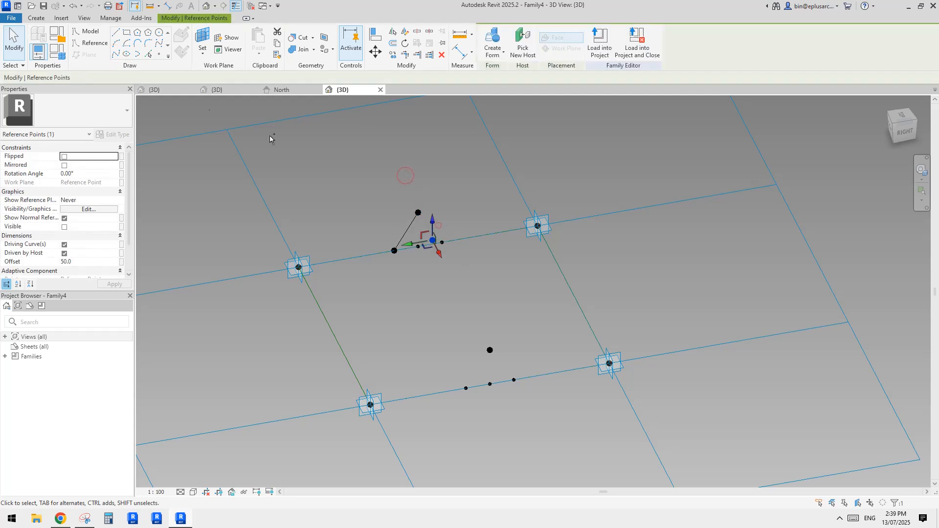
pyautogui.click(119, 55)
pyautogui.press('Escape')
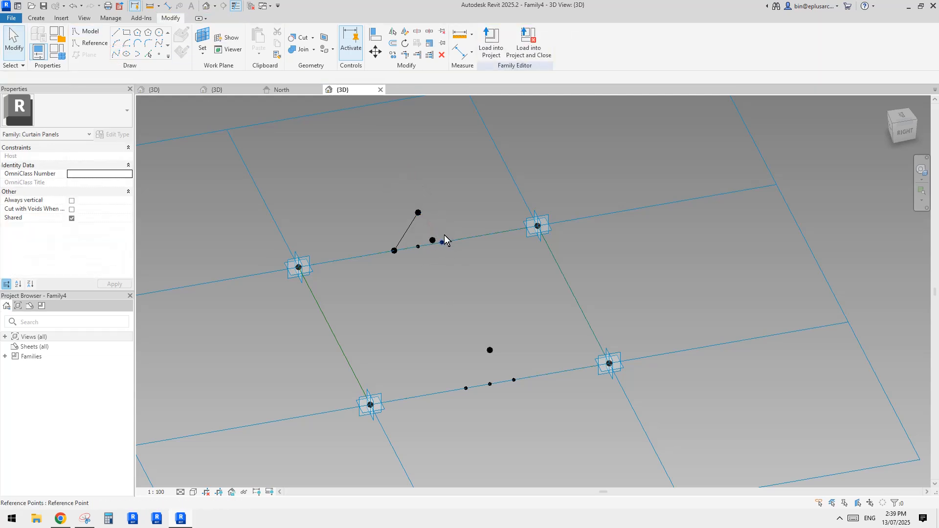
pyautogui.hotkey('ctrl', 'z')
# Step: Connect the far raised point to the other base point with Spline Through Points, finishing the far peak profile
pyautogui.moveTo(453, 236); pyautogui.dragTo(453, 235, button='middle')
pyautogui.click(418, 212)
pyautogui.keyDown('ctrl'); pyautogui.click(442, 243); pyautogui.keyUp('ctrl')
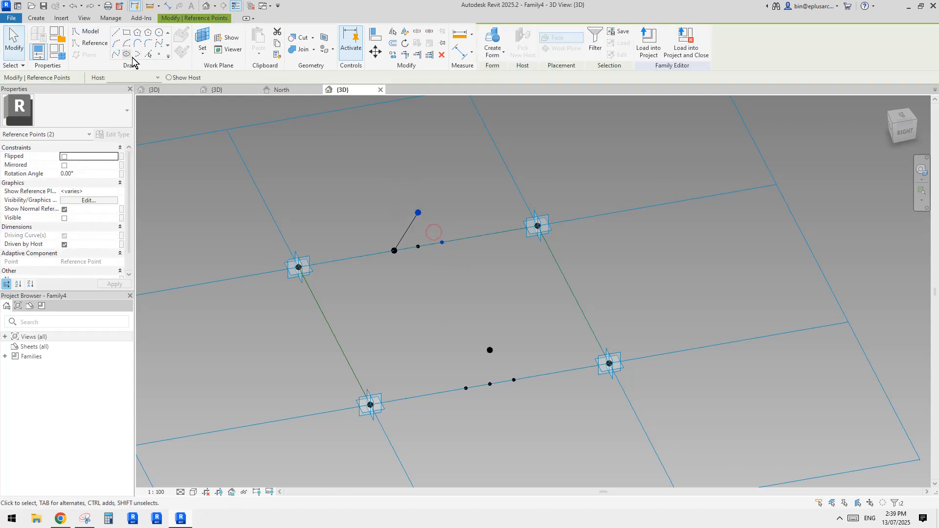
pyautogui.click(117, 54)
# Step: Draw the matching peak profile on the near line by connecting its raised point to both base points with Spline Through Points
pyautogui.click(490, 350)
pyautogui.keyDown('ctrl'); pyautogui.click(465, 388); pyautogui.keyUp('ctrl')
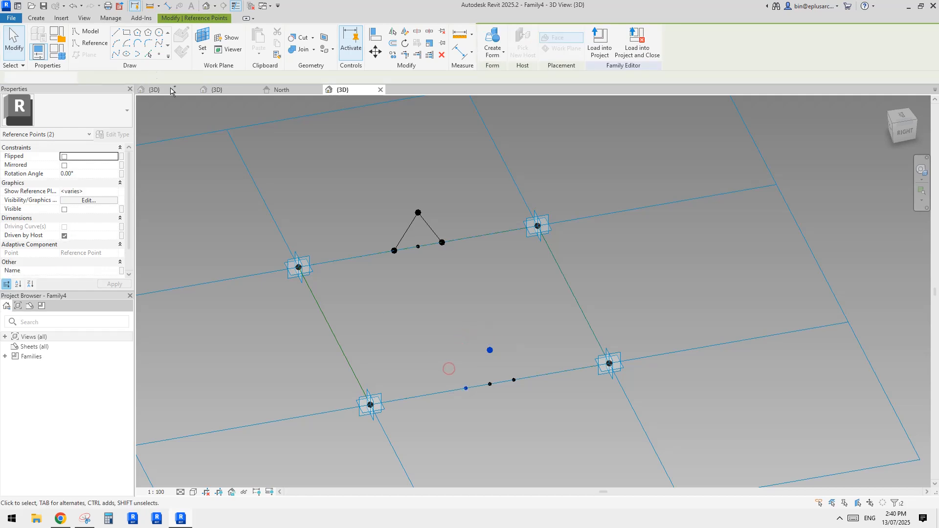
pyautogui.click(115, 53)
pyautogui.click(489, 350)
pyautogui.keyDown('ctrl'); pyautogui.moveTo(508, 368); pyautogui.dragTo(522, 390); pyautogui.keyUp('ctrl')
pyautogui.click(118, 55)
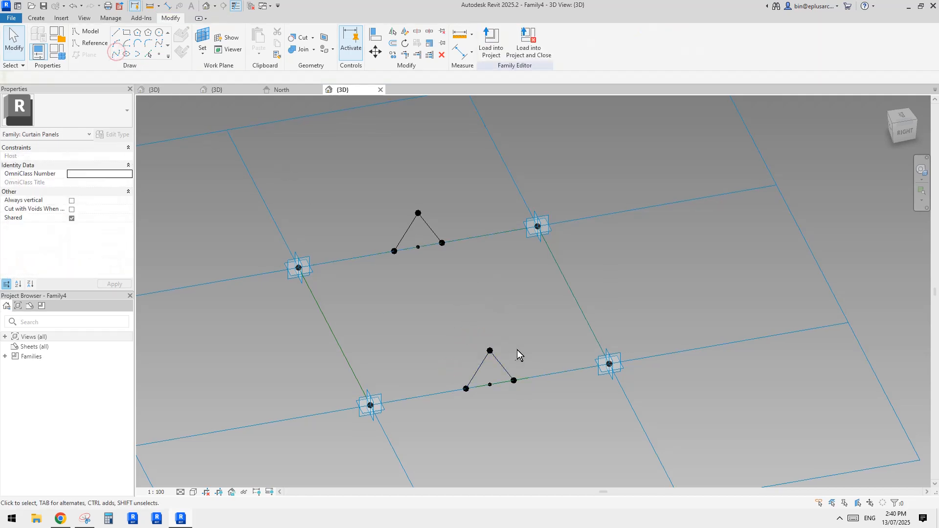
# Step: Convert the four profile lines to reference lines and create a folded ridge form between the two peaks
pyautogui.click(478, 362)
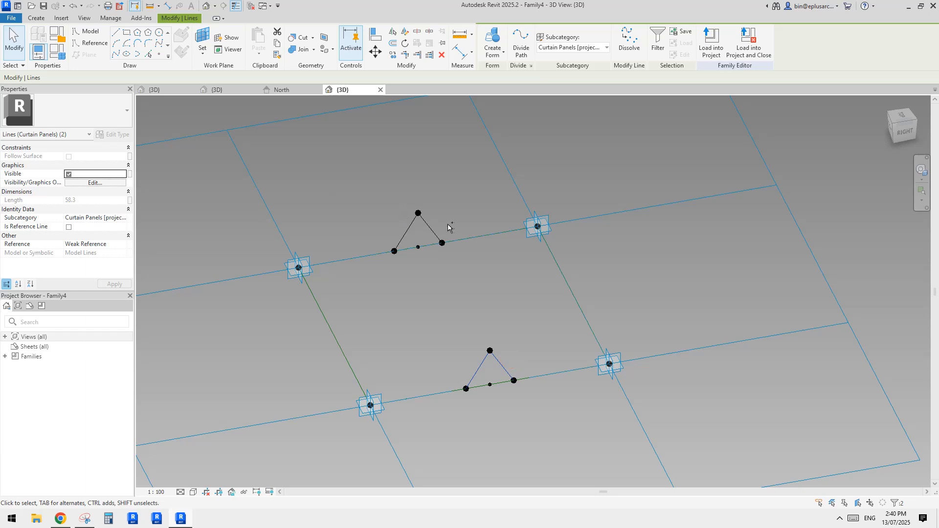
pyautogui.click(68, 226)
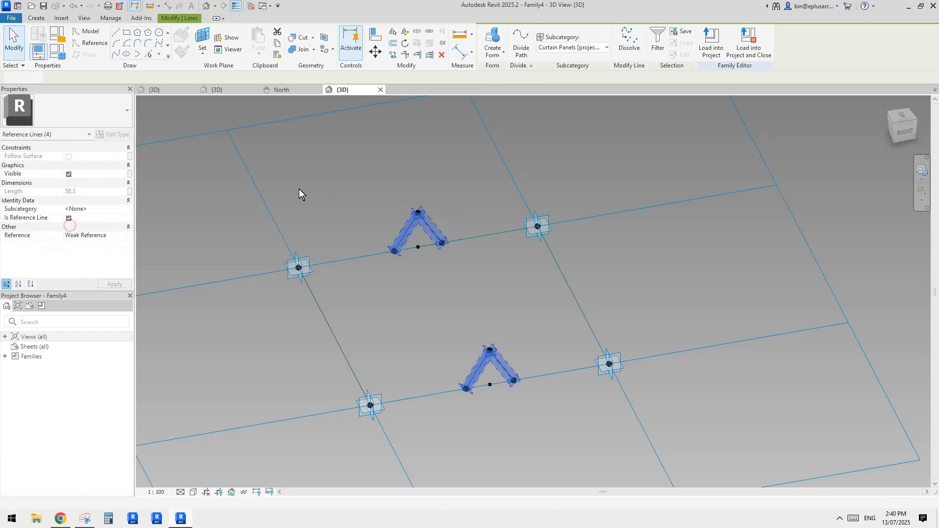
pyautogui.click(481, 45)
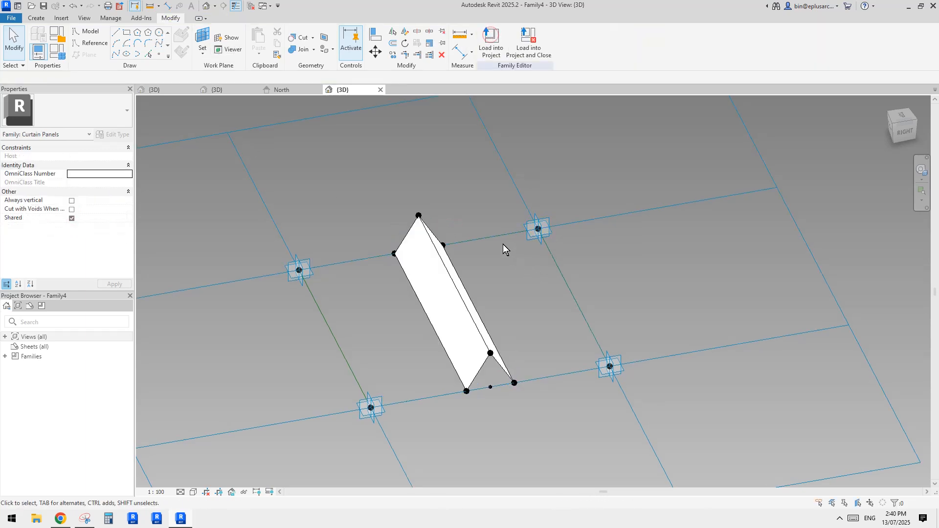
pyautogui.keyDown('shift'); pyautogui.moveTo(502, 244); pyautogui.dragTo(532, 325, button='middle'); pyautogui.keyUp('shift')
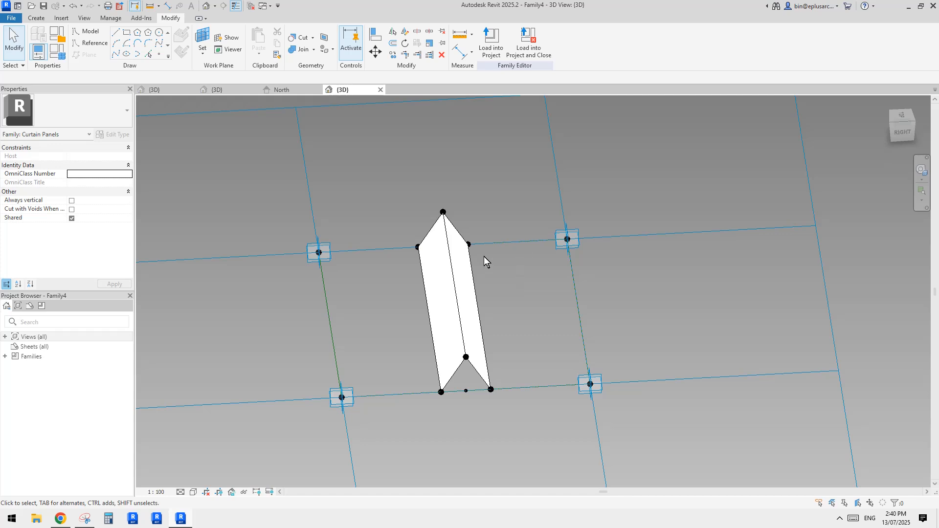
# Step: Create a flat surface form between one base edge of the ridge and the nearest cell reference line, choosing the planar option
pyautogui.click(477, 289)
pyautogui.keyDown('shift'); pyautogui.moveTo(477, 289); pyautogui.dragTo(528, 299, button='middle'); pyautogui.keyUp('shift')
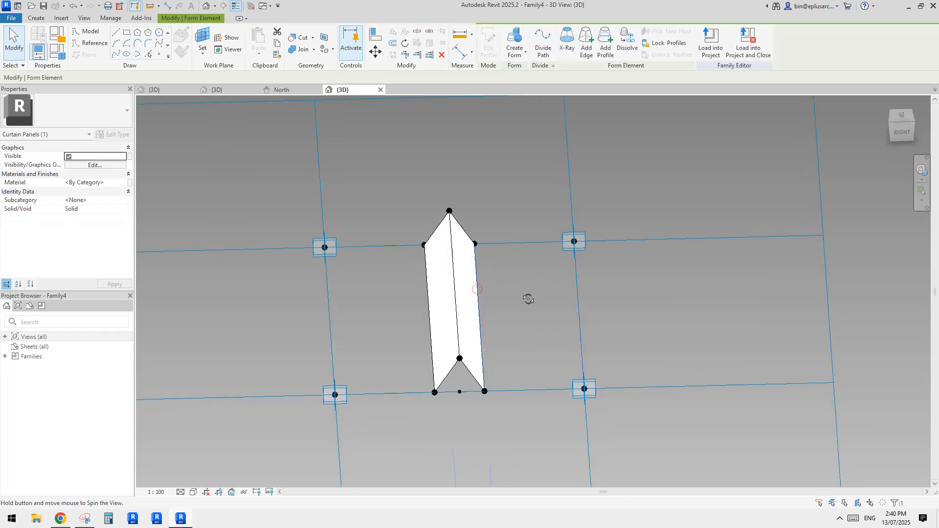
pyautogui.click(578, 302)
pyautogui.click(493, 38)
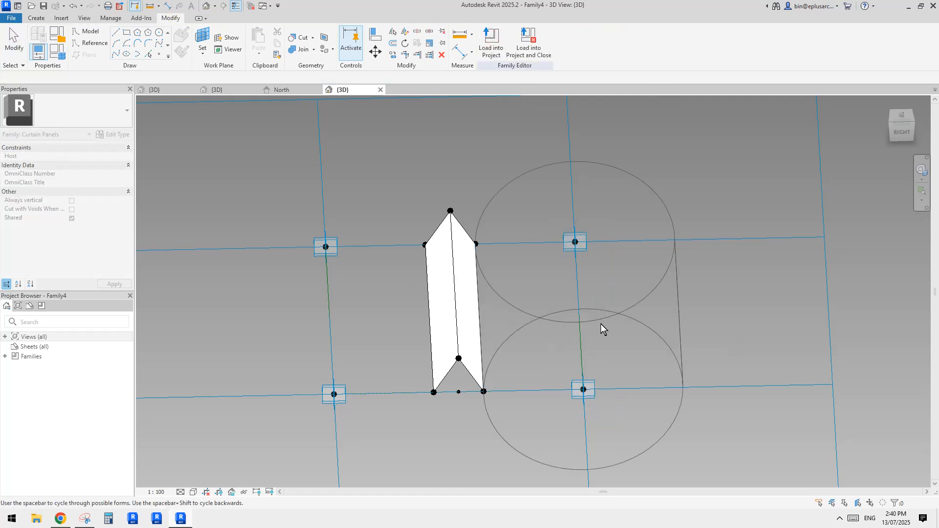
pyautogui.press('space')
pyautogui.press('space')
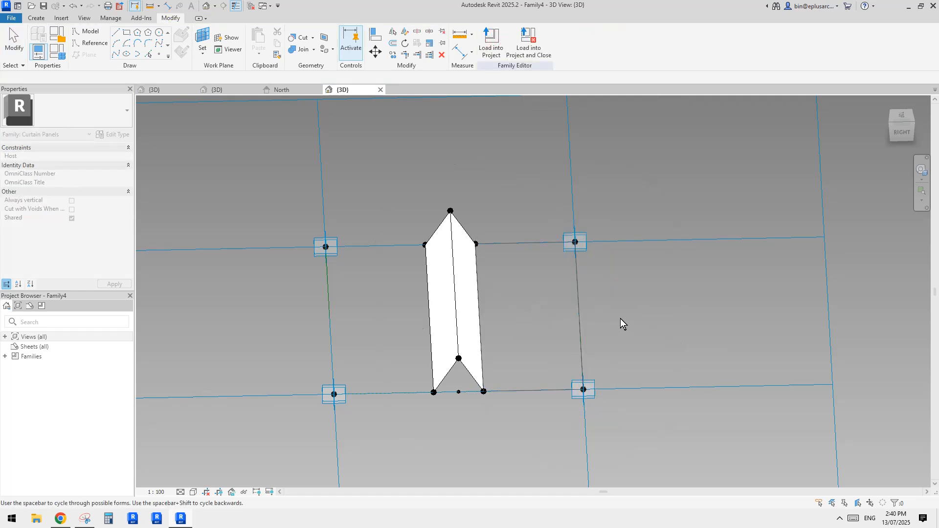
pyautogui.click(653, 304)
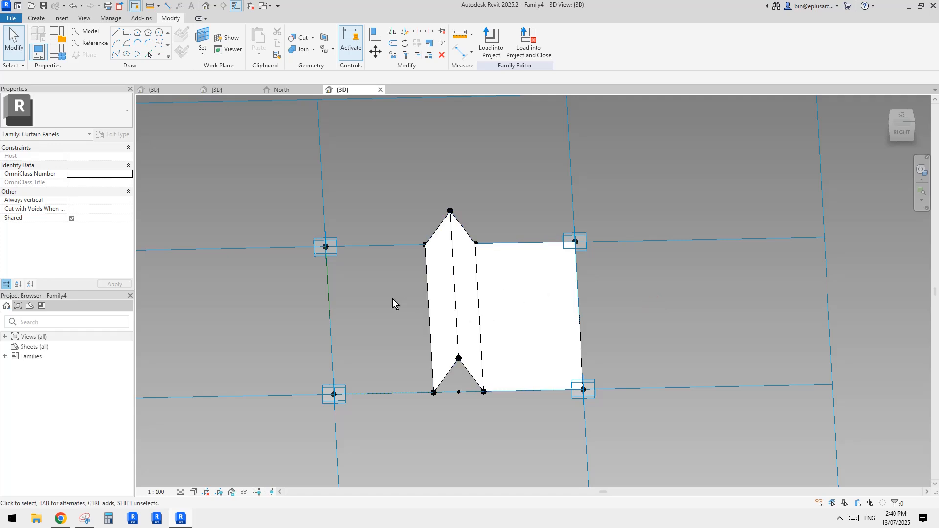
# Step: Create a matching flat surface form between the ridge's other base edge and the opposite cell reference line
pyautogui.moveTo(417, 278); pyautogui.dragTo(473, 270, button='middle')
pyautogui.click(483, 264)
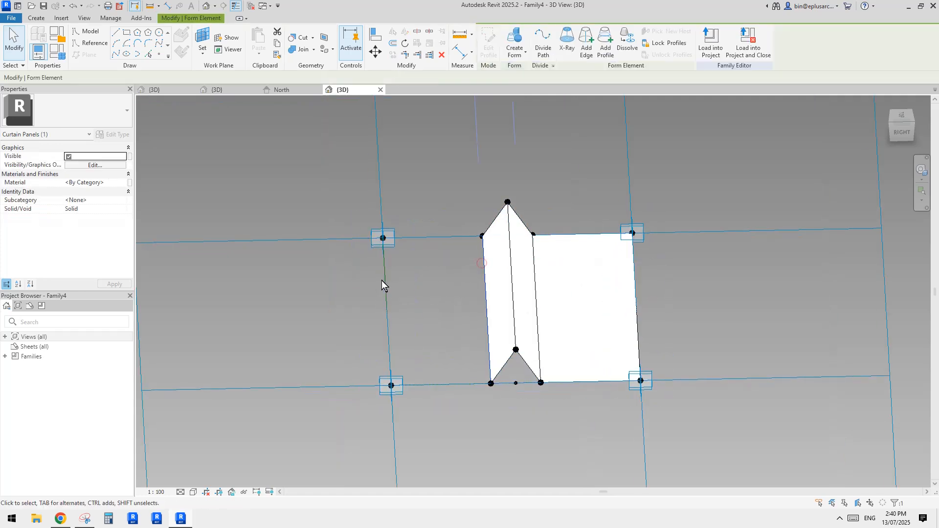
pyautogui.keyDown('ctrl'); pyautogui.click(385, 279); pyautogui.keyUp('ctrl')
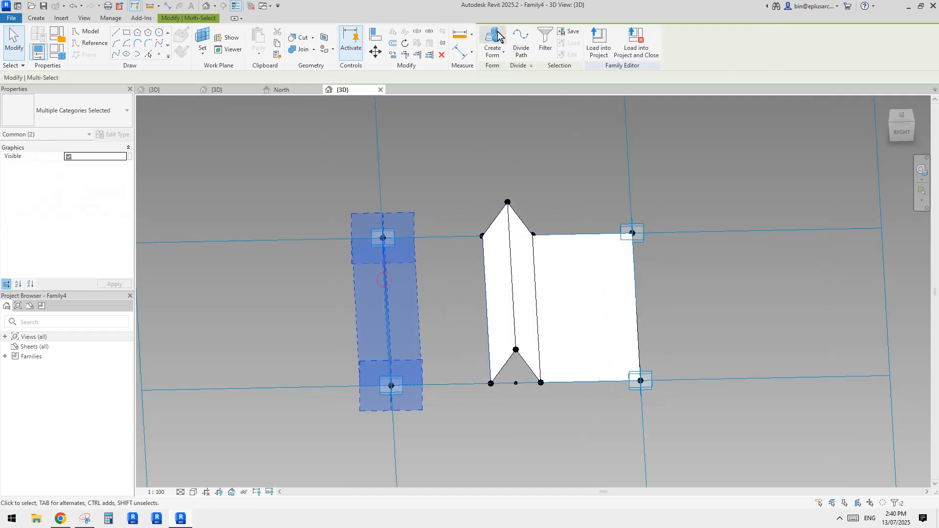
pyautogui.click(492, 39)
pyautogui.press('space')
pyautogui.press('space')
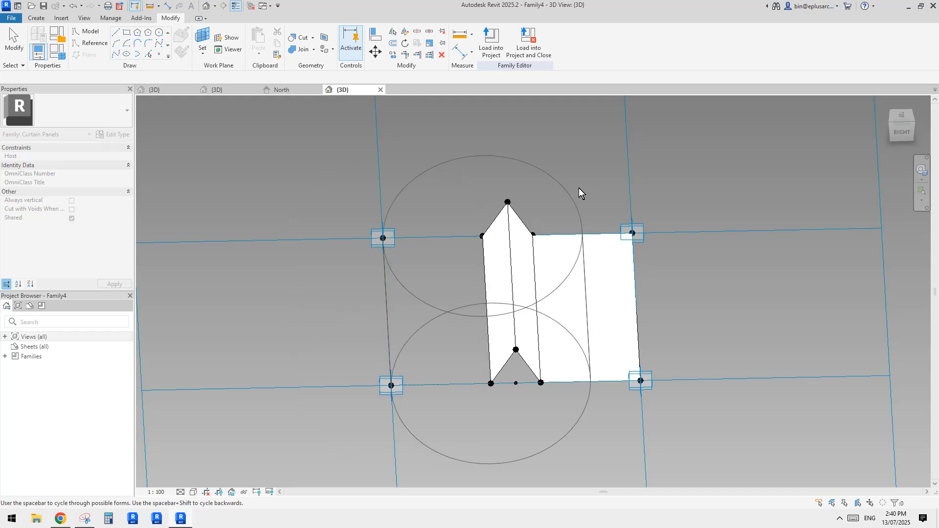
pyautogui.click(580, 187)
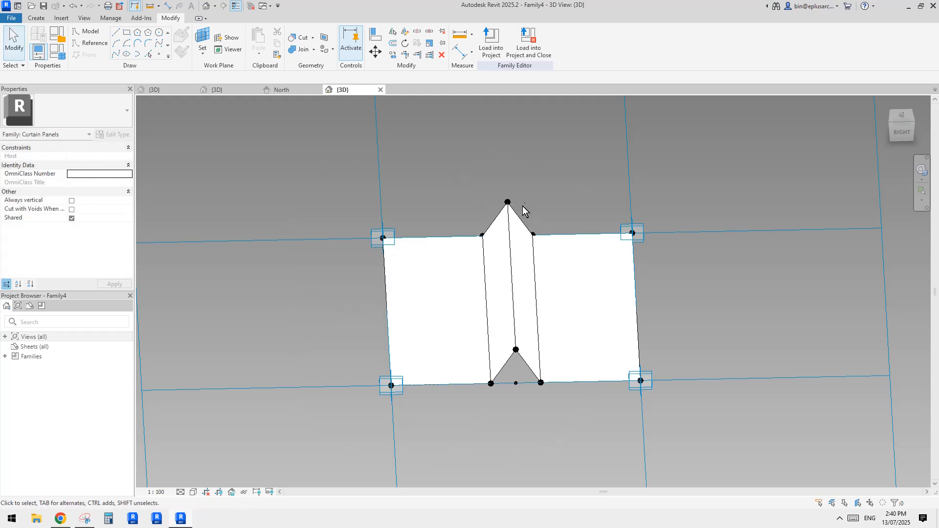
# Step: Inspect the finished folded panel, and switch to the 3D view of Family3, the blade family with divided faces
pyautogui.moveTo(523, 210)
pyautogui.keyDown('shift'); pyautogui.mouseDown(button='middle')
pyautogui.moveTo(591, 237)
pyautogui.moveTo(517, 242)
pyautogui.moveTo(529, 208)
pyautogui.mouseUp(button='middle'); pyautogui.keyUp('shift')
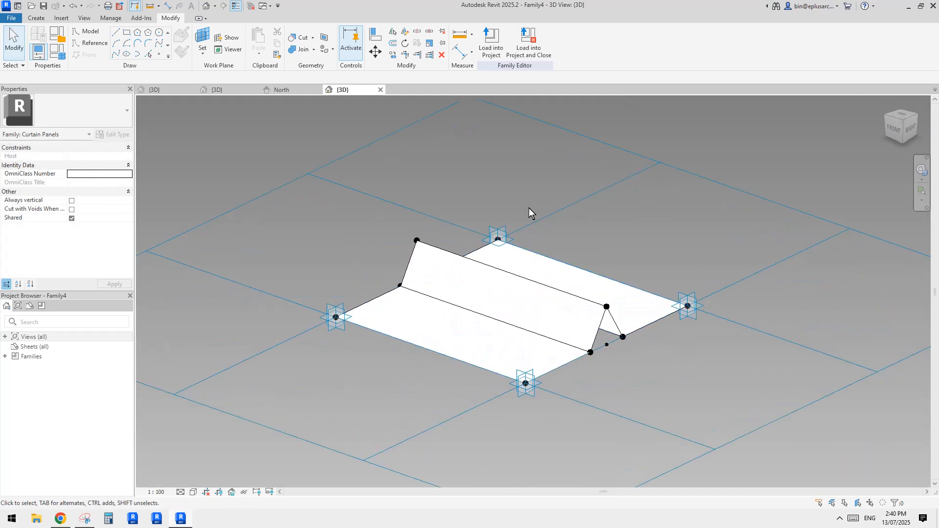
pyautogui.click(234, 91)
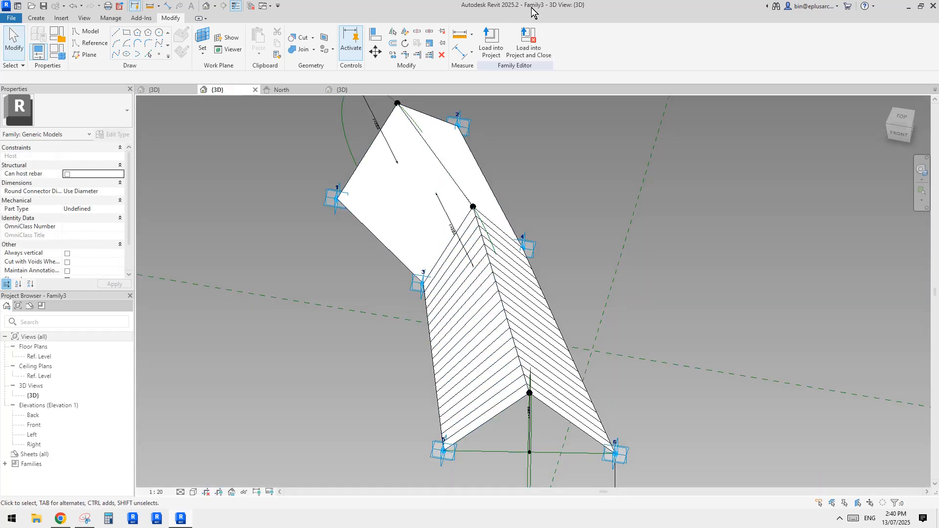
# Step: Load the ridged panel family Family4 into Family3 only, leaving Family2 out
pyautogui.click(345, 90)
pyautogui.click(491, 45)
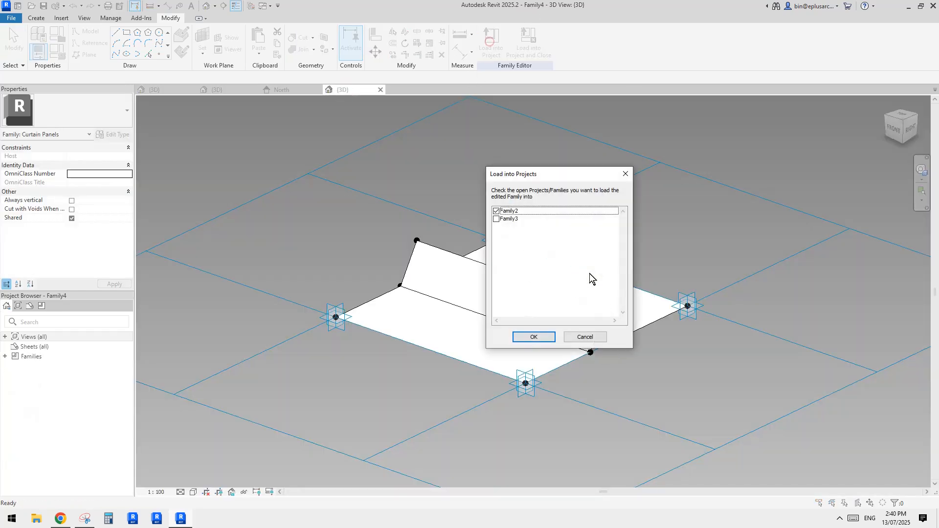
pyautogui.click(496, 212)
pyautogui.click(534, 337)
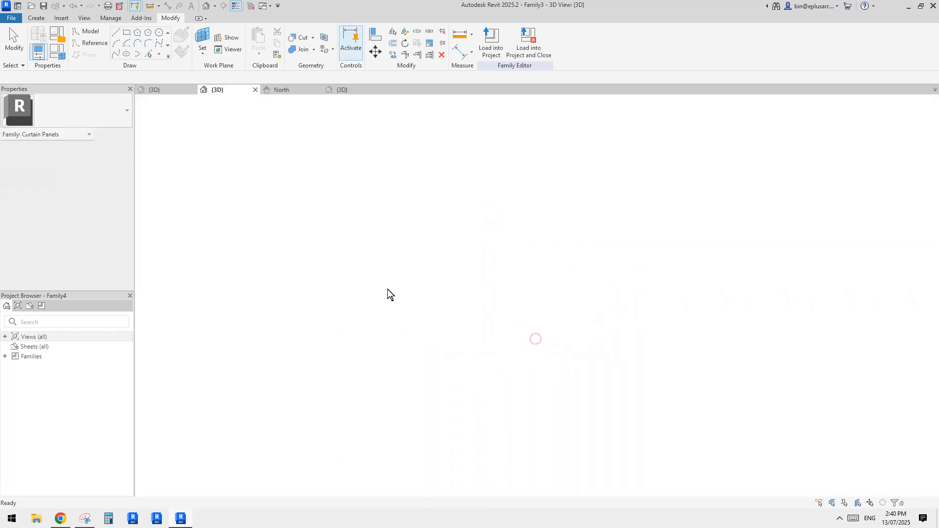
# Step: Apply the Family4 rectangle panel to one of the blade's two divided faces
pyautogui.click(539, 357)
pyautogui.keyDown('shift'); pyautogui.moveTo(538, 357); pyautogui.dragTo(472, 369, button='middle'); pyautogui.keyUp('shift')
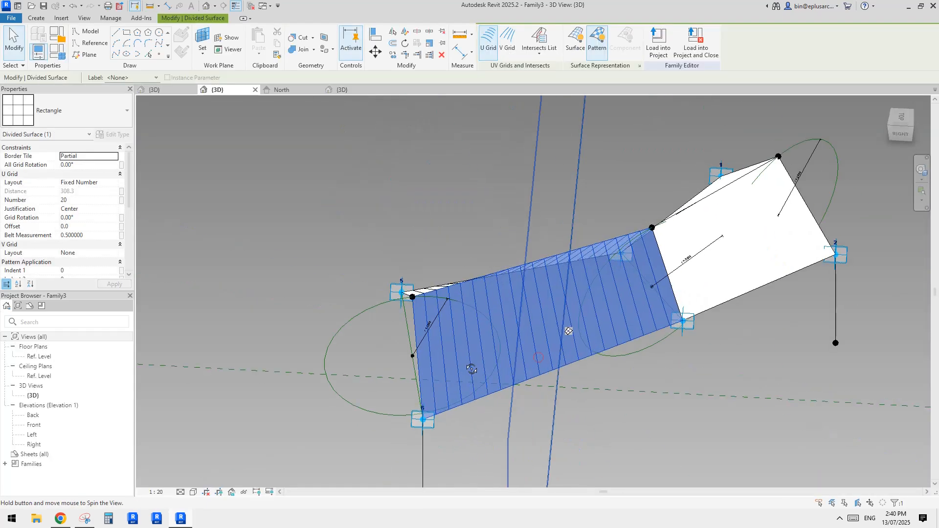
pyautogui.click(106, 108)
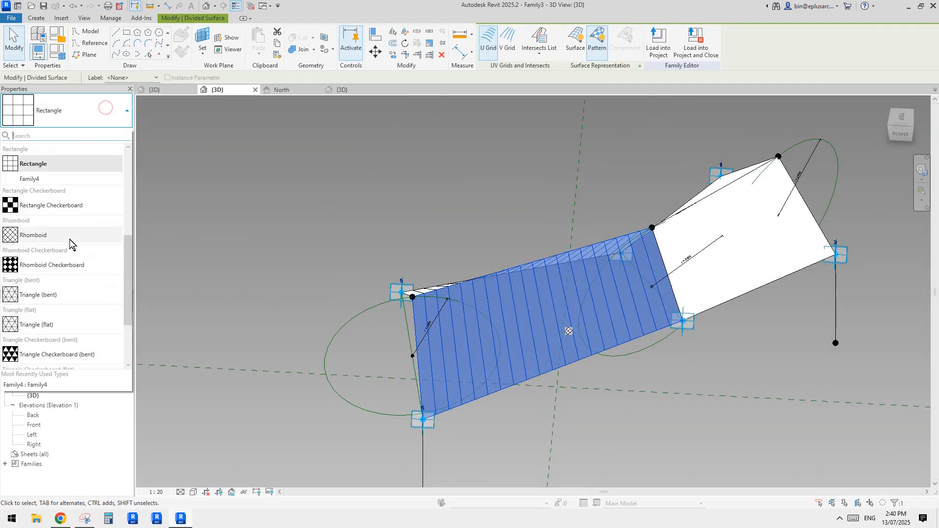
pyautogui.click(30, 179)
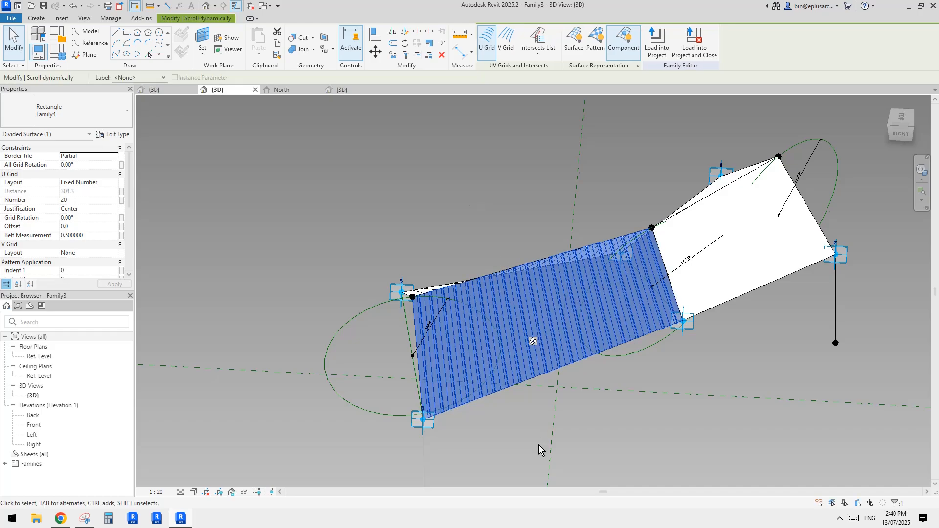
# Step: Check the slats on the first face, and apply the same Family4 panel to the blade's other divided face
pyautogui.keyDown('shift'); pyautogui.moveTo(539, 445); pyautogui.dragTo(572, 395, button='middle'); pyautogui.keyUp('shift')
pyautogui.scroll(2, 571, 395)
pyautogui.click(573, 398)
pyautogui.keyDown('shift'); pyautogui.moveTo(633, 435); pyautogui.dragTo(537, 316, button='middle'); pyautogui.keyUp('shift')
pyautogui.keyDown('shift'); pyautogui.moveTo(494, 284); pyautogui.dragTo(617, 341, button='middle'); pyautogui.keyUp('shift')
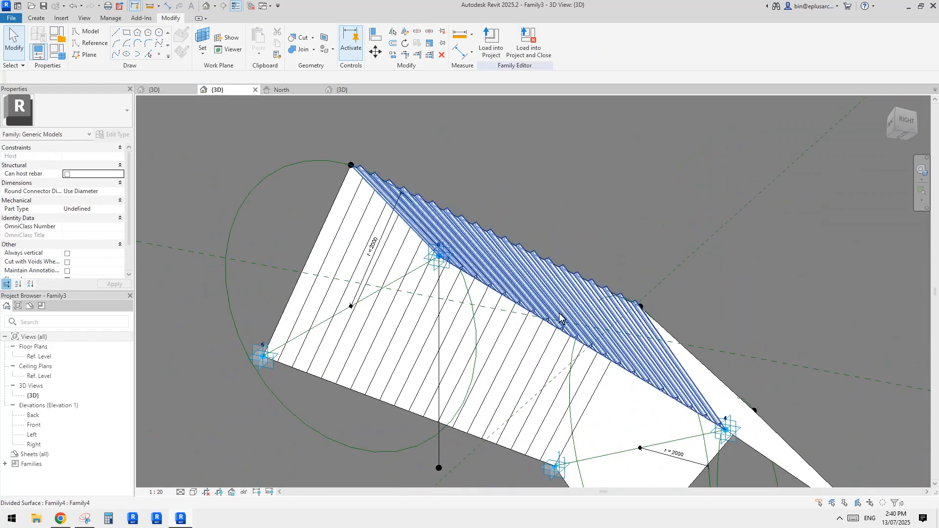
pyautogui.keyDown('shift'); pyautogui.moveTo(479, 268); pyautogui.dragTo(527, 369, button='middle'); pyautogui.keyUp('shift')
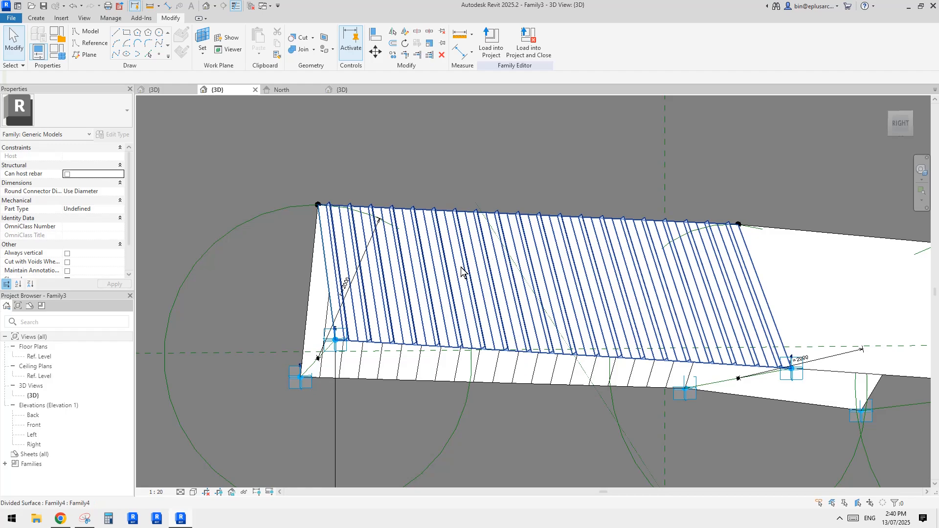
pyautogui.keyDown('shift'); pyautogui.moveTo(461, 272); pyautogui.dragTo(451, 314, button='middle'); pyautogui.keyUp('shift')
pyautogui.click(436, 290)
pyautogui.click(91, 100)
pyautogui.click(41, 179)
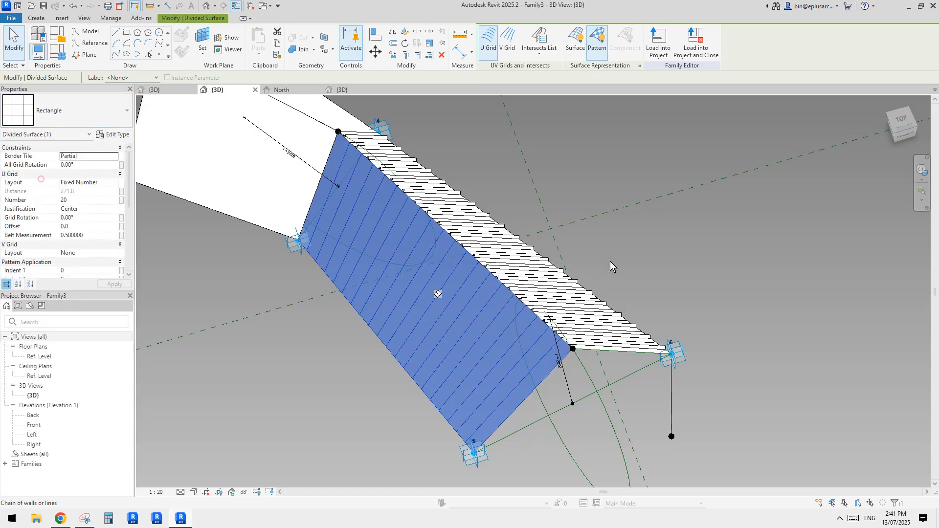
# Step: Load the slatted blade family Family3 into Family2, overwriting the existing version
pyautogui.keyDown('shift'); pyautogui.moveTo(680, 265); pyautogui.dragTo(494, 259, button='middle'); pyautogui.keyUp('shift')
pyautogui.press('Escape')
pyautogui.click(498, 49)
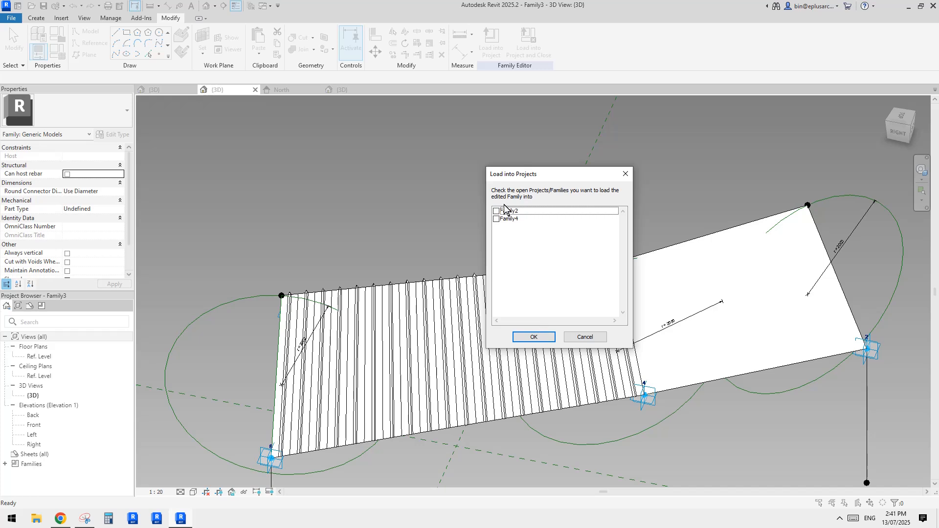
pyautogui.click(534, 337)
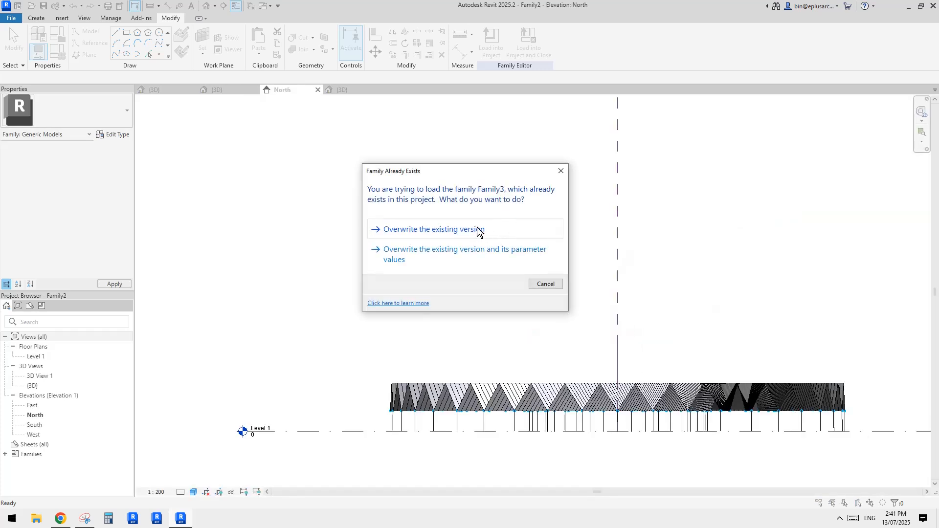
pyautogui.click(478, 234)
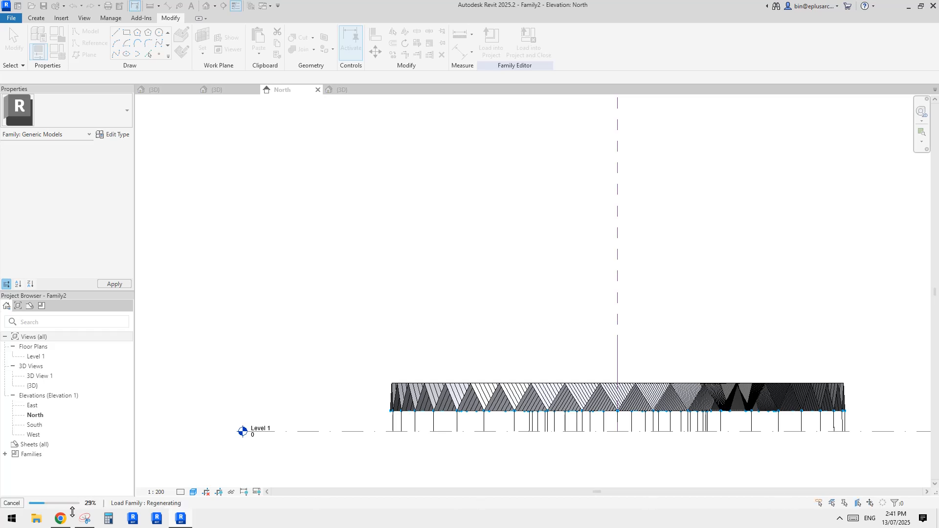
# Step: Review the reference picture of the pavilion in Snipping Tool and Chrome, and return to Revit in Family2's 3D view
pyautogui.click(84, 519)
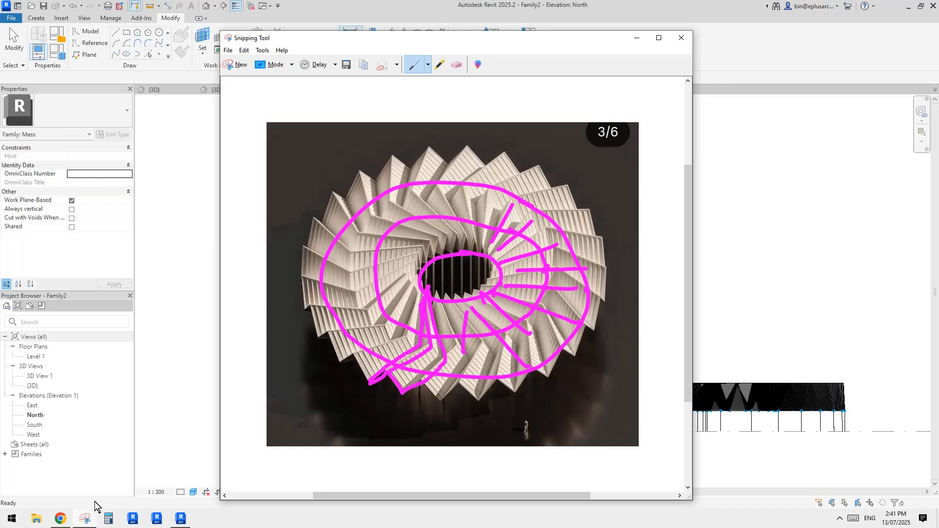
pyautogui.click(70, 520)
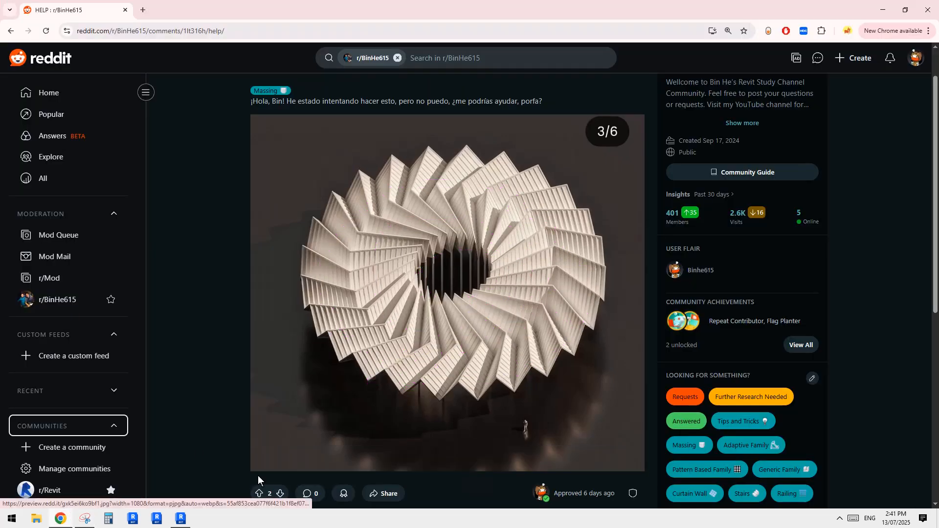
pyautogui.click(181, 519)
pyautogui.moveTo(566, 325); pyautogui.dragTo(497, 365, button='middle')
pyautogui.click(206, 5)
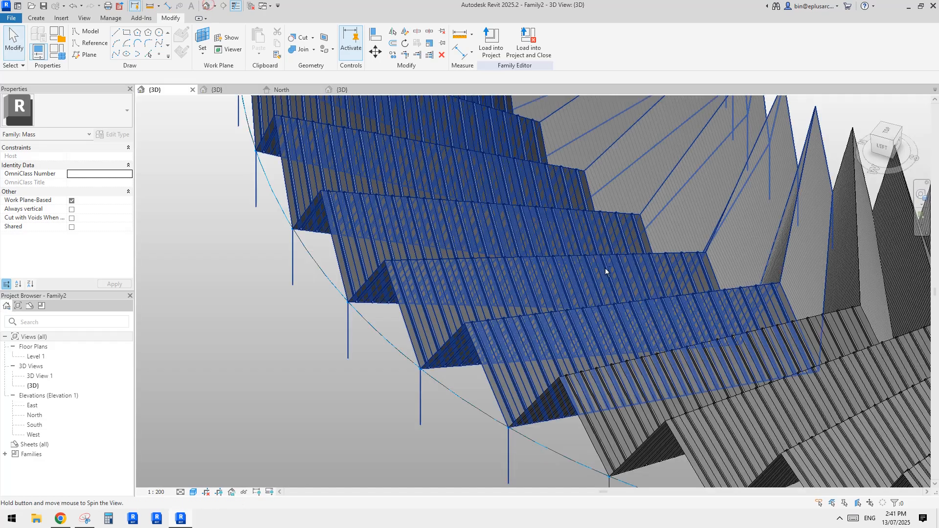
# Step: Examine the slatted blades around the whole ring from several angles, both close up and from a distance
pyautogui.keyDown('shift'); pyautogui.moveTo(538, 288); pyautogui.dragTo(490, 320, button='middle'); pyautogui.keyUp('shift')
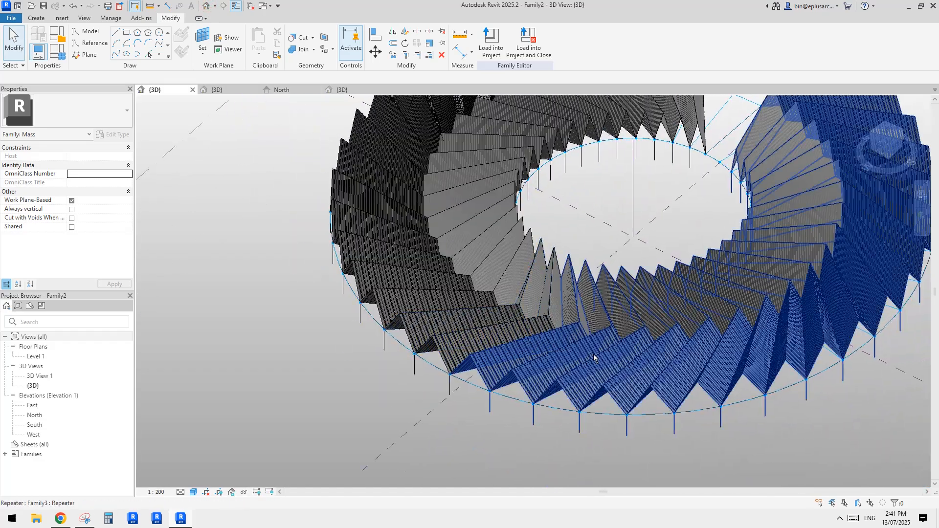
pyautogui.moveTo(833, 391); pyautogui.dragTo(727, 398, button='middle')
pyautogui.keyDown('shift'); pyautogui.moveTo(779, 261); pyautogui.dragTo(839, 330, button='middle'); pyautogui.keyUp('shift')
pyautogui.scroll(-3, 758, 344)
pyautogui.keyDown('shift'); pyautogui.moveTo(683, 373); pyautogui.dragTo(713, 430, button='middle'); pyautogui.keyUp('shift')
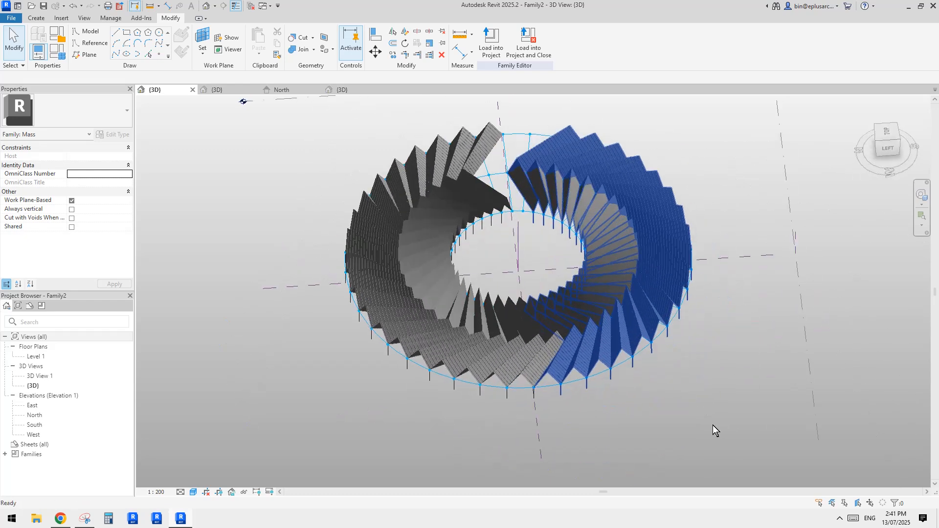
pyautogui.scroll(5, 537, 392)
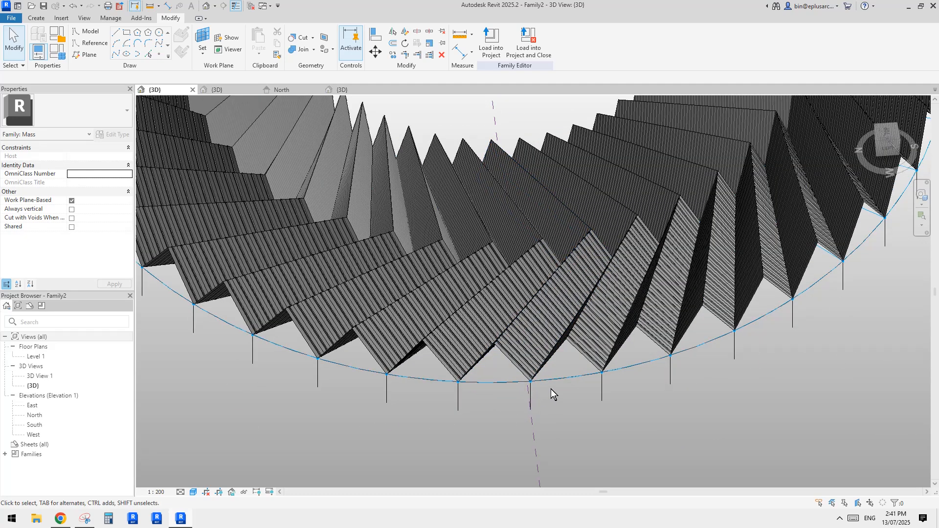
pyautogui.scroll(-4, 550, 386)
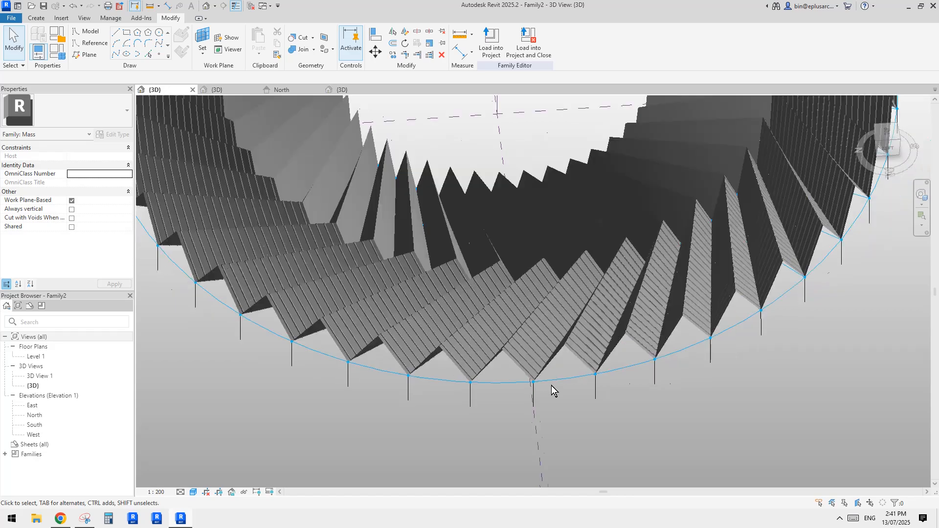
pyautogui.keyDown('shift'); pyautogui.moveTo(551, 387); pyautogui.dragTo(585, 369, button='middle'); pyautogui.keyUp('shift')
pyautogui.scroll(4, 594, 366)
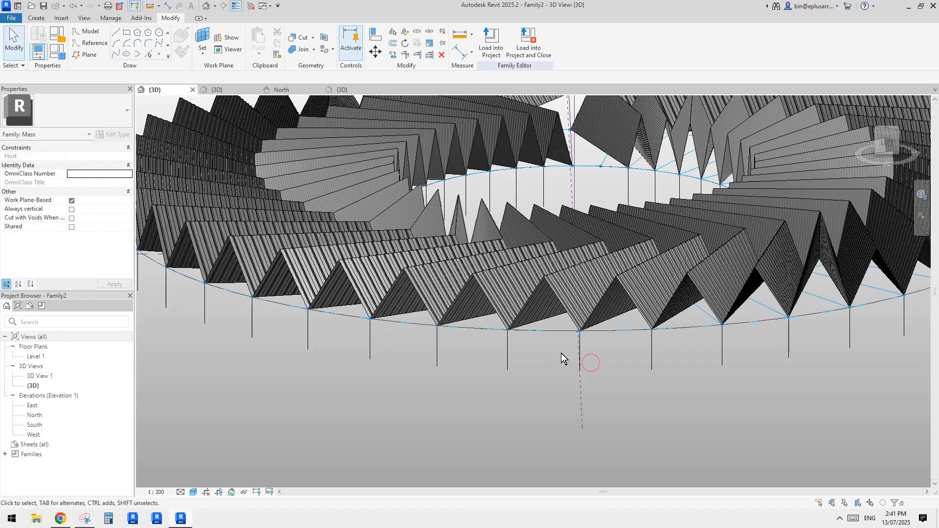
pyautogui.scroll(-6, 553, 367)
pyautogui.scroll(3, 557, 364)
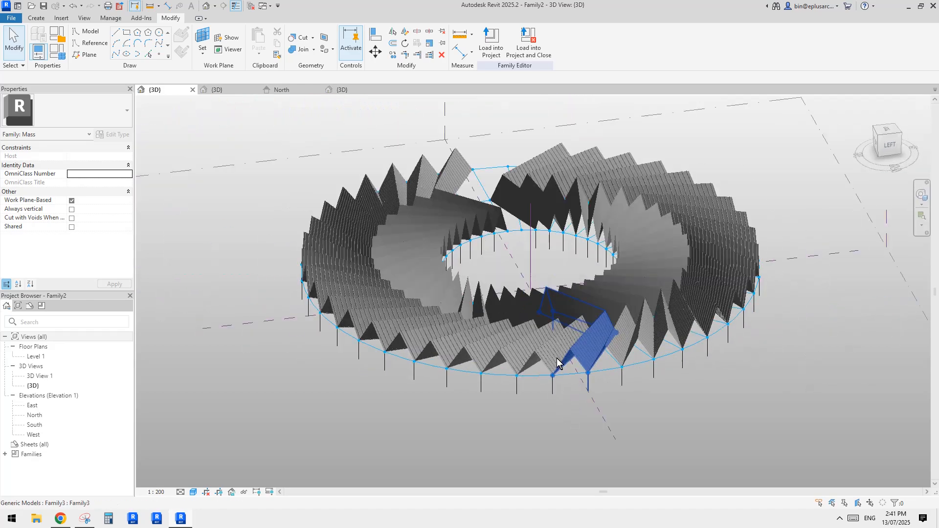
pyautogui.scroll(4, 551, 350)
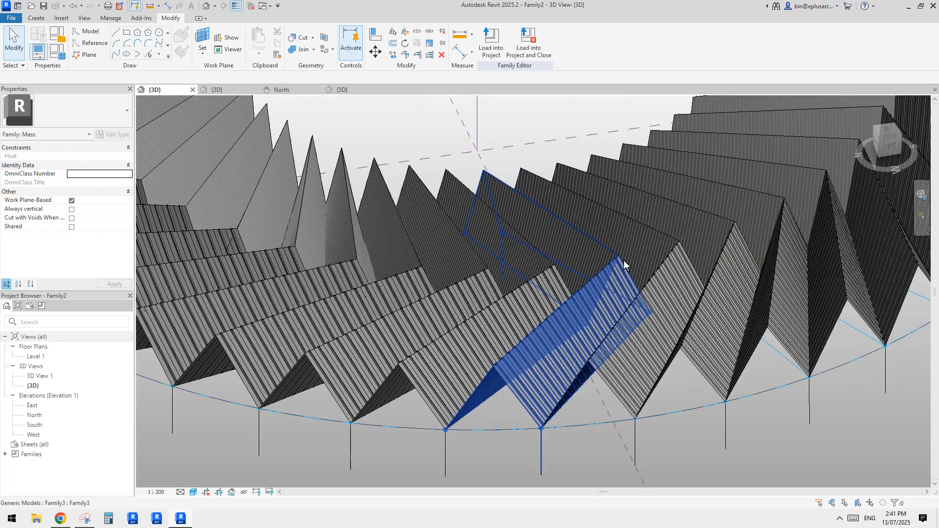
pyautogui.scroll(-2, 466, 379)
pyautogui.moveTo(467, 384); pyautogui.dragTo(532, 323, button='middle')
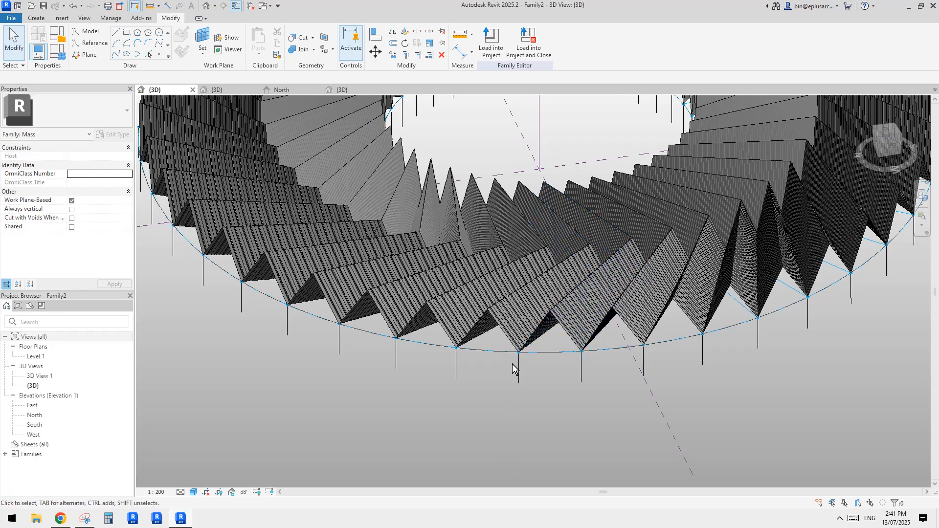
pyautogui.scroll(2, 520, 368)
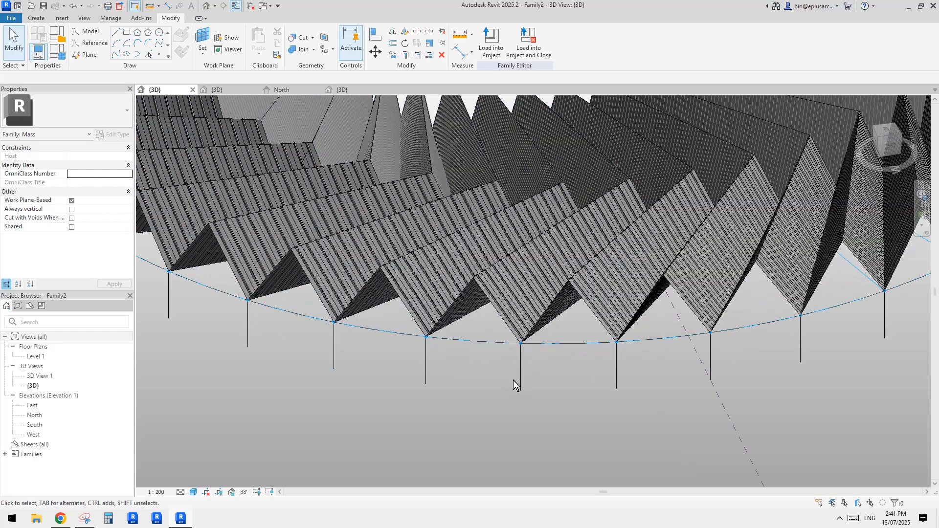
pyautogui.scroll(-2, 528, 348)
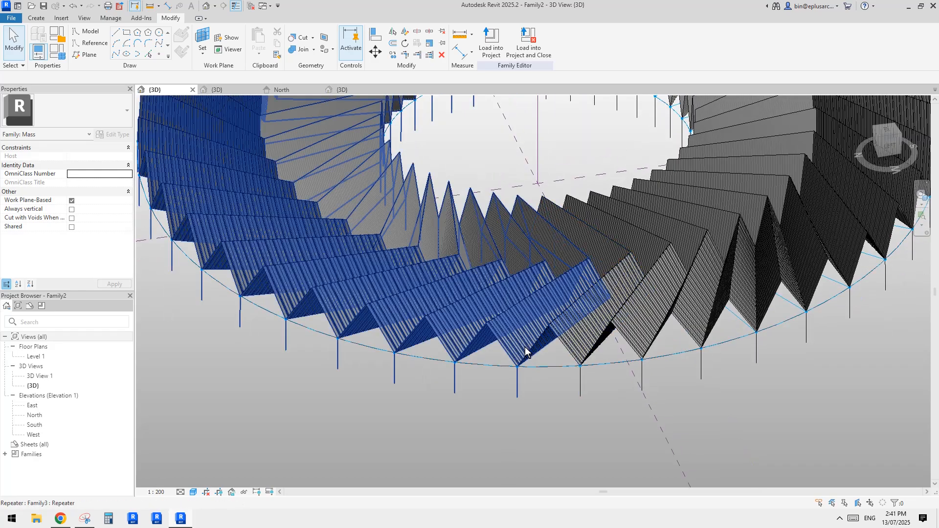
pyautogui.scroll(-3, 534, 372)
# Step: Select a single blade to look at it within the ring, clear the selection, and view the full pavilion again
pyautogui.click(547, 385)
pyautogui.scroll(2, 532, 368)
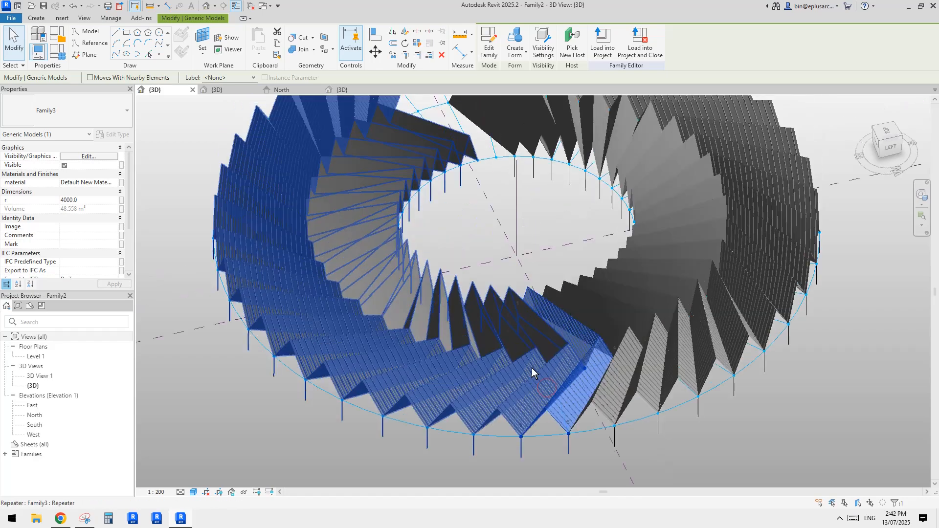
pyautogui.moveTo(532, 368); pyautogui.dragTo(530, 377, button='middle')
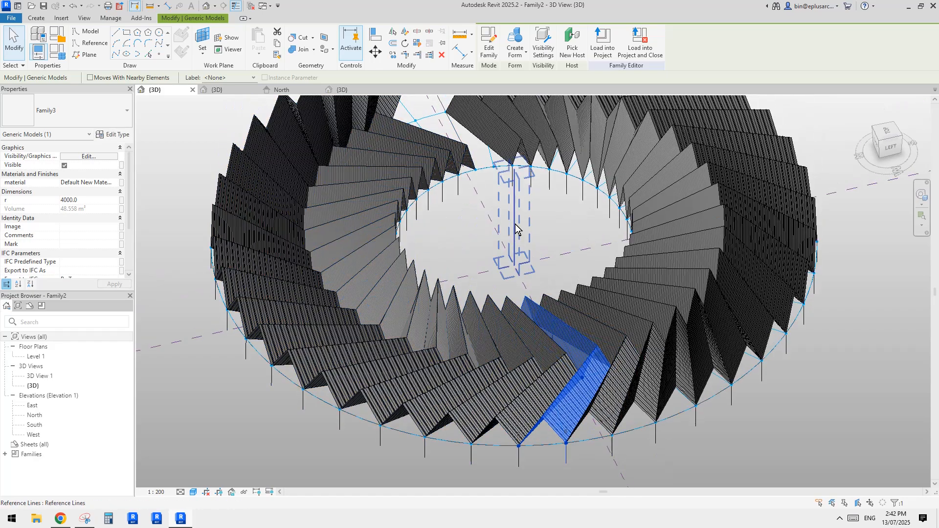
pyautogui.keyDown('shift'); pyautogui.moveTo(516, 237); pyautogui.dragTo(669, 288, button='middle'); pyautogui.keyUp('shift')
pyautogui.click(528, 252)
pyautogui.scroll(-1, 528, 252)
pyautogui.scroll(3, 562, 259)
pyautogui.scroll(-1, 602, 263)
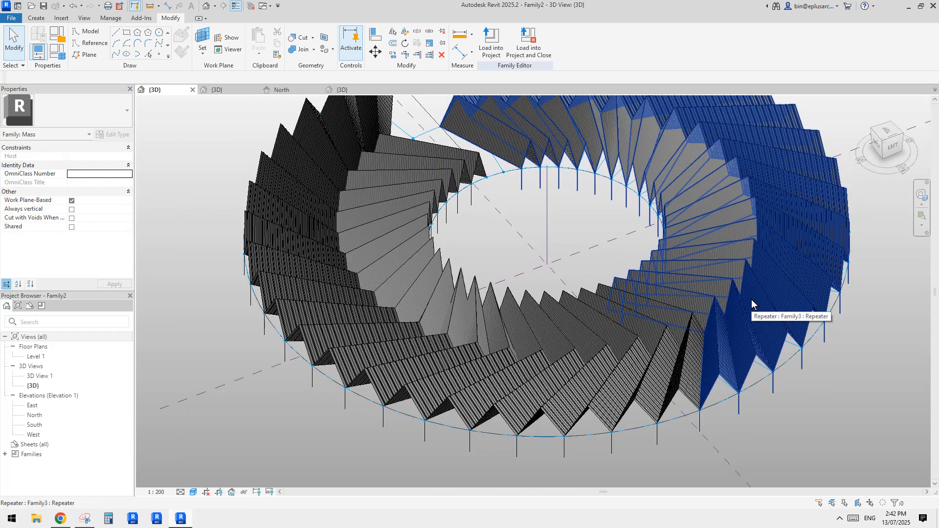